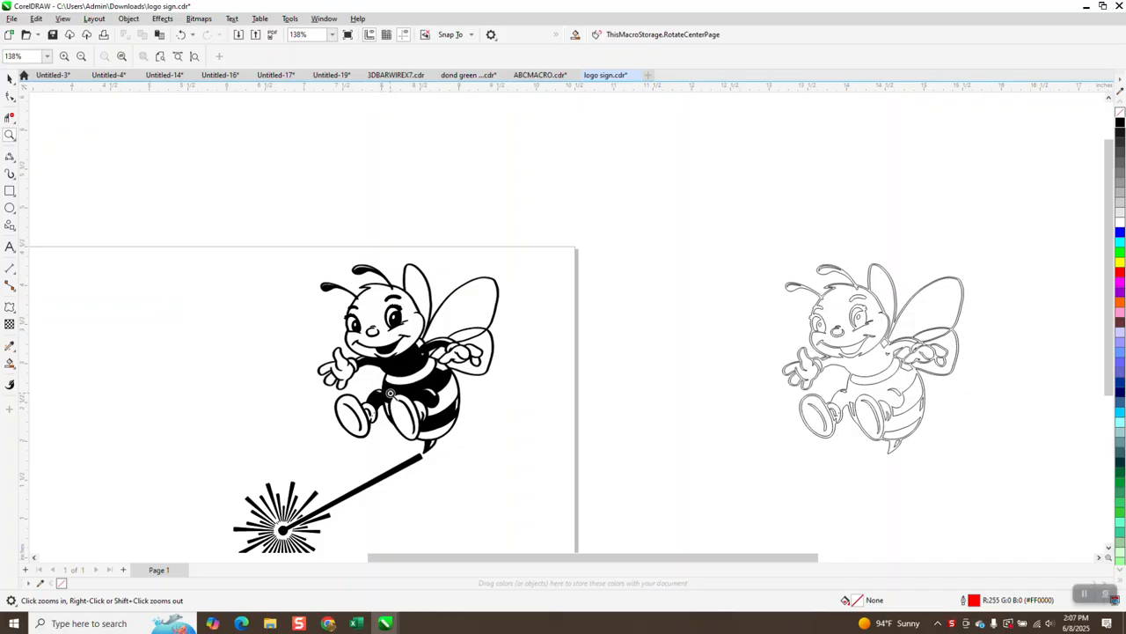
Set the default outline for new graphic objects to a red hairline.
{"action": "left_click_drag", "start_coordinate": [762, 246], "coordinate": [992, 455]}
{"action": "scroll", "coordinate": [603, 358], "scroll_direction": "up", "scroll_amount": 2}
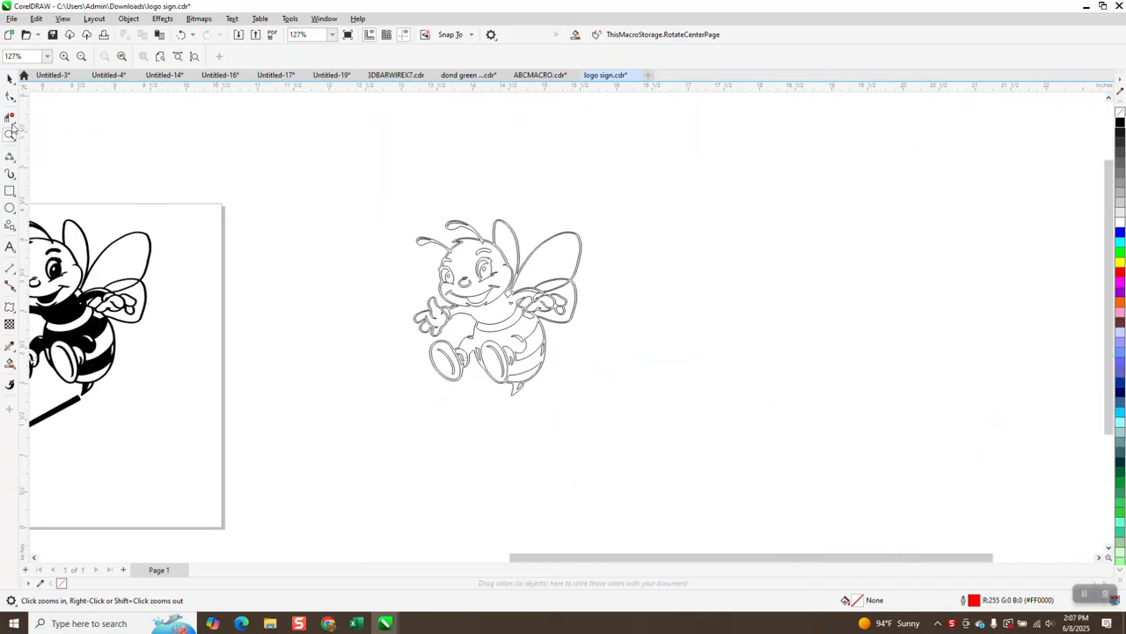
{"action": "left_click", "coordinate": [9, 79]}
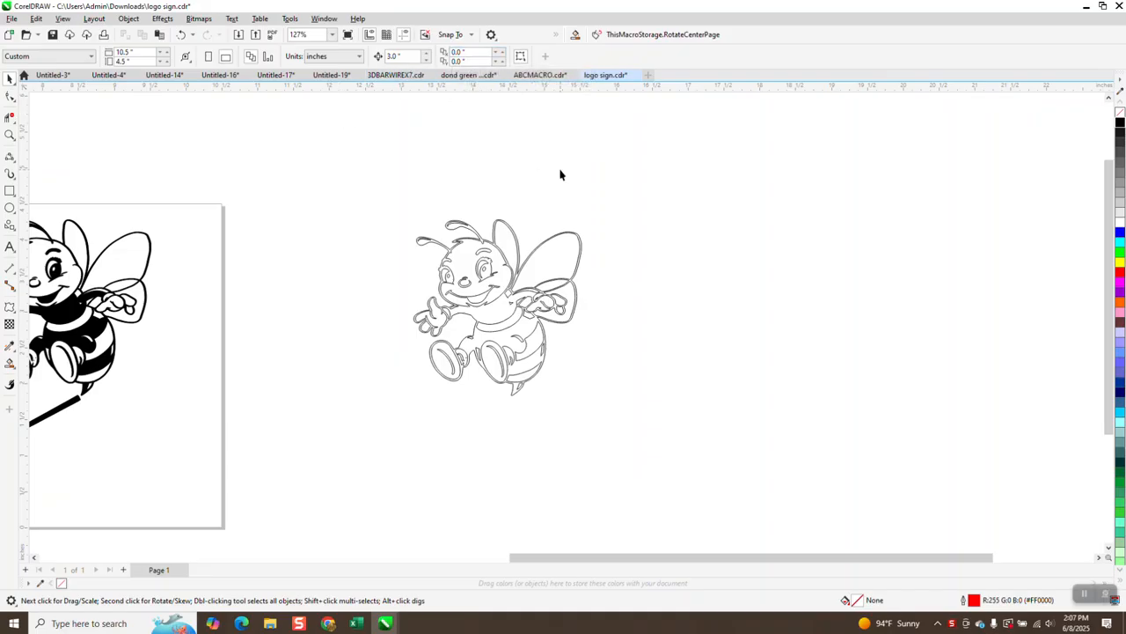
{"action": "double_click", "coordinate": [975, 602]}
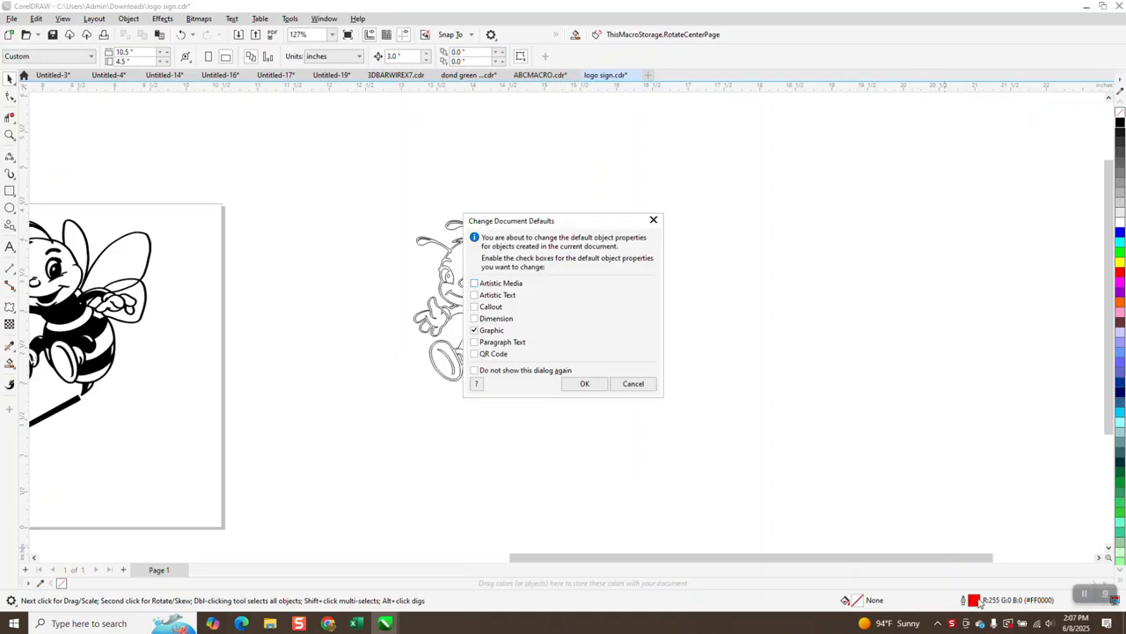
{"action": "left_click", "coordinate": [584, 383]}
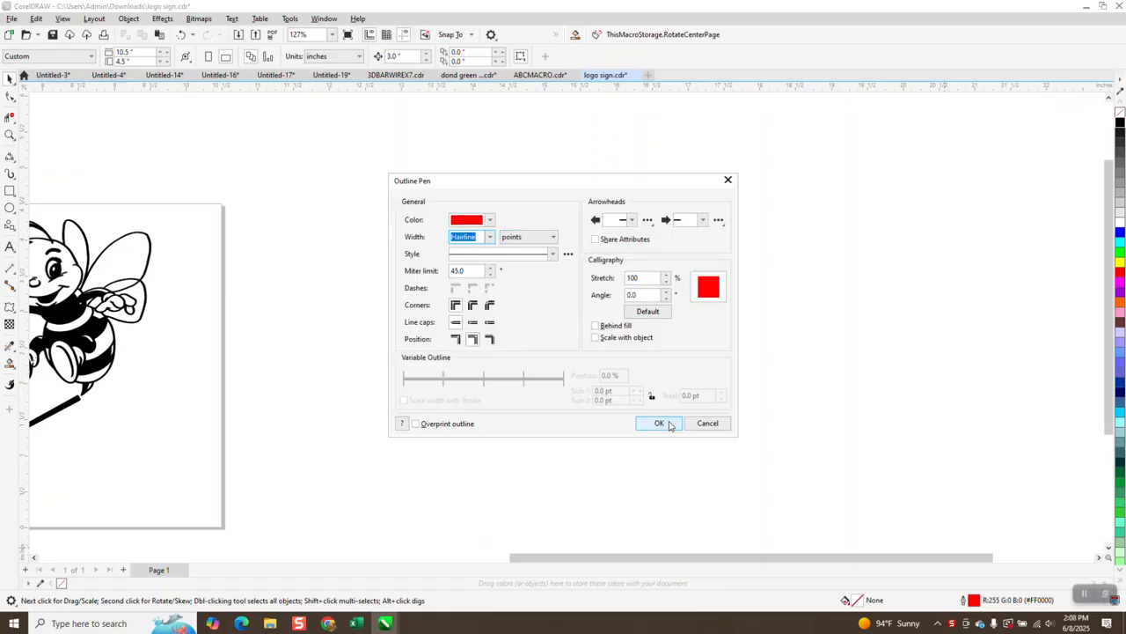
{"action": "left_click", "coordinate": [659, 422]}
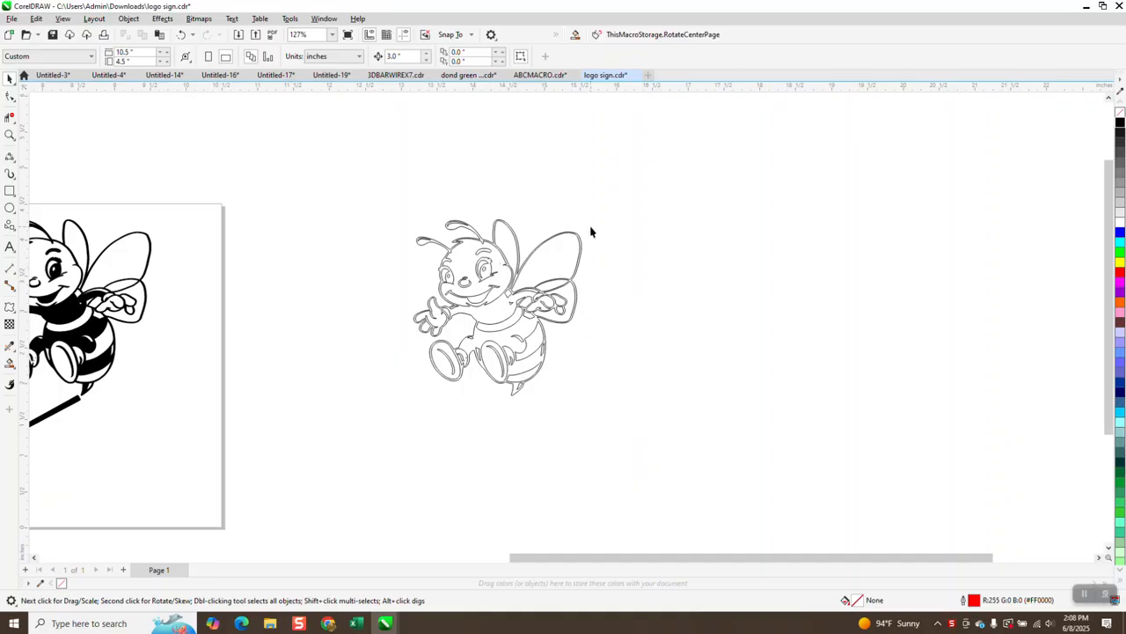
Draw a rectangle about 3.2 by 2.85 inches around the bee line art beside the page.
{"action": "left_click", "coordinate": [9, 135]}
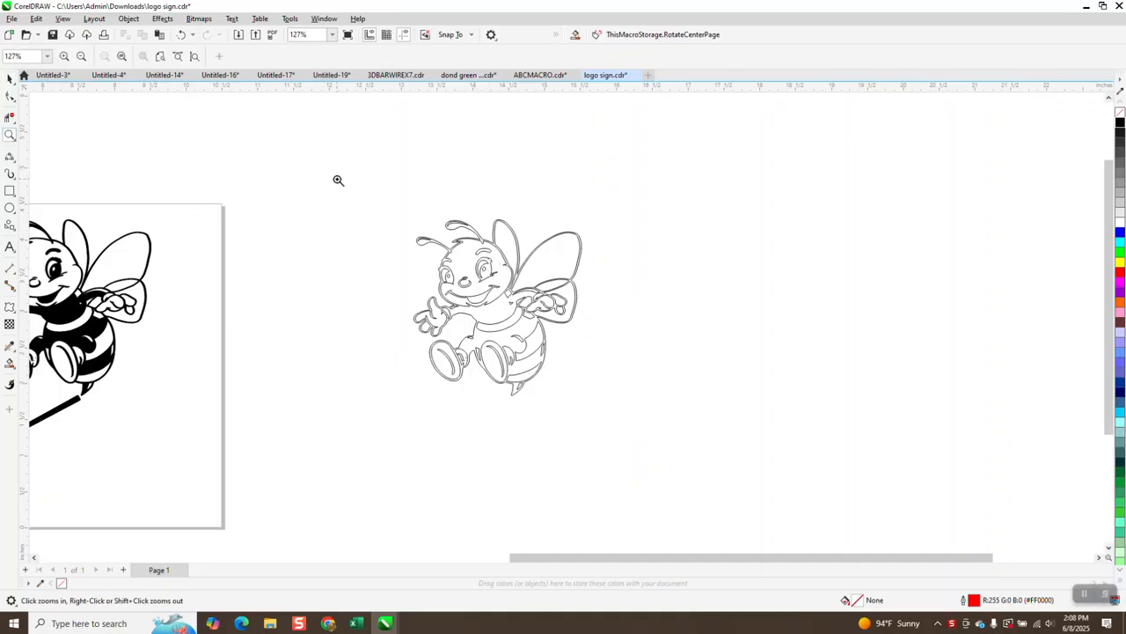
{"action": "left_click_drag", "start_coordinate": [339, 181], "coordinate": [718, 439]}
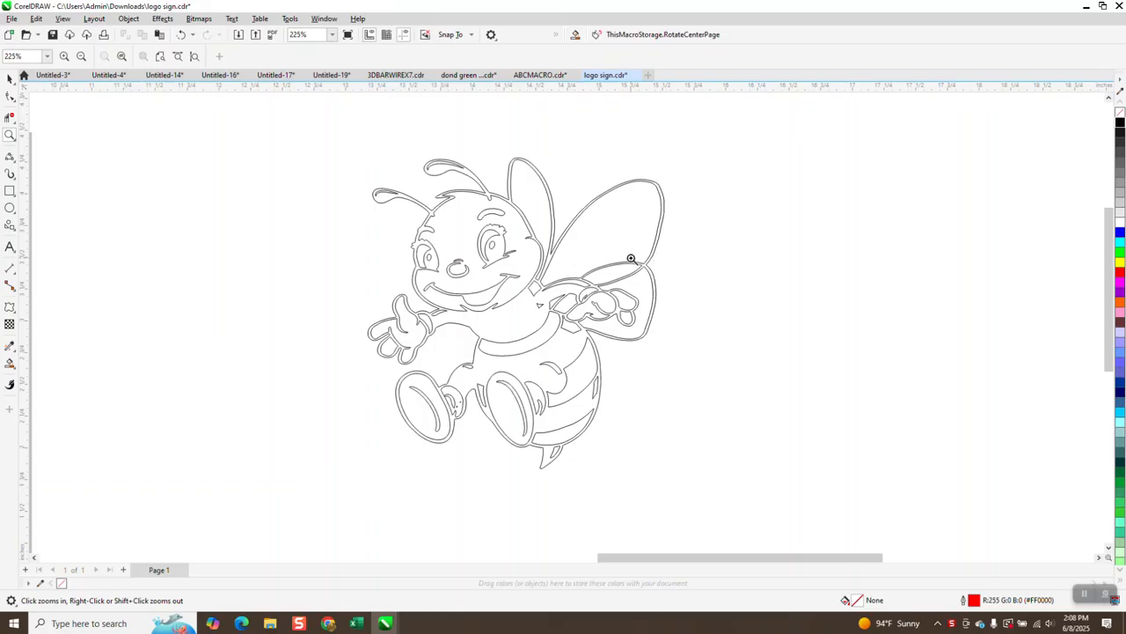
{"action": "left_click", "coordinate": [9, 190]}
{"action": "left_click_drag", "start_coordinate": [324, 134], "coordinate": [730, 493]}
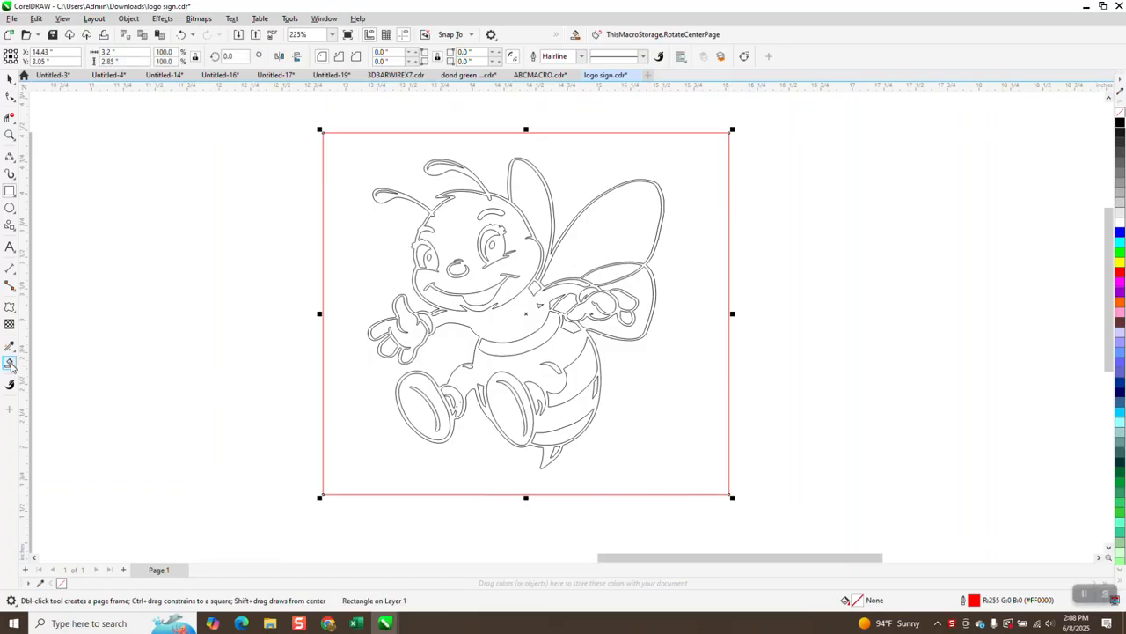
Smart-fill the area between the rectangle and the bee with blue and no outline, and move the filled piece 3 inches right.
{"action": "left_click", "coordinate": [10, 363]}
{"action": "left_click", "coordinate": [132, 56]}
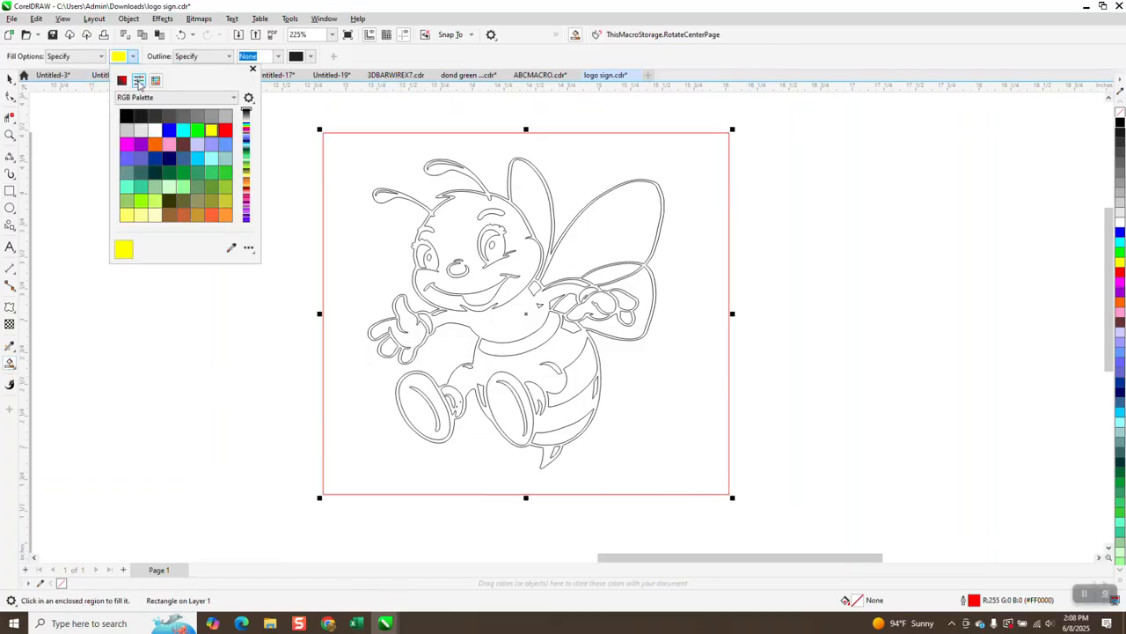
{"action": "left_click", "coordinate": [169, 130]}
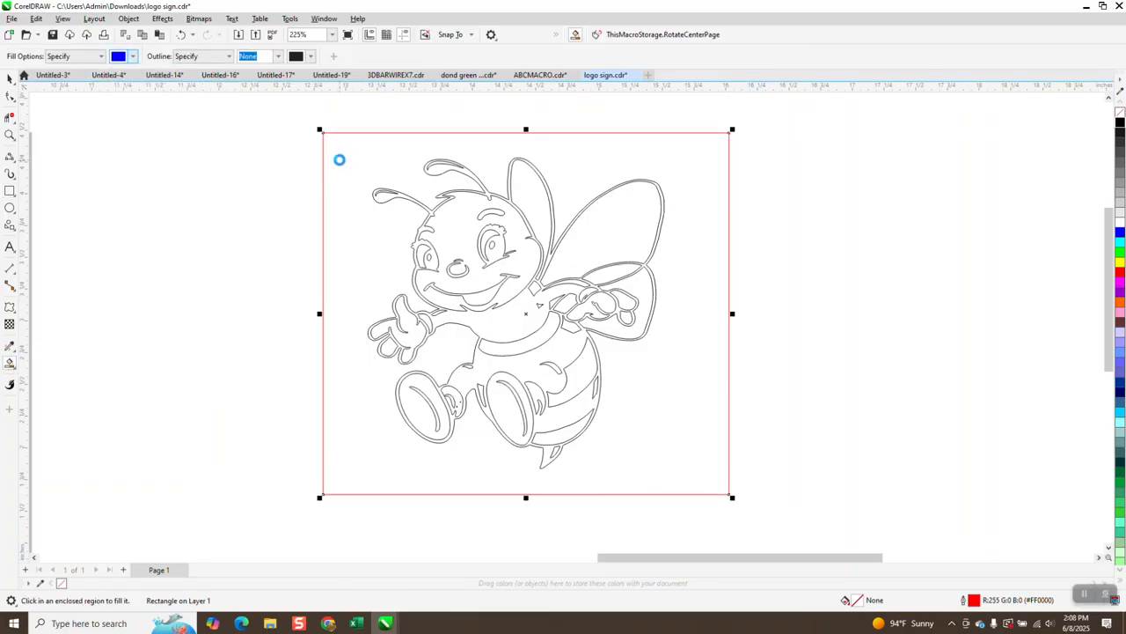
{"action": "left_click", "coordinate": [339, 159]}
{"action": "key", "text": "shift+Right"}
{"action": "scroll", "coordinate": [348, 175], "scroll_direction": "down", "scroll_amount": 1}
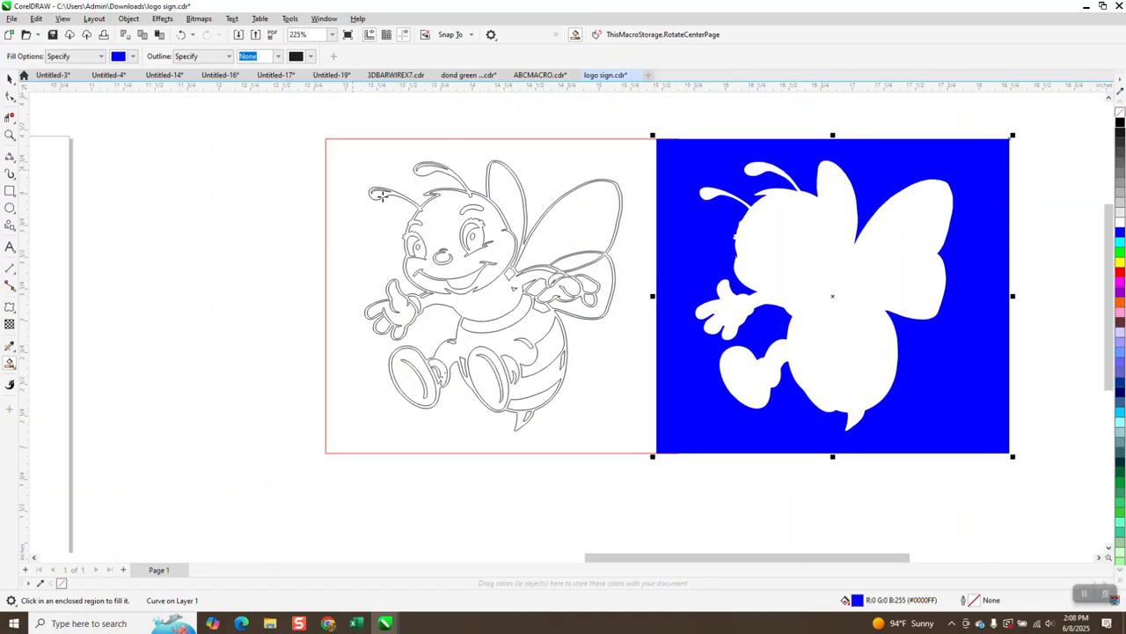
Create a smart-filled bee silhouette 6 inches left of the blue piece's opening, with no fill and a black outline.
{"action": "left_click", "coordinate": [812, 273]}
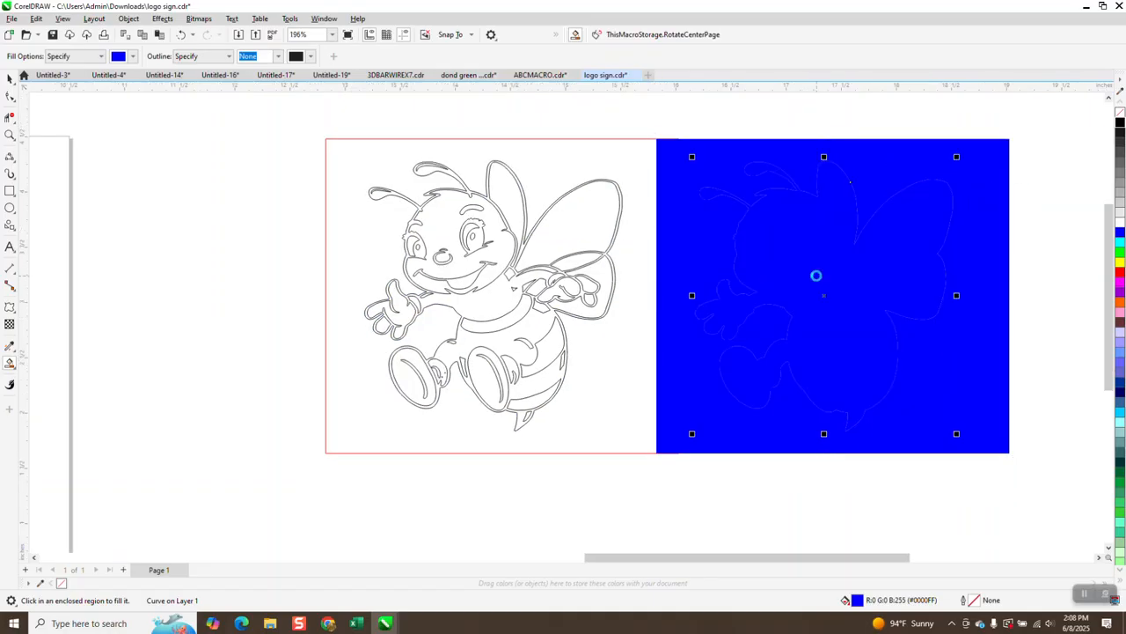
{"action": "key", "text": "shift+Left"}
{"action": "key", "text": "shift+Left"}
{"action": "scroll", "coordinate": [836, 286], "scroll_direction": "down", "scroll_amount": 2}
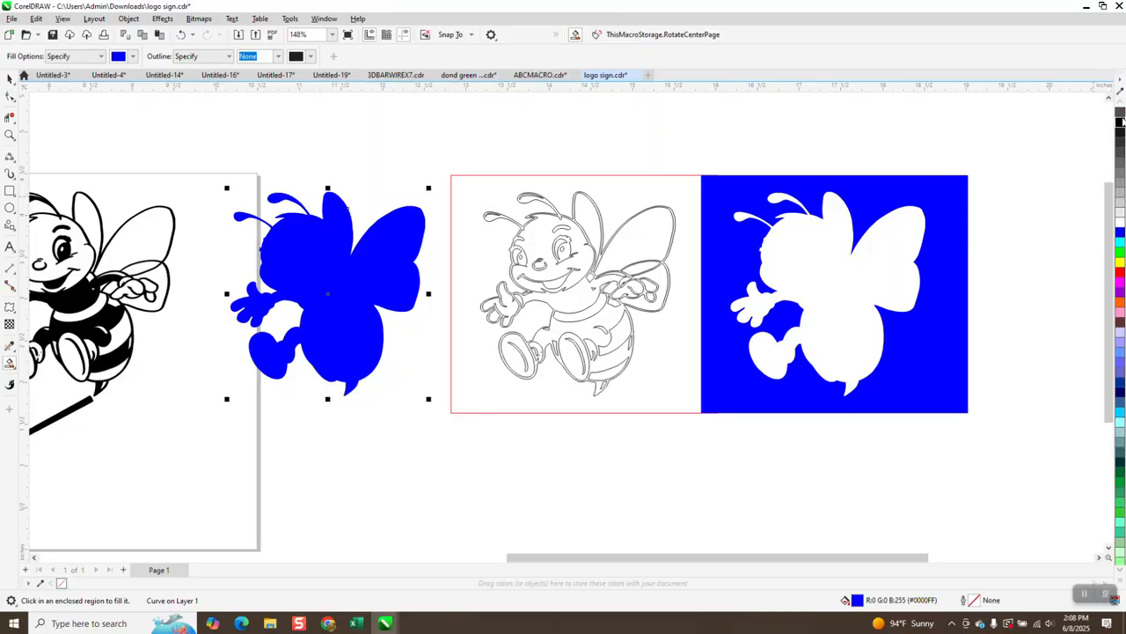
{"action": "left_click", "coordinate": [1121, 115]}
{"action": "right_click", "coordinate": [1121, 126]}
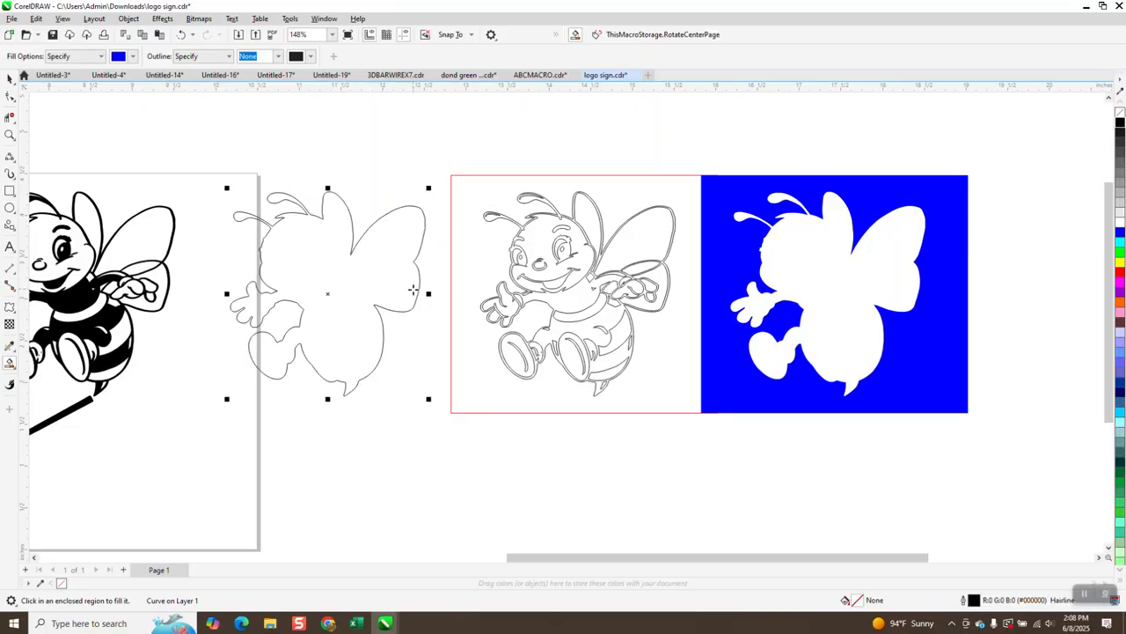
Delete the blue background piece and the red rectangle around the bee.
{"action": "left_click", "coordinate": [9, 78]}
{"action": "left_click", "coordinate": [772, 216]}
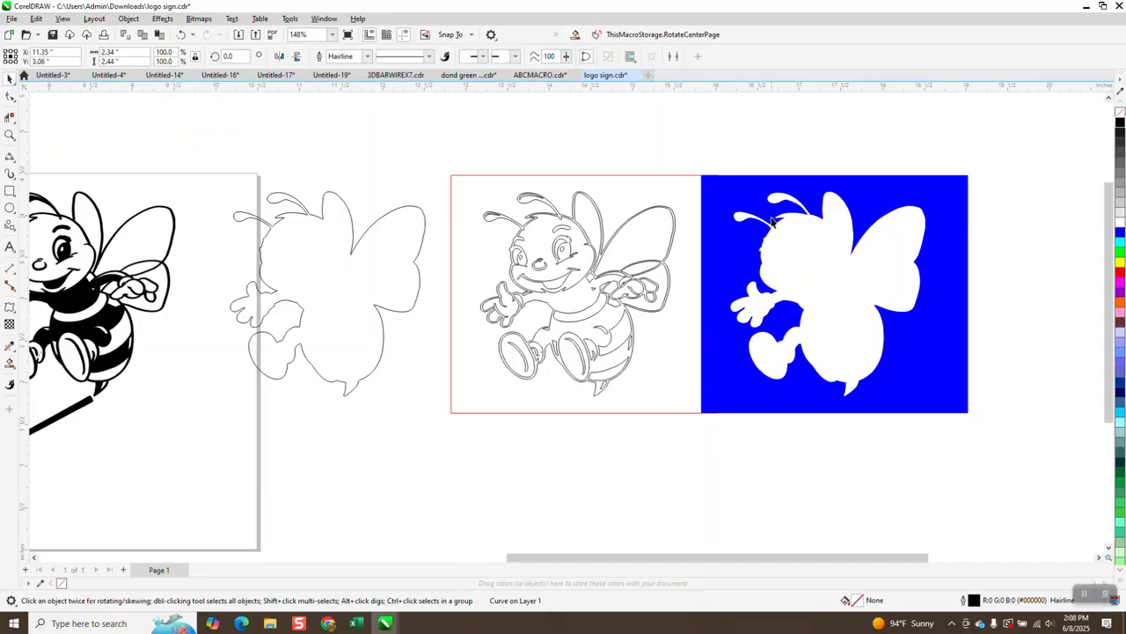
{"action": "key", "text": "Delete"}
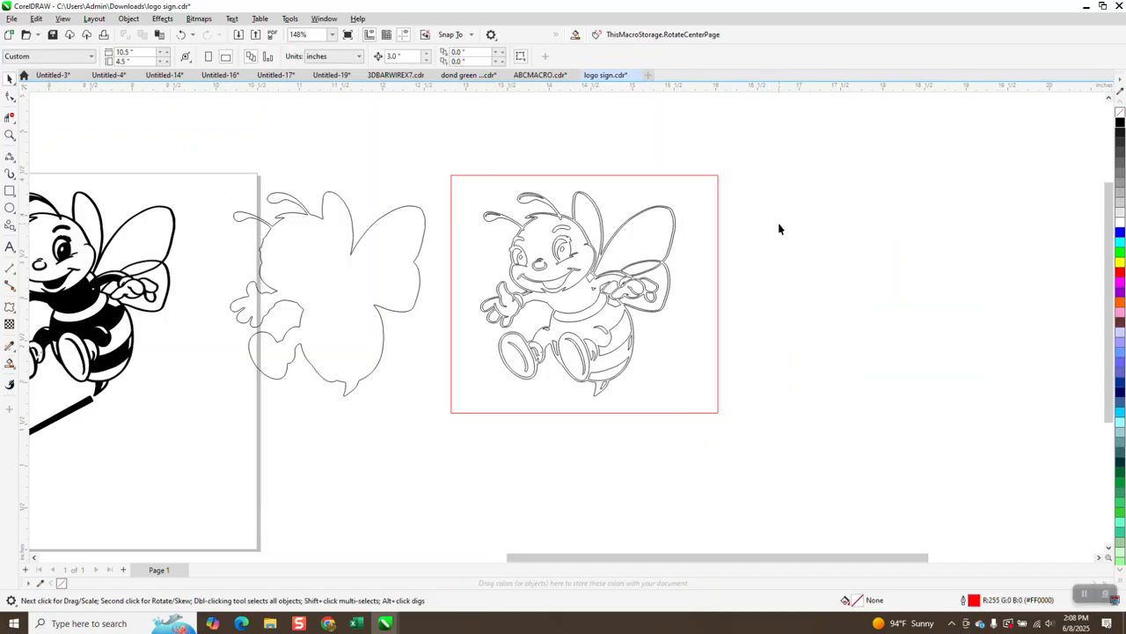
{"action": "left_click", "coordinate": [717, 258]}
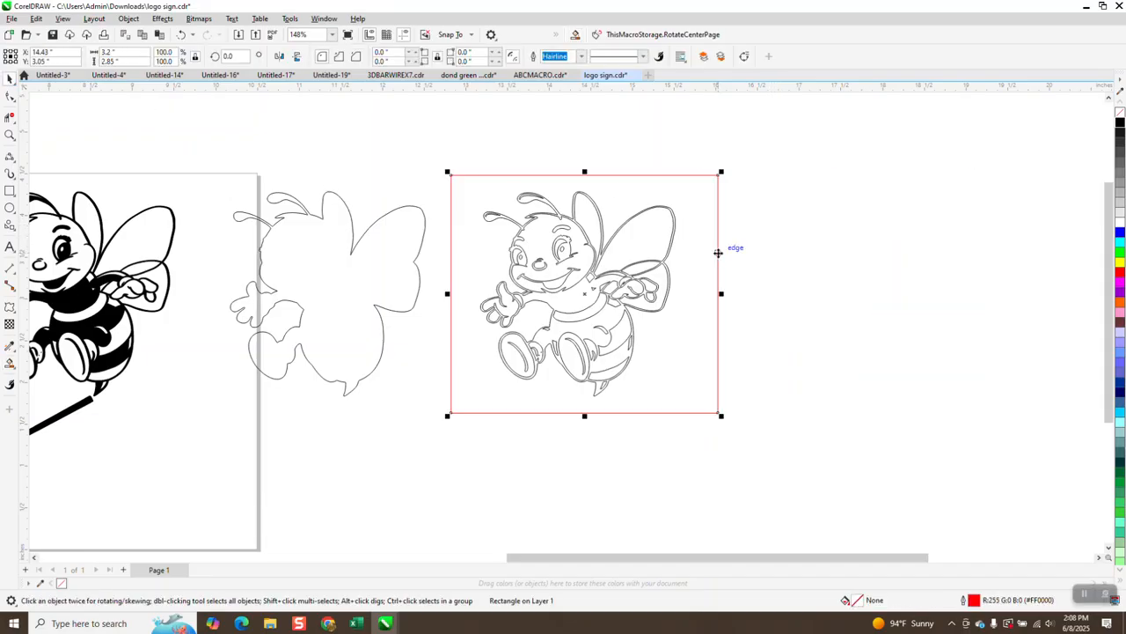
{"action": "left_click", "coordinate": [720, 251]}
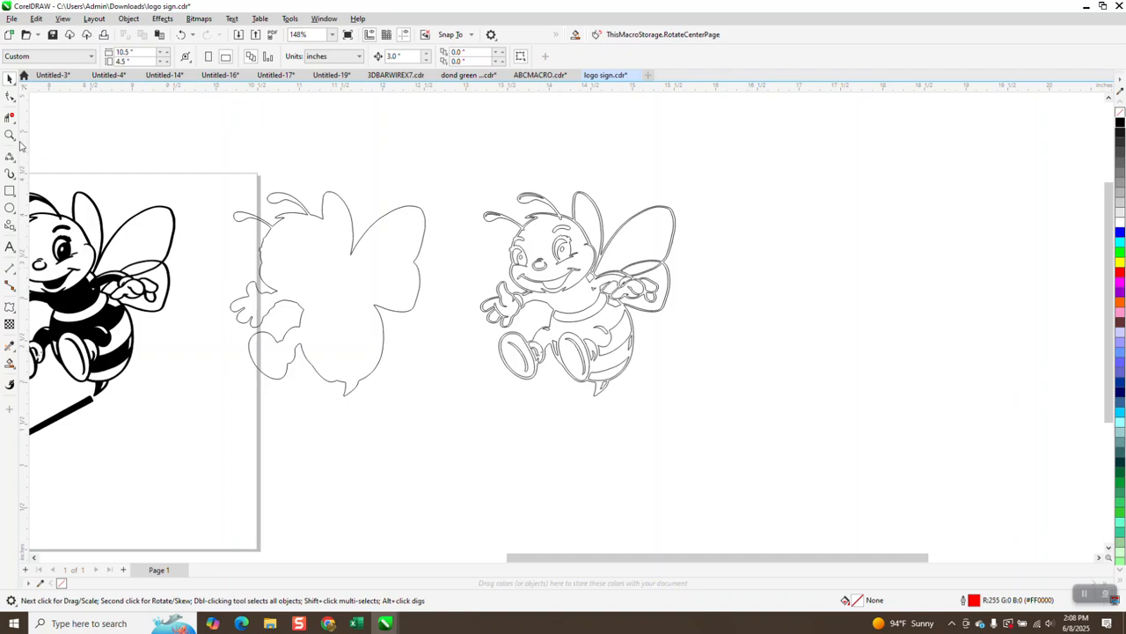
Set the outline width of the grouped bee line art to Hairline.
{"action": "left_click", "coordinate": [10, 135]}
{"action": "left_click_drag", "start_coordinate": [487, 244], "coordinate": [578, 289]}
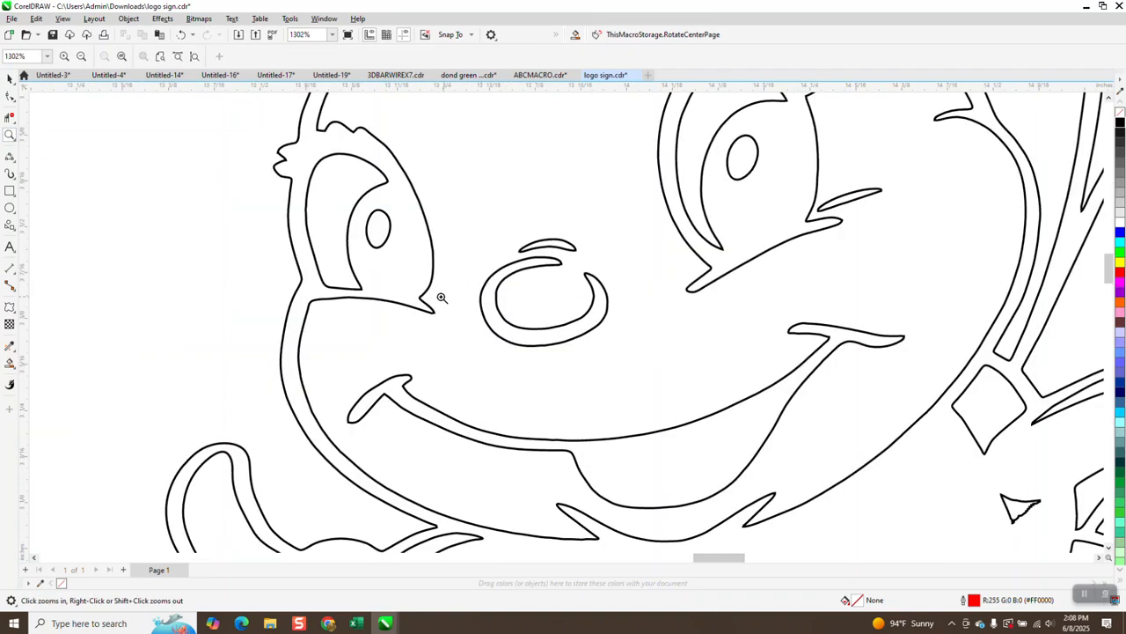
{"action": "scroll", "coordinate": [441, 297], "scroll_direction": "down", "scroll_amount": 3}
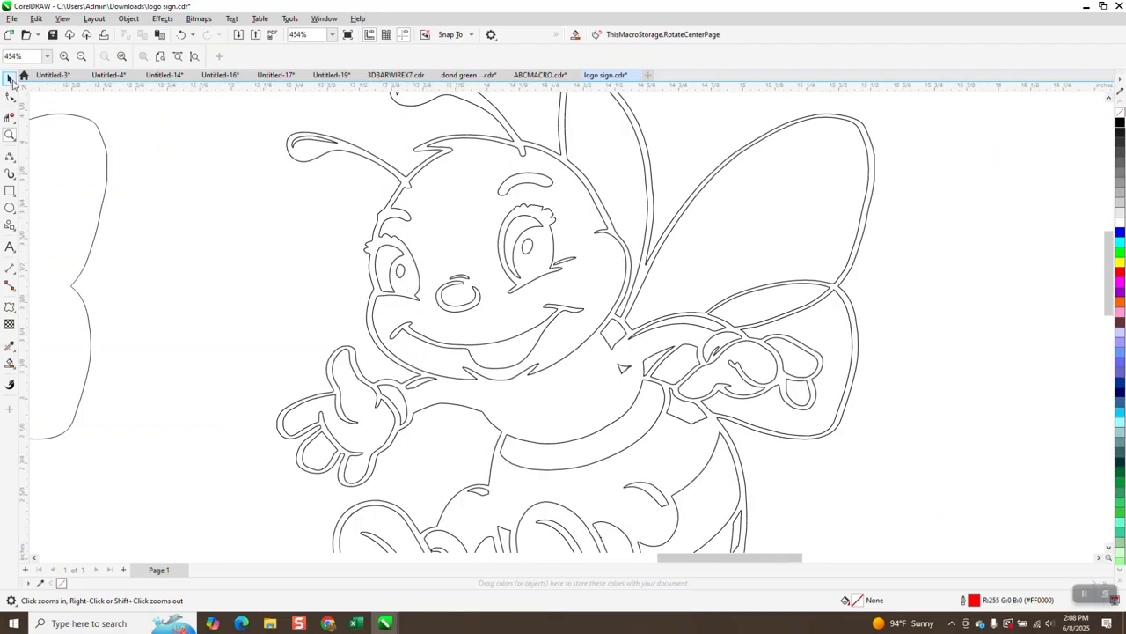
{"action": "left_click", "coordinate": [12, 83]}
{"action": "left_click", "coordinate": [324, 139]}
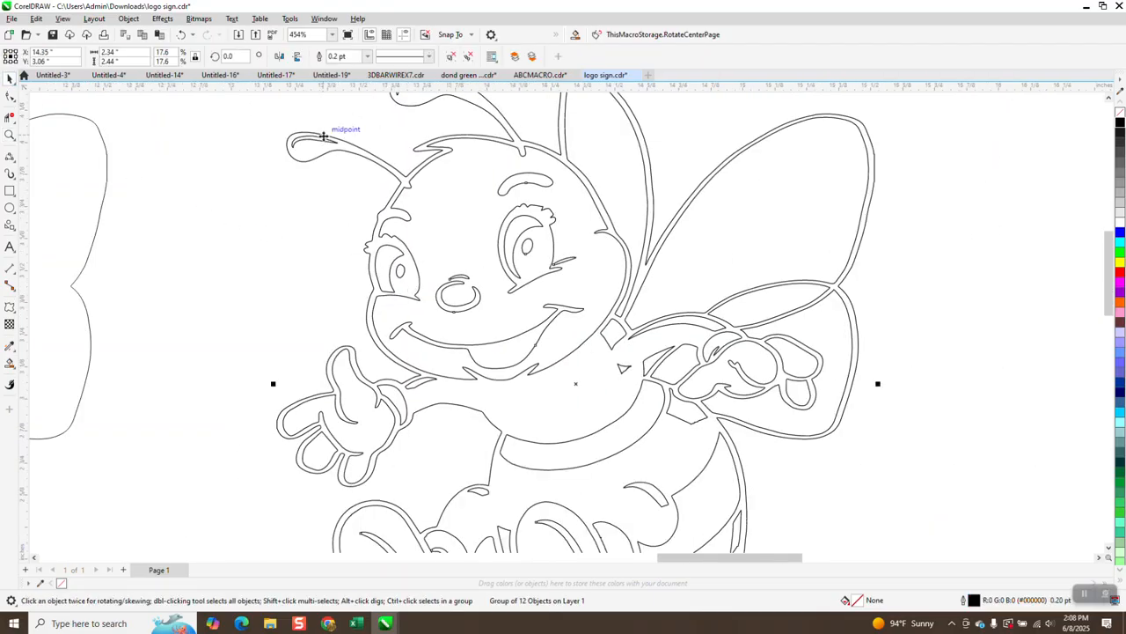
{"action": "left_click", "coordinate": [367, 56]}
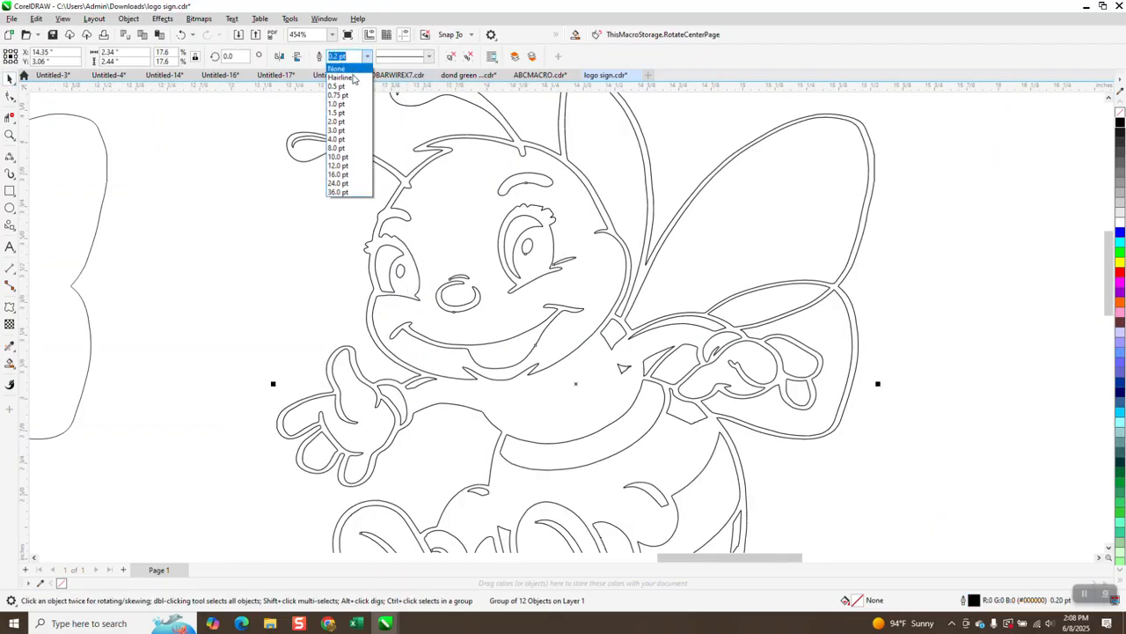
{"action": "left_click", "coordinate": [352, 78]}
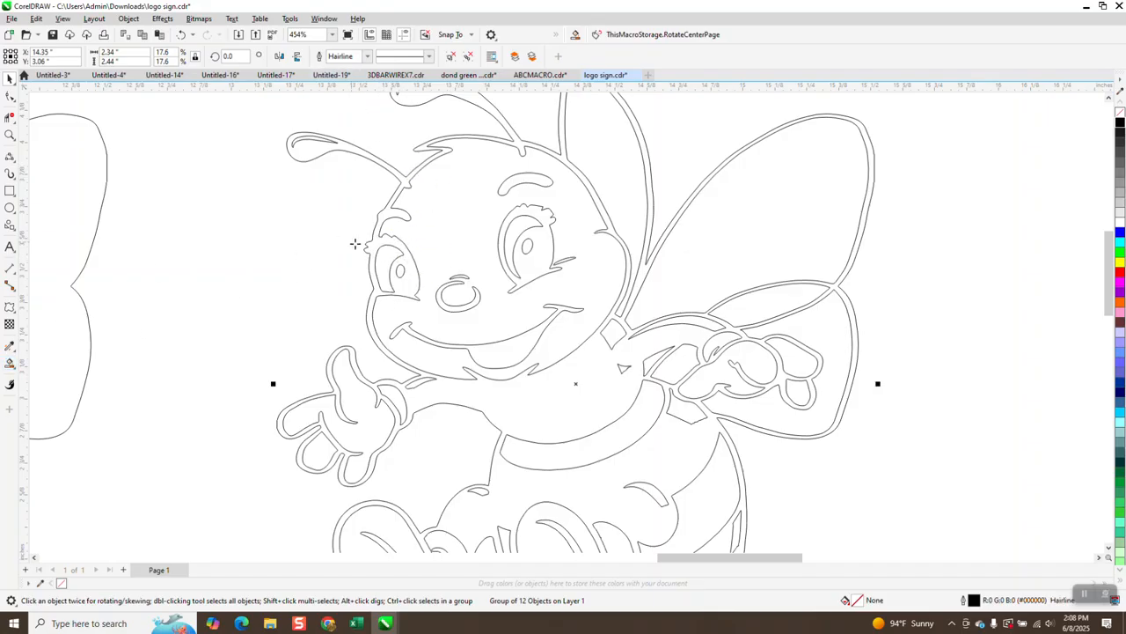
Try to smart-fill the bee's line areas with blue from the lashes of its left eye, and undo the fill.
{"action": "left_click", "coordinate": [373, 246]}
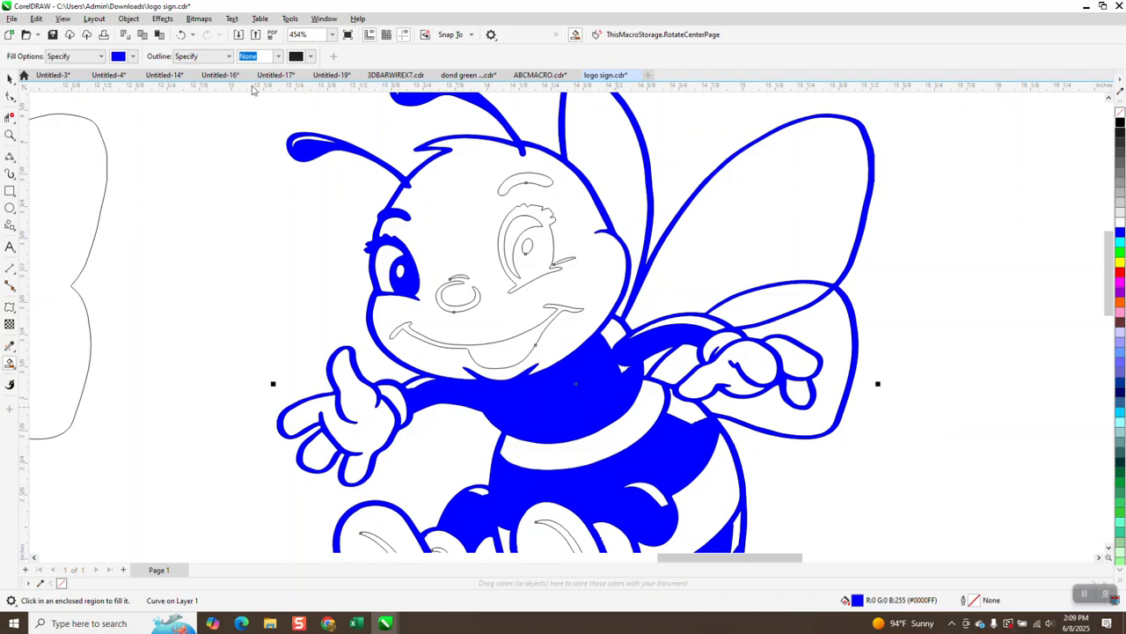
{"action": "left_click", "coordinate": [182, 35]}
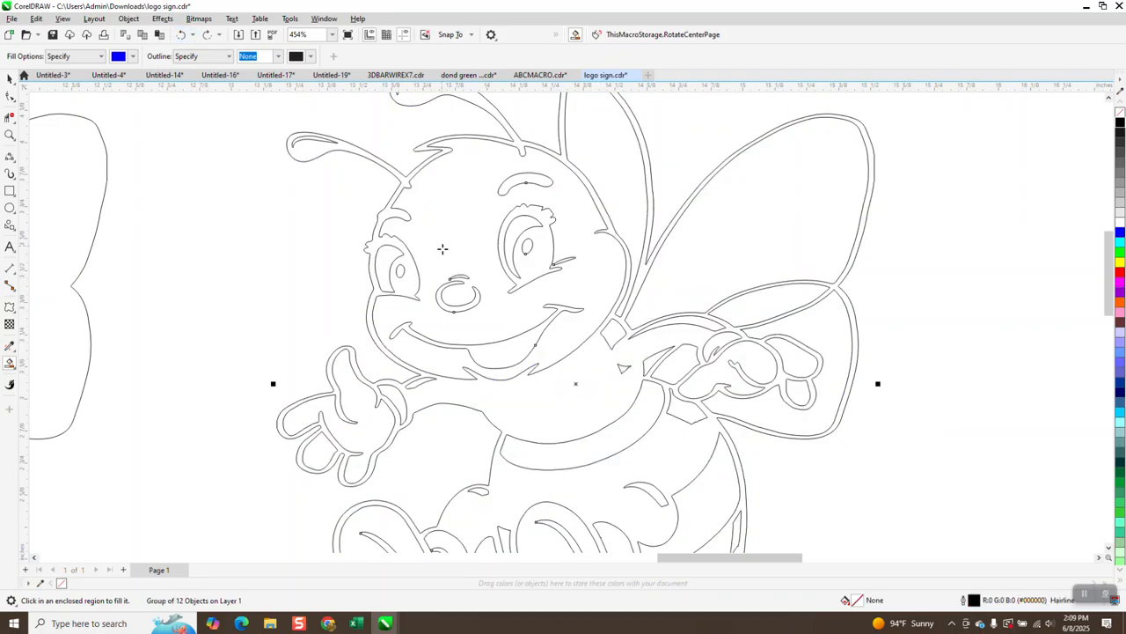
Draw a 3-point curve about 0.24 inches tall between the left eye and the face edge, from the eyebrow base to the cheek line.
{"action": "scroll", "coordinate": [443, 249], "scroll_direction": "down", "scroll_amount": 1}
{"action": "left_click", "coordinate": [10, 136]}
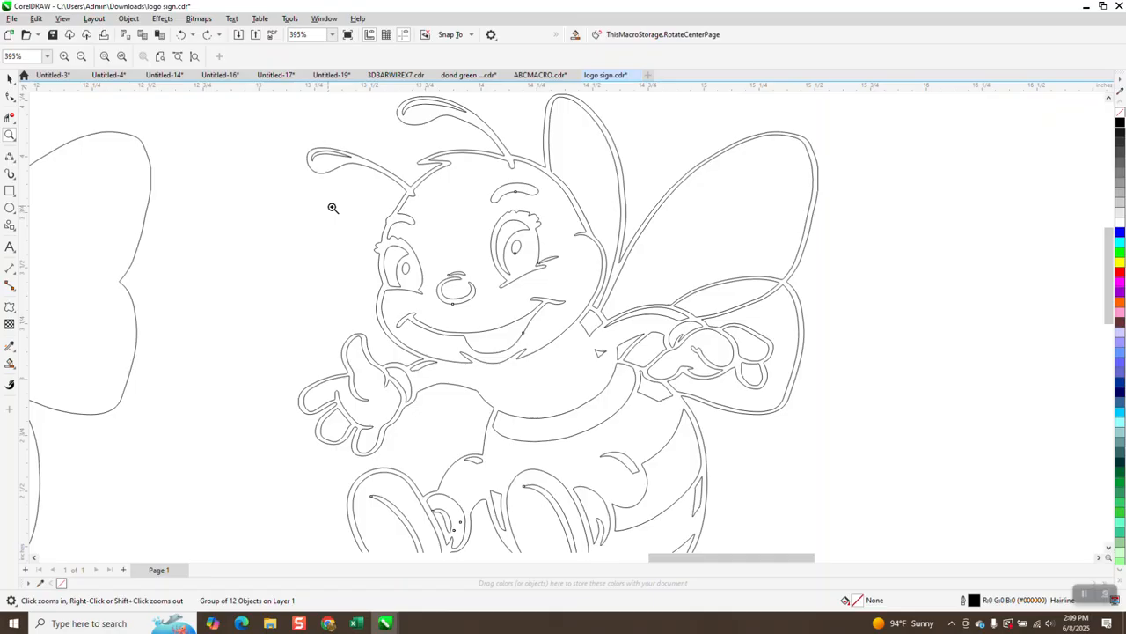
{"action": "left_click_drag", "start_coordinate": [333, 207], "coordinate": [486, 345]}
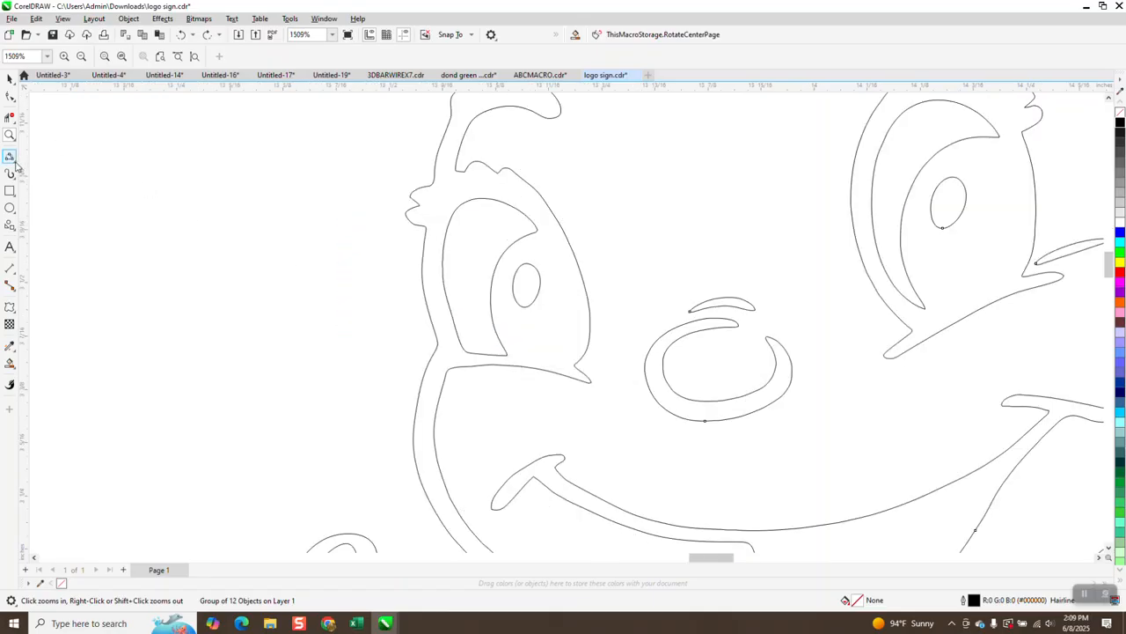
{"action": "left_click", "coordinate": [15, 162]}
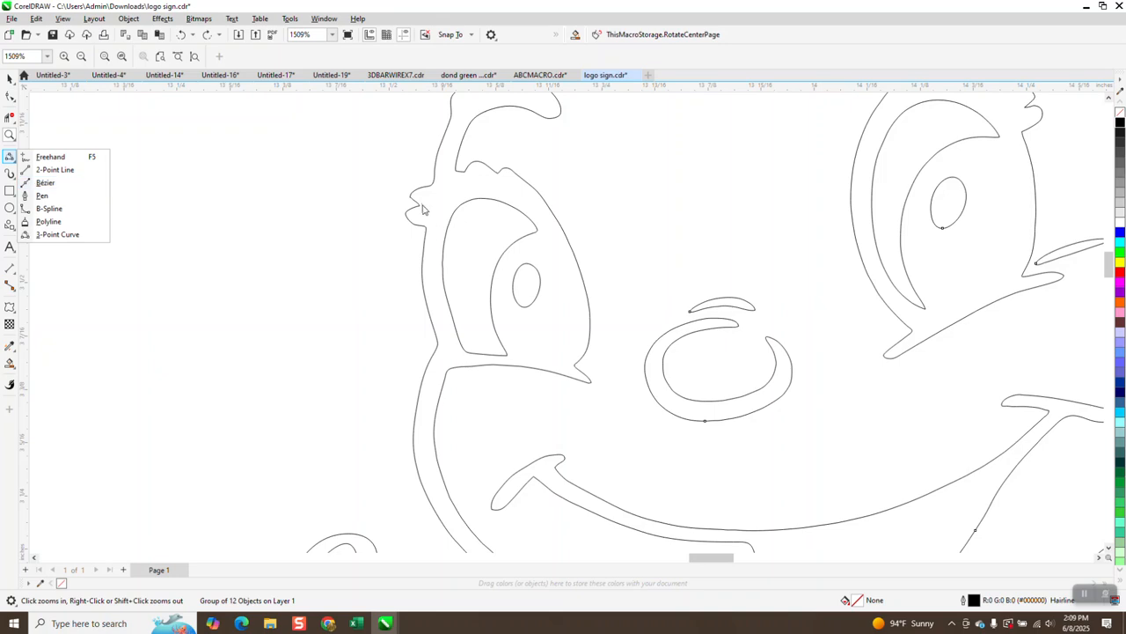
{"action": "left_click", "coordinate": [55, 234]}
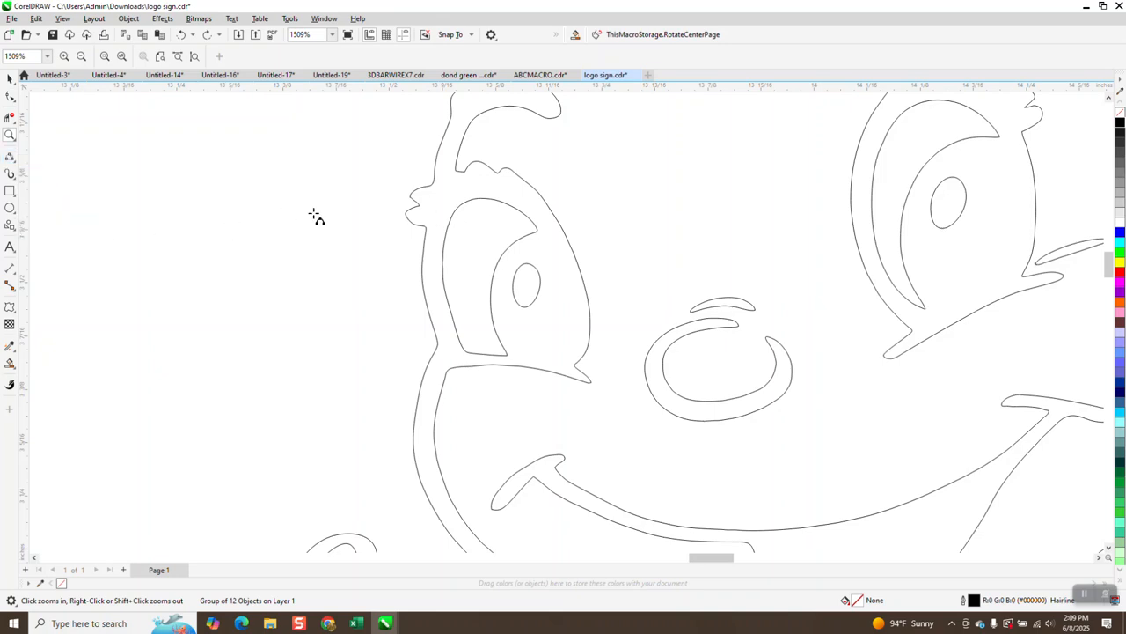
{"action": "left_click_drag", "start_coordinate": [455, 169], "coordinate": [456, 358]}
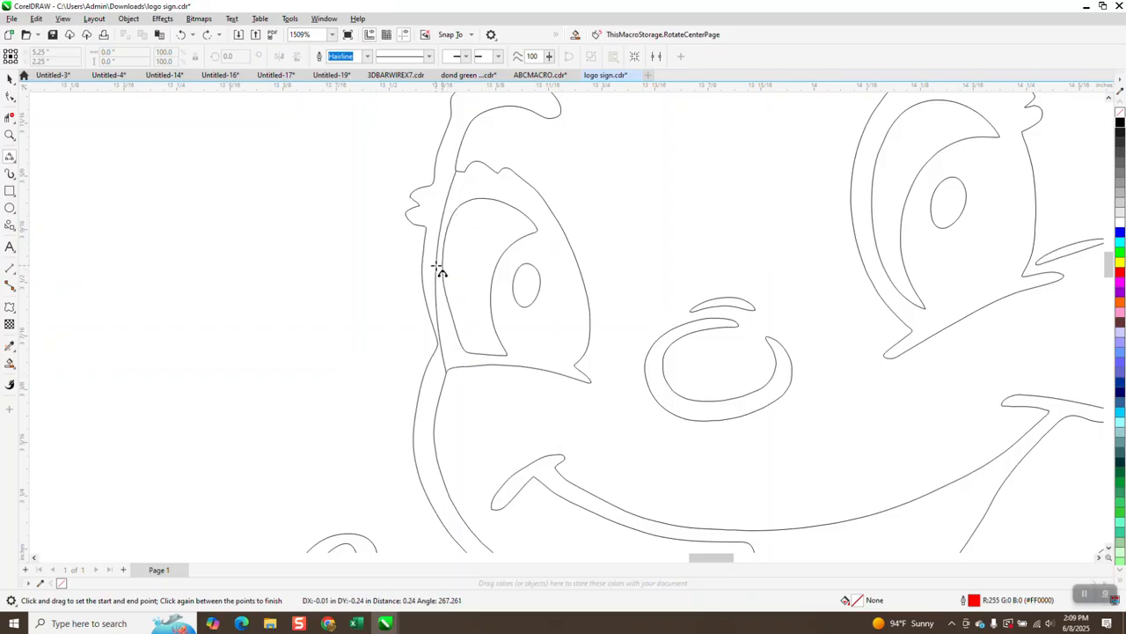
{"action": "left_click", "coordinate": [440, 273]}
Reshape the new curve beside the left eye by adding a middle node and bowing it outward to follow the face edge.
{"action": "left_click", "coordinate": [10, 97]}
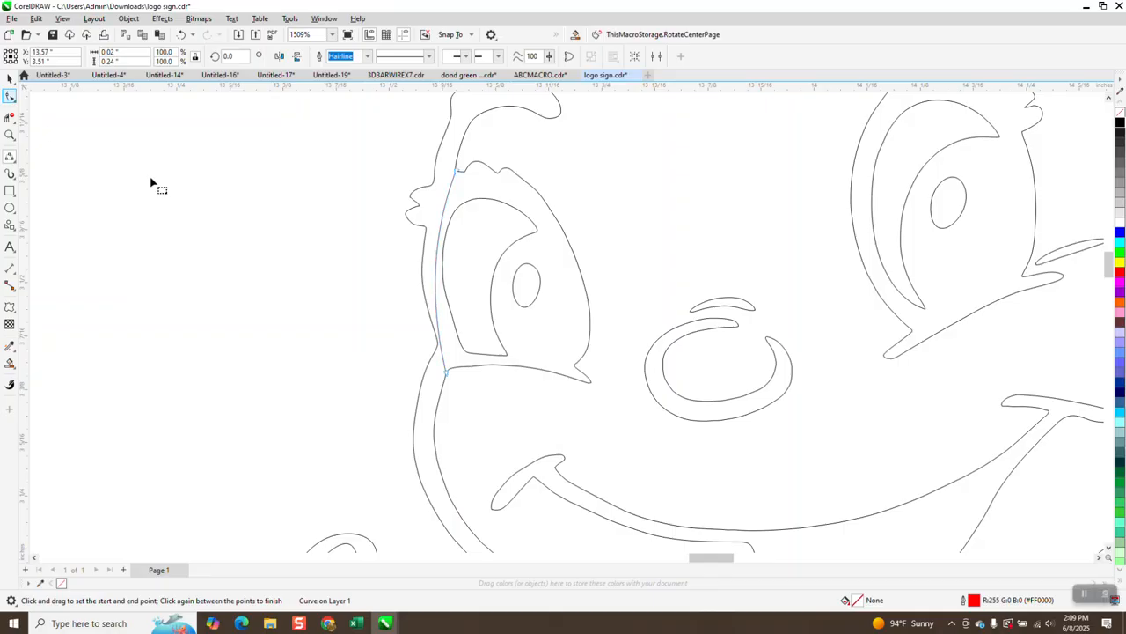
{"action": "left_click", "coordinate": [447, 367]}
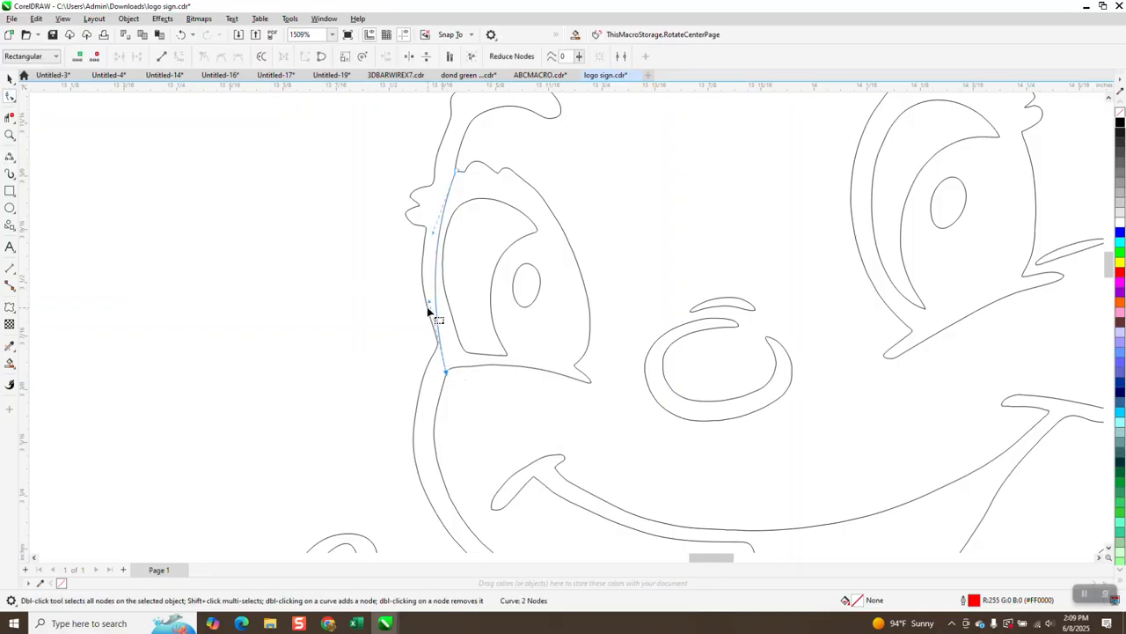
{"action": "left_click_drag", "start_coordinate": [429, 312], "coordinate": [441, 257]}
{"action": "double_click", "coordinate": [438, 256]}
{"action": "left_click_drag", "start_coordinate": [438, 257], "coordinate": [435, 256]}
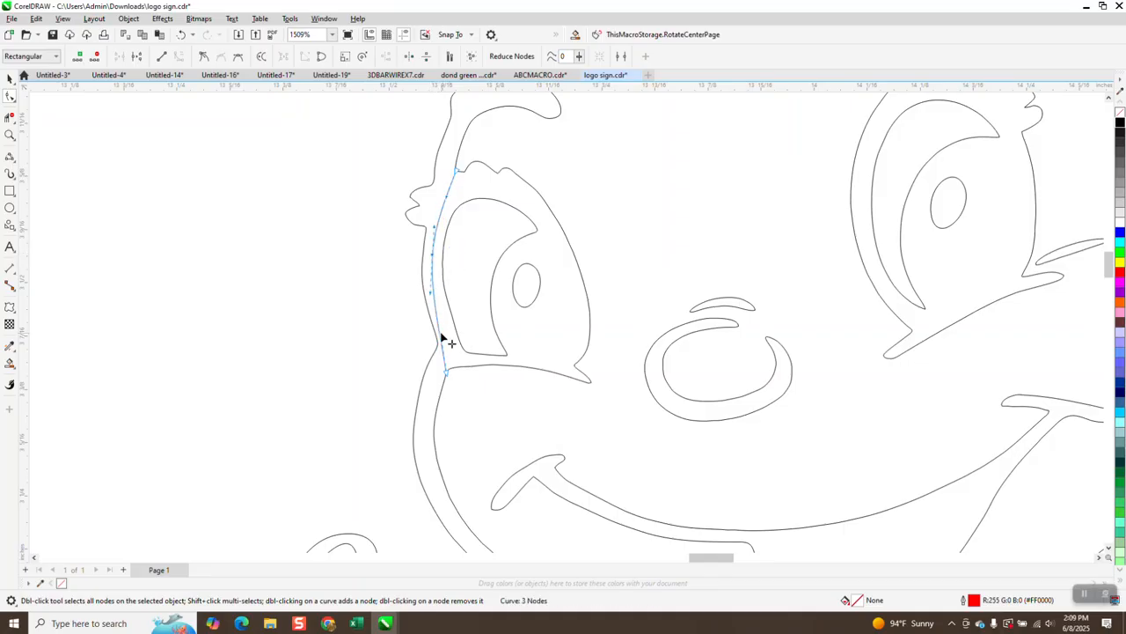
{"action": "mouse_move", "coordinate": [444, 334]}
{"action": "left_mouse_down"}
{"action": "mouse_move", "coordinate": [457, 346]}
{"action": "mouse_move", "coordinate": [440, 352]}
{"action": "left_mouse_up"}
Smart-fill the bee's line areas with blue from the face edge just below the left eye.
{"action": "scroll", "coordinate": [440, 351], "scroll_direction": "down", "scroll_amount": 3}
{"action": "left_click", "coordinate": [10, 363]}
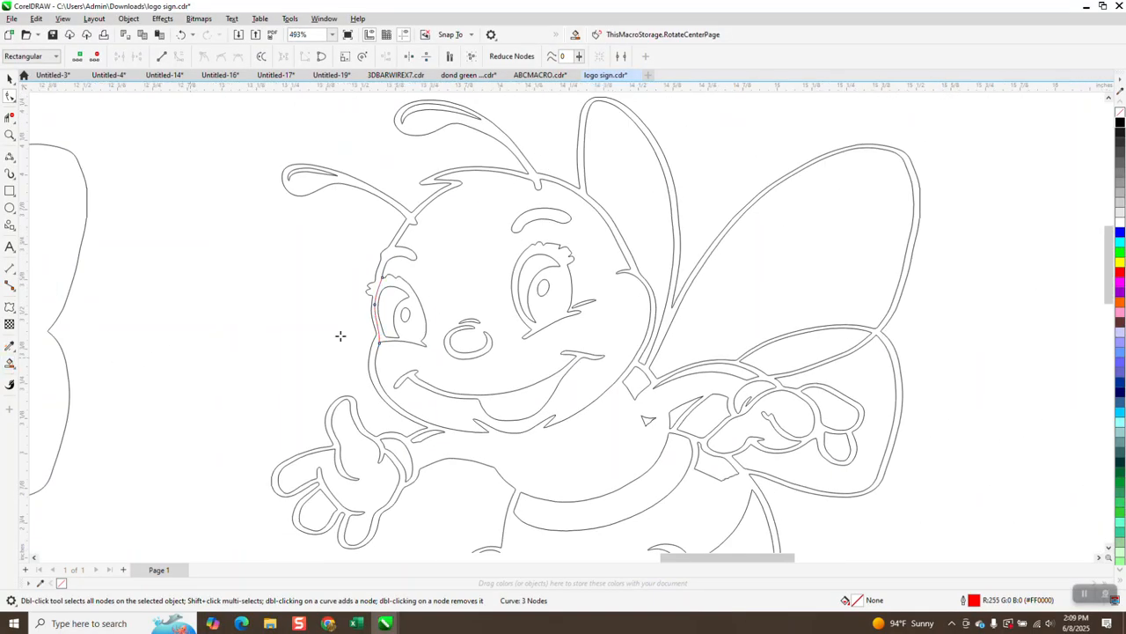
{"action": "left_click", "coordinate": [374, 344]}
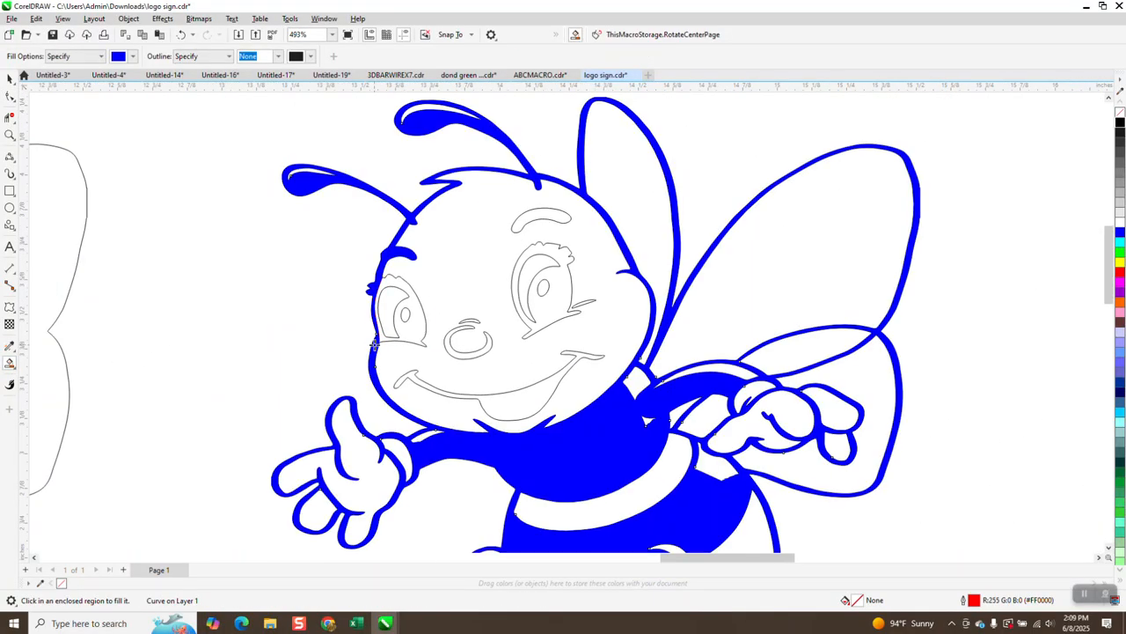
Move the blue line-area fill out to the right of the bee outline and recolour it black.
{"action": "scroll", "coordinate": [337, 312], "scroll_direction": "down", "scroll_amount": 4}
{"action": "scroll", "coordinate": [337, 312], "scroll_direction": "down", "scroll_amount": 1}
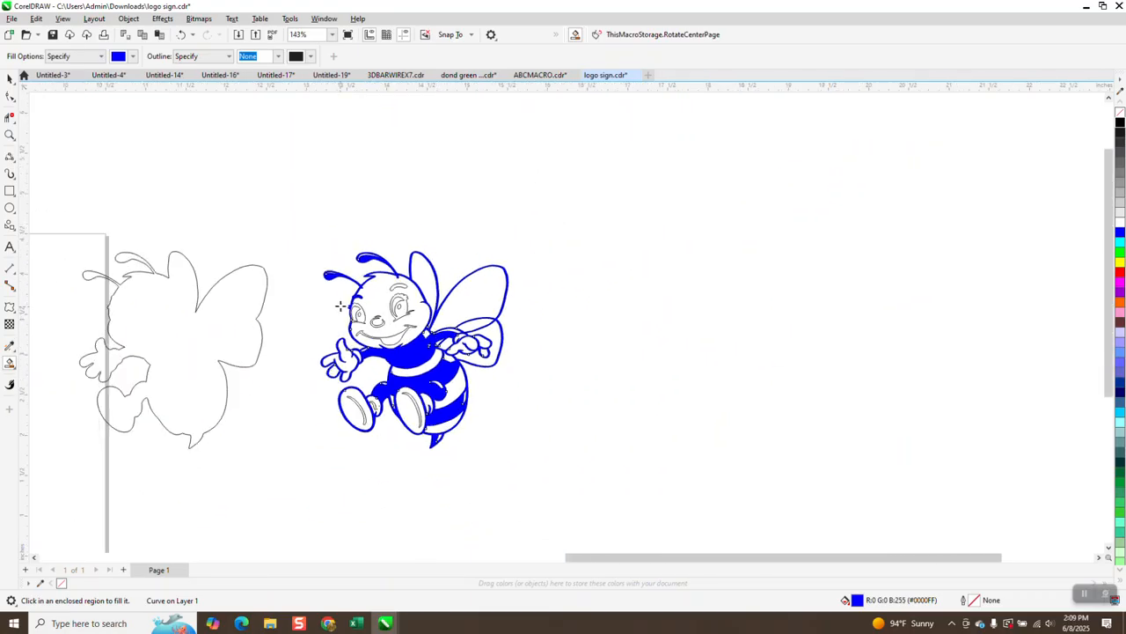
{"action": "key", "text": "Right"}
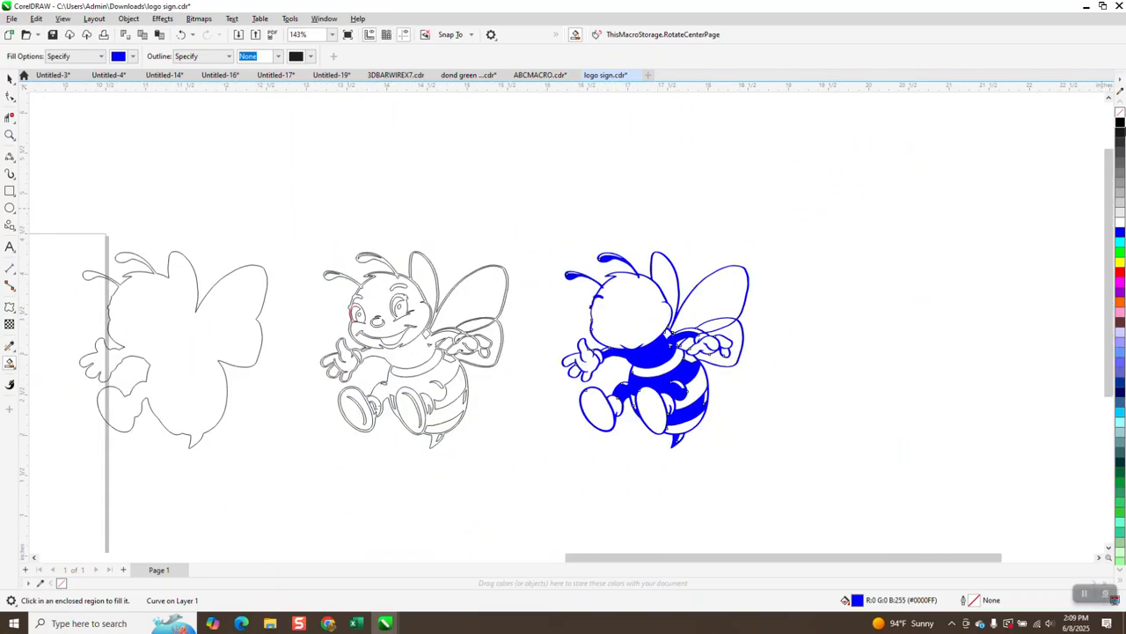
{"action": "left_click", "coordinate": [1119, 126]}
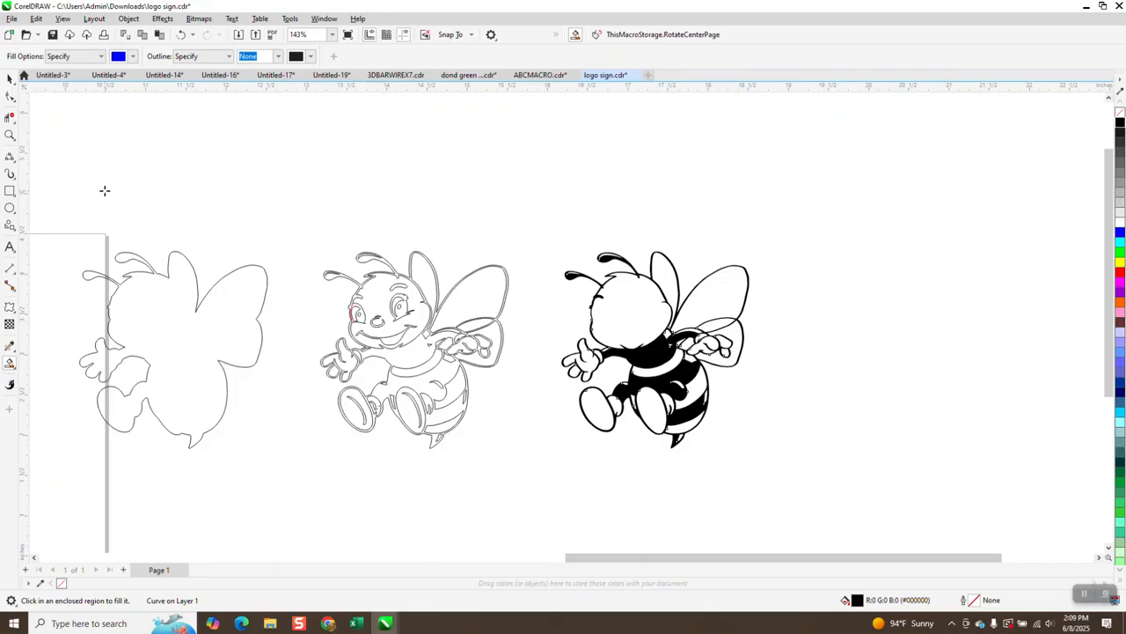
{"action": "left_click", "coordinate": [10, 79]}
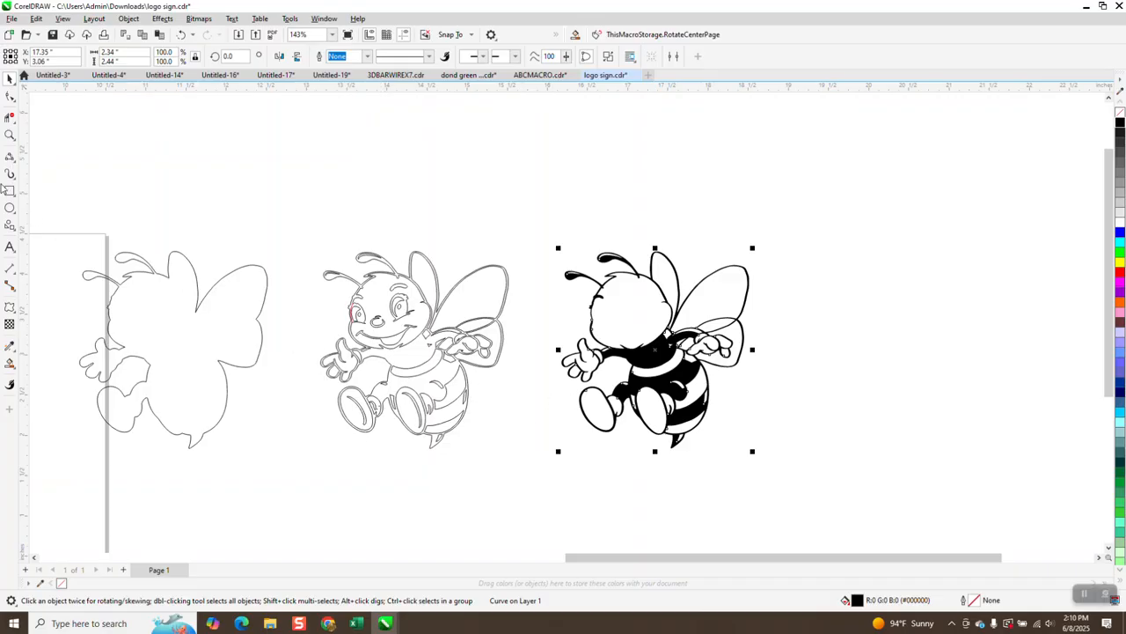
Set the Smart Fill colour to yellow, fill the highlight inside the bee's upper antenna, and undo its move.
{"action": "left_click", "coordinate": [9, 134]}
{"action": "left_click_drag", "start_coordinate": [266, 209], "coordinate": [752, 456]}
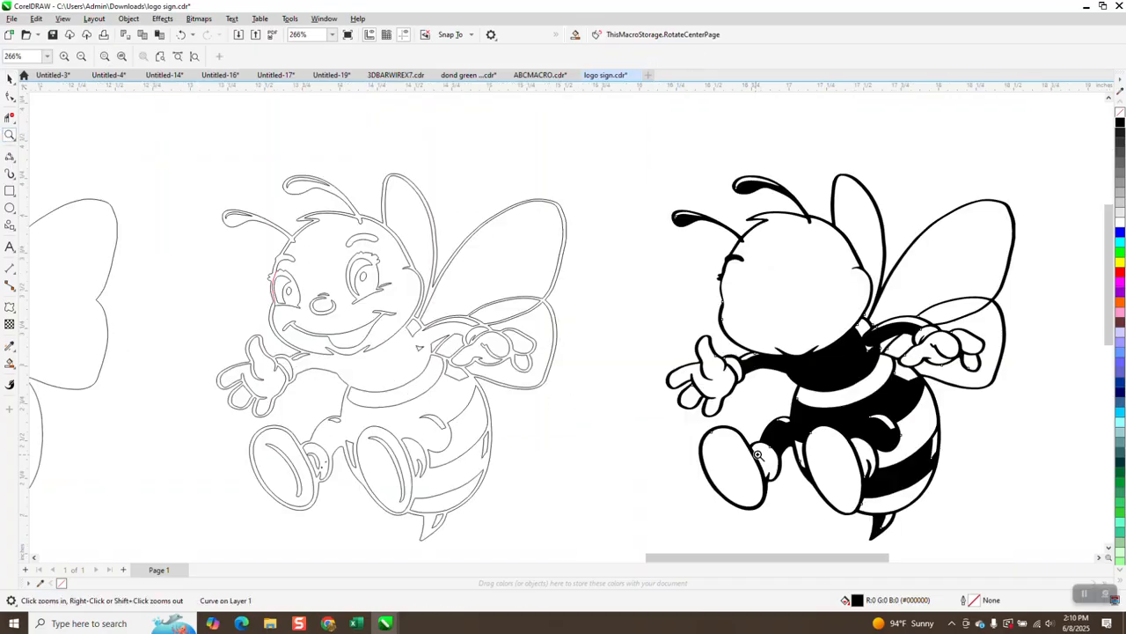
{"action": "left_click", "coordinate": [10, 362]}
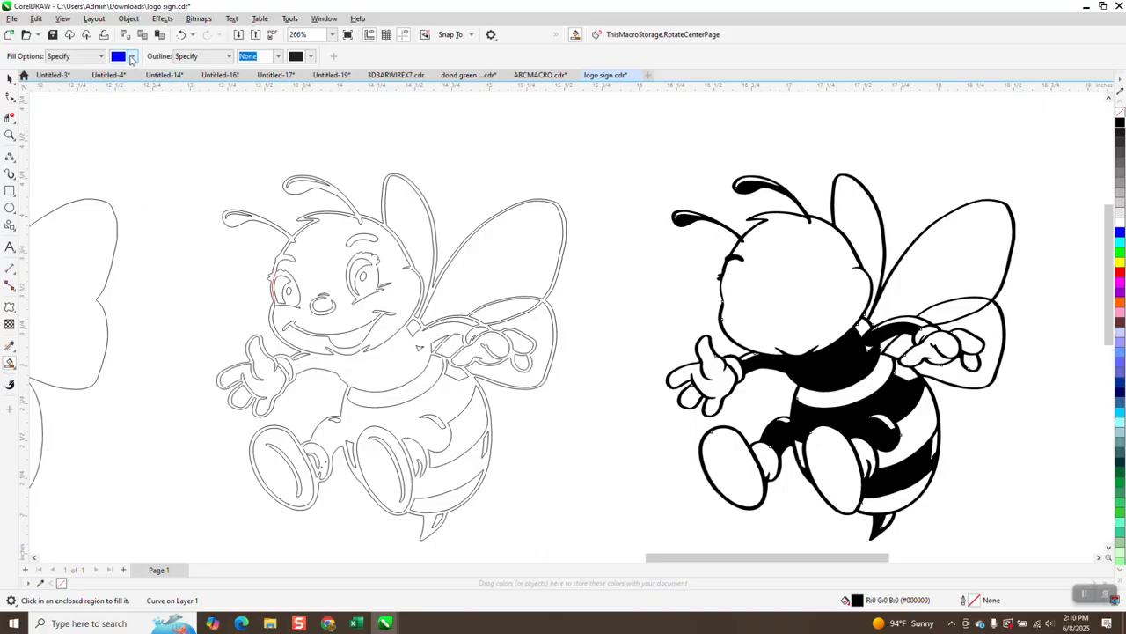
{"action": "left_click", "coordinate": [131, 59]}
{"action": "left_click", "coordinate": [211, 131]}
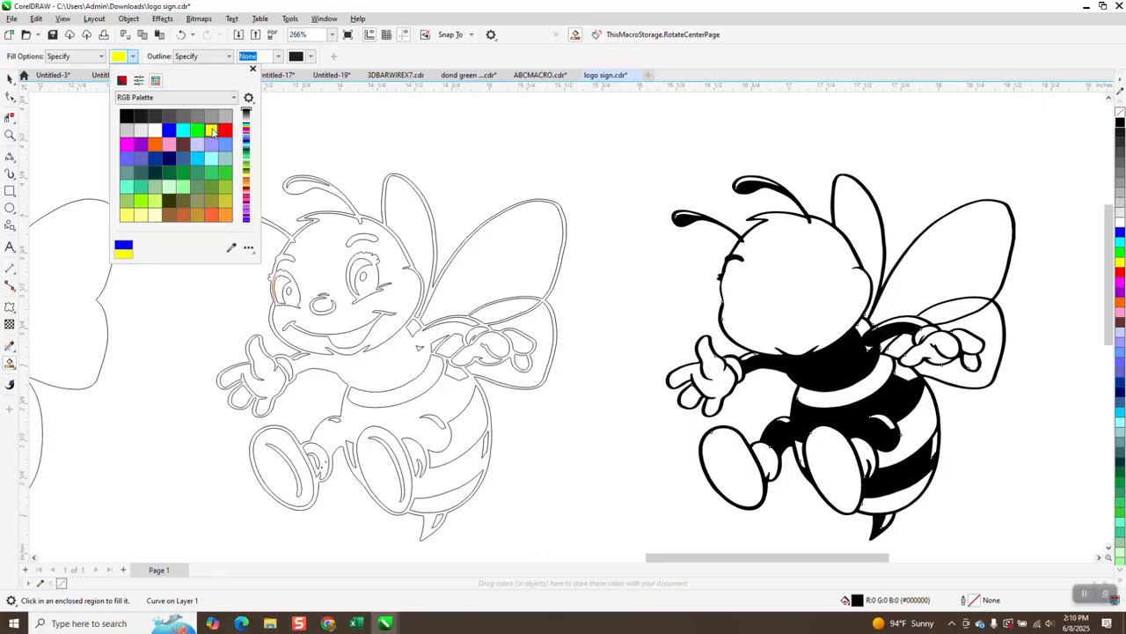
{"action": "left_click", "coordinate": [305, 180]}
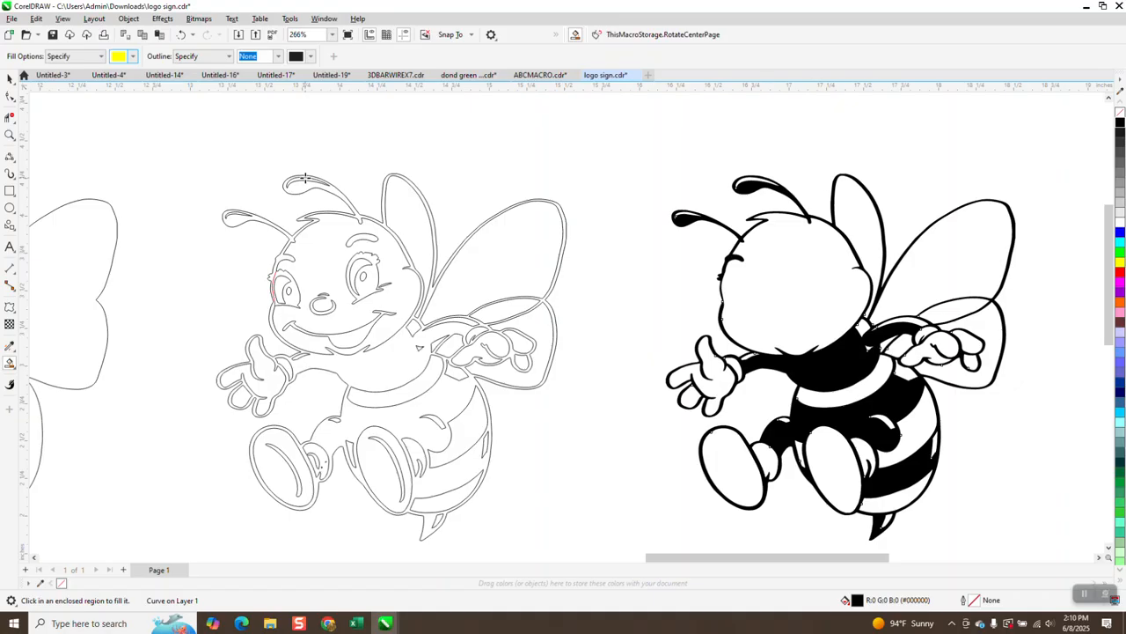
{"action": "left_click", "coordinate": [304, 181]}
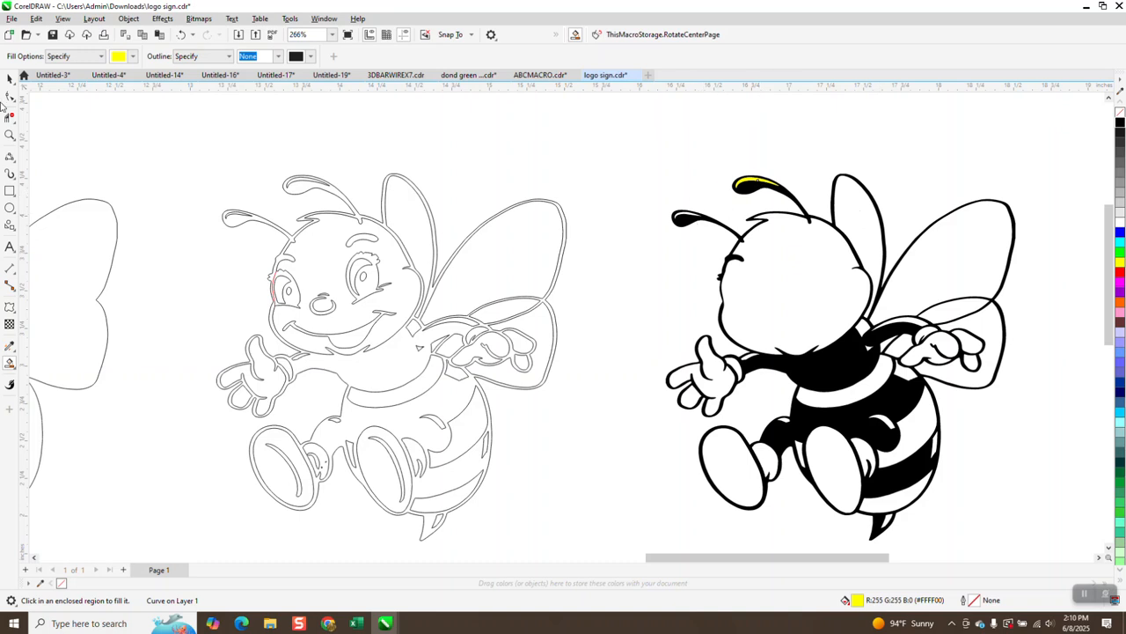
{"action": "left_click", "coordinate": [180, 34]}
Try the black bee copy with no fill and a black hairline outline, and undo both changes.
{"action": "left_click", "coordinate": [10, 78]}
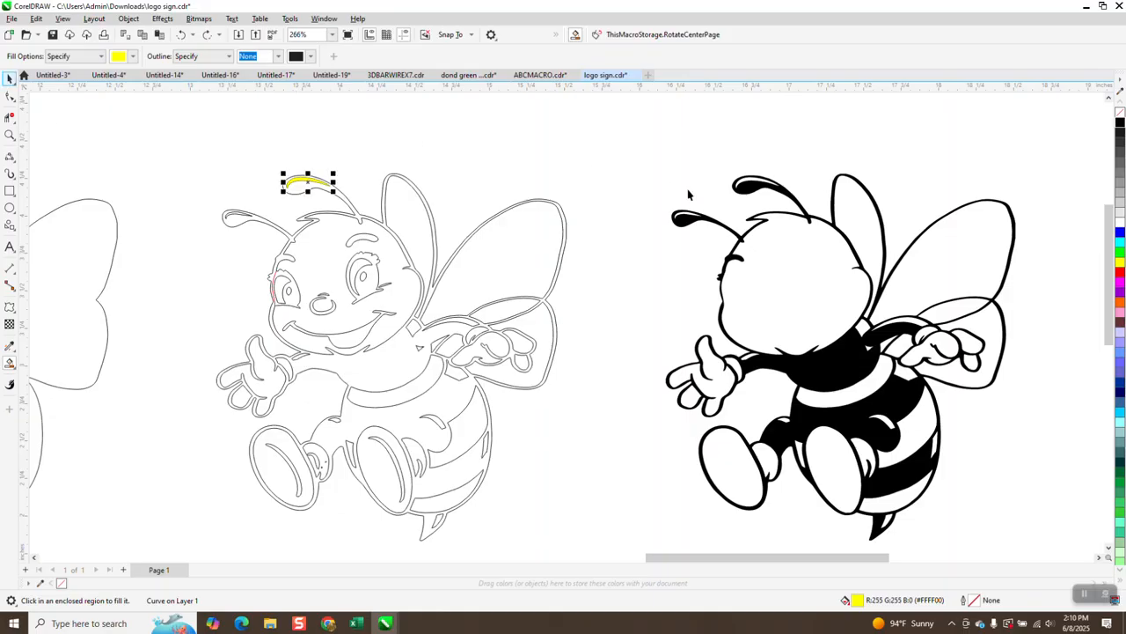
{"action": "left_click_drag", "start_coordinate": [624, 159], "coordinate": [1038, 520]}
{"action": "scroll", "coordinate": [1047, 528], "scroll_direction": "down", "scroll_amount": 1}
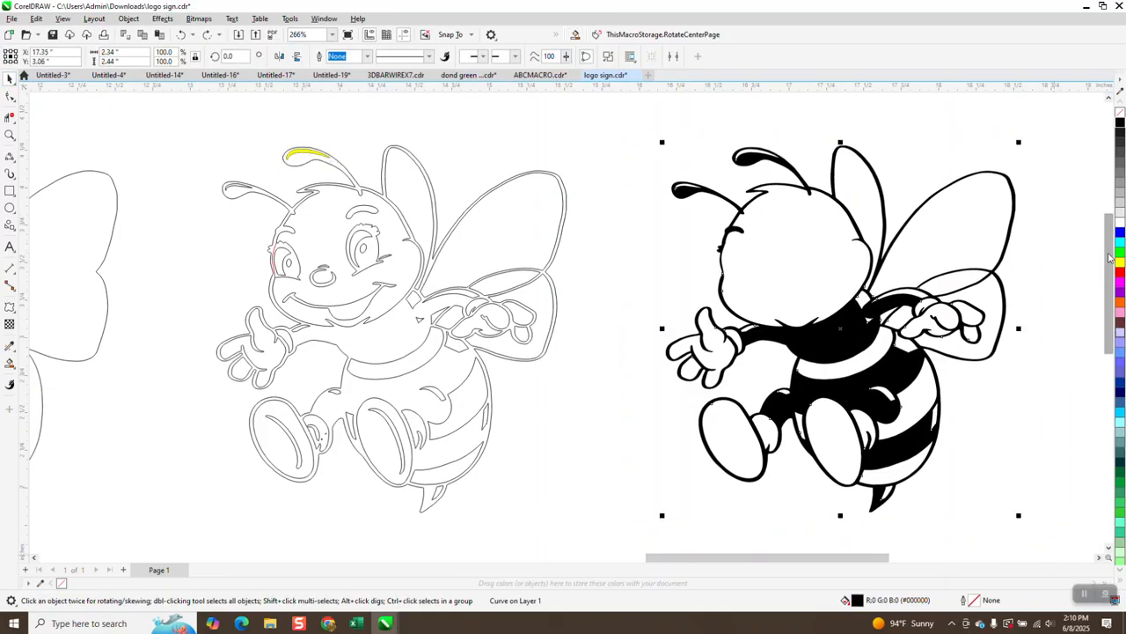
{"action": "left_click", "coordinate": [1121, 112]}
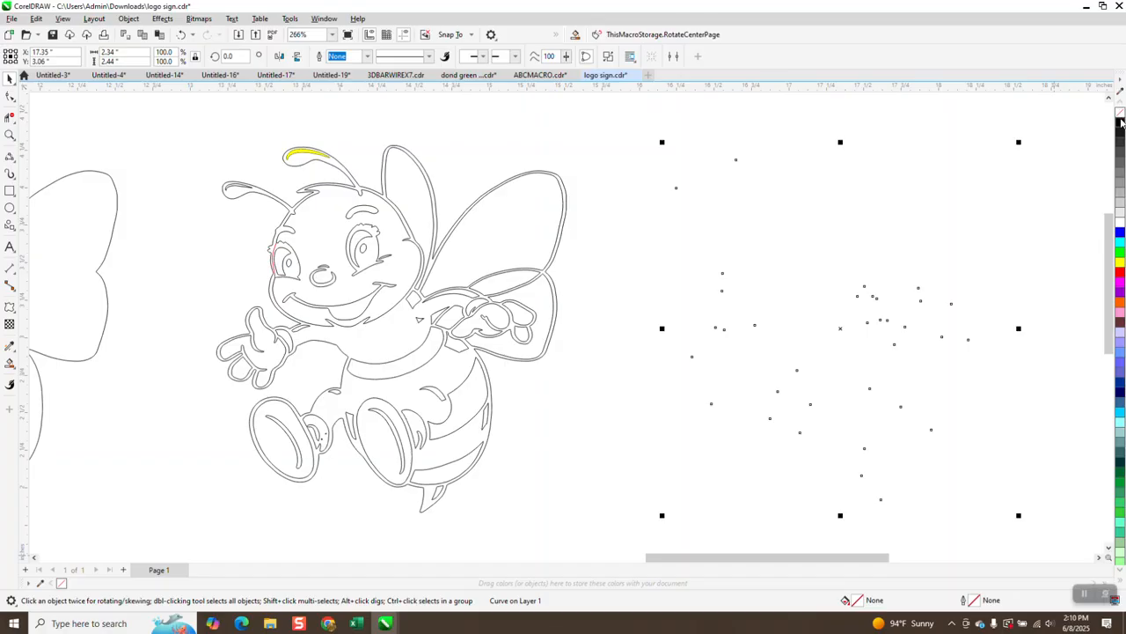
{"action": "right_click", "coordinate": [1121, 124]}
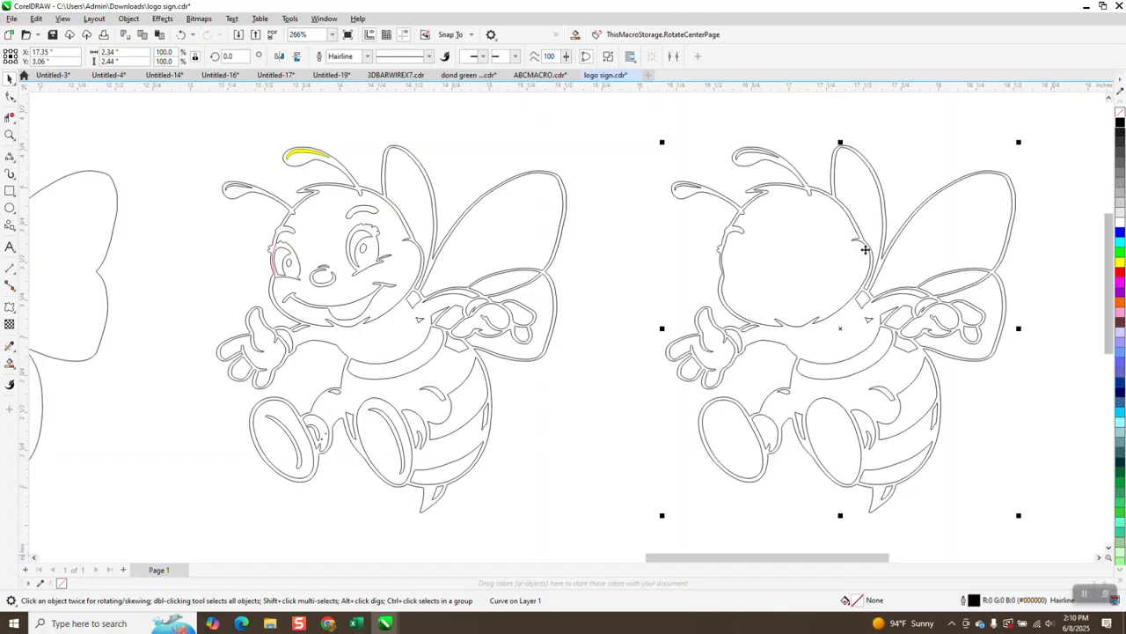
{"action": "key", "text": "ctrl+k"}
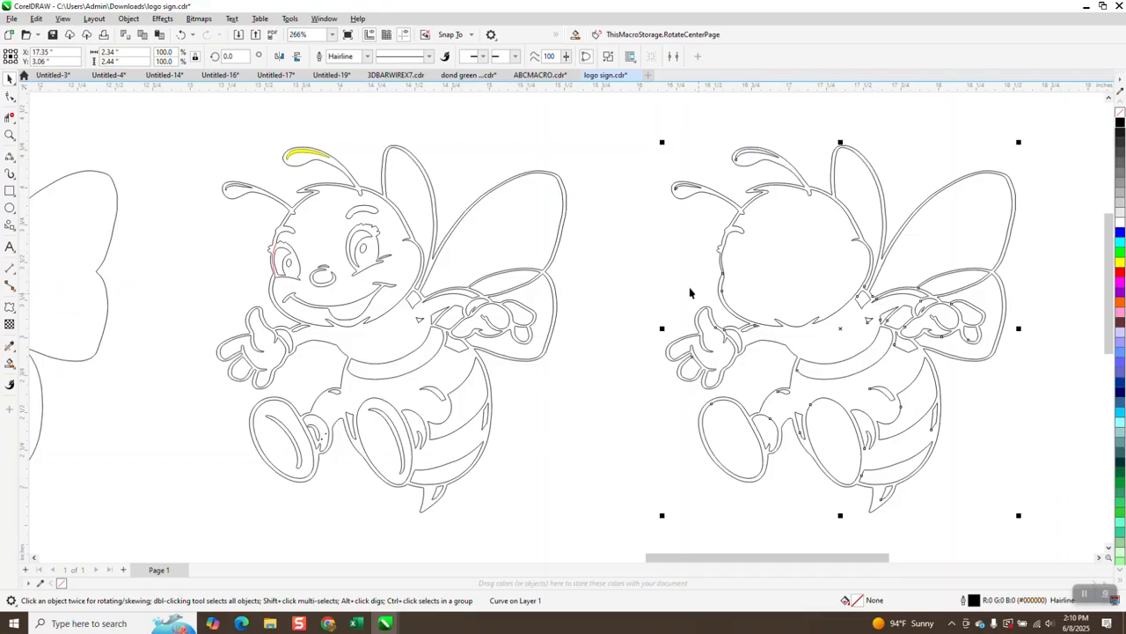
{"action": "left_click", "coordinate": [183, 34]}
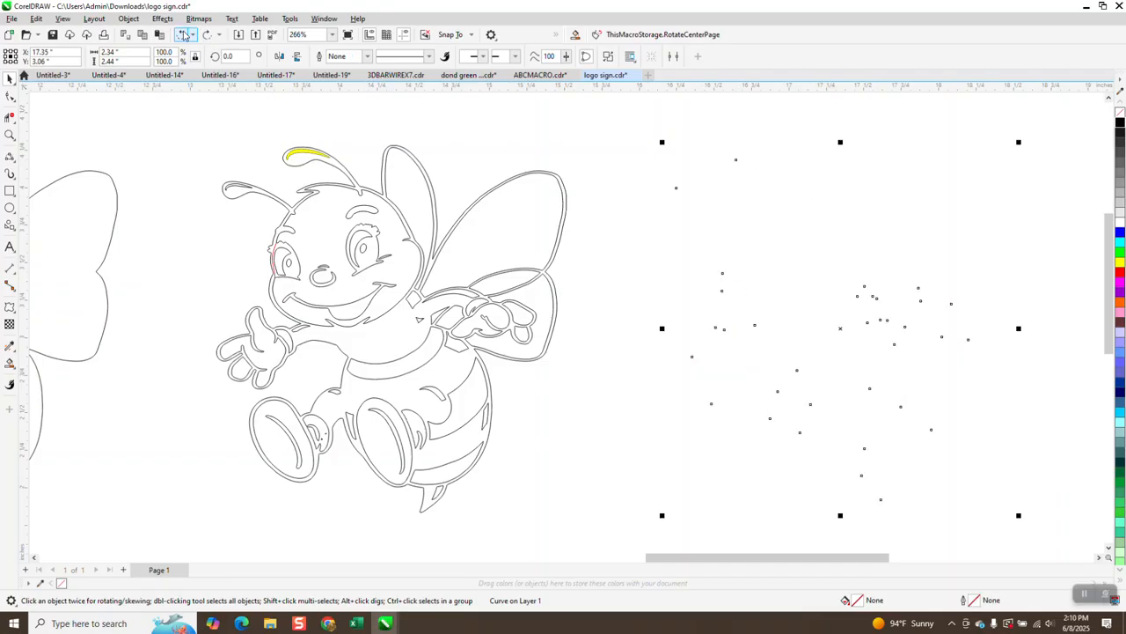
{"action": "left_click", "coordinate": [183, 34]}
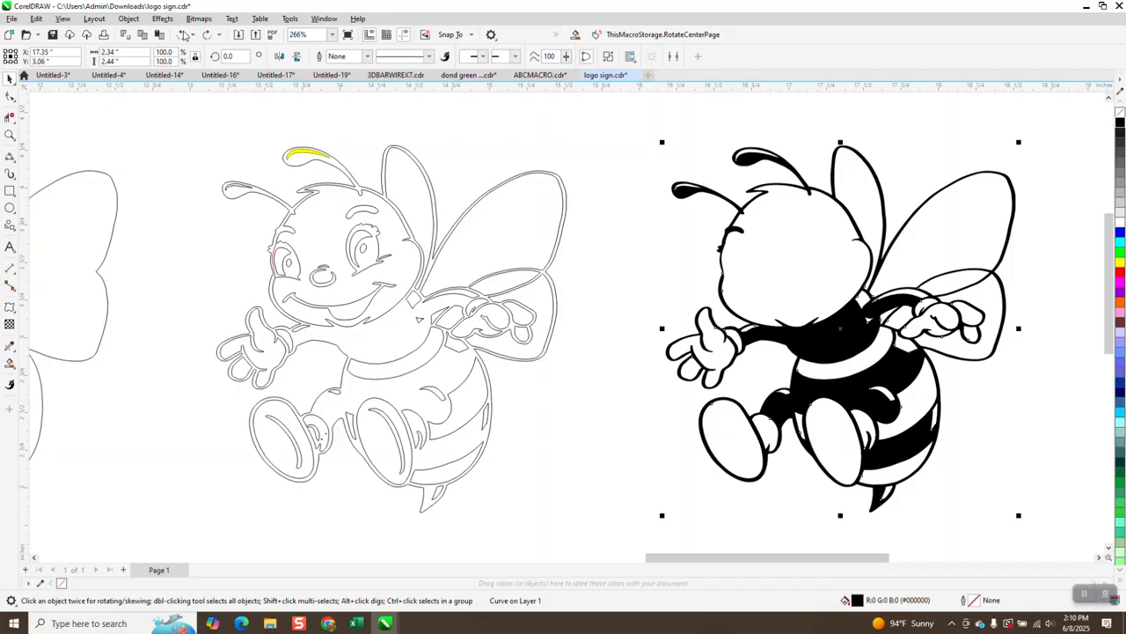
Move the yellow antenna highlight onto the black bee, and smart-fill and move the other antenna's highlight the same way.
{"action": "left_click", "coordinate": [313, 155]}
{"action": "key", "text": "Right"}
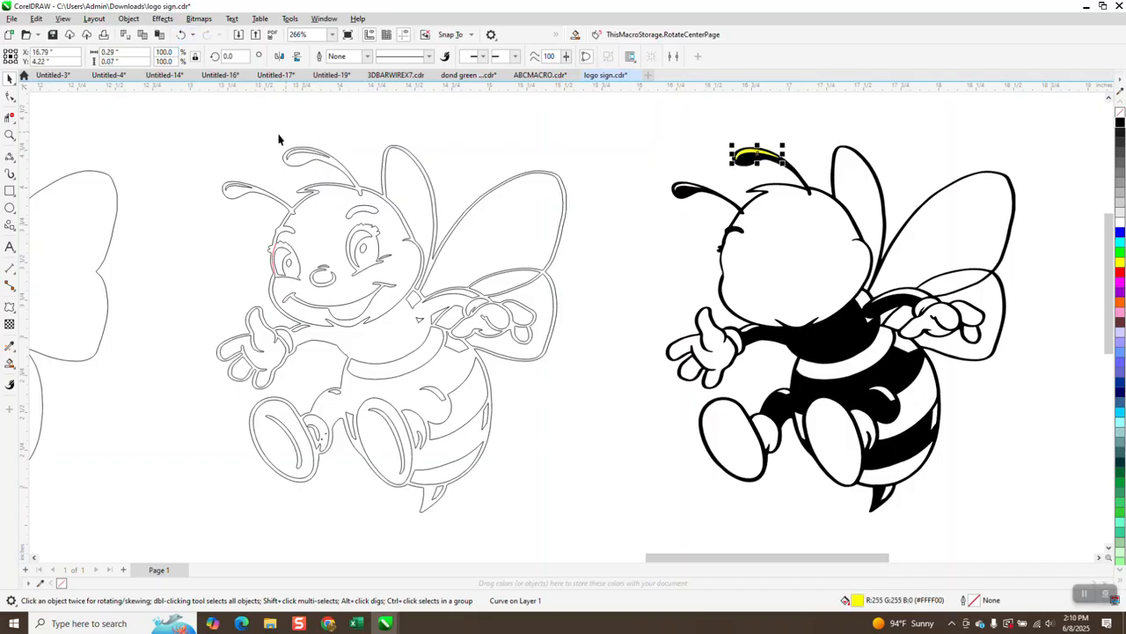
{"action": "left_click", "coordinate": [10, 134]}
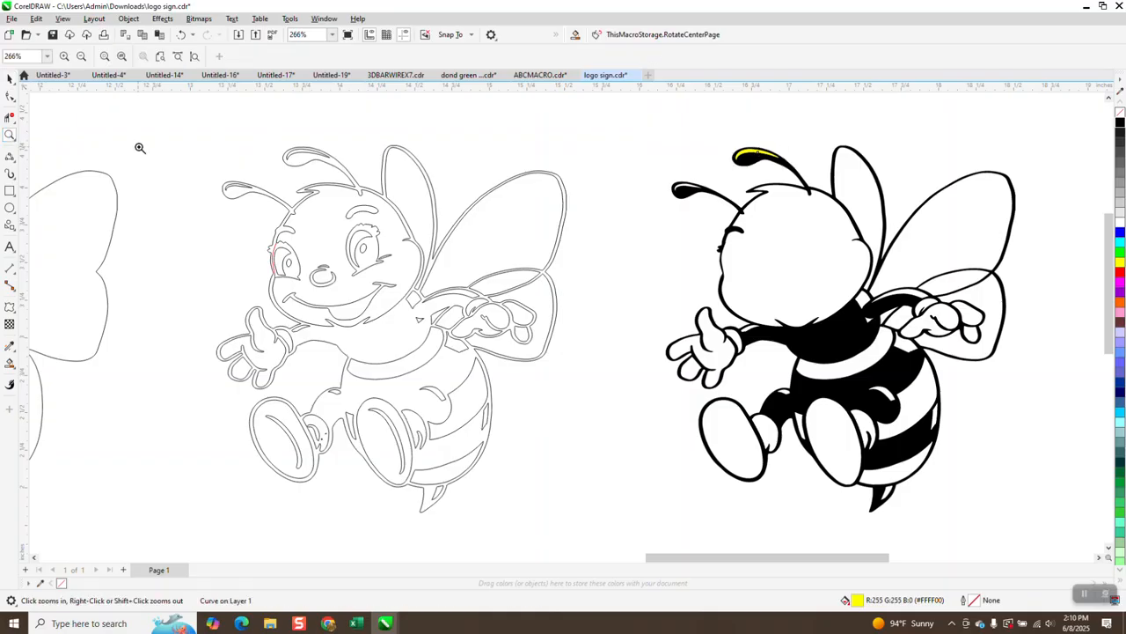
{"action": "left_click_drag", "start_coordinate": [143, 147], "coordinate": [520, 364]}
{"action": "left_click", "coordinate": [10, 363]}
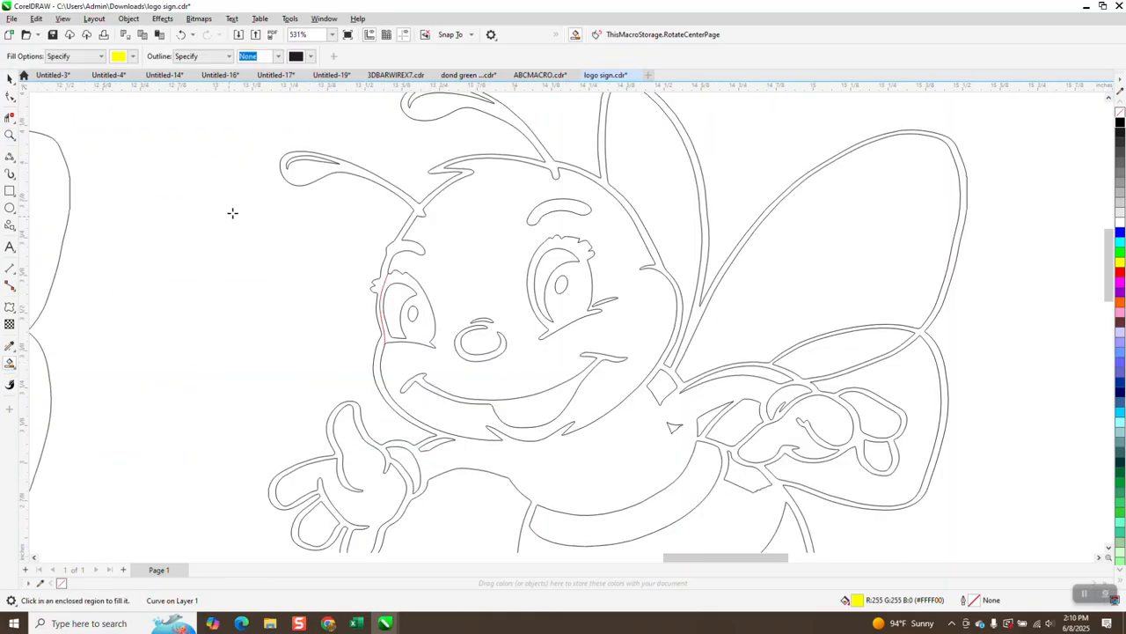
{"action": "left_click", "coordinate": [323, 159]}
{"action": "key", "text": "ctrl+z"}
Smart-fill the bee's left eye and nose with yellow and move the pieces onto the black bee.
{"action": "scroll", "coordinate": [324, 167], "scroll_direction": "down", "scroll_amount": 2}
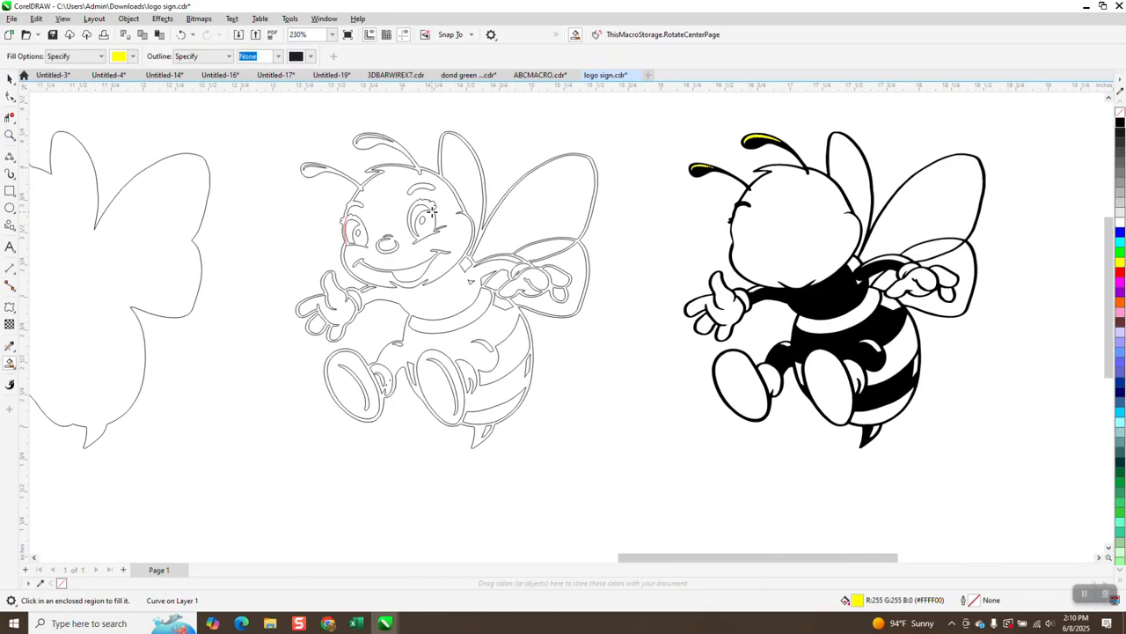
{"action": "left_click", "coordinate": [364, 233]}
{"action": "left_click", "coordinate": [388, 249]}
{"action": "left_click", "coordinate": [10, 135]}
{"action": "left_click_drag", "start_coordinate": [515, 275], "coordinate": [514, 276]}
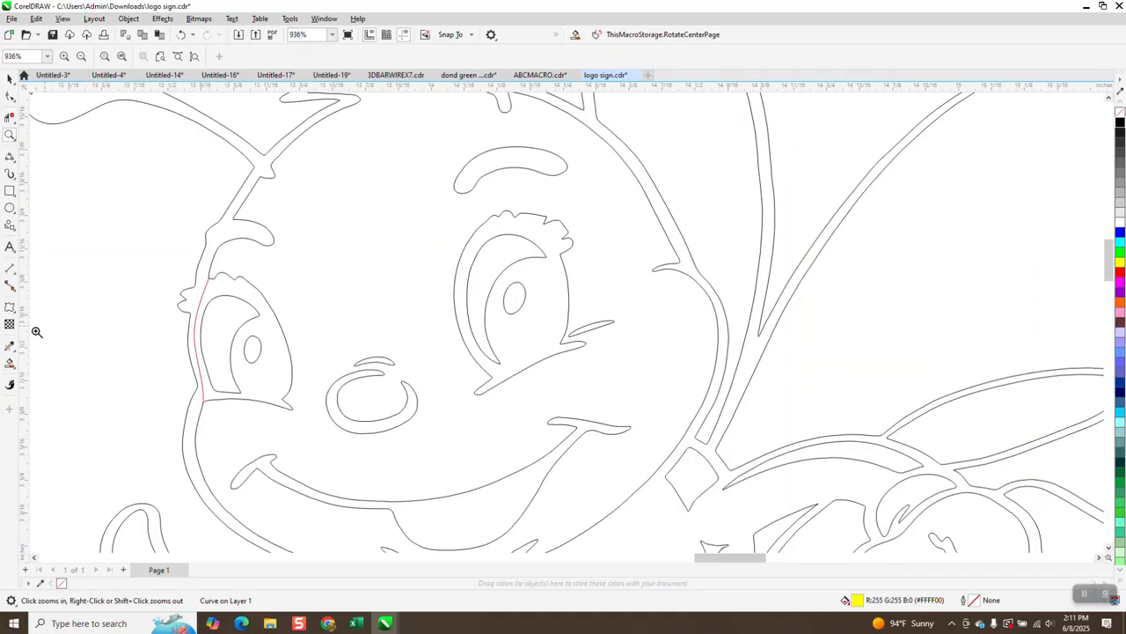
{"action": "left_click", "coordinate": [10, 362]}
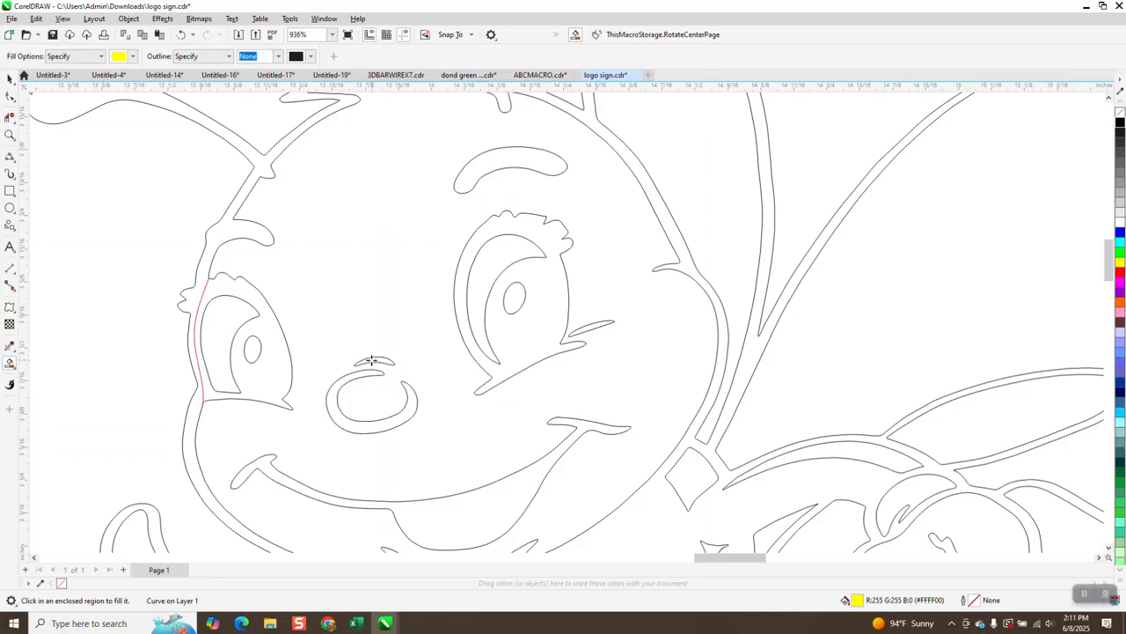
{"action": "scroll", "coordinate": [372, 361], "scroll_direction": "down", "scroll_amount": 4}
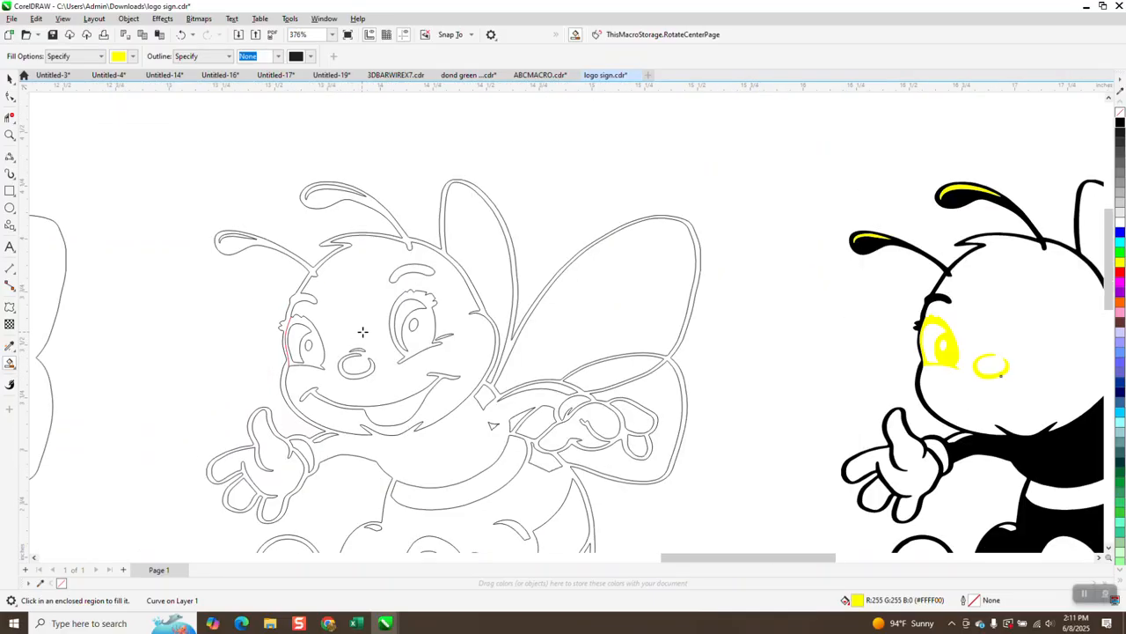
Smart-fill the right eye, the eyebrow above it and the smile with yellow, and place them on the black bee.
{"action": "left_click", "coordinate": [415, 337]}
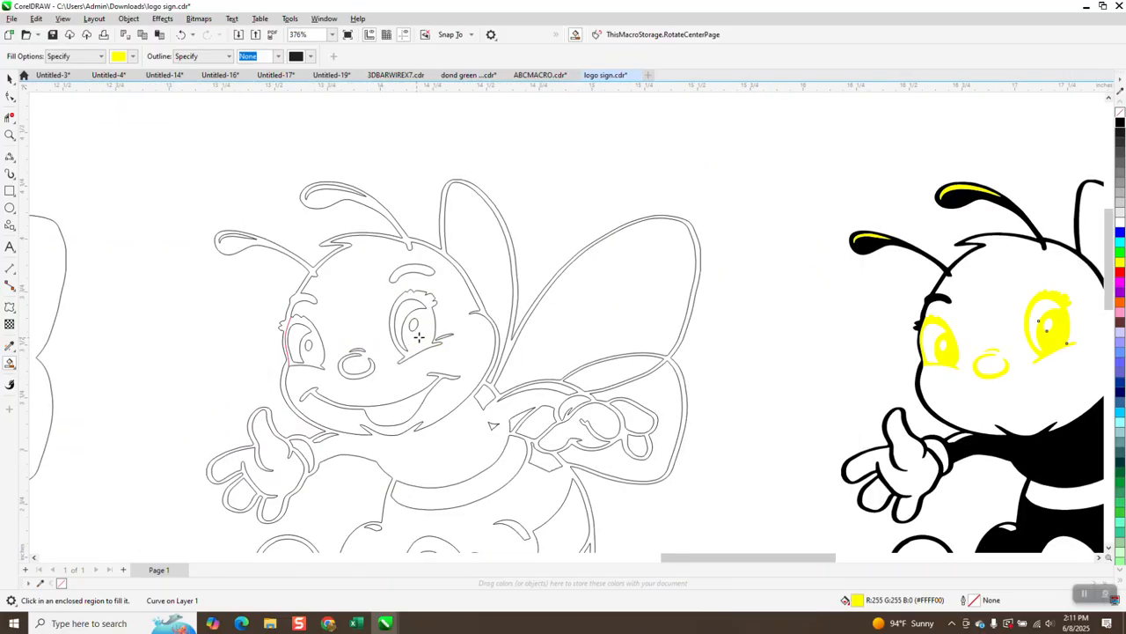
{"action": "left_click", "coordinate": [418, 269]}
{"action": "left_click", "coordinate": [397, 403]}
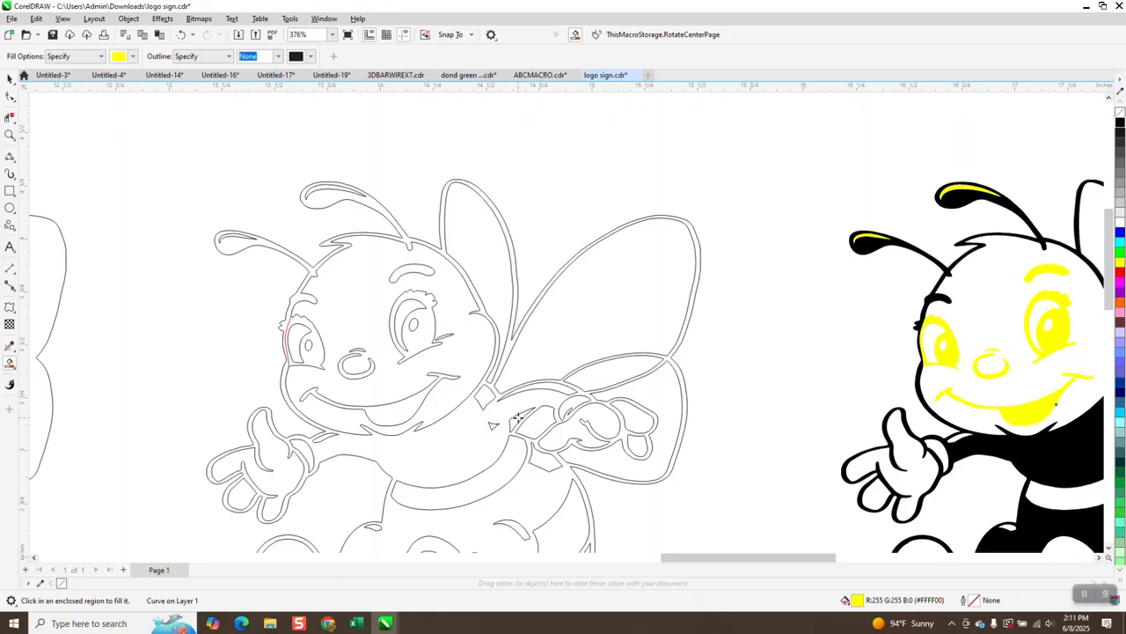
Smart-fill the small collar gaps and the arm, cuff and finger areas beside the wings with yellow.
{"action": "left_click", "coordinate": [491, 424]}
{"action": "left_click", "coordinate": [517, 420]}
{"action": "left_click", "coordinate": [538, 424]}
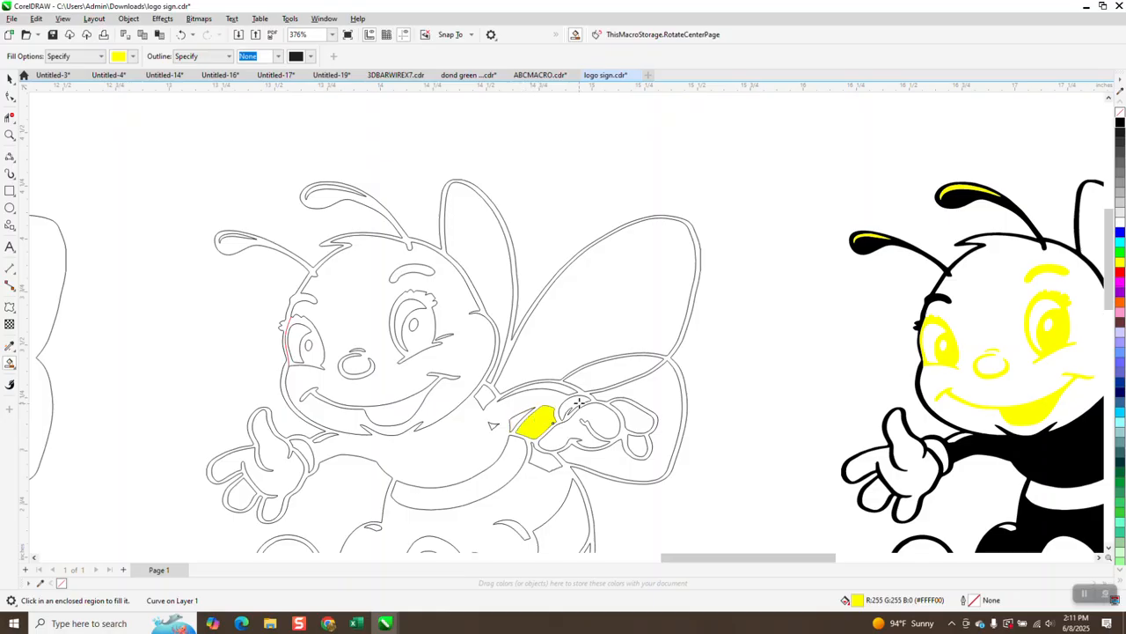
{"action": "left_click", "coordinate": [579, 403]}
{"action": "left_click", "coordinate": [566, 389]}
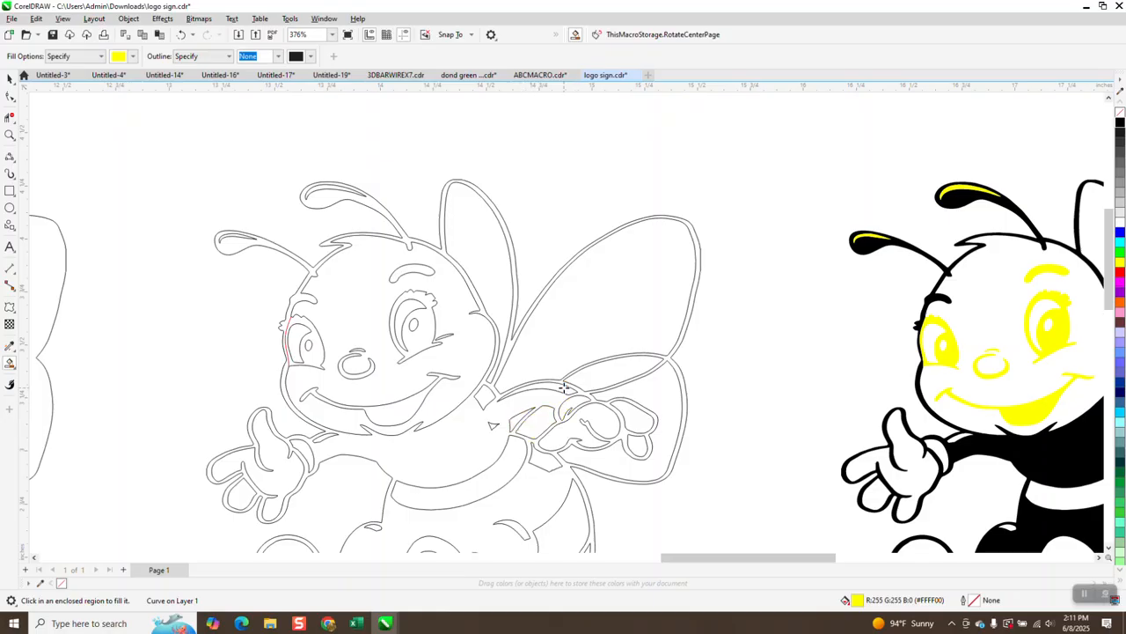
{"action": "left_click", "coordinate": [636, 413]}
{"action": "left_click", "coordinate": [633, 442]}
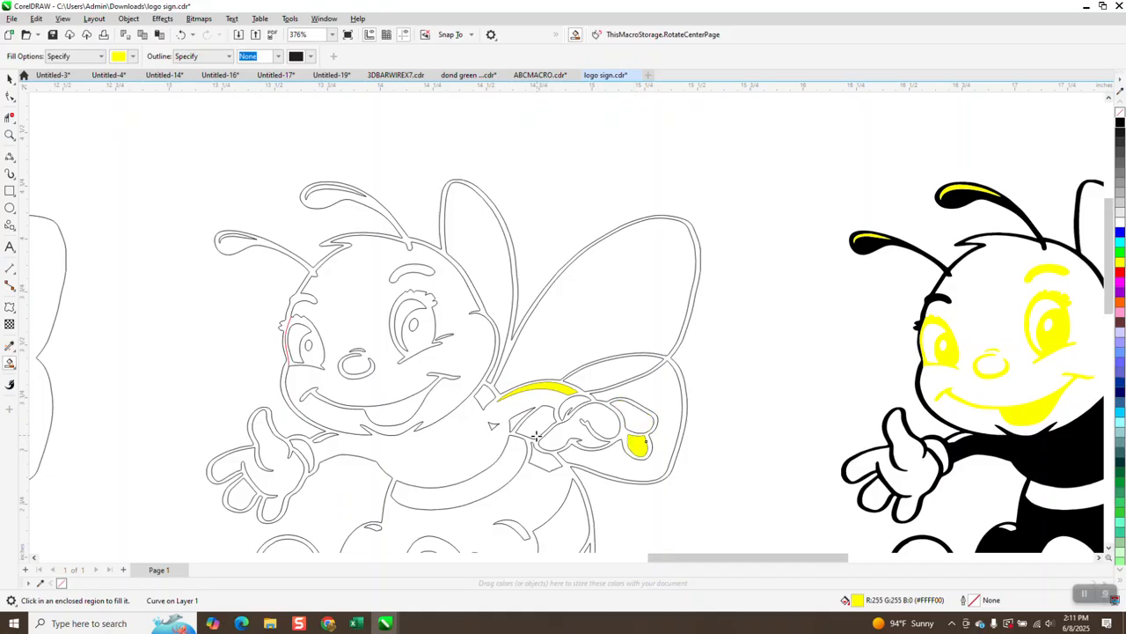
Move the remaining yellow lower finger and upper-arm strip from the outline bee onto the black bee.
{"action": "scroll", "coordinate": [538, 444], "scroll_direction": "down", "scroll_amount": 3}
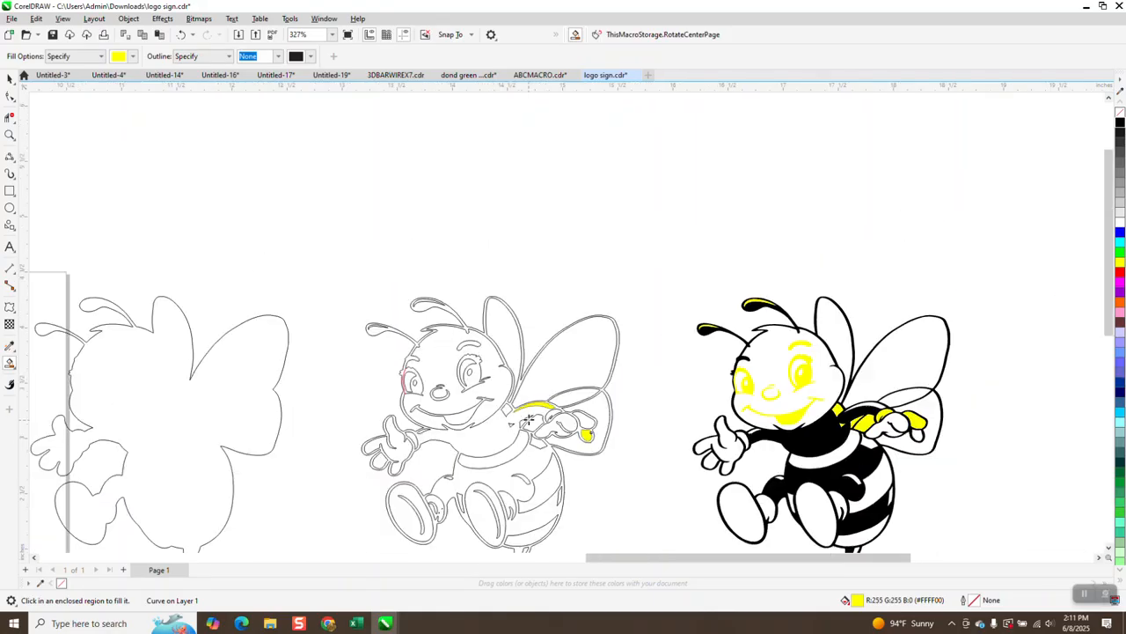
{"action": "left_click", "coordinate": [587, 423]}
{"action": "left_click", "coordinate": [182, 35]}
{"action": "left_click", "coordinate": [8, 77]}
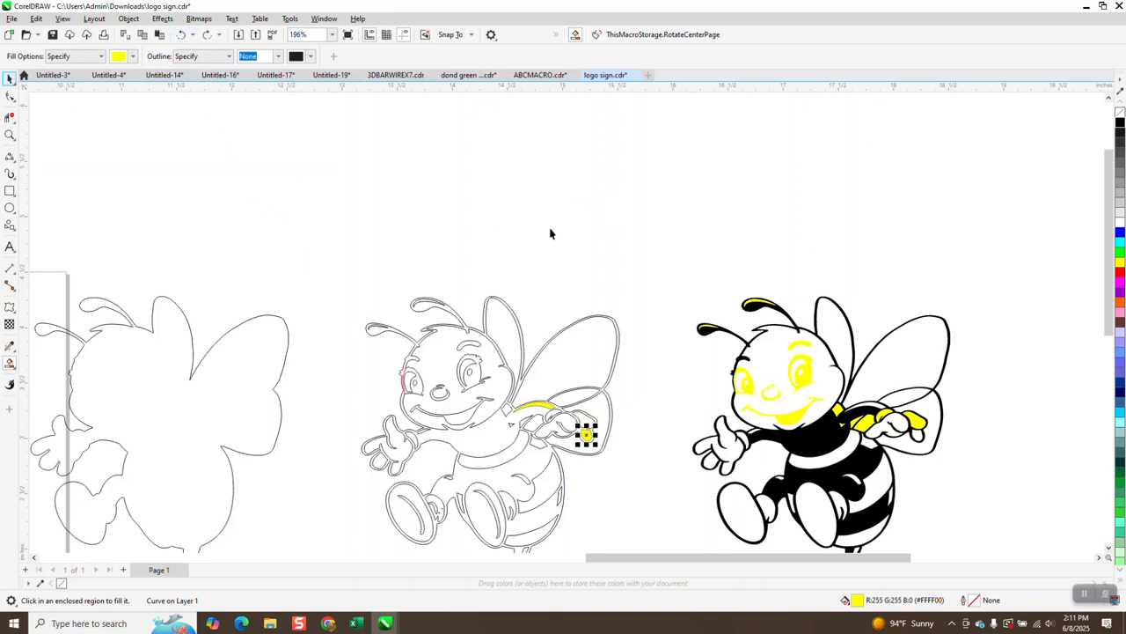
{"action": "left_click", "coordinate": [539, 407]}
{"action": "key", "text": "Right"}
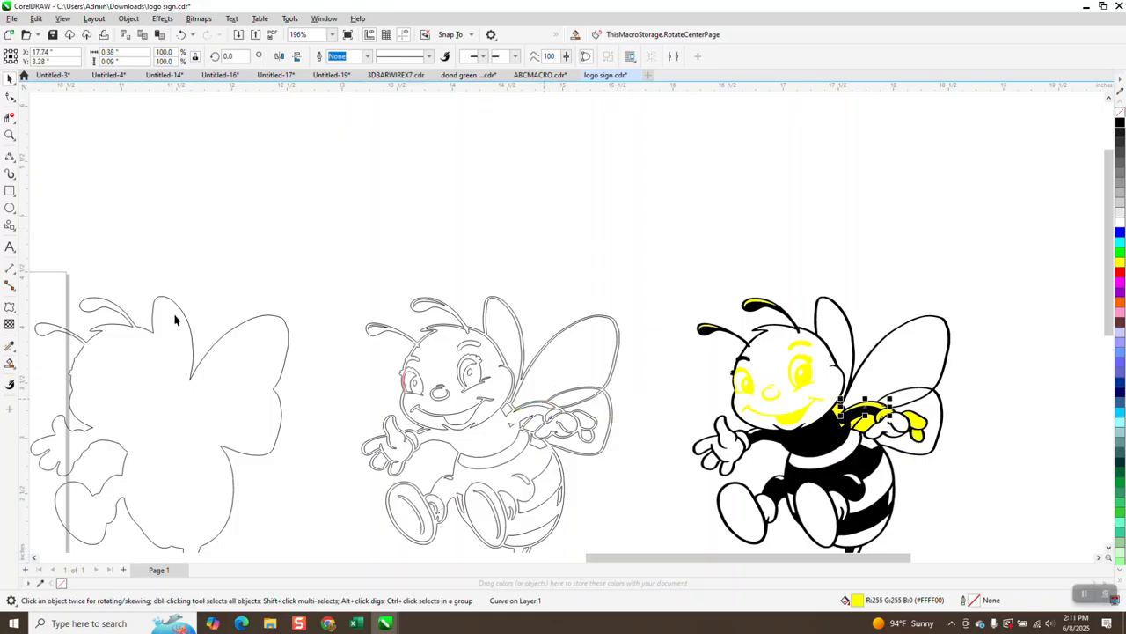
Smart-fill the palms of both hands with yellow and move each fill onto the black bee.
{"action": "left_click", "coordinate": [9, 363]}
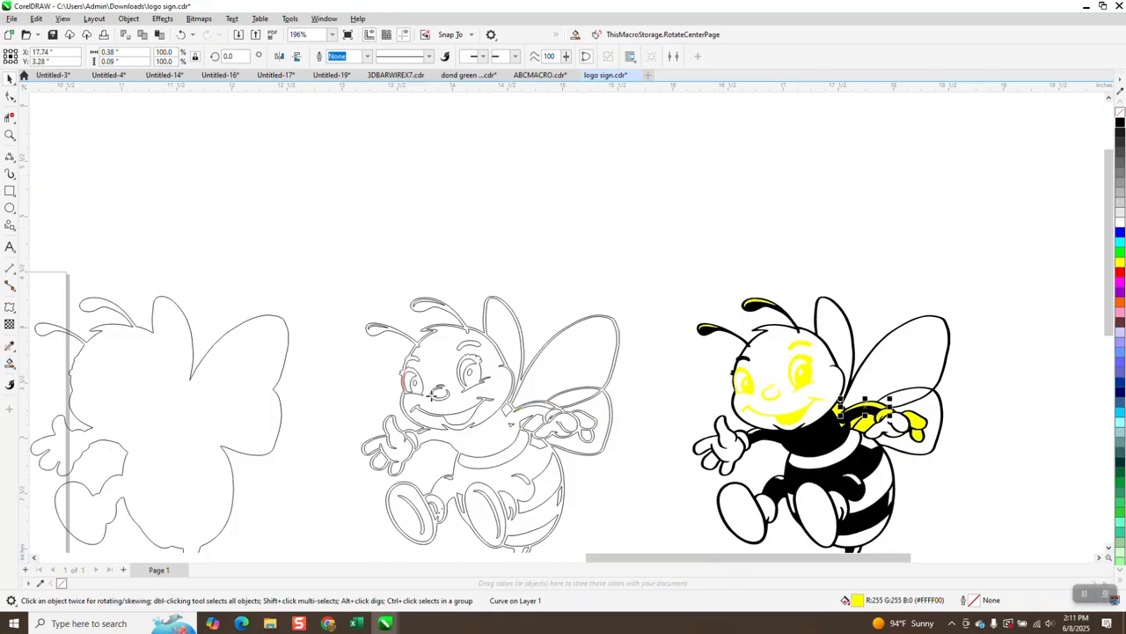
{"action": "left_click", "coordinate": [569, 424]}
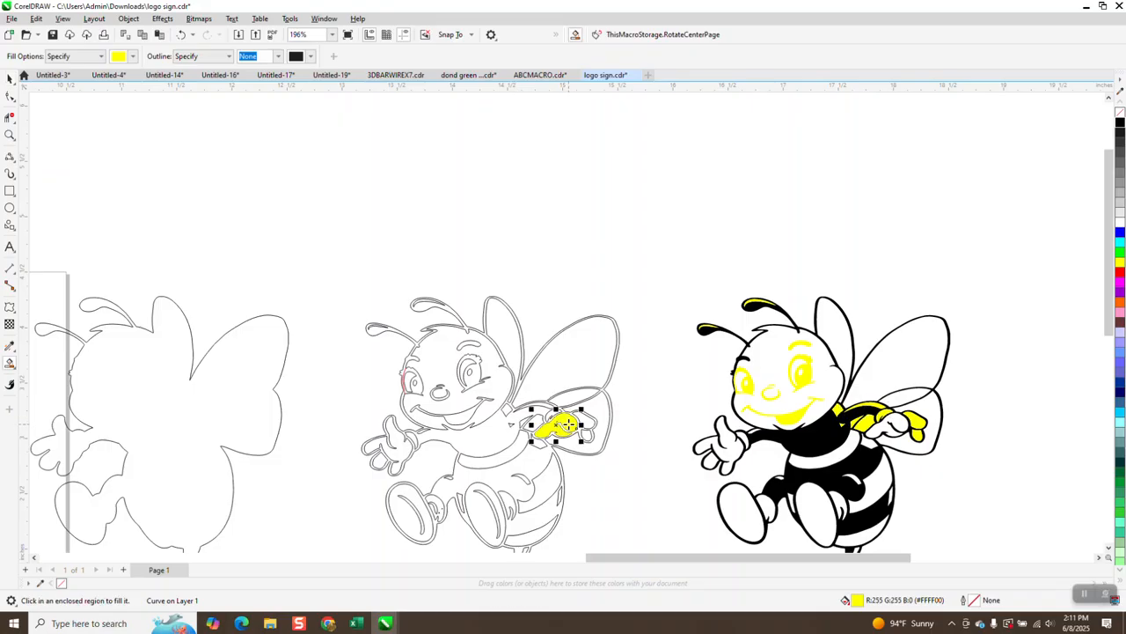
{"action": "key", "text": "Right"}
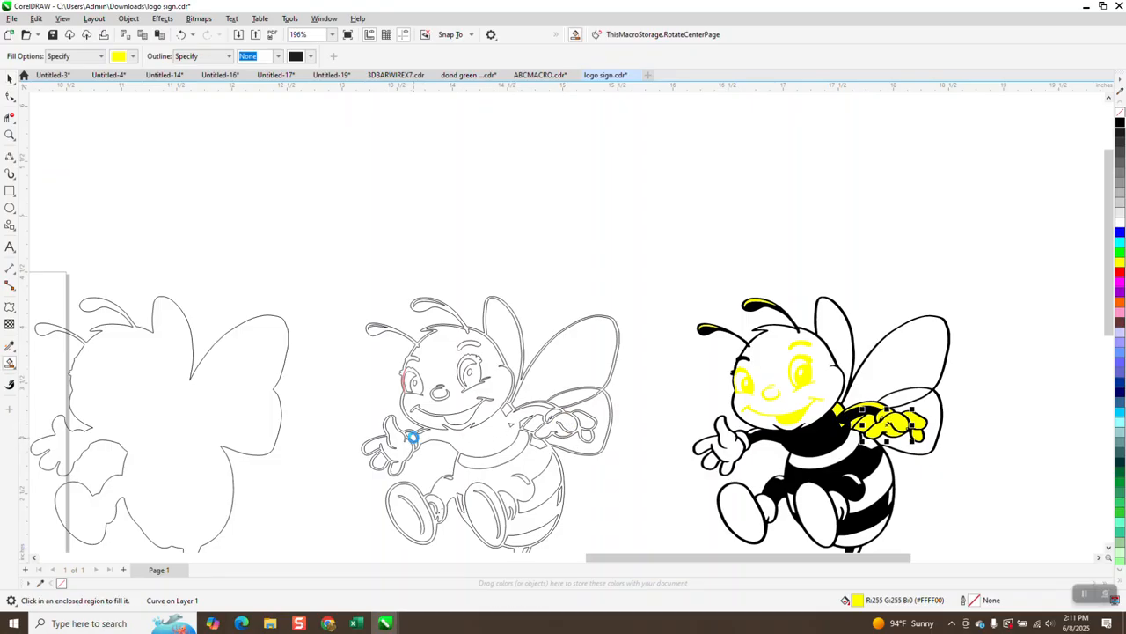
{"action": "left_click", "coordinate": [404, 449]}
{"action": "key", "text": "Right"}
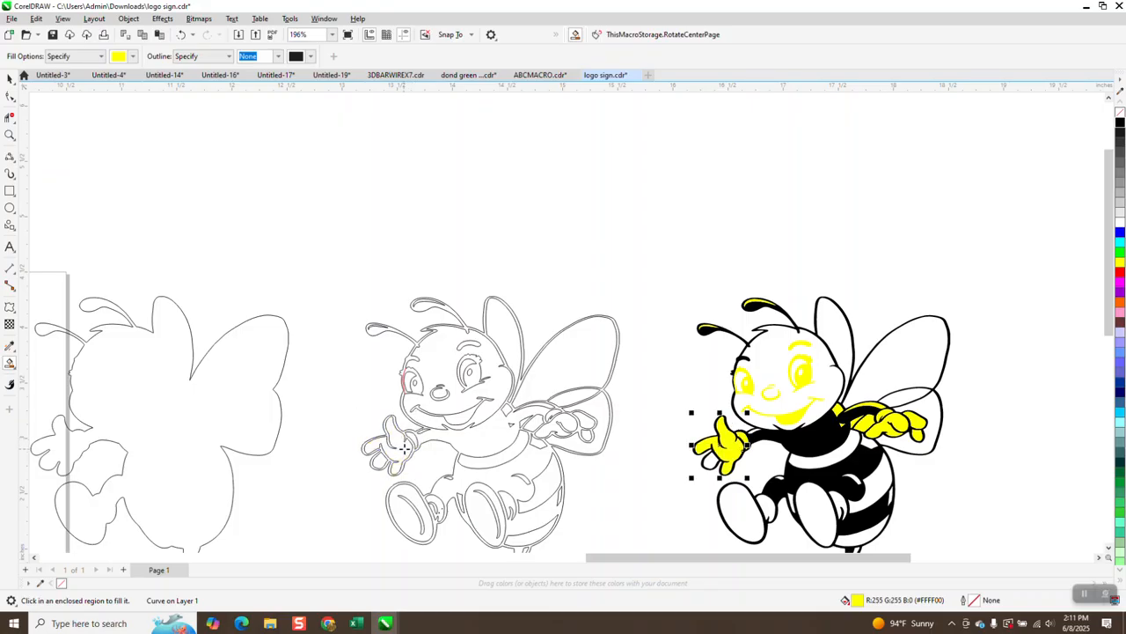
Smart-fill the remaining finger of the raised hand and both shoe soles with yellow, and move each fill onto the black bee.
{"action": "left_click", "coordinate": [377, 458]}
{"action": "key", "text": "Right"}
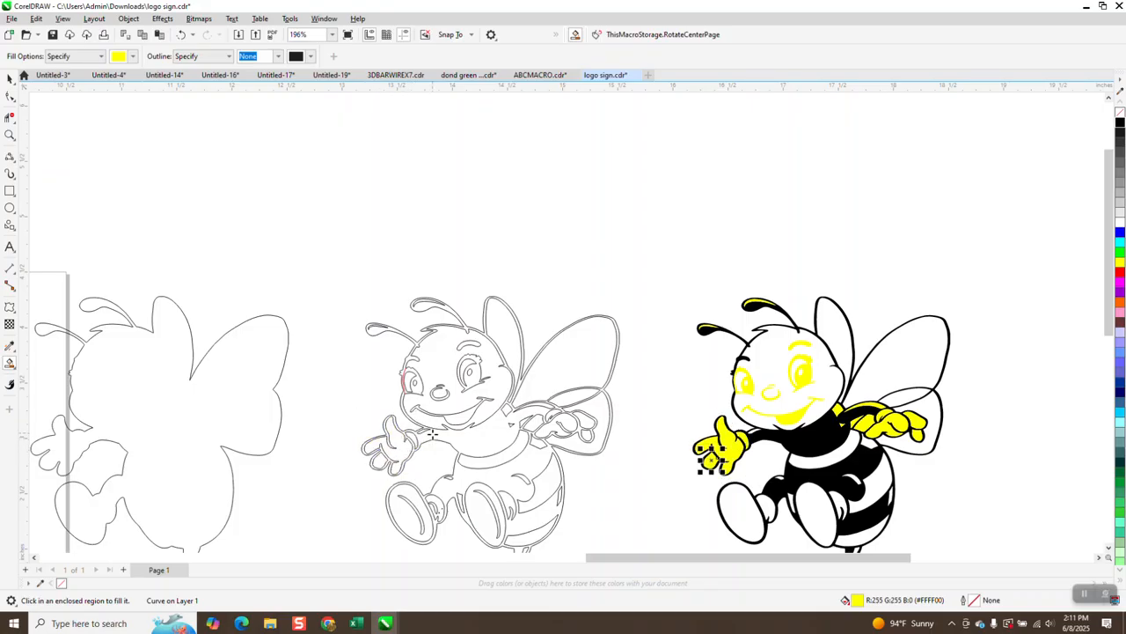
{"action": "left_click", "coordinate": [413, 498]}
{"action": "key", "text": "Right"}
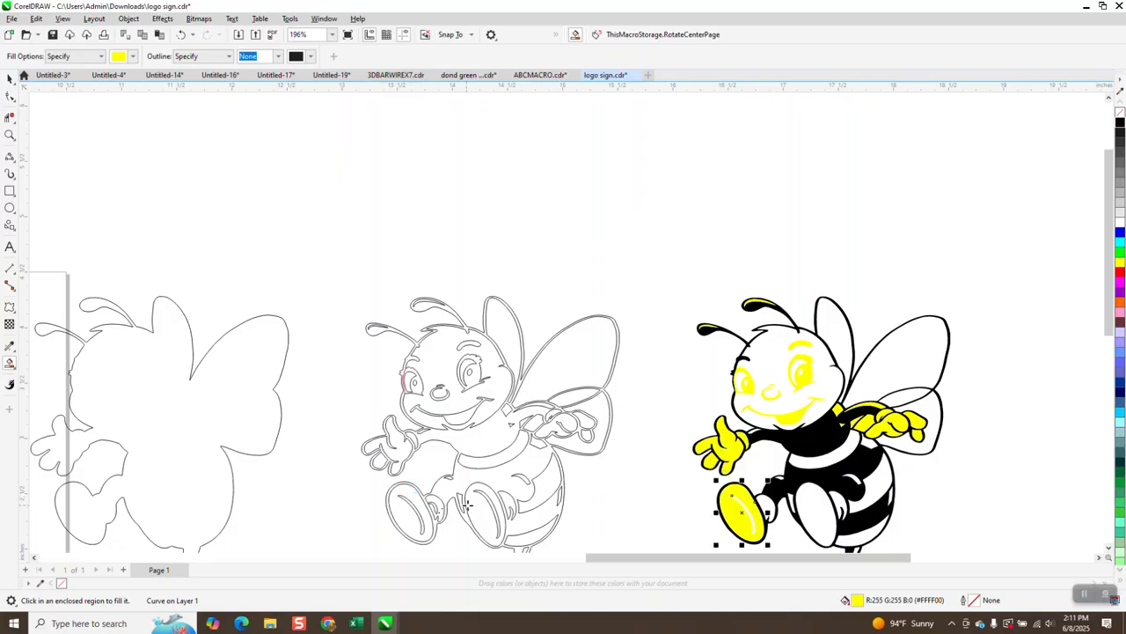
{"action": "left_click", "coordinate": [480, 507]}
{"action": "key", "text": "Right"}
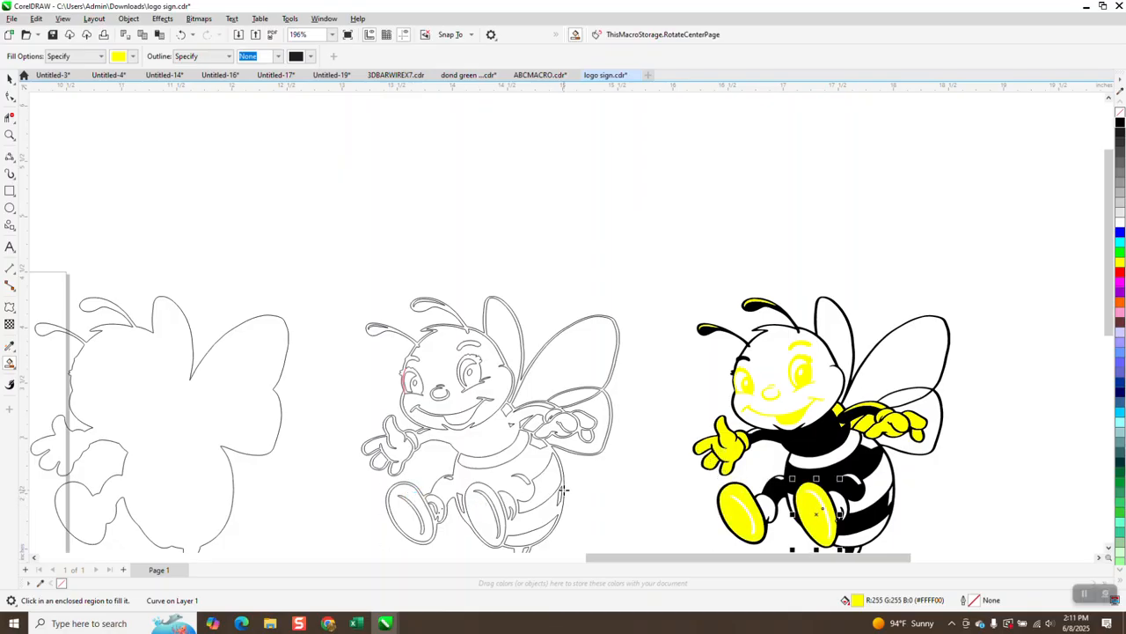
Smart-fill the collar band, the body stripes and the small crescent on the leg with yellow, moving each onto the black bee.
{"action": "left_click", "coordinate": [545, 481]}
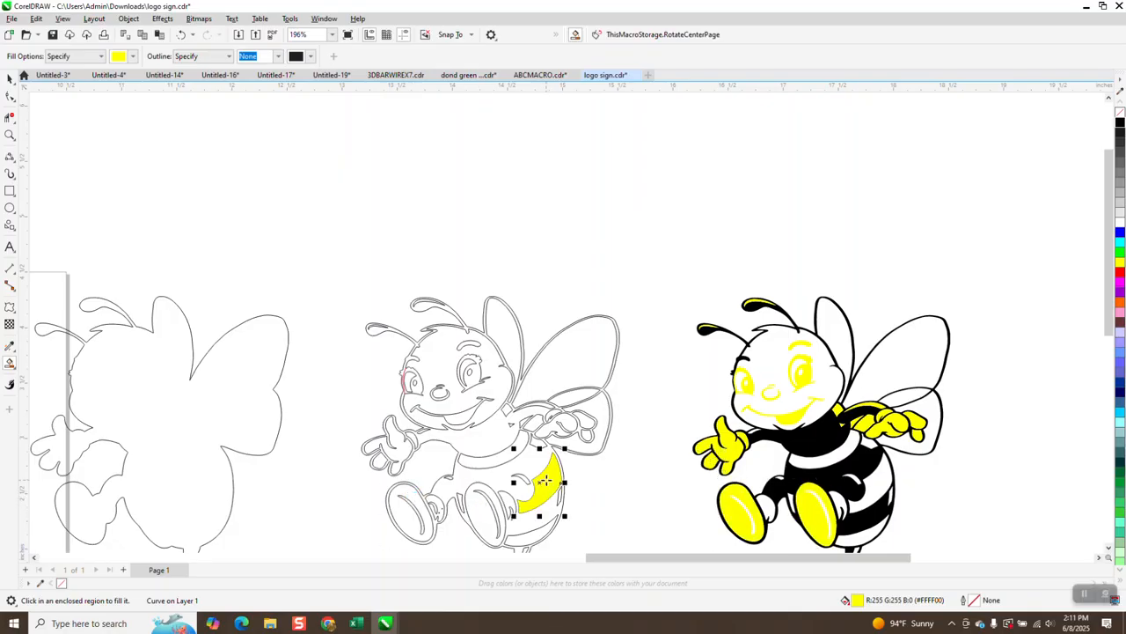
{"action": "key", "text": "Right"}
{"action": "left_click", "coordinate": [528, 447]}
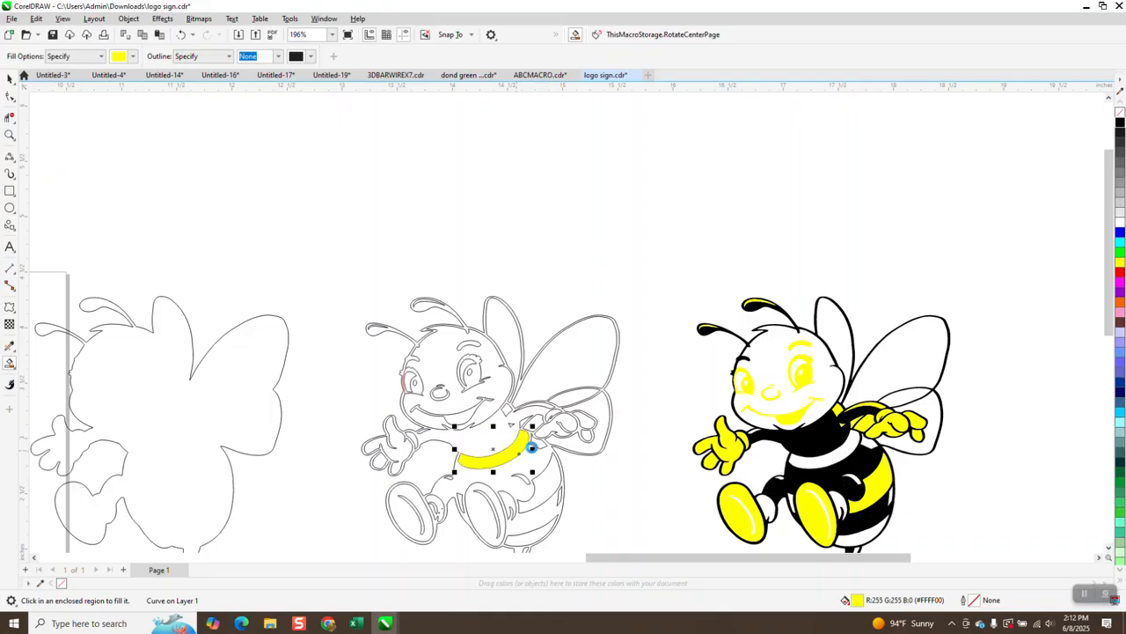
{"action": "key", "text": "Right"}
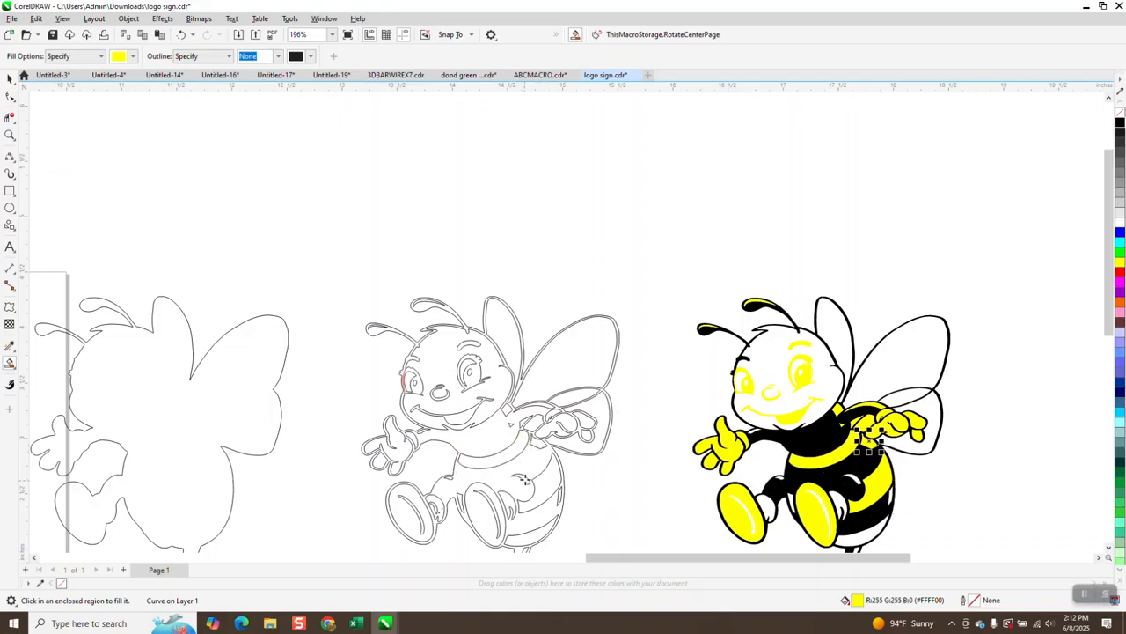
{"action": "left_click", "coordinate": [526, 480]}
{"action": "key", "text": "Right"}
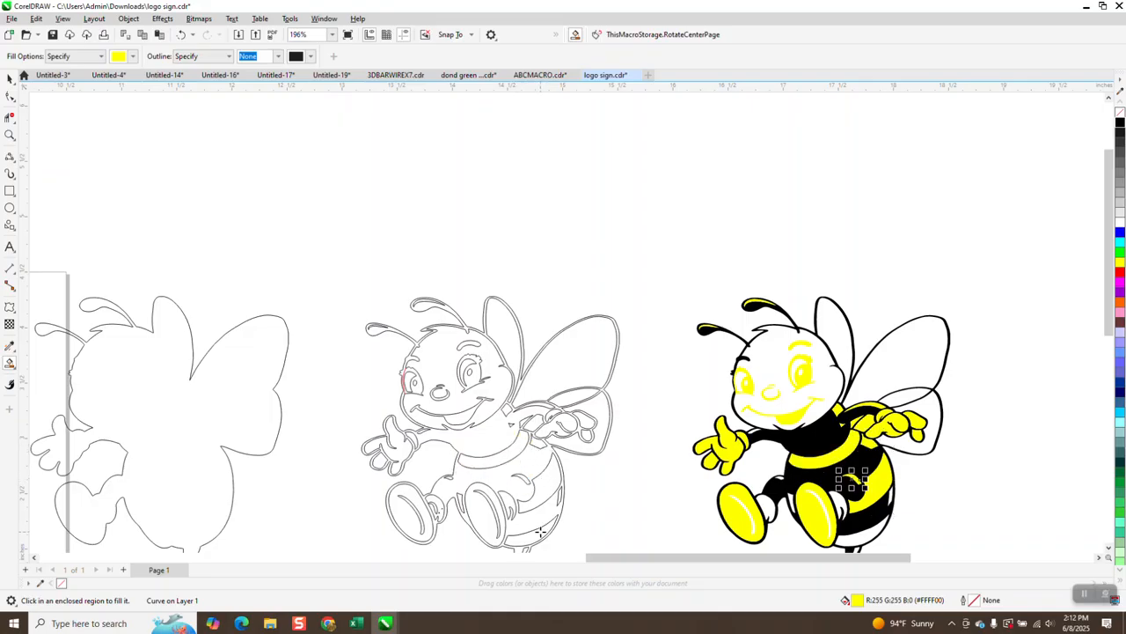
{"action": "left_click", "coordinate": [540, 530]}
{"action": "key", "text": "Right"}
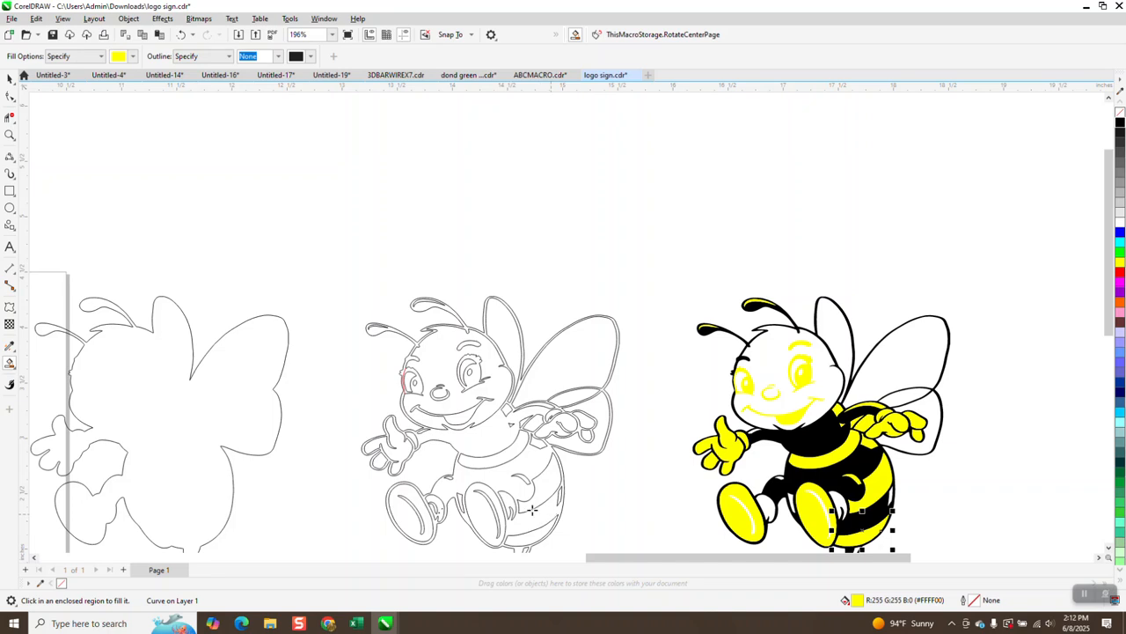
Smart-fill both shoe cuffs, the sliver between the legs and the knee highlight with yellow, moving each onto the black bee.
{"action": "left_click", "coordinate": [508, 509]}
{"action": "key", "text": "Right"}
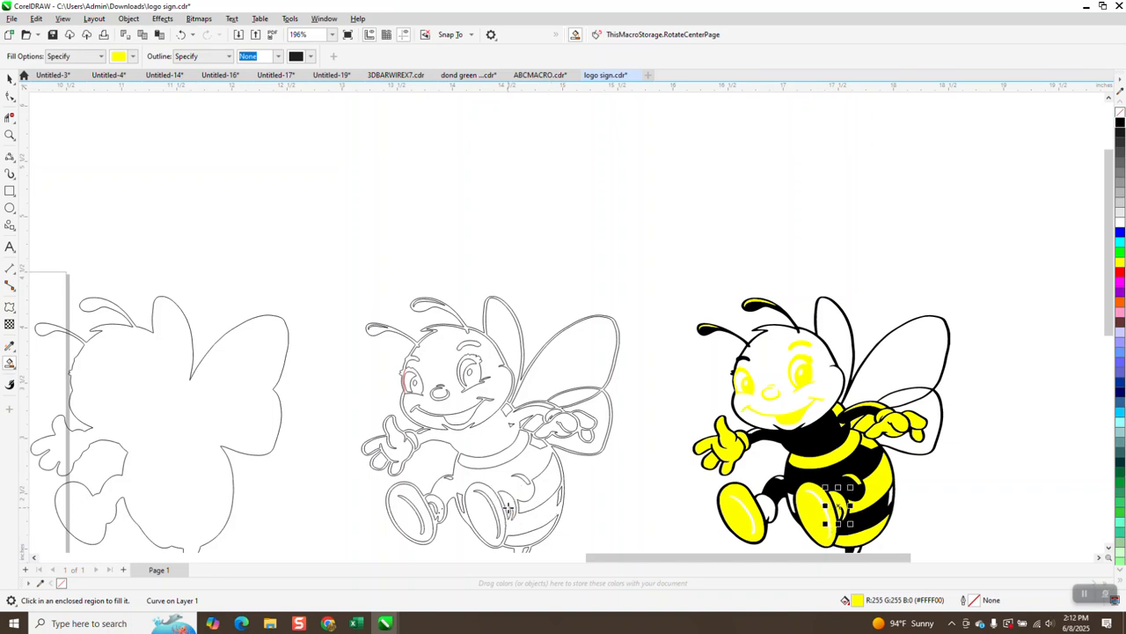
{"action": "left_click", "coordinate": [458, 496]}
{"action": "key", "text": "Right"}
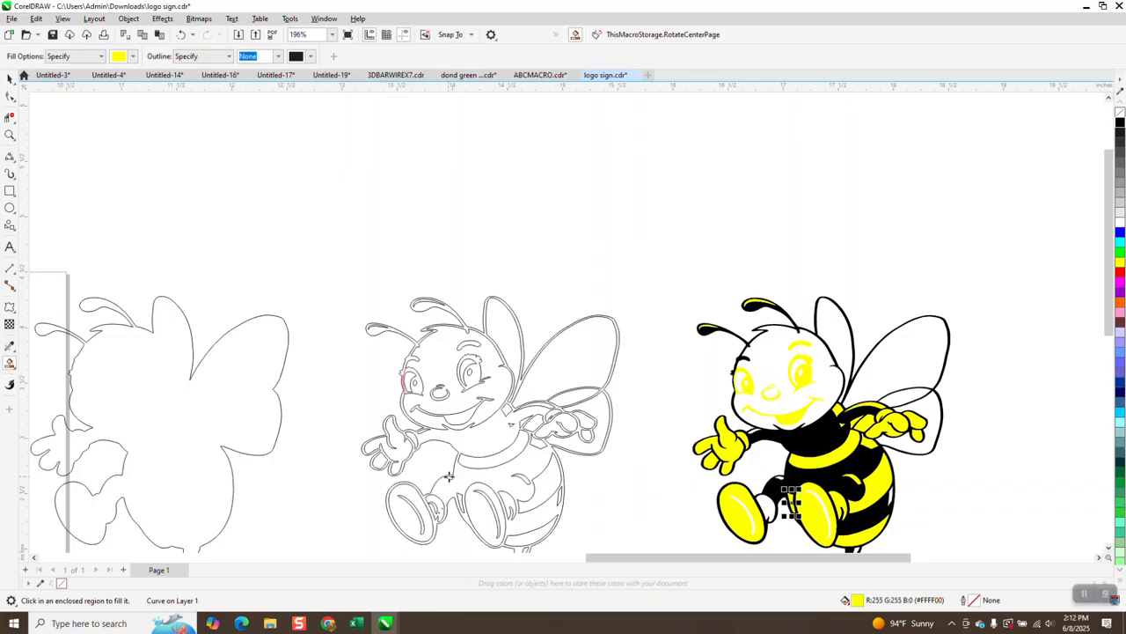
{"action": "left_click", "coordinate": [452, 480]}
{"action": "key", "text": "Right"}
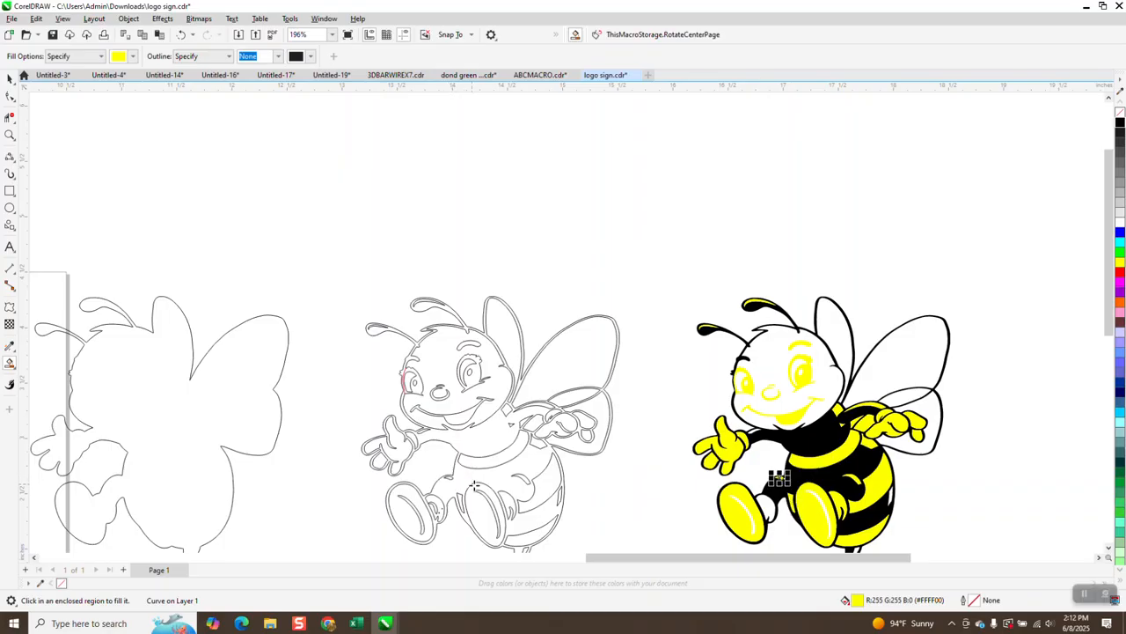
{"action": "left_click", "coordinate": [438, 506]}
{"action": "key", "text": "Right"}
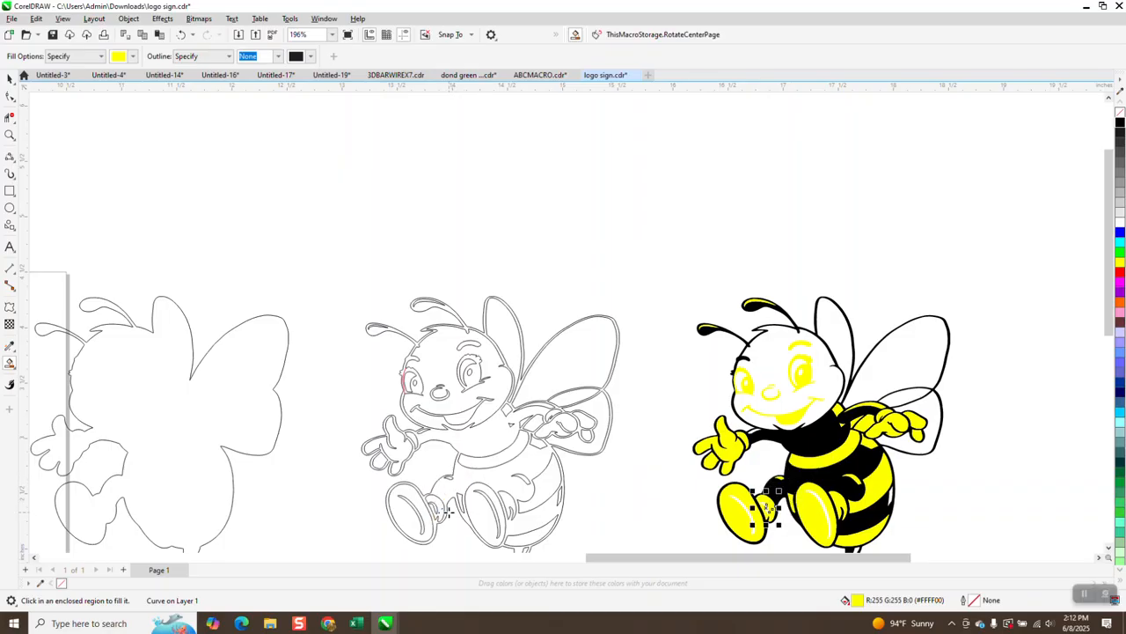
Switch the Smart Fill colour to black, fill the curved highlights of both soles and the shoe cuff, and place them on the coloured bee.
{"action": "left_click", "coordinate": [10, 135]}
{"action": "left_click_drag", "start_coordinate": [401, 429], "coordinate": [507, 520]}
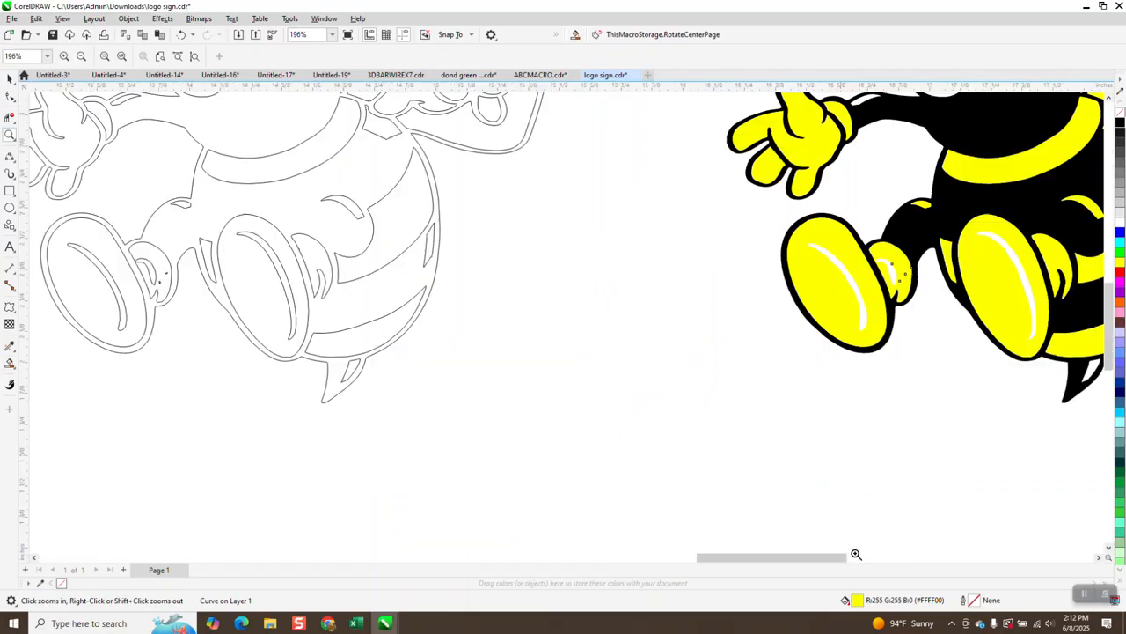
{"action": "left_click", "coordinate": [9, 362]}
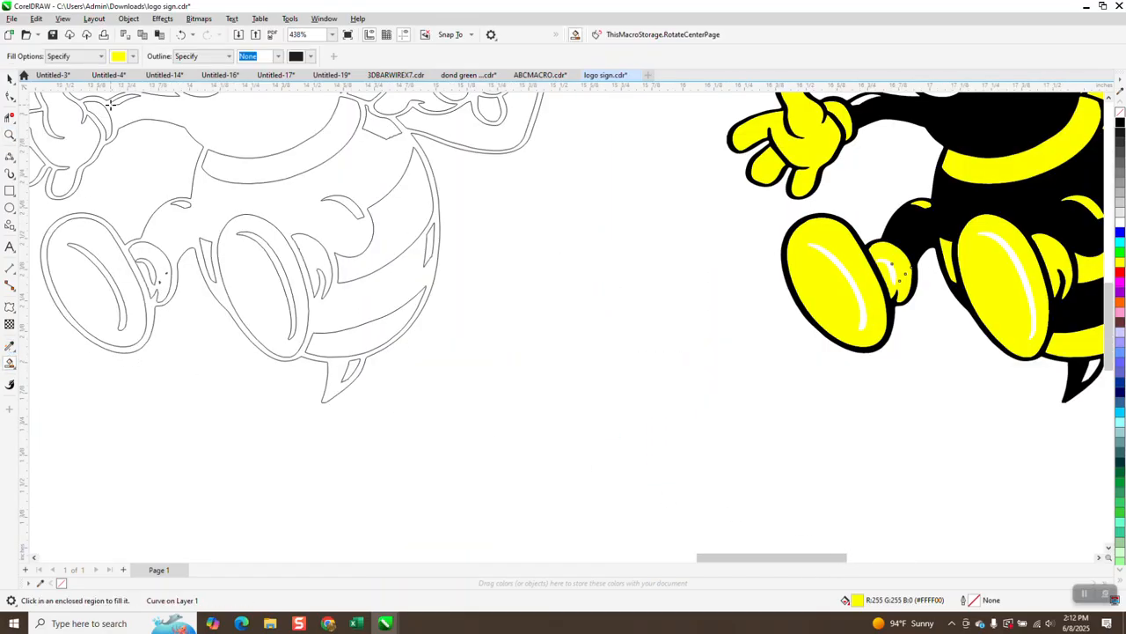
{"action": "left_click", "coordinate": [132, 55]}
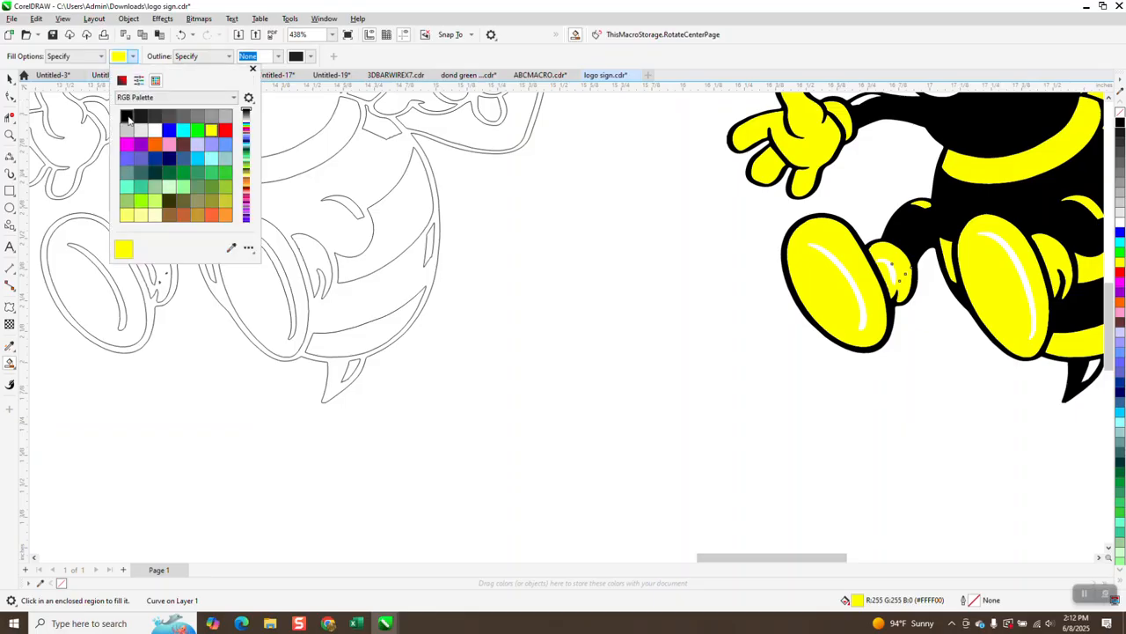
{"action": "left_click", "coordinate": [127, 116]}
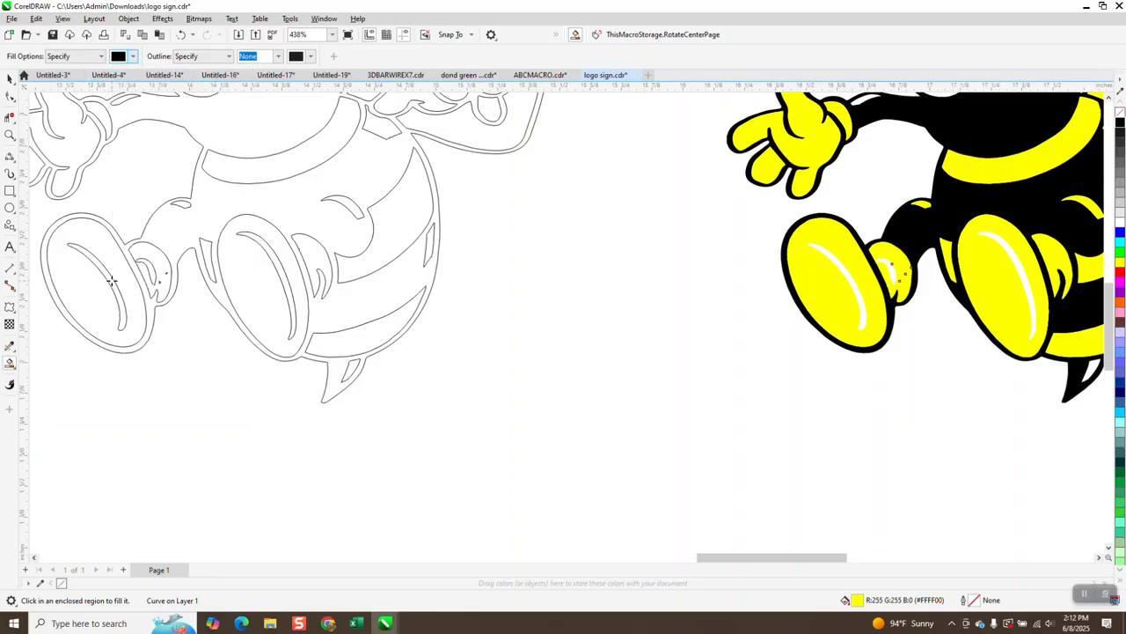
{"action": "left_click", "coordinate": [113, 285]}
{"action": "left_click", "coordinate": [271, 258]}
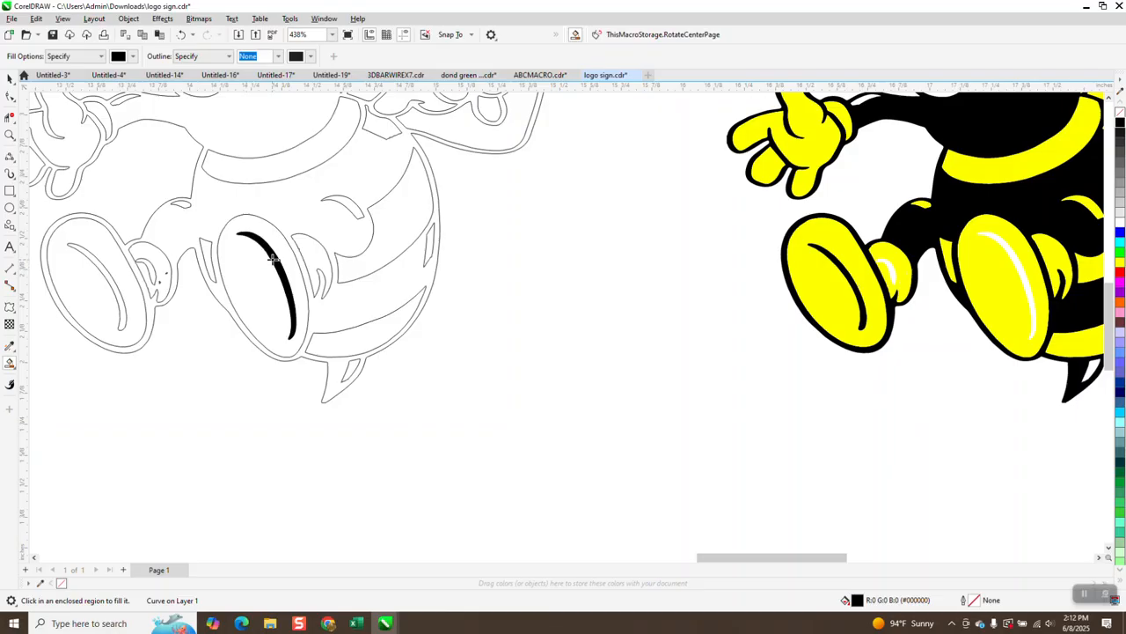
{"action": "left_click", "coordinate": [151, 270]}
{"action": "scroll", "coordinate": [199, 268], "scroll_direction": "down", "scroll_amount": 2}
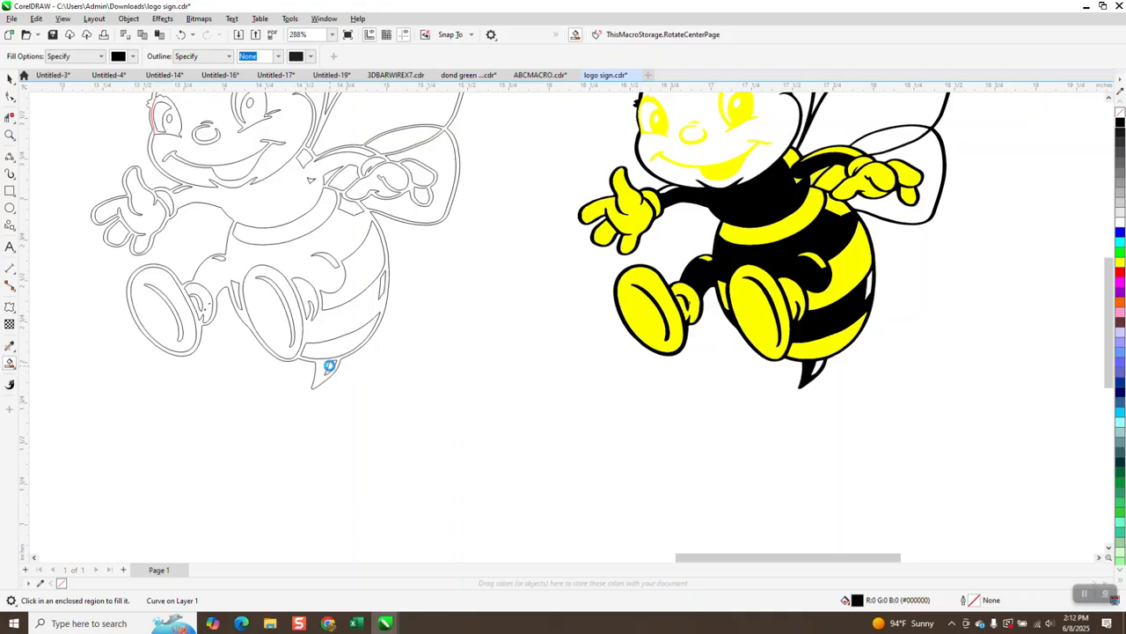
{"action": "left_click", "coordinate": [331, 368]}
{"action": "key", "text": "ctrl+z"}
{"action": "left_click", "coordinate": [185, 34]}
Set the Smart Fill colour back to yellow and fill the stinger highlight and the sliver at the body's edge on the coloured bee.
{"action": "left_click", "coordinate": [130, 56]}
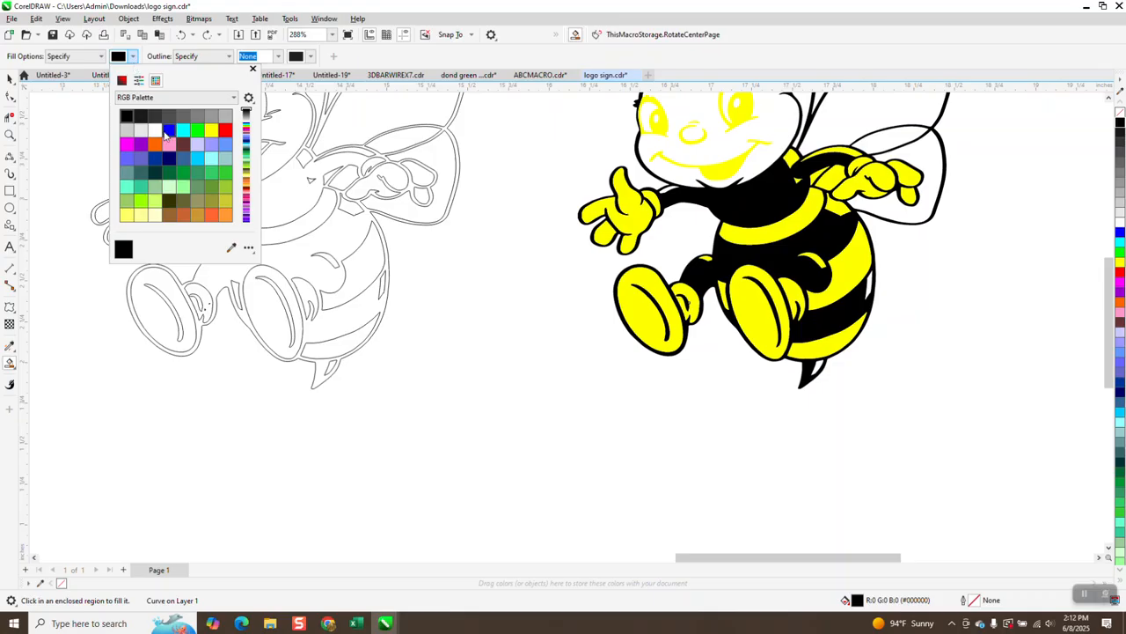
{"action": "left_click", "coordinate": [213, 131]}
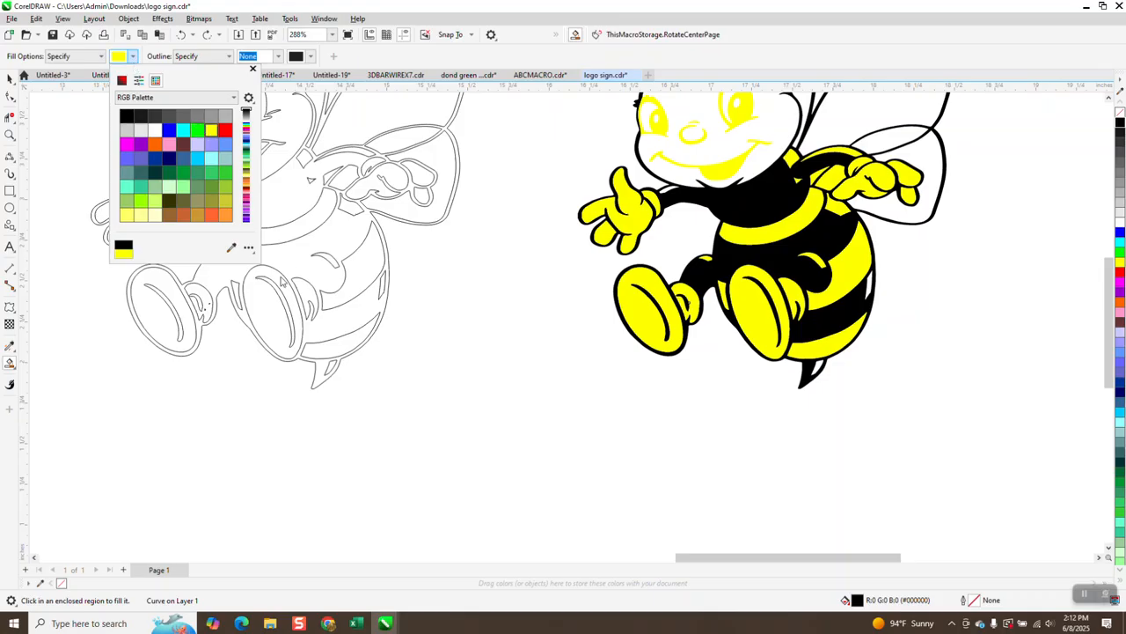
{"action": "left_click", "coordinate": [330, 365]}
{"action": "left_click", "coordinate": [330, 365]}
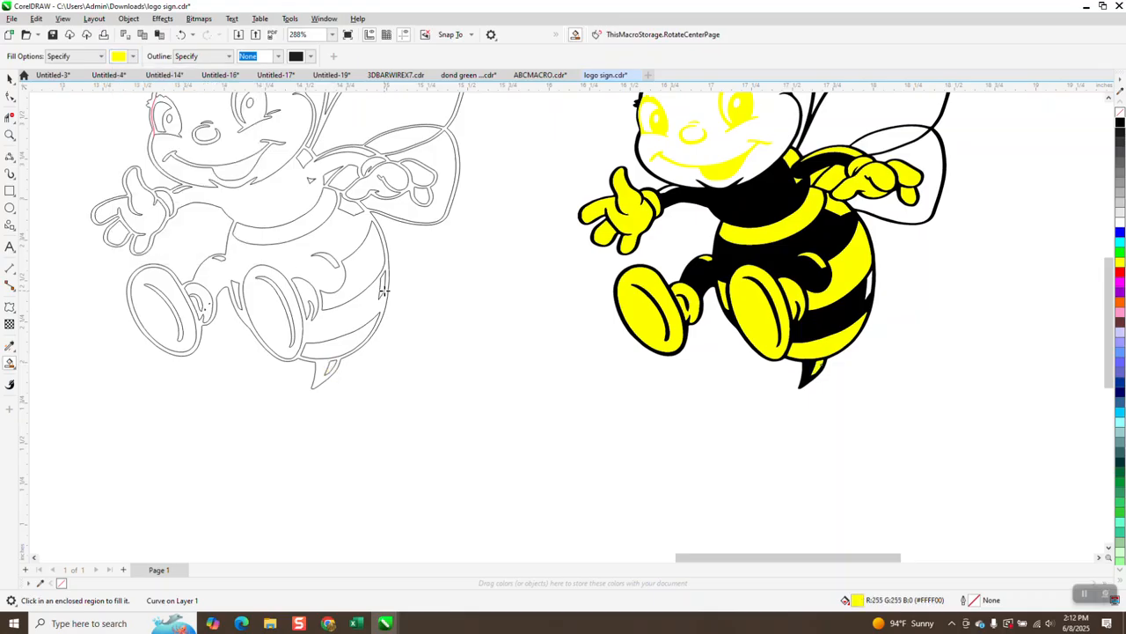
{"action": "left_click", "coordinate": [383, 285]}
Smart-fill the upper and lower wing areas with yellow and place the fills on the coloured bee.
{"action": "scroll", "coordinate": [515, 374], "scroll_direction": "down", "scroll_amount": 2}
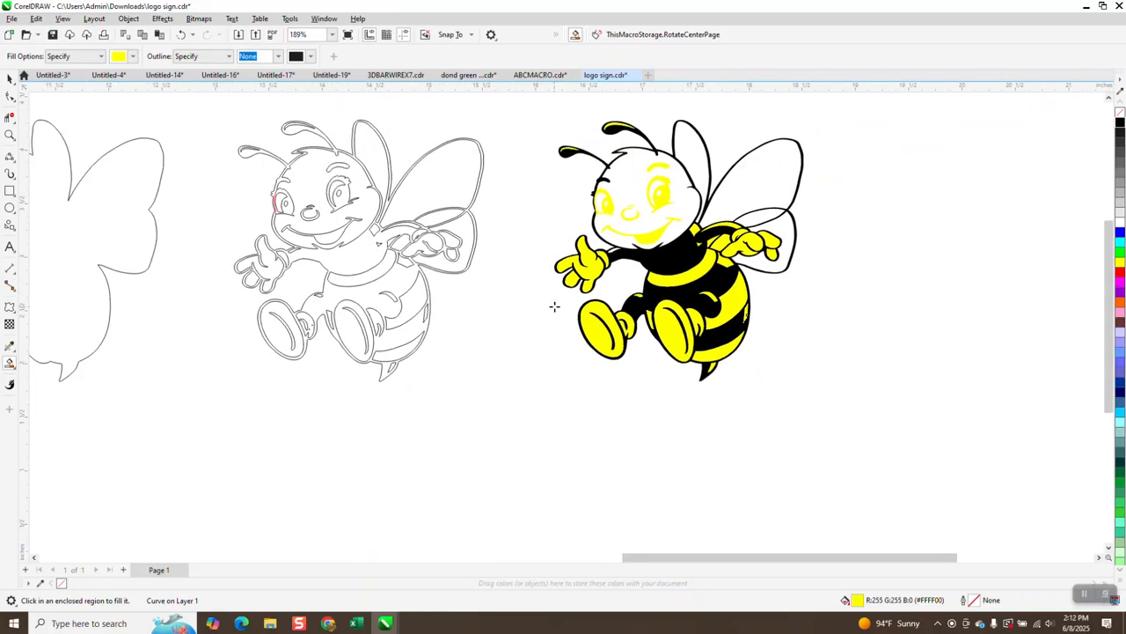
{"action": "left_click", "coordinate": [374, 159]}
{"action": "left_click", "coordinate": [465, 169]}
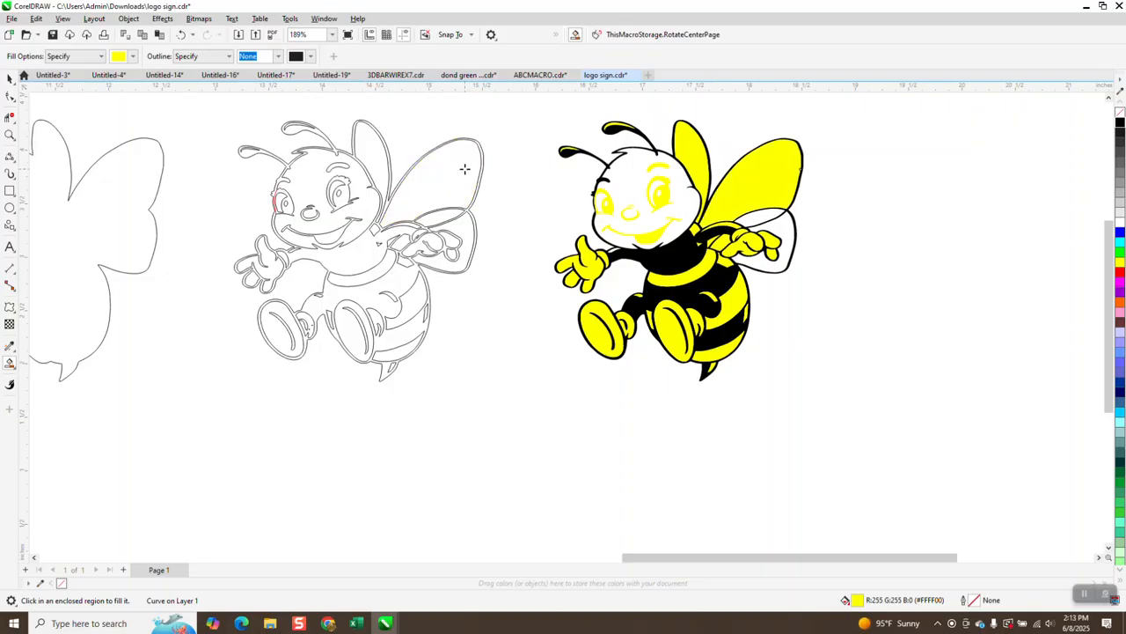
{"action": "left_click", "coordinate": [448, 216]}
{"action": "left_click", "coordinate": [460, 225]}
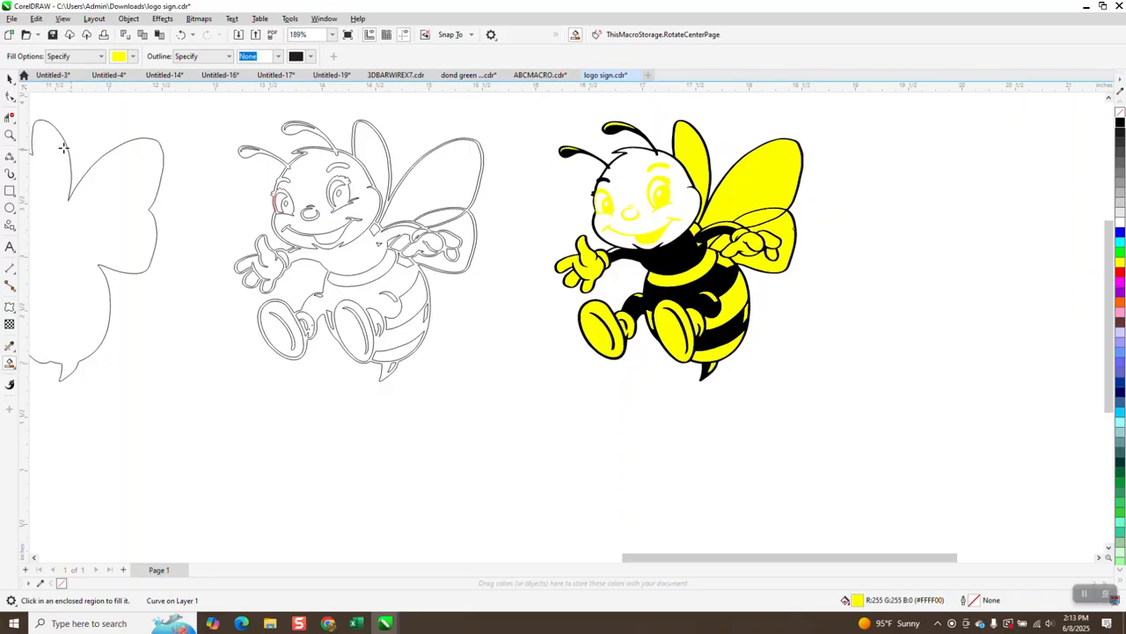
Recolour the palm and fingers of the hand in front of the wing orange.
{"action": "left_click", "coordinate": [10, 79]}
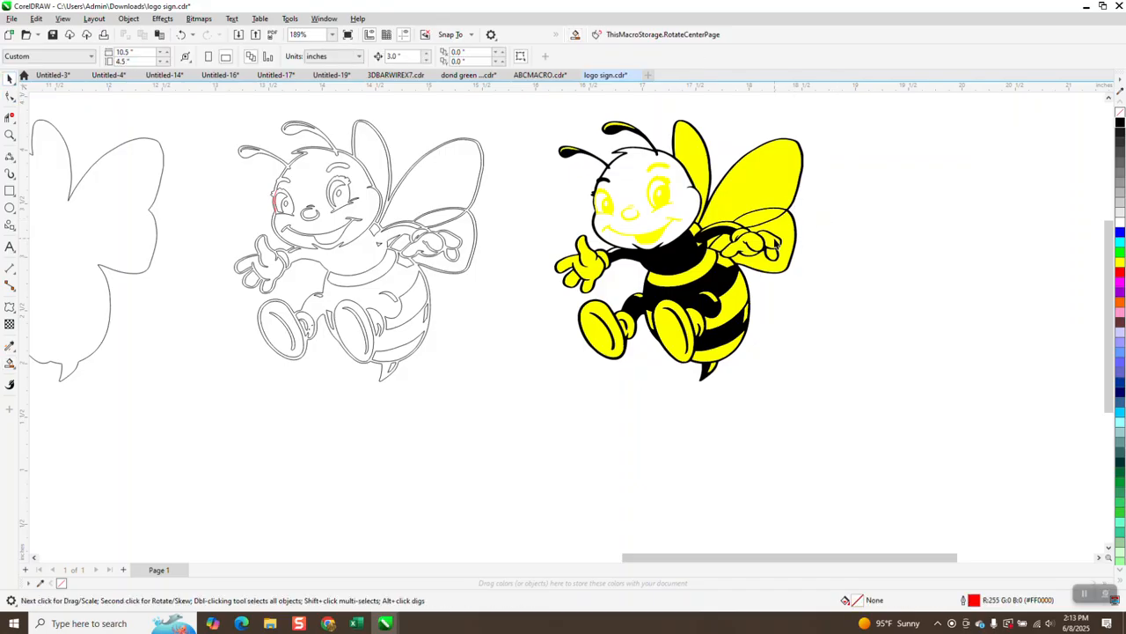
{"action": "left_click", "coordinate": [776, 245]}
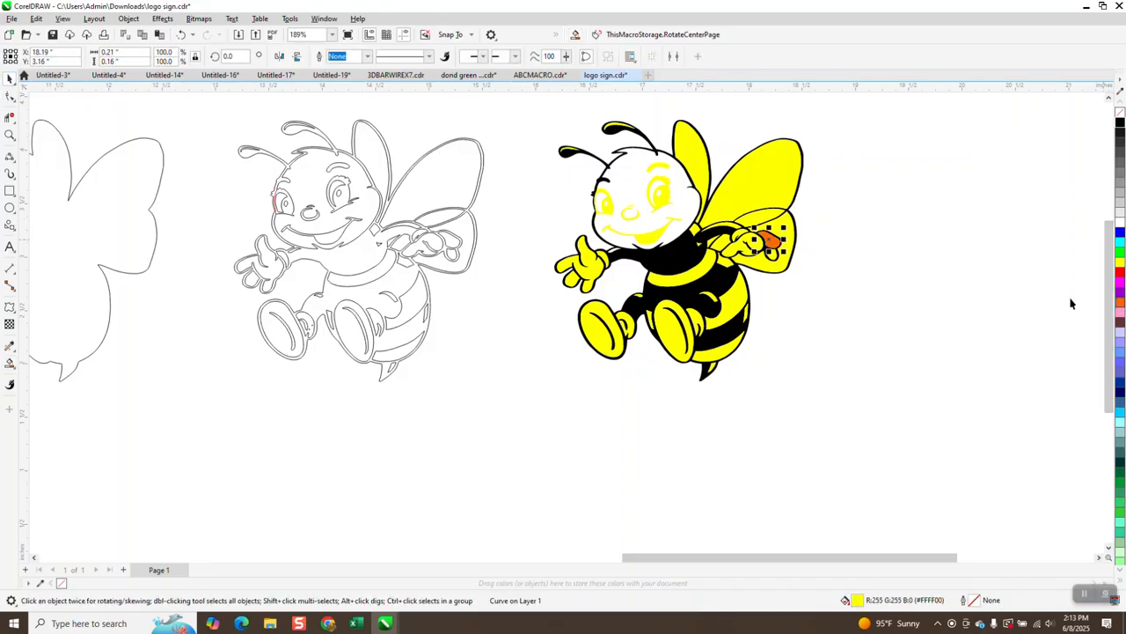
{"action": "left_click", "coordinate": [1120, 301]}
{"action": "left_click", "coordinate": [756, 249]}
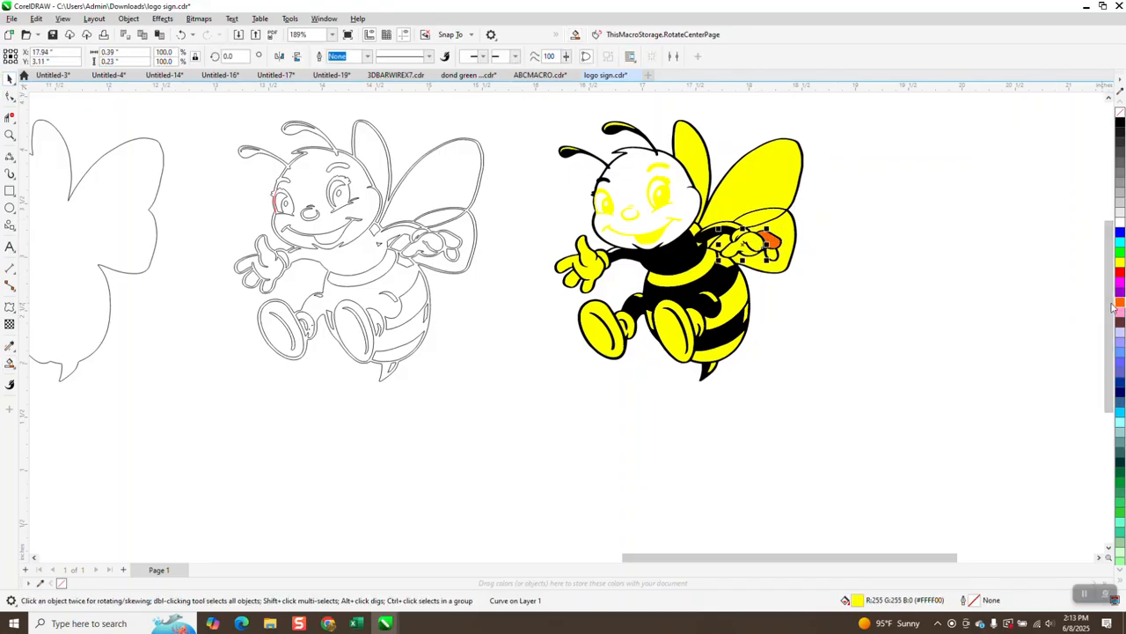
{"action": "left_click", "coordinate": [1120, 302]}
{"action": "left_click", "coordinate": [772, 257]}
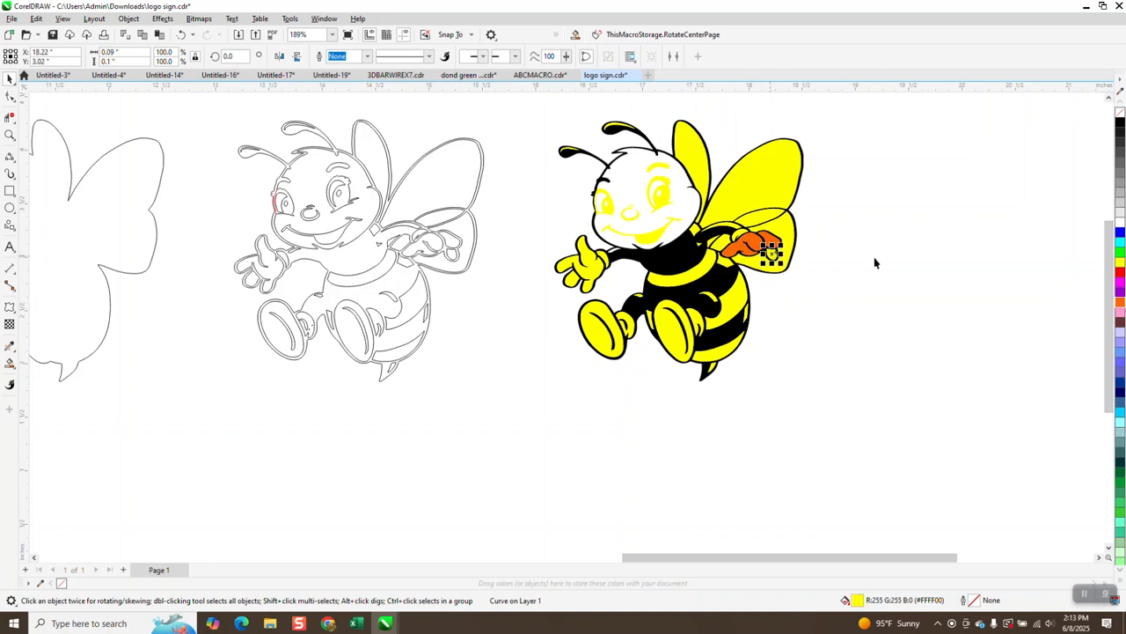
{"action": "left_click", "coordinate": [1120, 302]}
Recolour the raised hand and its separate lower finger orange.
{"action": "left_click", "coordinate": [600, 272]}
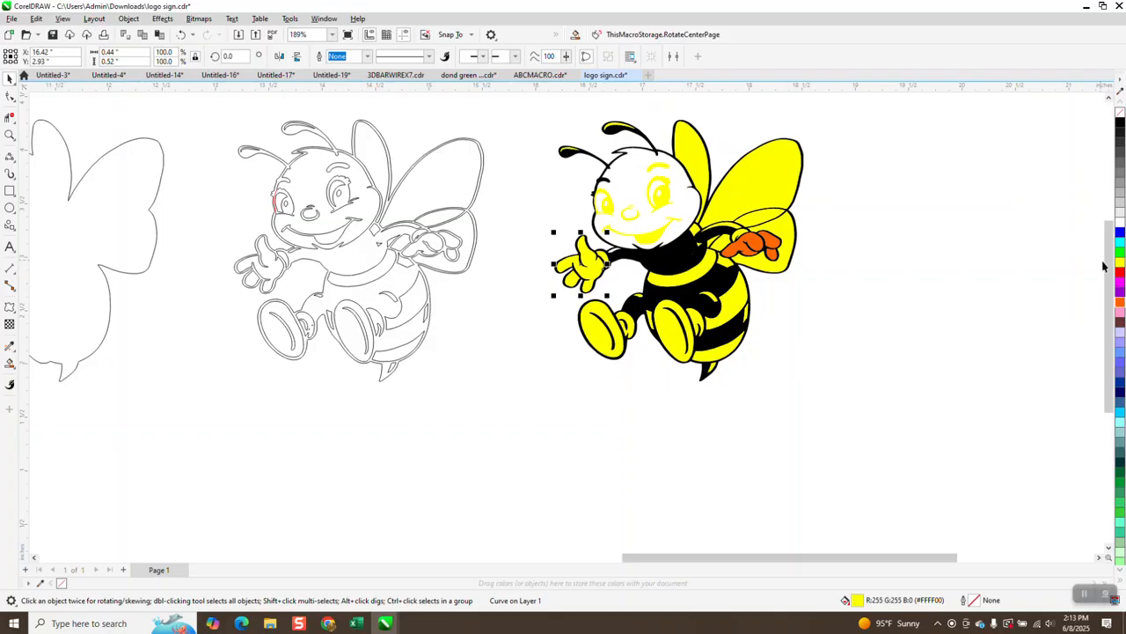
{"action": "left_click", "coordinate": [1120, 302]}
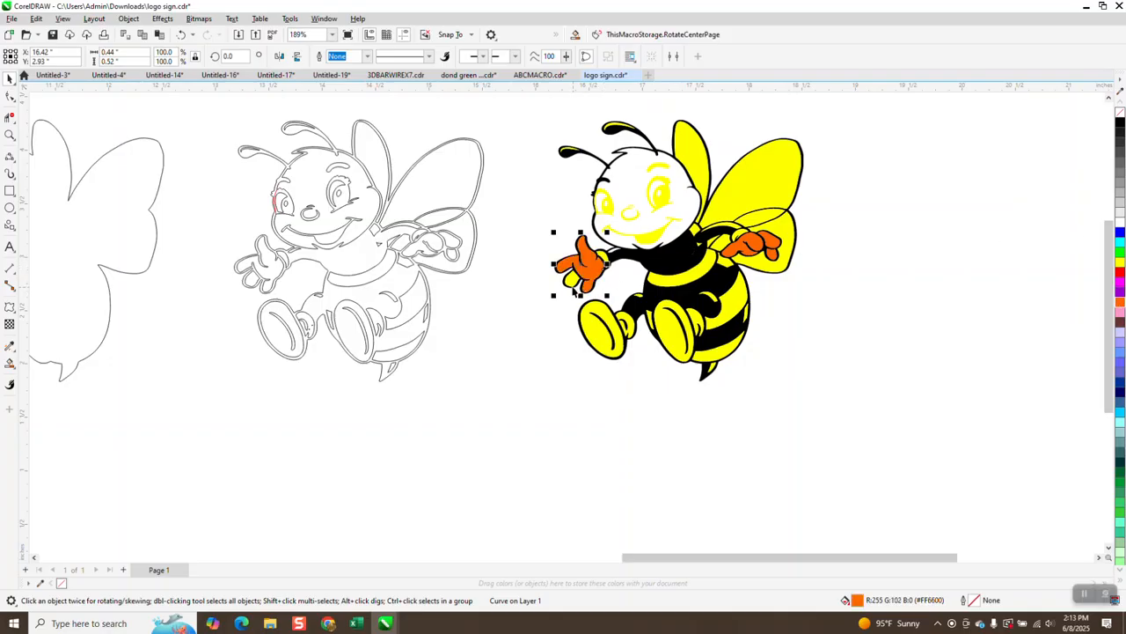
{"action": "left_click", "coordinate": [573, 280]}
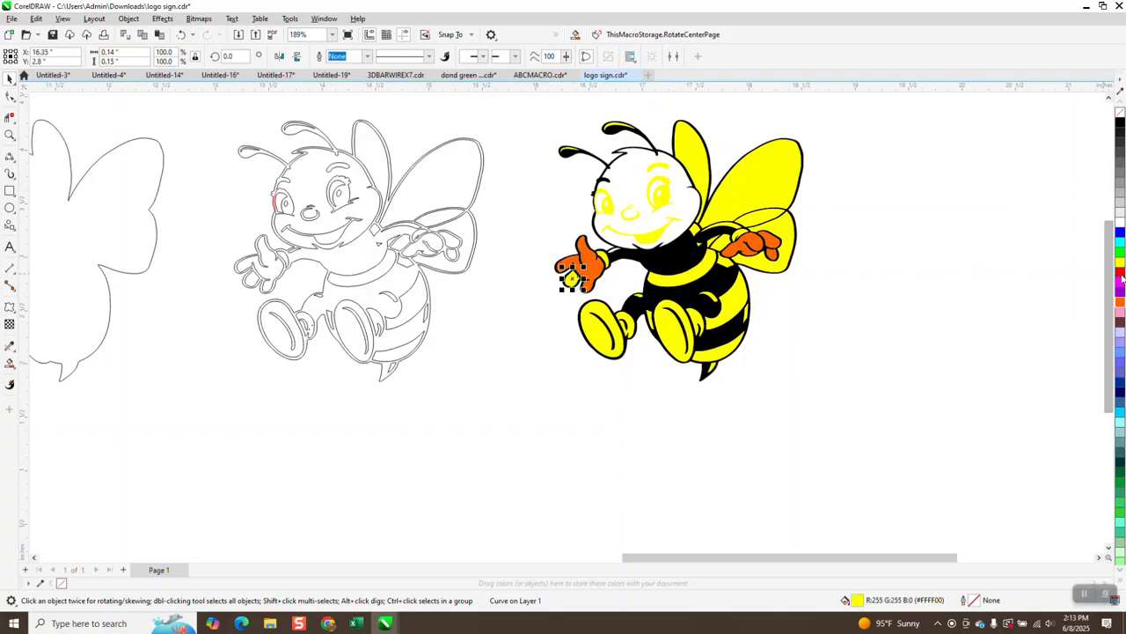
{"action": "left_click", "coordinate": [1120, 302]}
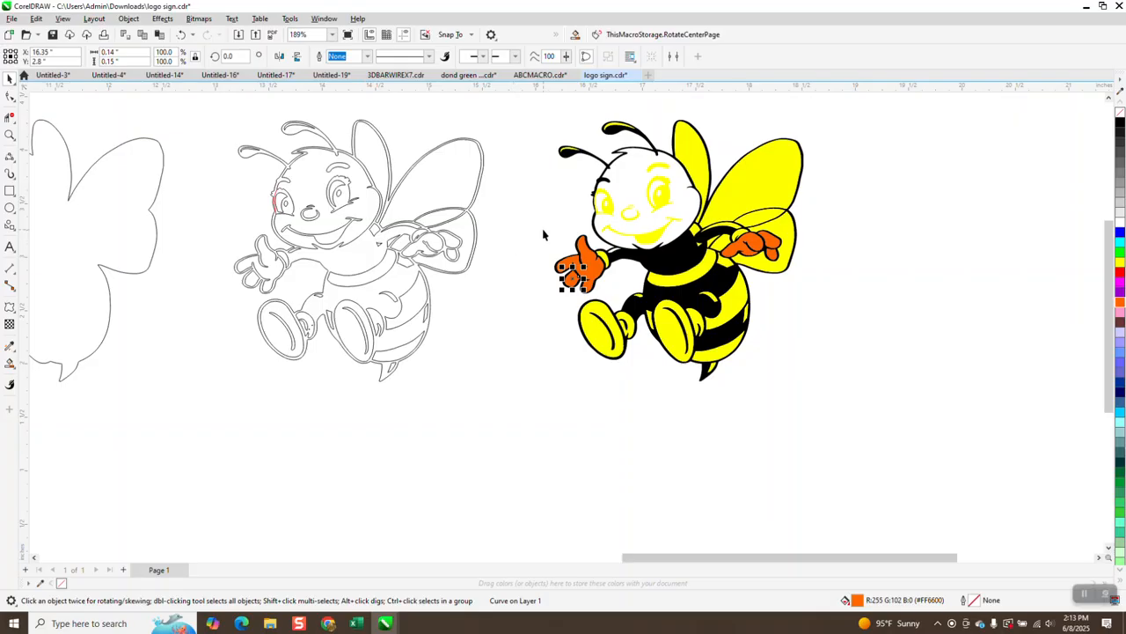
Select all parts of the coloured bee and duplicate them 3 inches to the right.
{"action": "scroll", "coordinate": [554, 224], "scroll_direction": "down", "scroll_amount": 1}
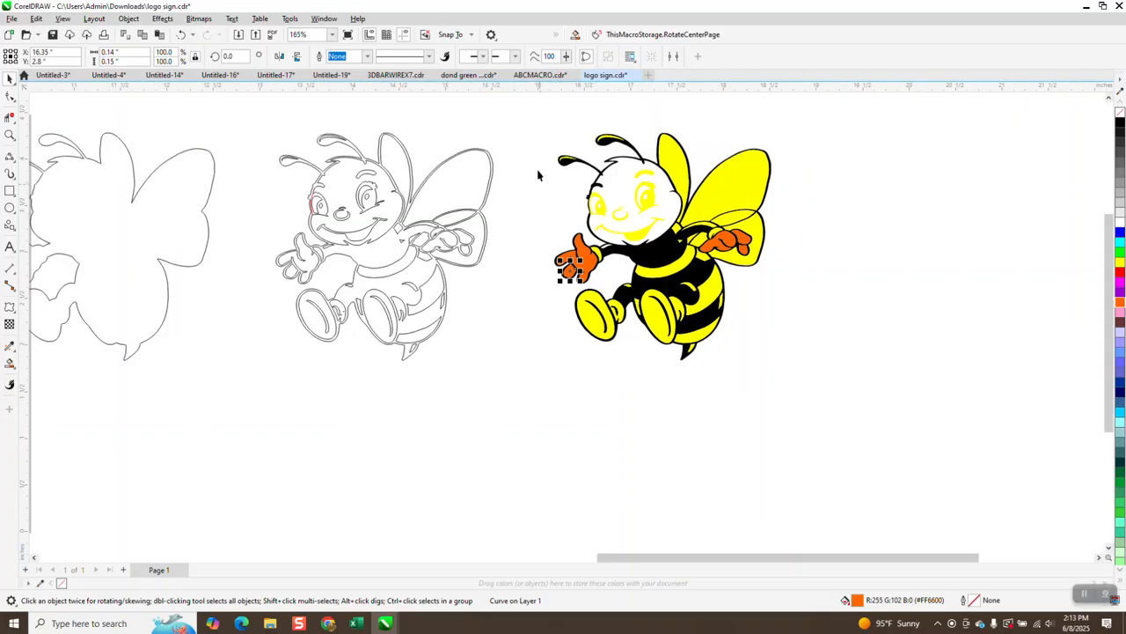
{"action": "left_click_drag", "start_coordinate": [524, 108], "coordinate": [823, 303]}
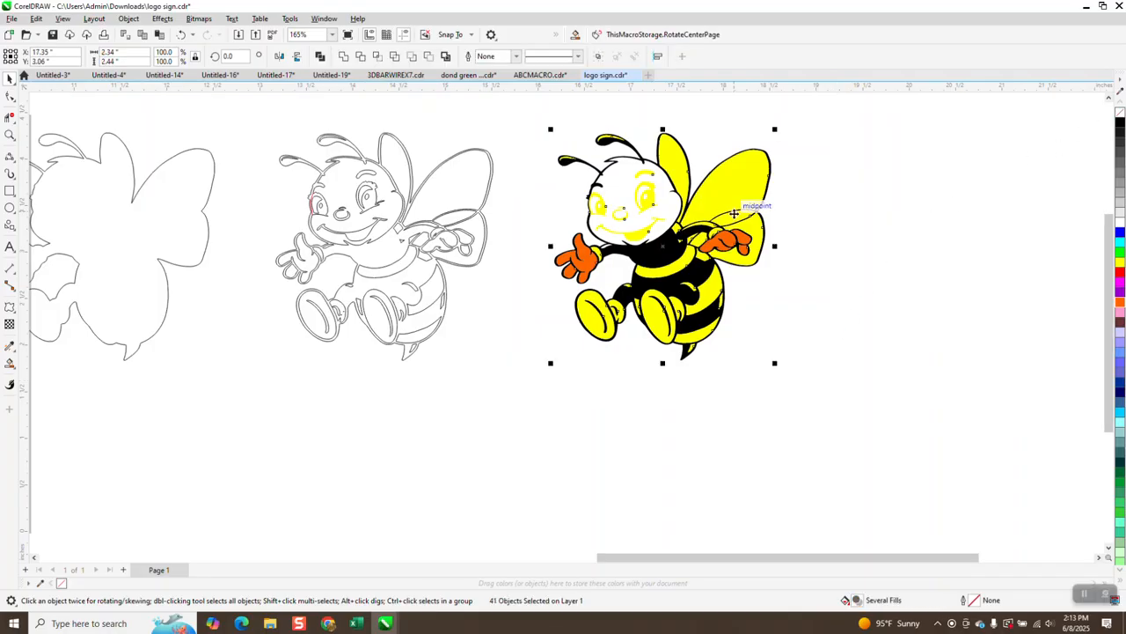
{"action": "key", "text": "ctrl+d"}
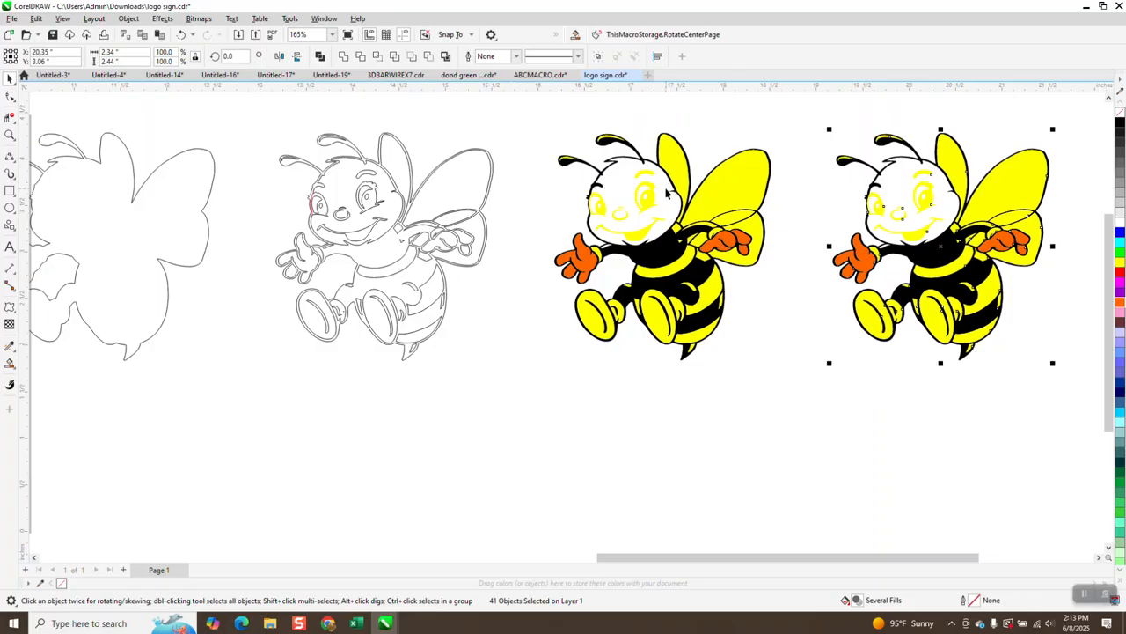
Remove the fills from all parts of the original coloured bee and give them black hairline outlines.
{"action": "left_click_drag", "start_coordinate": [525, 113], "coordinate": [604, 280]}
{"action": "left_click_drag", "start_coordinate": [822, 371], "coordinate": [829, 373]}
{"action": "left_click", "coordinate": [1121, 115]}
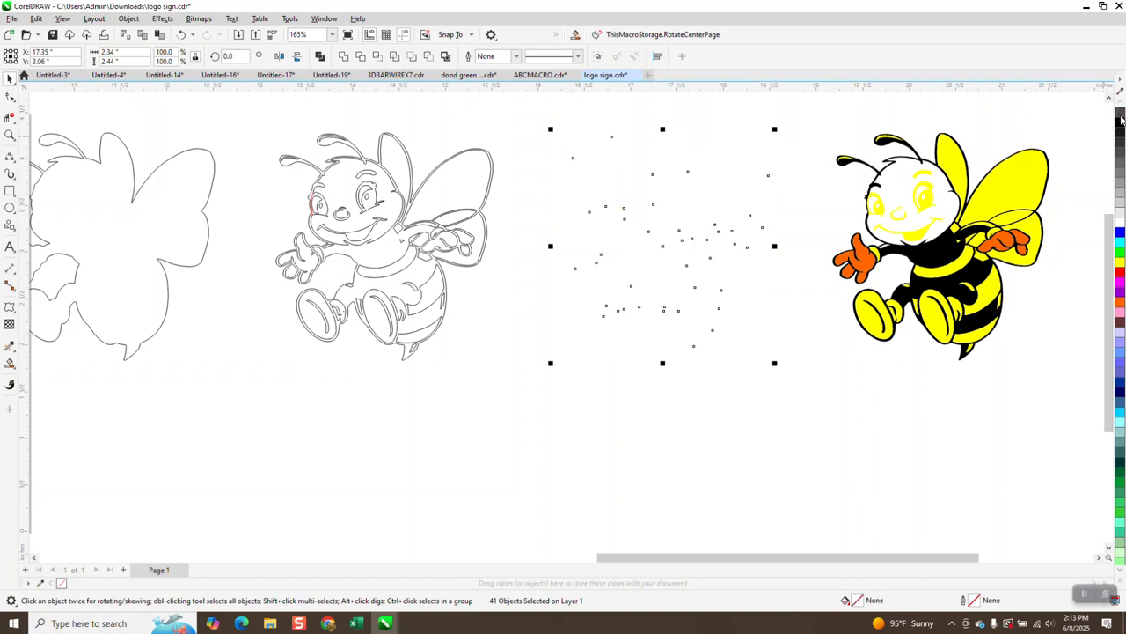
{"action": "right_click", "coordinate": [1120, 124]}
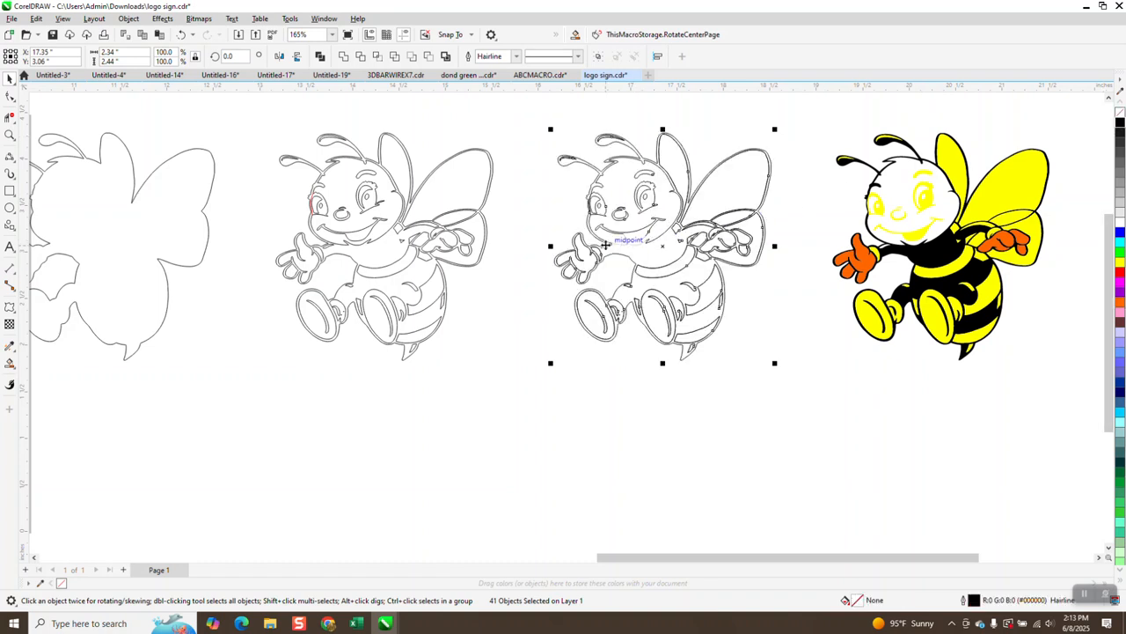
Duplicate the outlined bee and place the copy 3 inches directly below it.
{"action": "key", "text": "ctrl+d"}
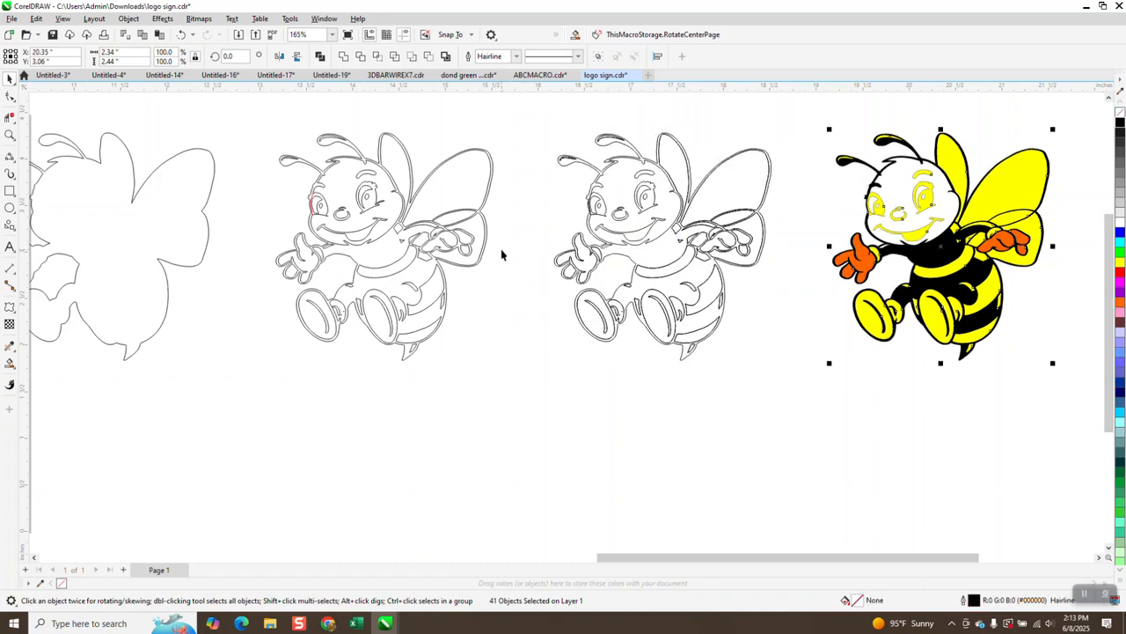
{"action": "key", "text": "Left"}
{"action": "key", "text": "Down"}
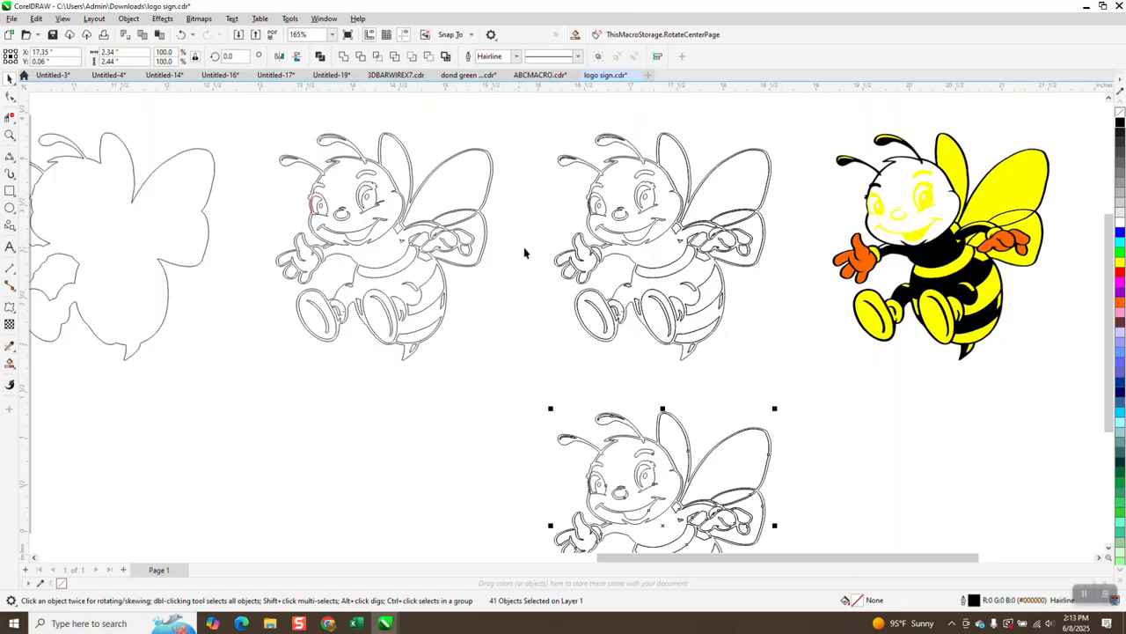
Convert the outline of the upper outlined bee's main curve to an object.
{"action": "left_click", "coordinate": [607, 176]}
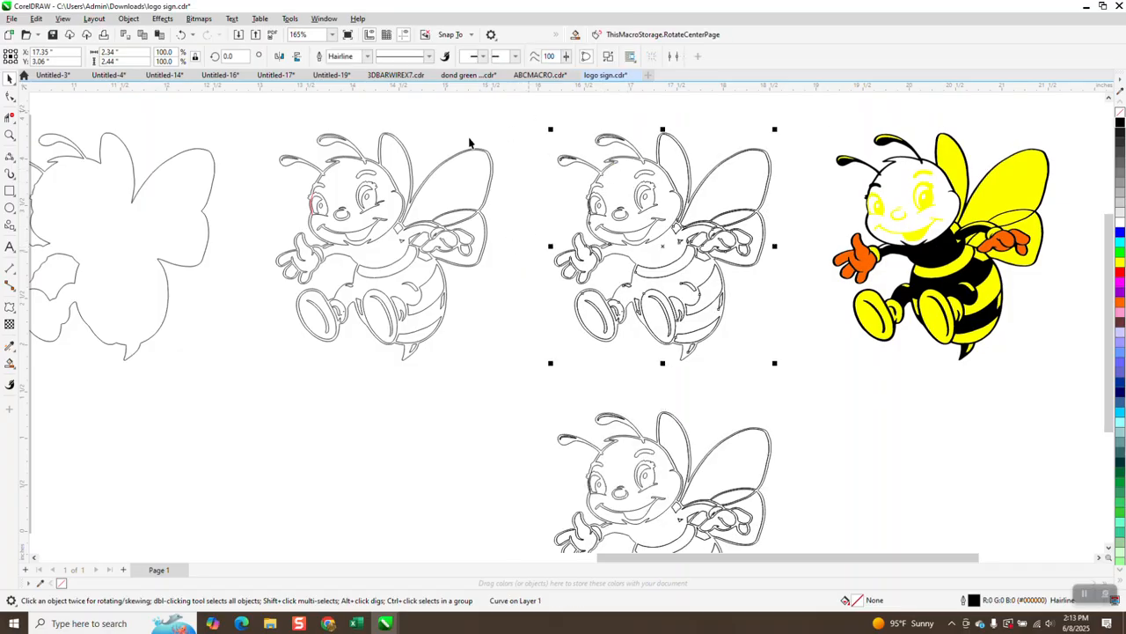
{"action": "left_click", "coordinate": [130, 19]}
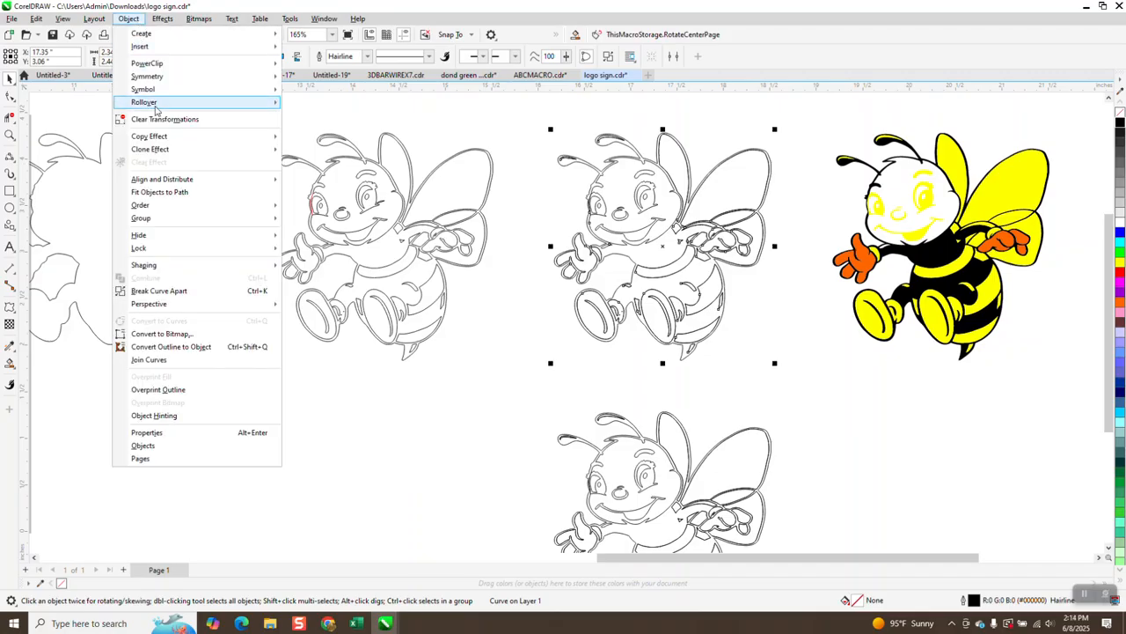
{"action": "left_click", "coordinate": [194, 351]}
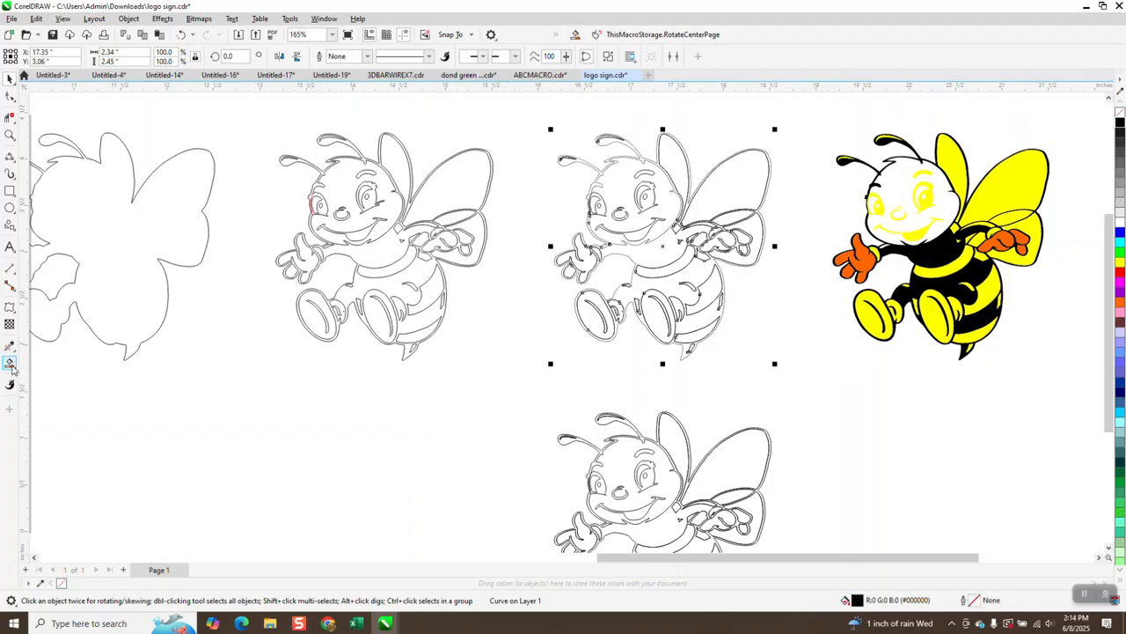
Smart-fill the upper outlined bee's face with orange and move the fill 3 inches right onto the coloured bee.
{"action": "left_click", "coordinate": [10, 363]}
{"action": "left_click", "coordinate": [133, 57]}
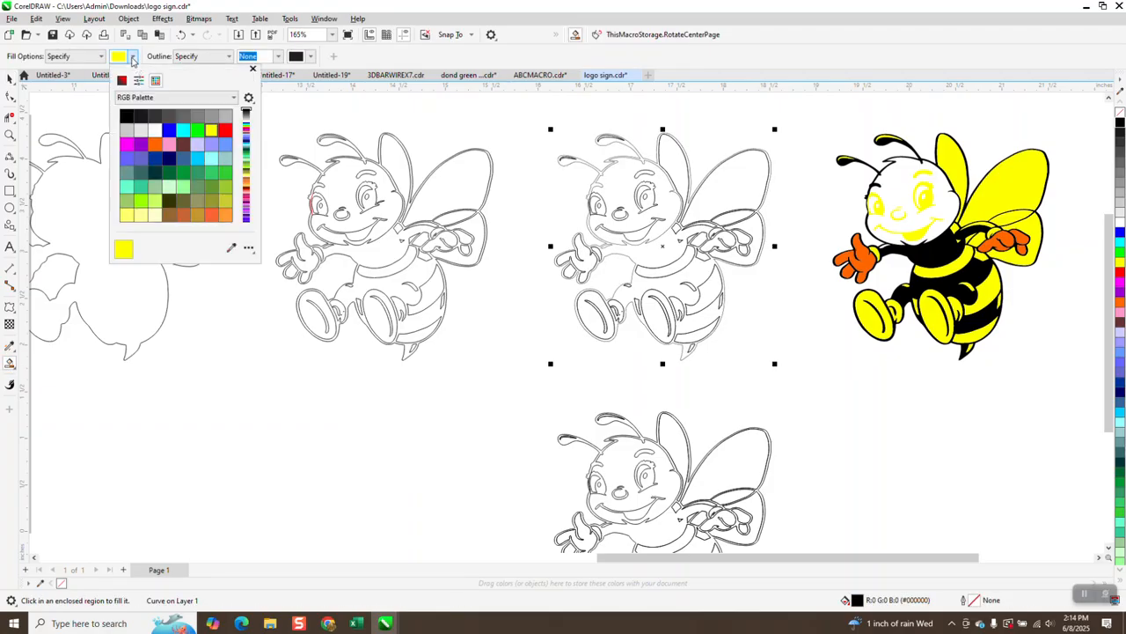
{"action": "left_click", "coordinate": [155, 144]}
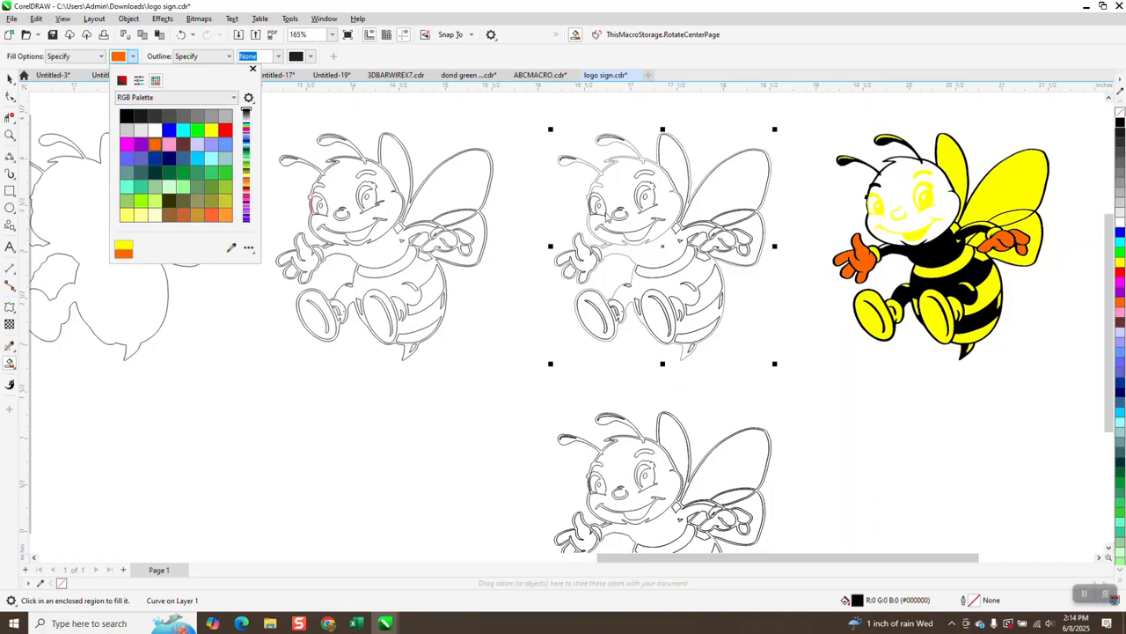
{"action": "left_click", "coordinate": [625, 197]}
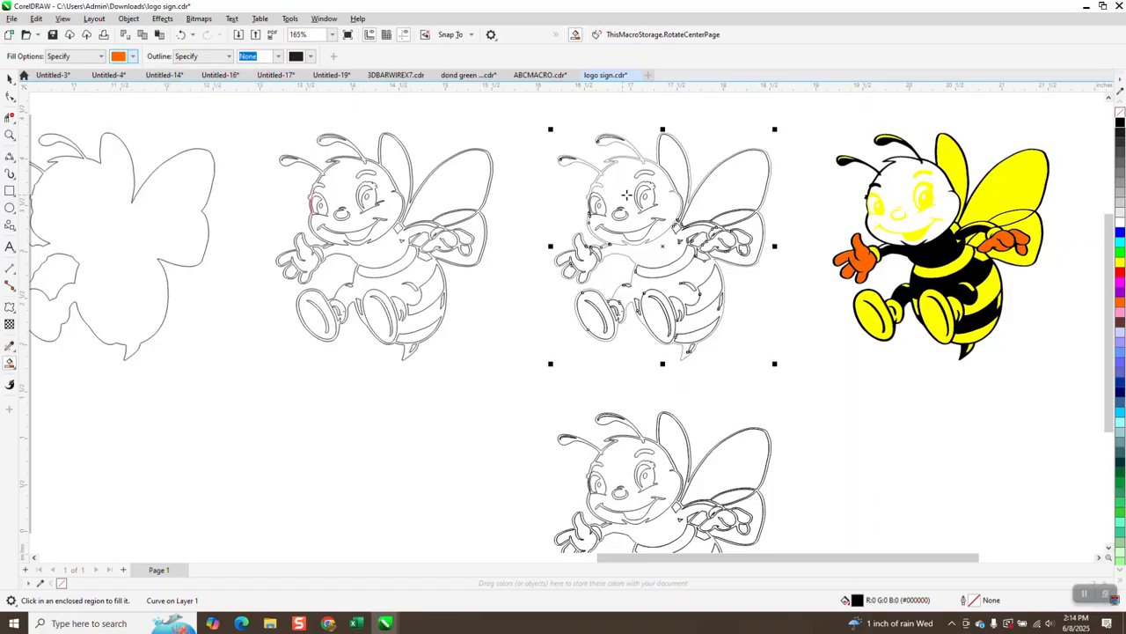
{"action": "key", "text": "Right"}
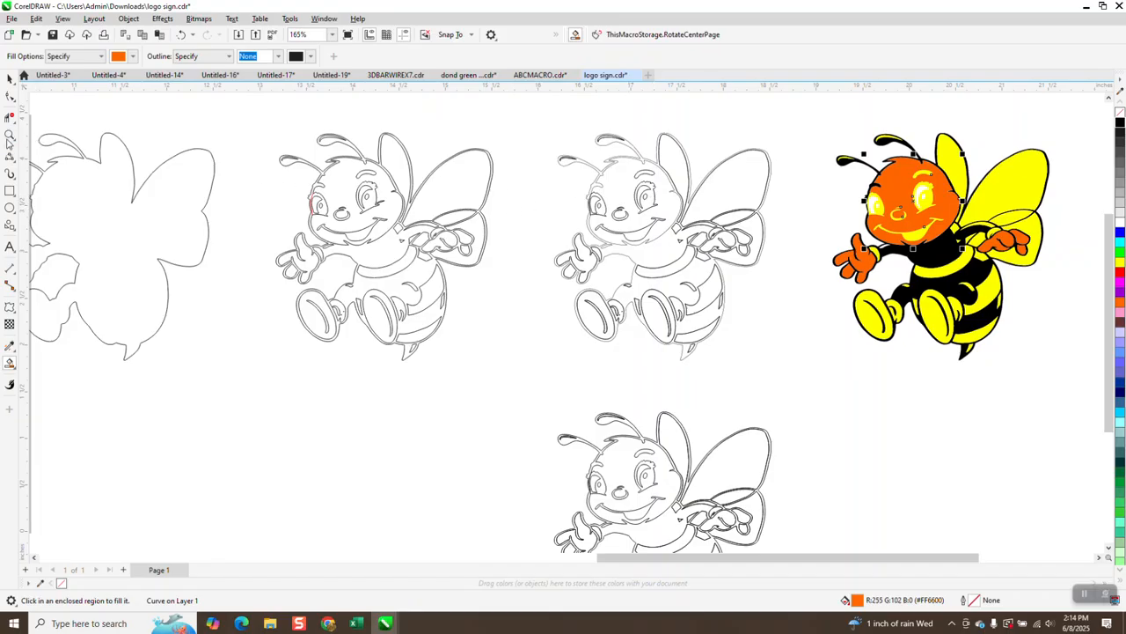
{"action": "left_click", "coordinate": [9, 135]}
{"action": "left_click_drag", "start_coordinate": [906, 215], "coordinate": [968, 256]}
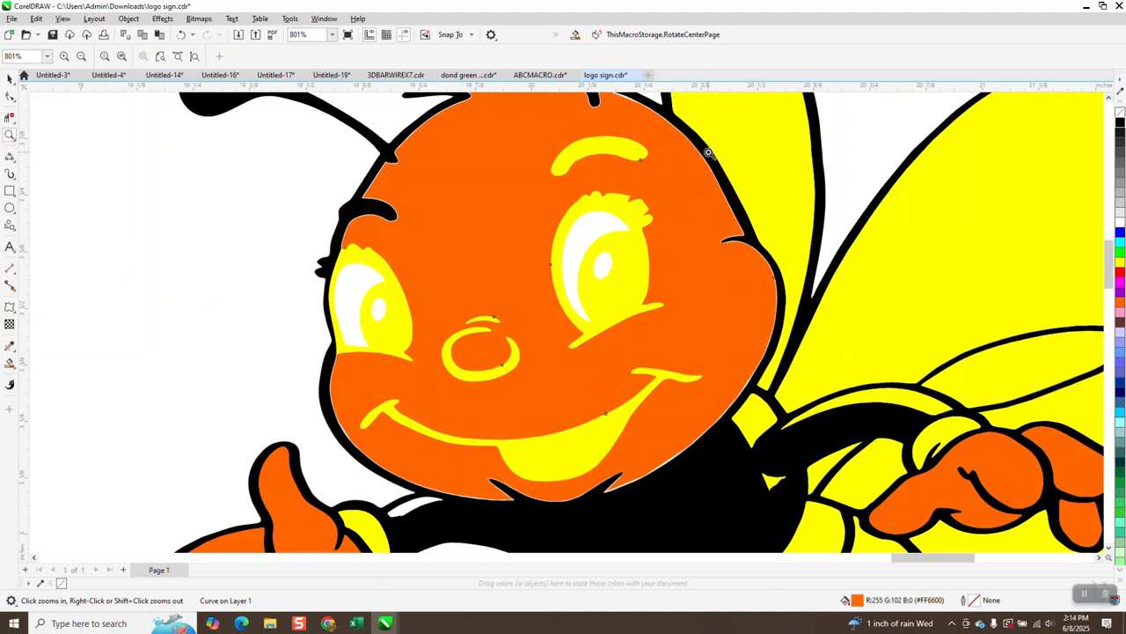
{"action": "scroll", "coordinate": [652, 184], "scroll_direction": "down", "scroll_amount": 1}
{"action": "scroll", "coordinate": [572, 132], "scroll_direction": "down", "scroll_amount": 5}
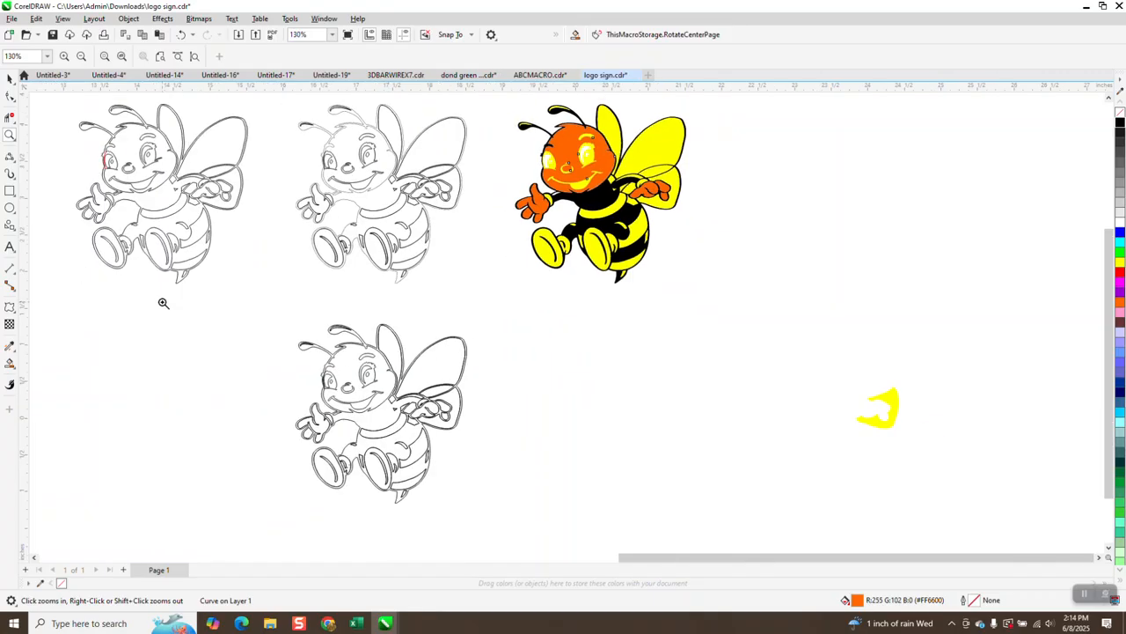
Smart-fill the upper outlined bee's face with orange again and move the fill 3 inches down onto the lower outlined bee.
{"action": "left_click", "coordinate": [10, 362]}
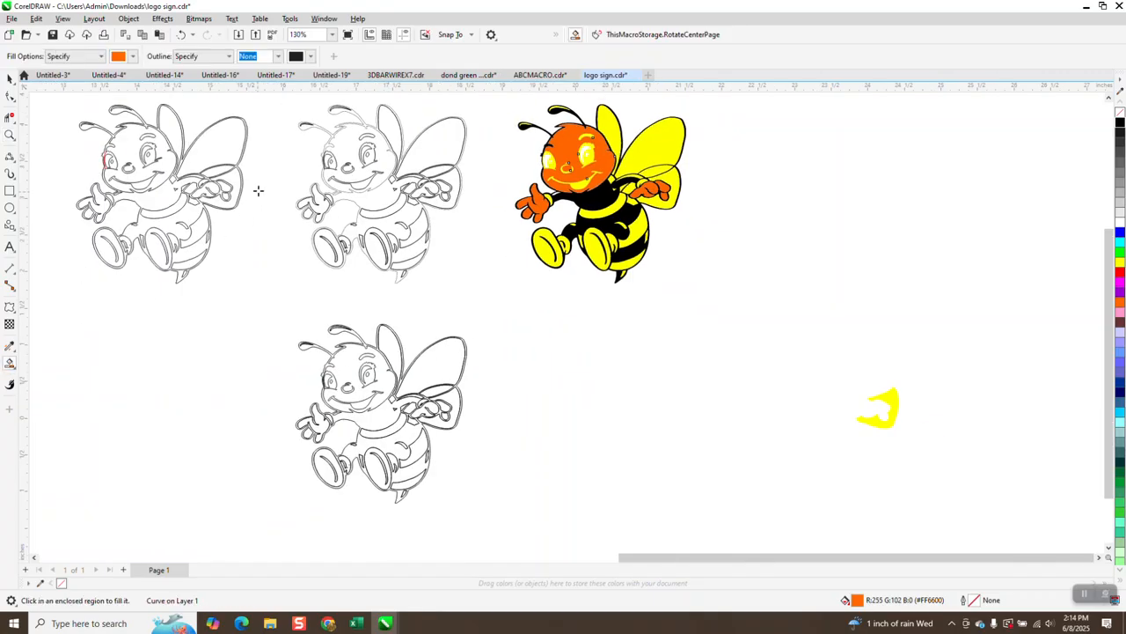
{"action": "left_click", "coordinate": [349, 147]}
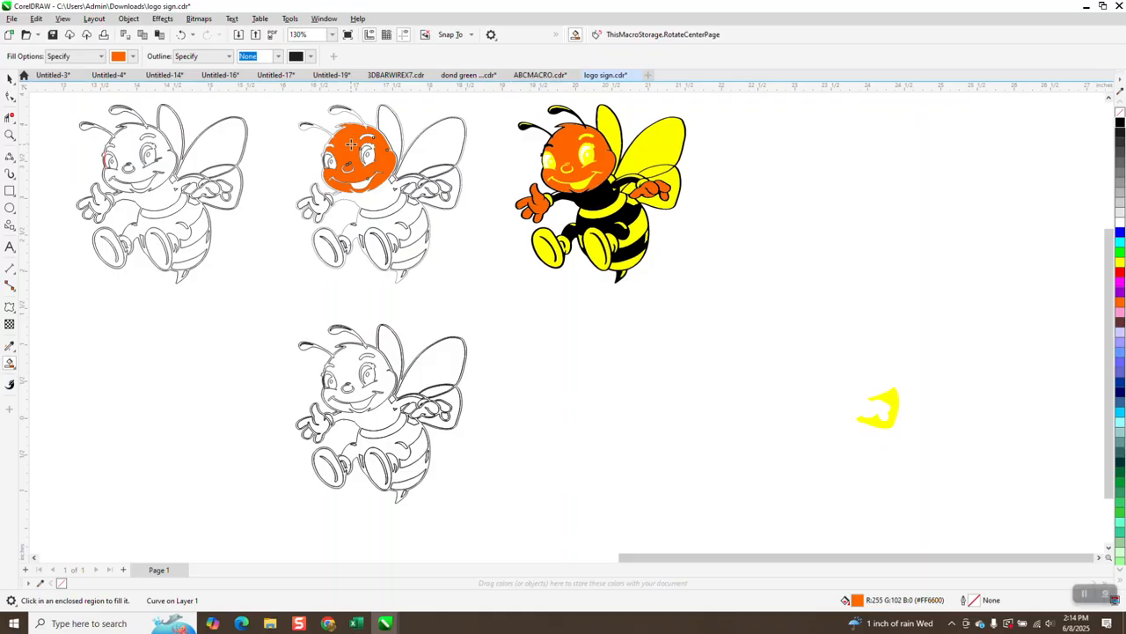
{"action": "key", "text": "Down"}
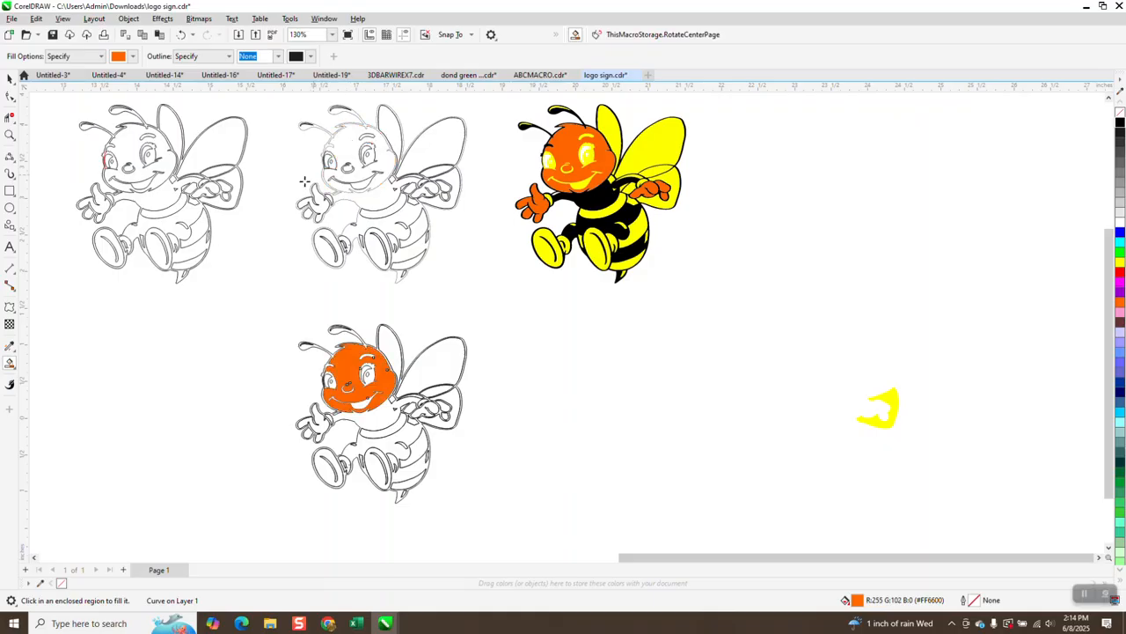
Smart-fill the lower bee's connected body and contour-line area and recolour that fill black.
{"action": "left_click", "coordinate": [10, 134]}
{"action": "left_click_drag", "start_coordinate": [304, 290], "coordinate": [435, 385]}
{"action": "scroll", "coordinate": [549, 391], "scroll_direction": "down", "scroll_amount": 2}
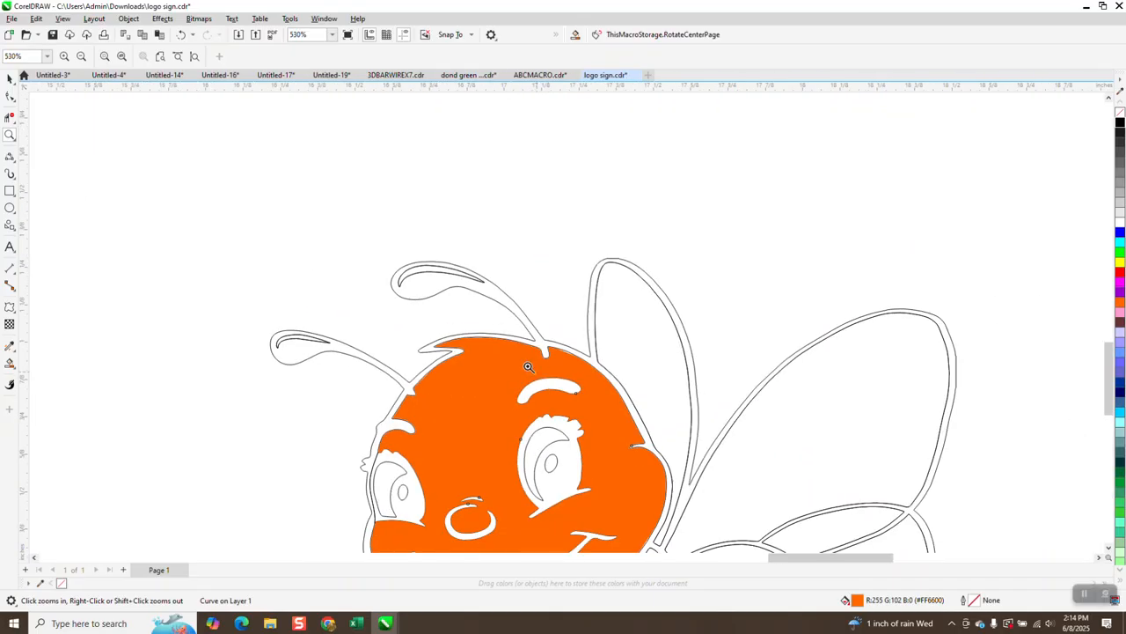
{"action": "scroll", "coordinate": [501, 357], "scroll_direction": "down", "scroll_amount": 1}
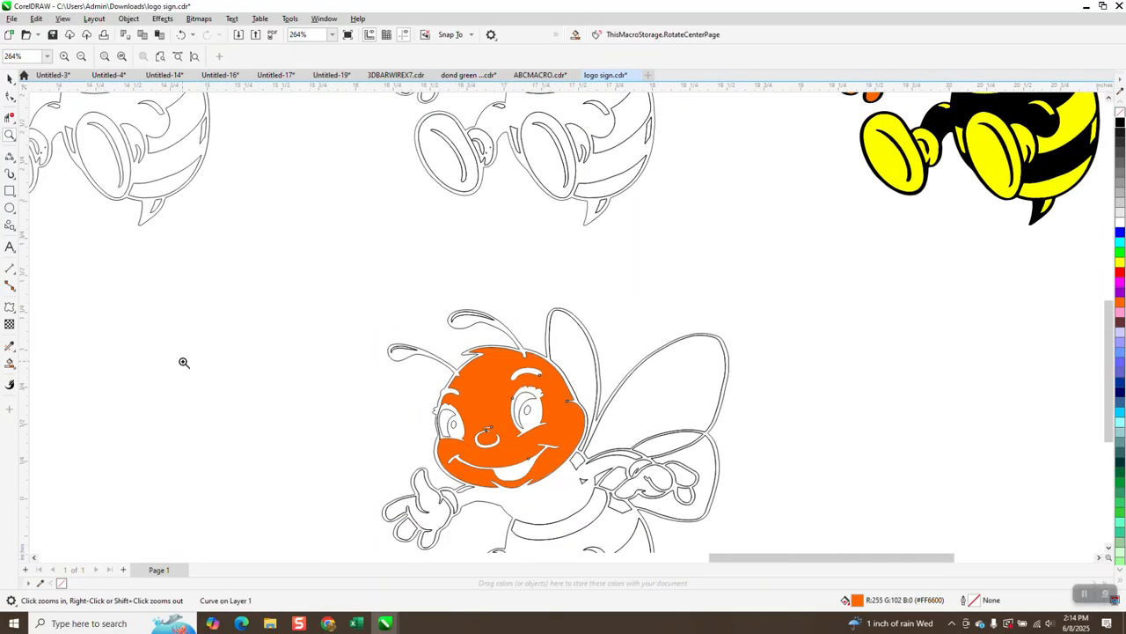
{"action": "left_click", "coordinate": [10, 363]}
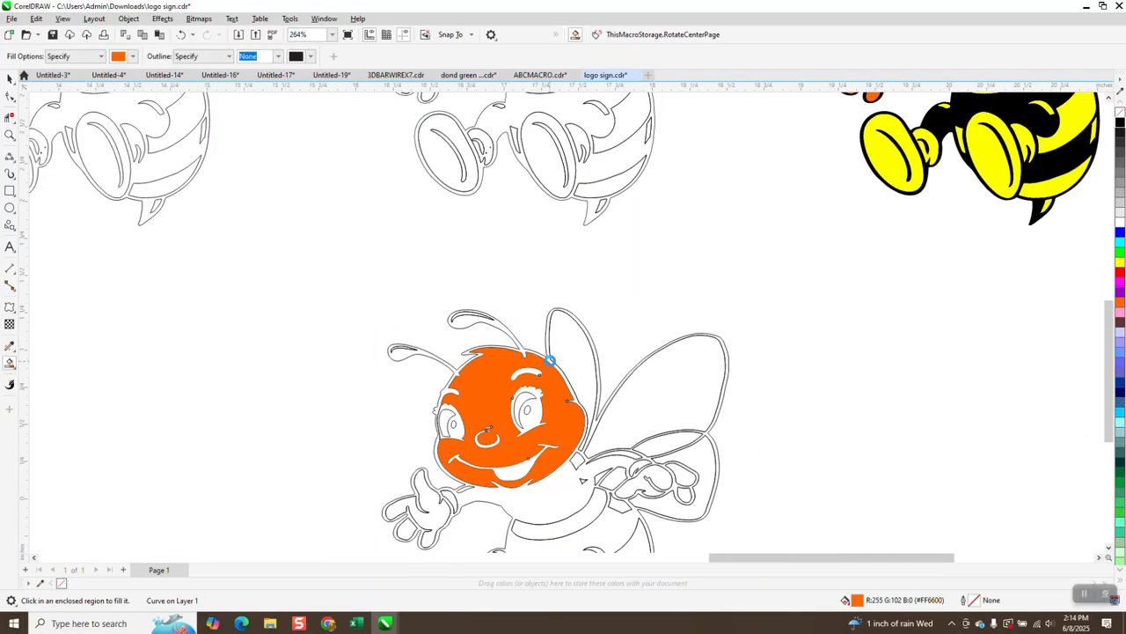
{"action": "left_click", "coordinate": [549, 360]}
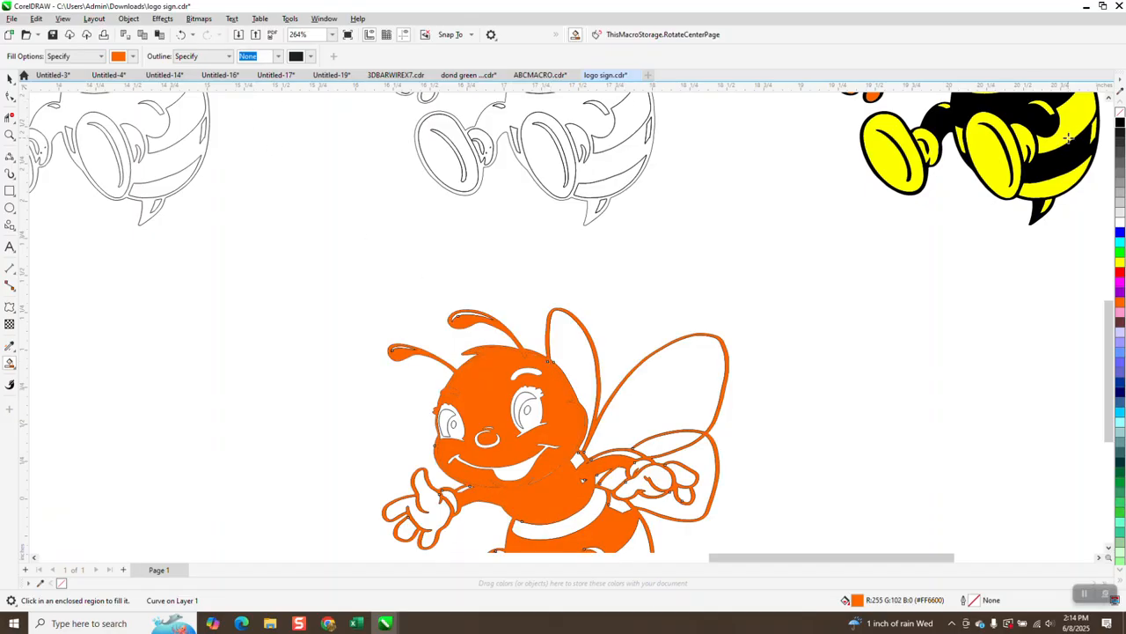
{"action": "left_click", "coordinate": [1120, 123]}
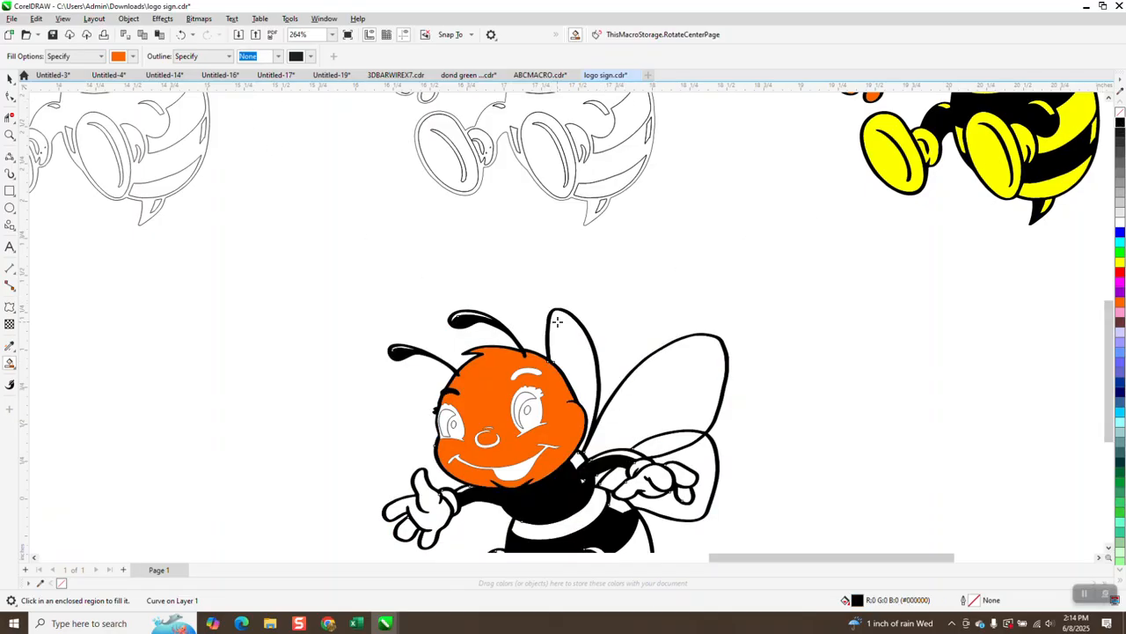
{"action": "scroll", "coordinate": [556, 322], "scroll_direction": "down", "scroll_amount": 1}
{"action": "scroll", "coordinate": [724, 309], "scroll_direction": "down", "scroll_amount": 1}
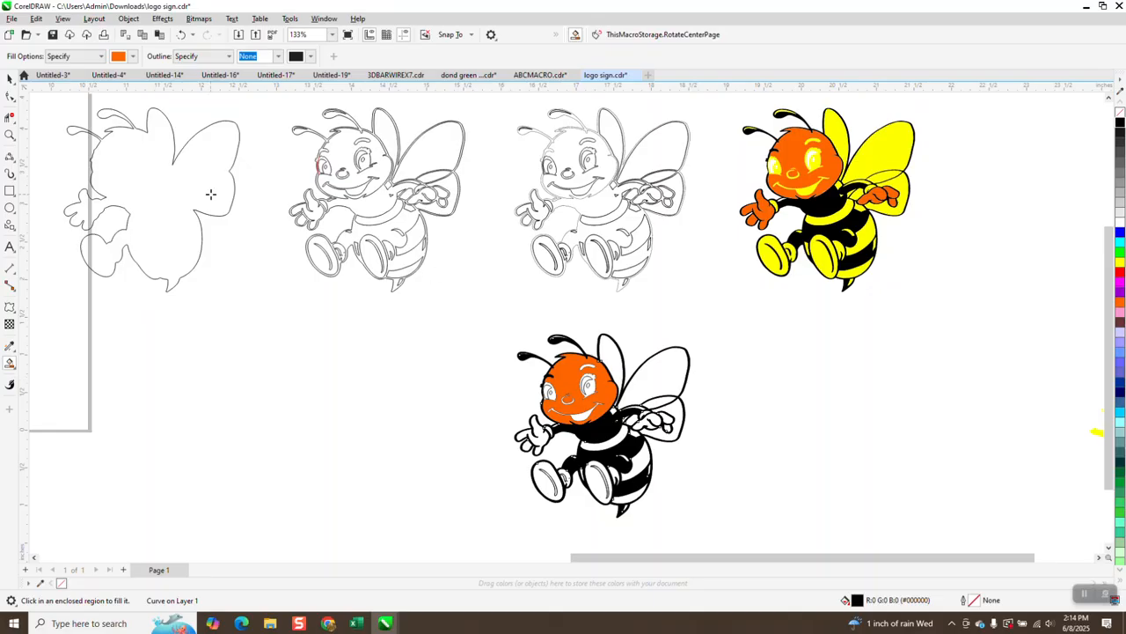
Move the coloured bee's orange face 3 inches down and replace its fill with a red hairline outline.
{"action": "left_click", "coordinate": [9, 80]}
{"action": "left_click", "coordinate": [705, 304]}
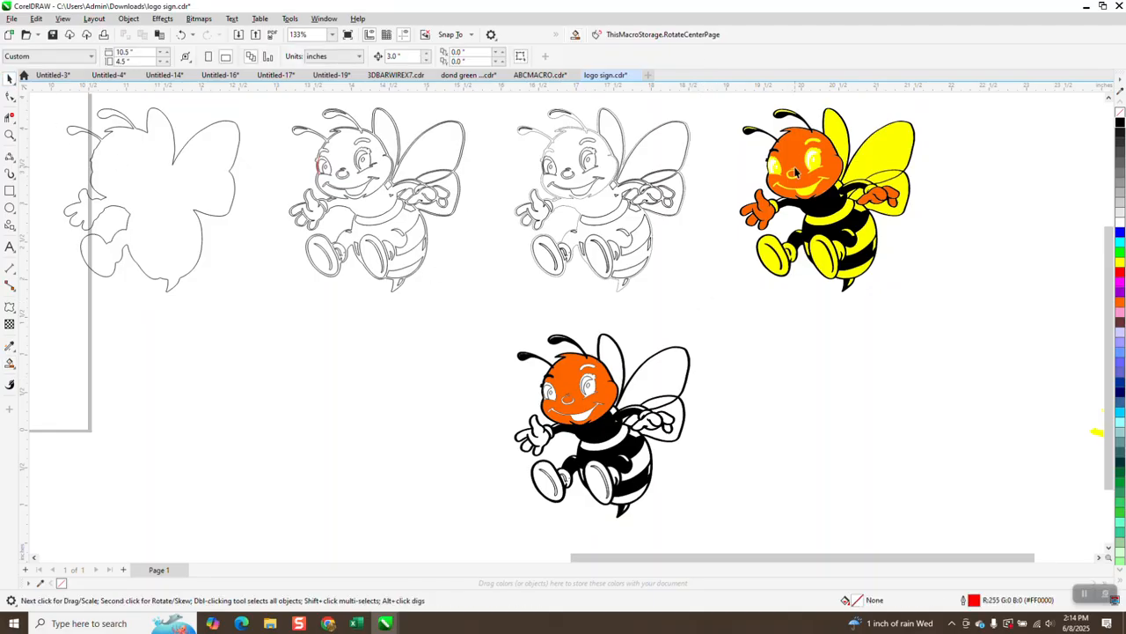
{"action": "left_click", "coordinate": [800, 157]}
{"action": "left_click_drag", "start_coordinate": [798, 156], "coordinate": [798, 381]}
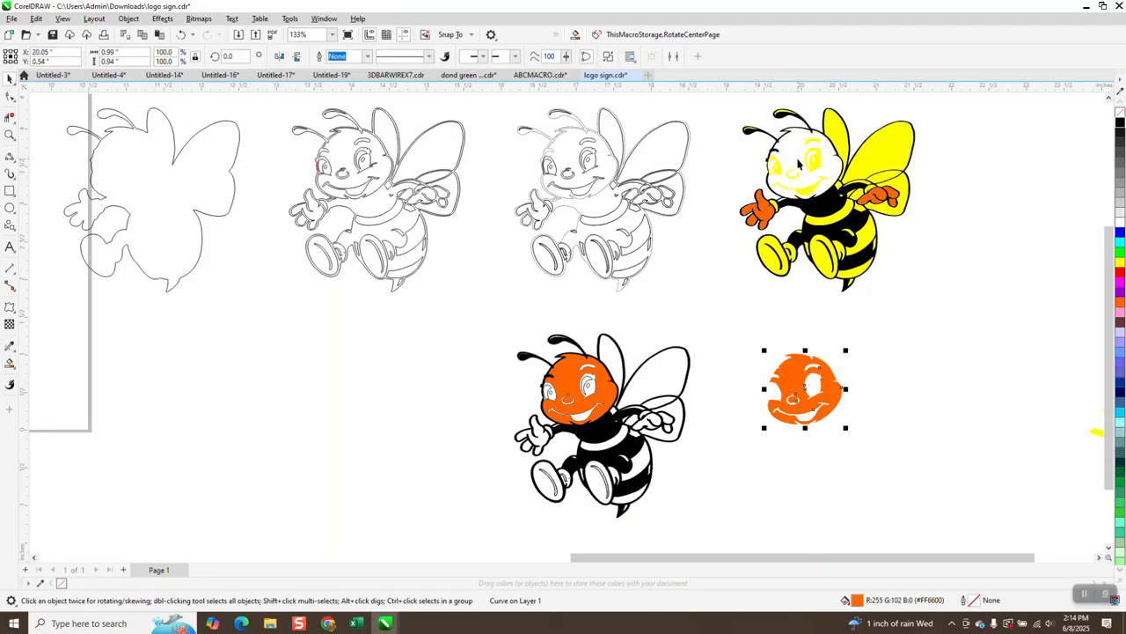
{"action": "left_click", "coordinate": [1121, 112]}
{"action": "right_click", "coordinate": [1120, 271]}
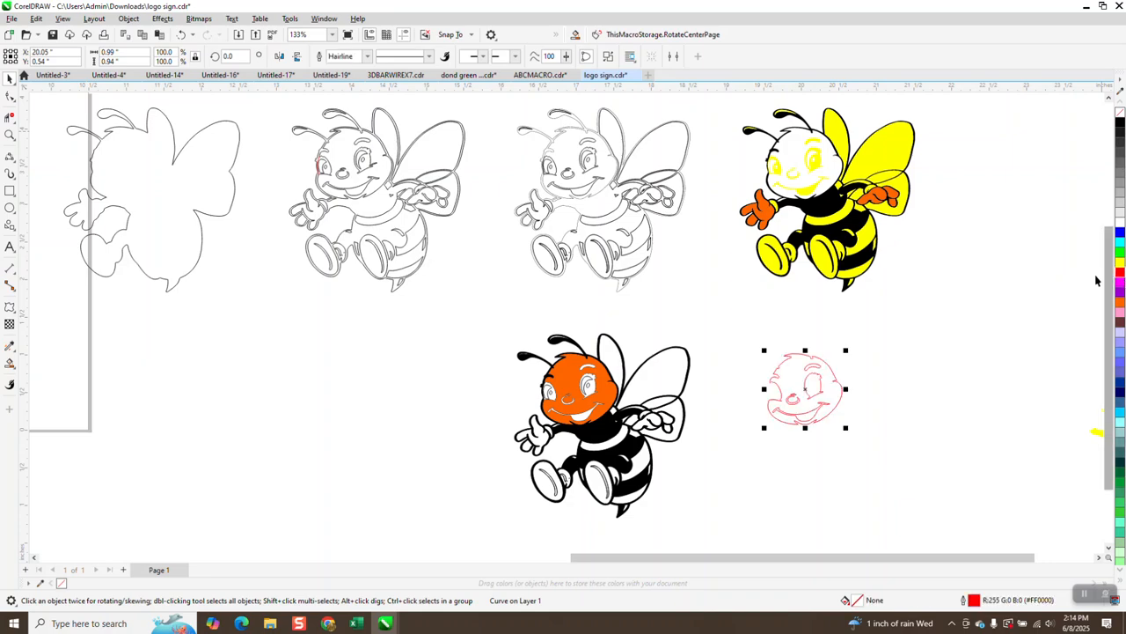
Move the coloured bee's yellow eyes, eyebrow, nose parts and mouth 3 inches down onto the red face outline.
{"action": "left_click", "coordinate": [9, 135]}
{"action": "left_click_drag", "start_coordinate": [716, 126], "coordinate": [906, 242]}
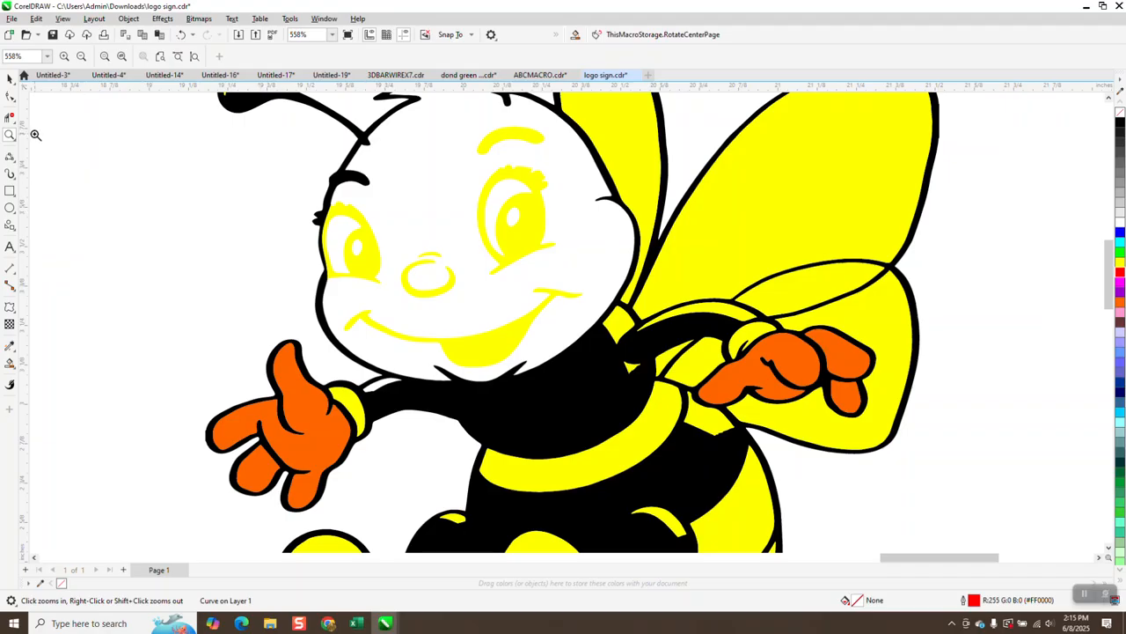
{"action": "left_click", "coordinate": [9, 79]}
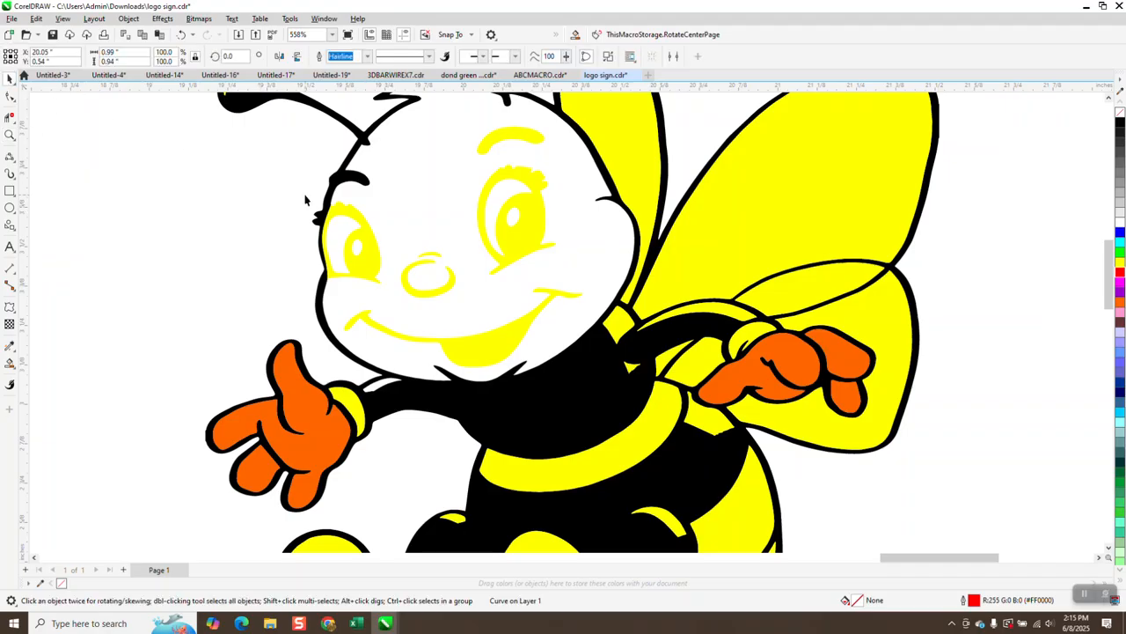
{"action": "left_click", "coordinate": [368, 246]}
{"action": "key", "text": "Delete"}
{"action": "left_click", "coordinate": [512, 225]}
{"action": "key", "text": "Delete"}
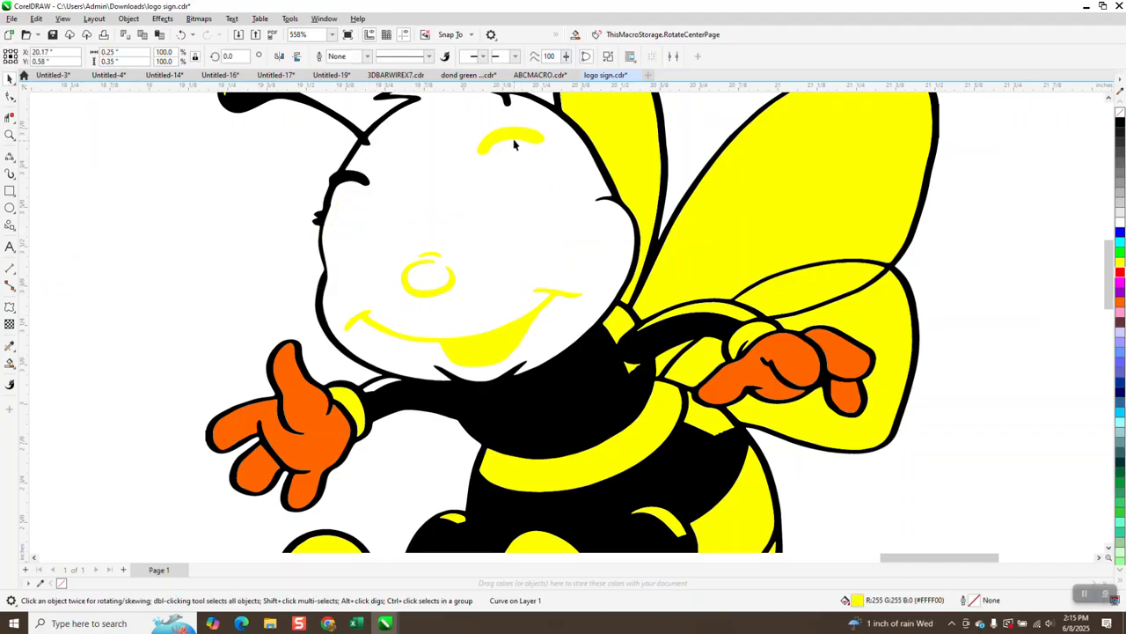
{"action": "left_click", "coordinate": [514, 140]}
{"action": "key", "text": "Delete"}
{"action": "left_click", "coordinate": [437, 256]}
{"action": "key", "text": "Delete"}
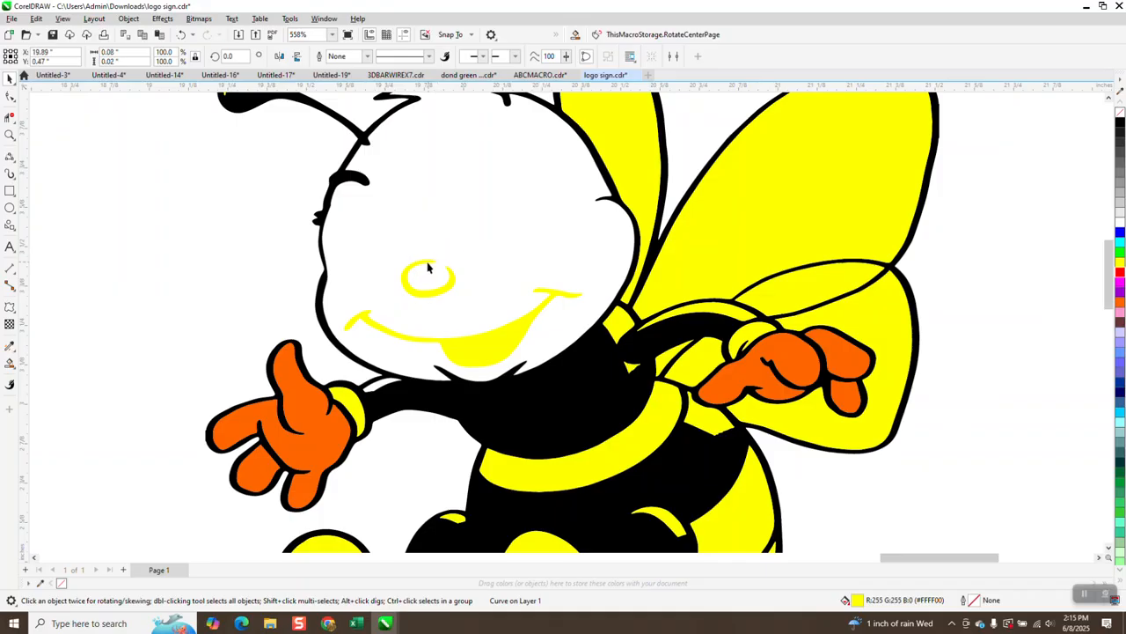
{"action": "left_click", "coordinate": [427, 268]}
{"action": "key", "text": "Delete"}
{"action": "left_click", "coordinate": [484, 345]}
{"action": "key", "text": "Delete"}
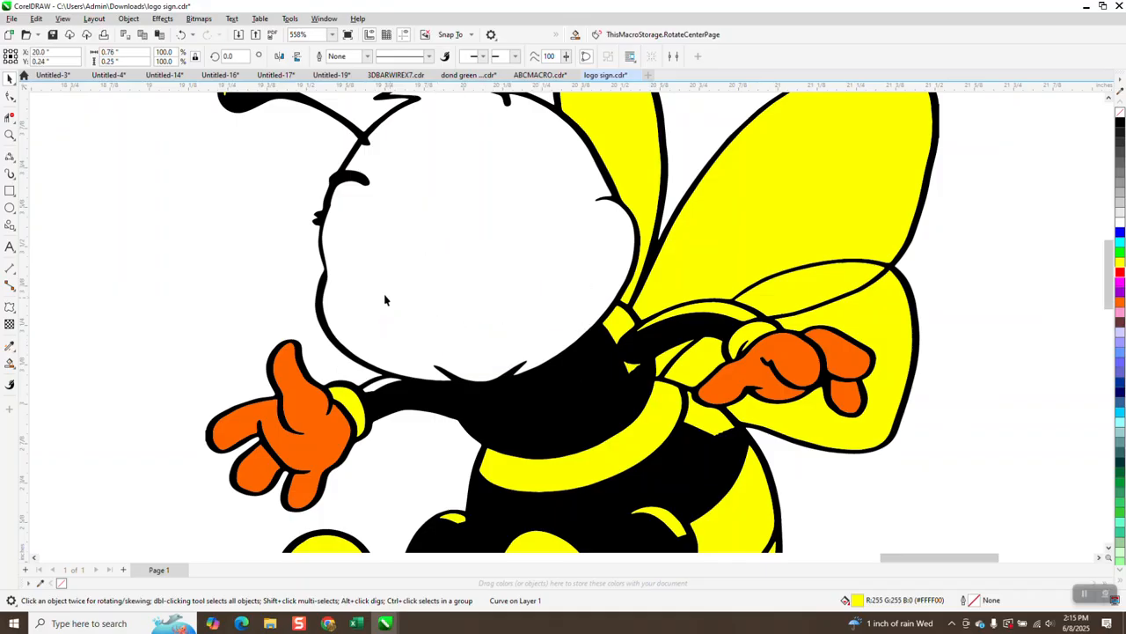
Move the red face outline 3 inches to the right, away from the yellow facial features.
{"action": "scroll", "coordinate": [605, 278], "scroll_direction": "down", "scroll_amount": 3}
{"action": "scroll", "coordinate": [605, 278], "scroll_direction": "down", "scroll_amount": 2}
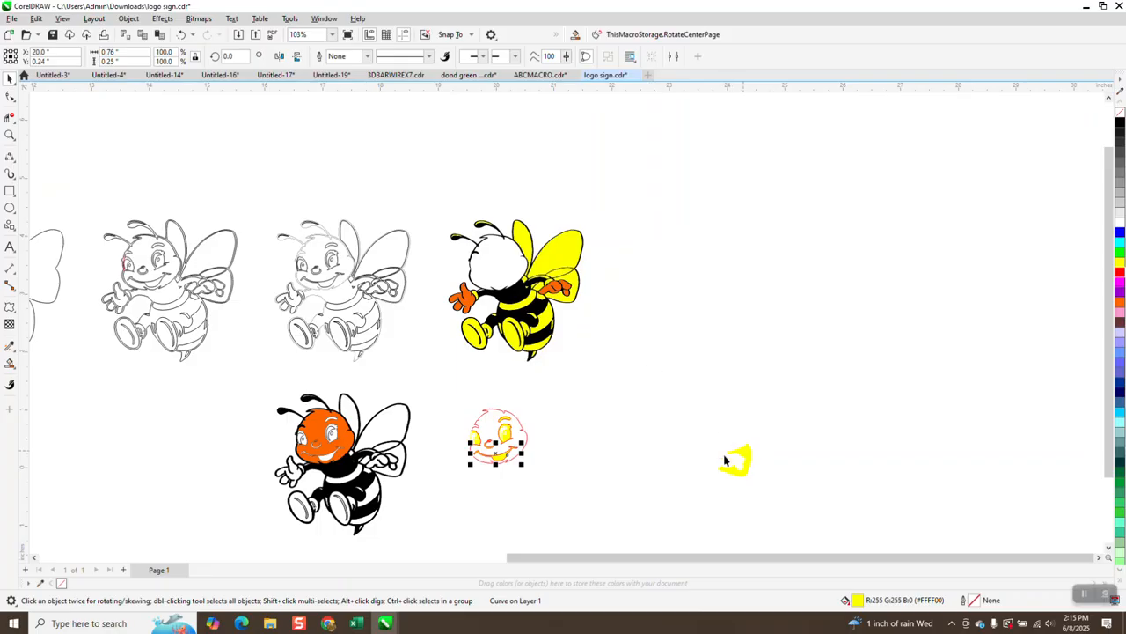
{"action": "left_click", "coordinate": [523, 429]}
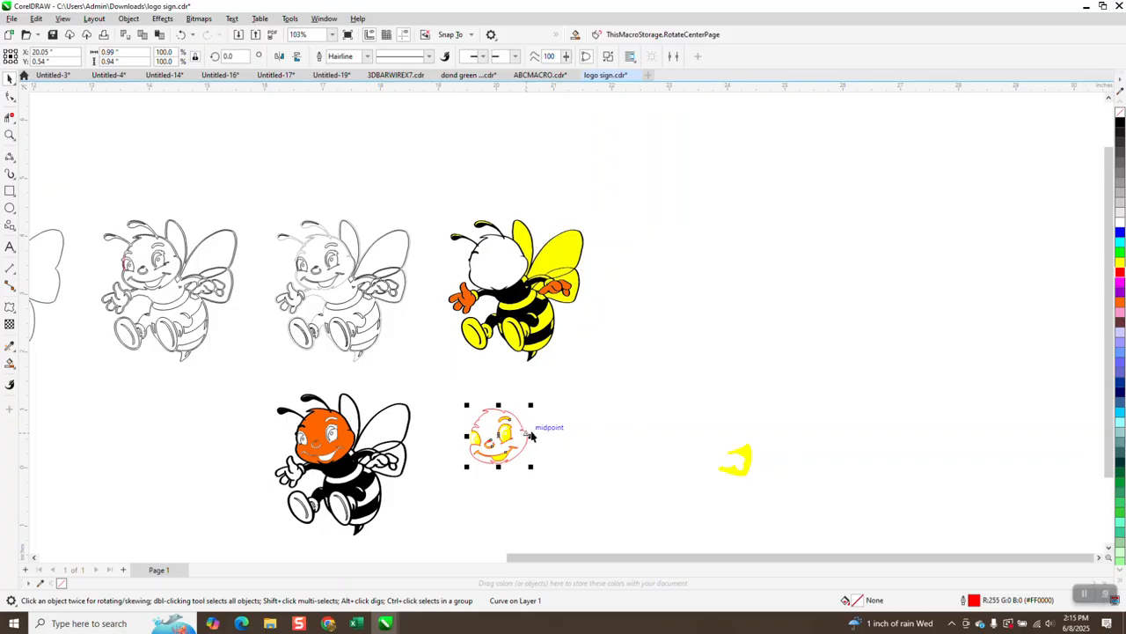
{"action": "key", "text": "shift+Right"}
Select the six yellow facial features and replace their fill with a black hairline outline.
{"action": "left_click_drag", "start_coordinate": [447, 387], "coordinate": [548, 486]}
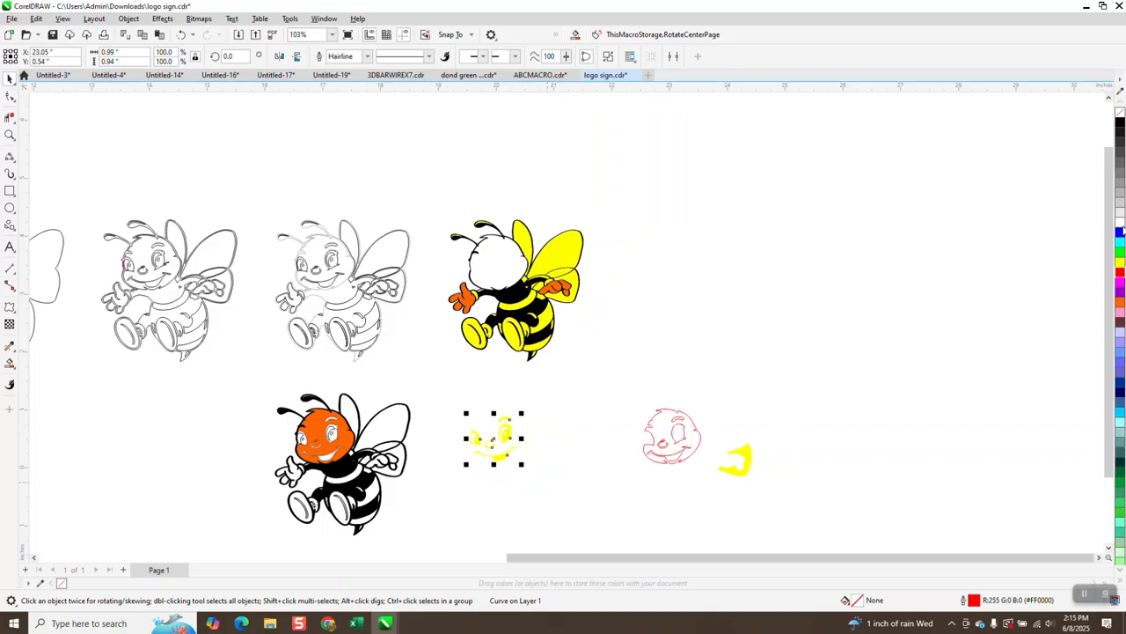
{"action": "left_click", "coordinate": [1120, 114]}
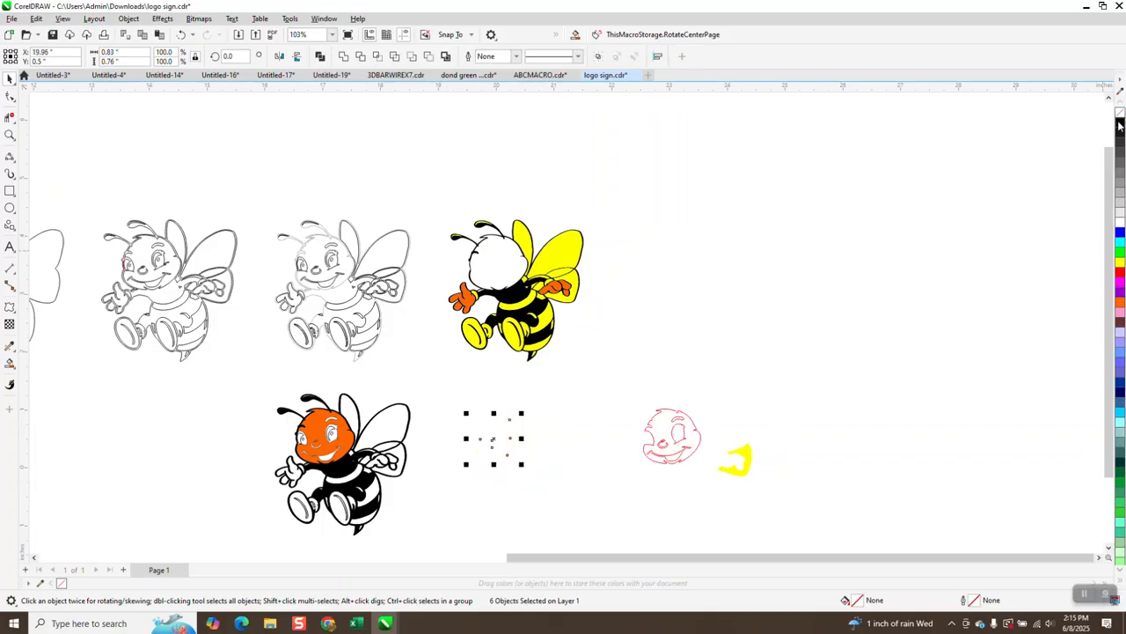
{"action": "right_click", "coordinate": [1120, 126]}
{"action": "key", "text": "shift+Right"}
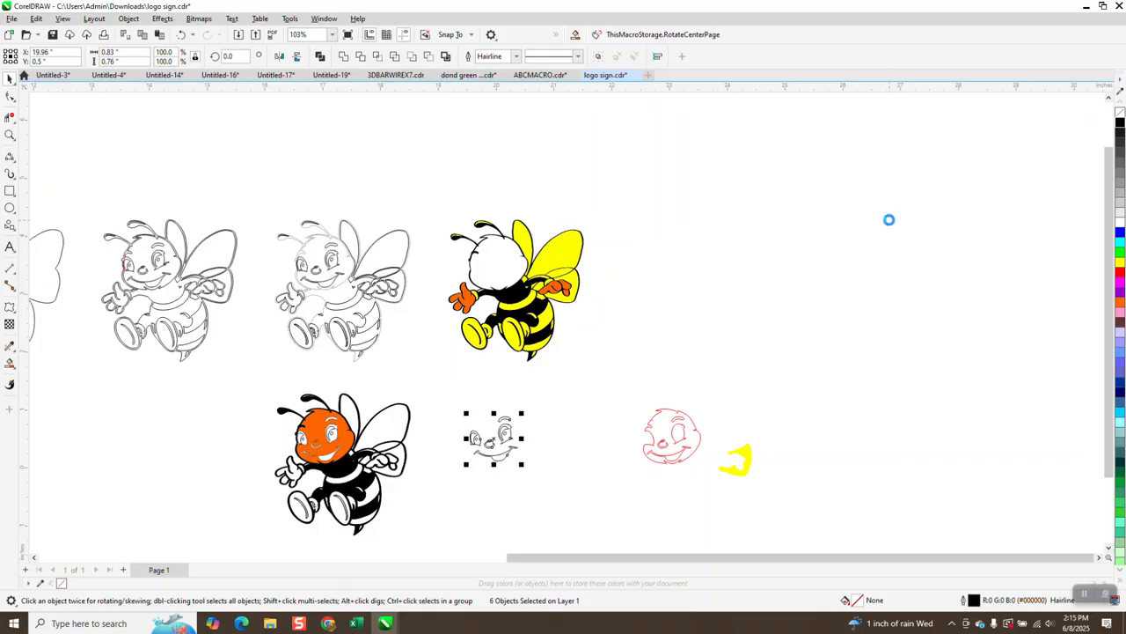
Move the six black-outlined facial features 3 inches to the right onto the red face outline.
{"action": "left_click", "coordinate": [9, 134]}
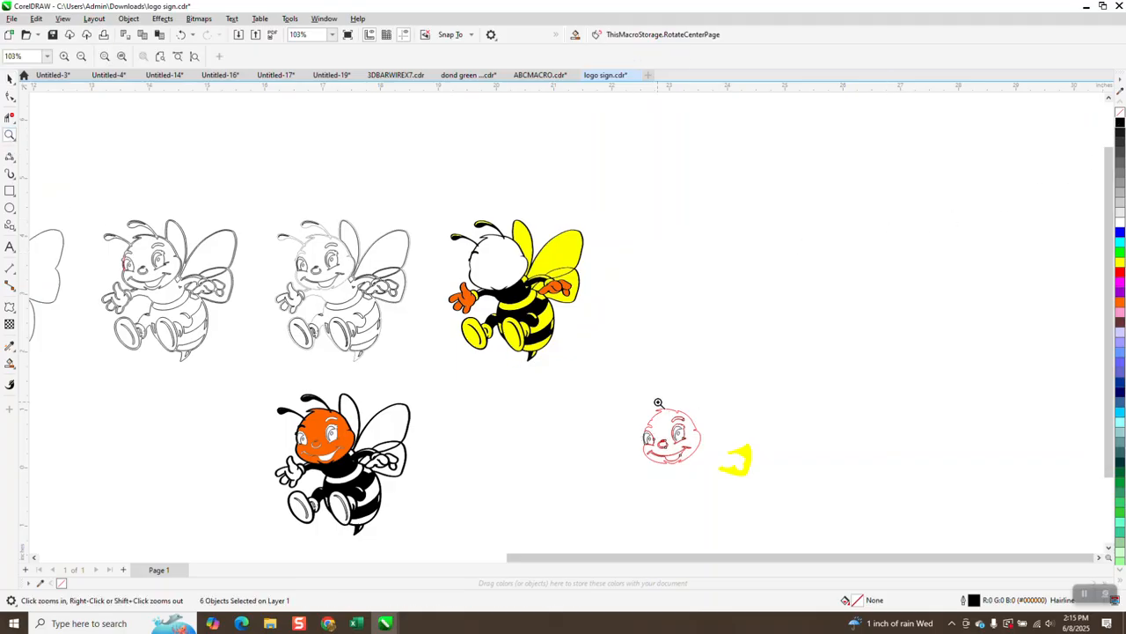
{"action": "left_click_drag", "start_coordinate": [647, 407], "coordinate": [767, 472]}
{"action": "left_click_drag", "start_coordinate": [274, 192], "coordinate": [398, 270]}
{"action": "scroll", "coordinate": [563, 272], "scroll_direction": "down", "scroll_amount": 3}
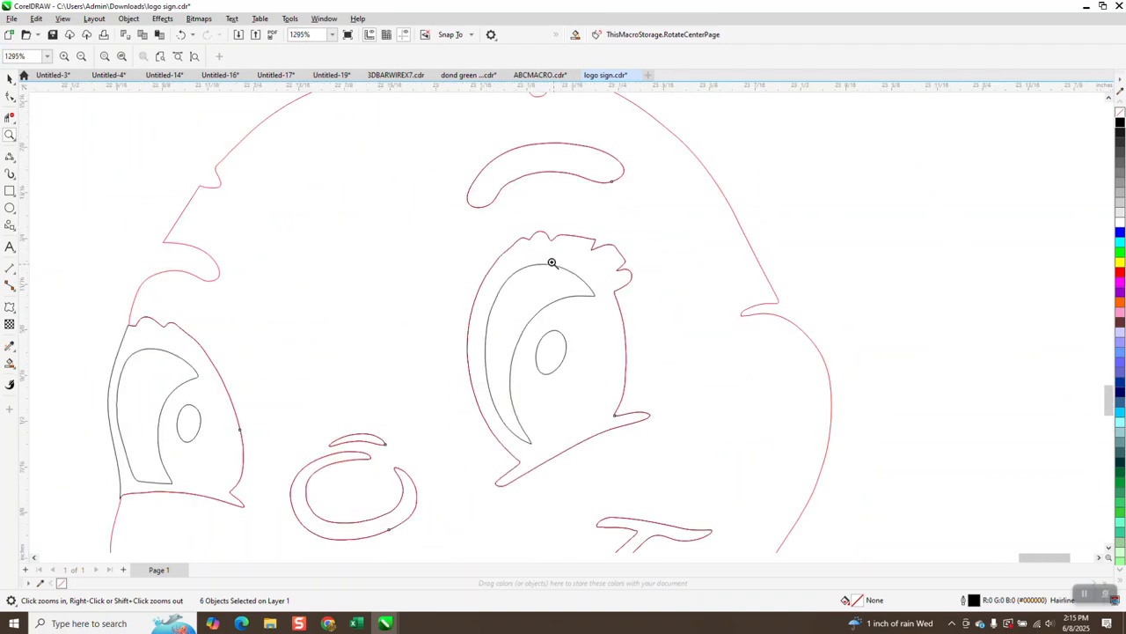
Try shifting the larger black eye outline away from its matching red face outline and undo the move.
{"action": "left_click", "coordinate": [9, 78]}
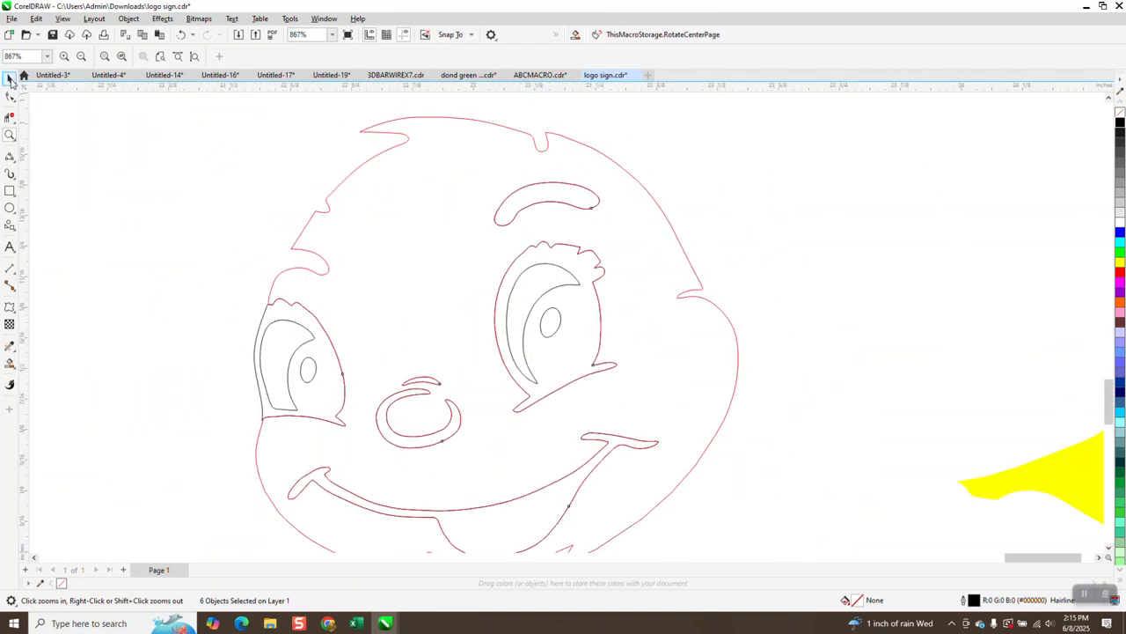
{"action": "left_click", "coordinate": [592, 276]}
{"action": "mouse_move", "coordinate": [573, 279]}
{"action": "left_mouse_down"}
{"action": "mouse_move", "coordinate": [588, 293]}
{"action": "mouse_move", "coordinate": [574, 280]}
{"action": "left_mouse_up"}
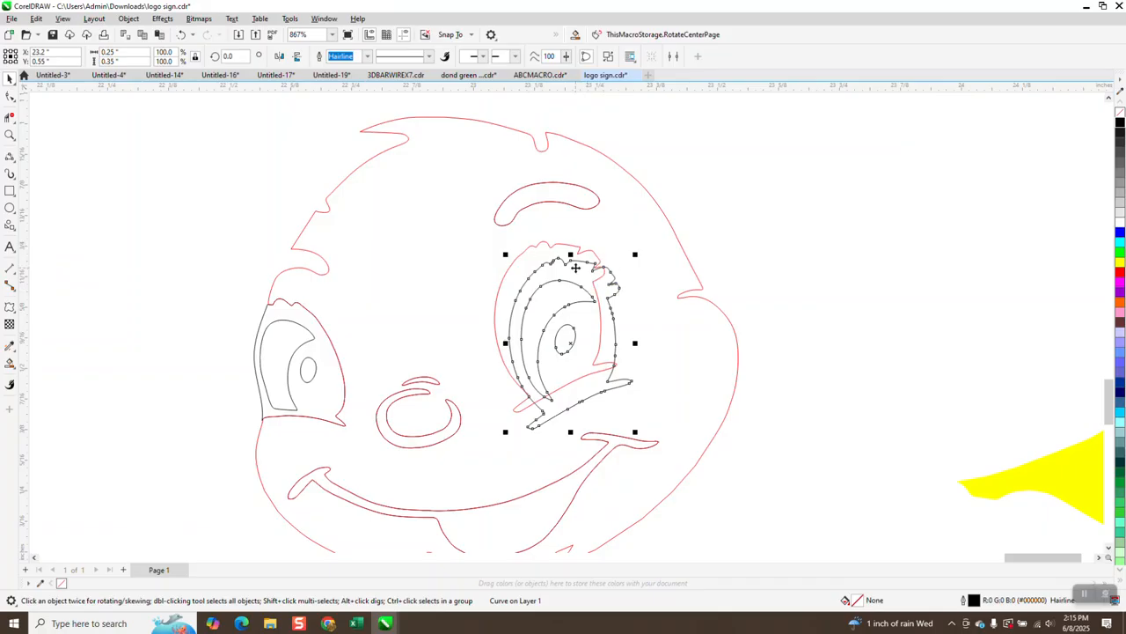
{"action": "left_click", "coordinate": [181, 34]}
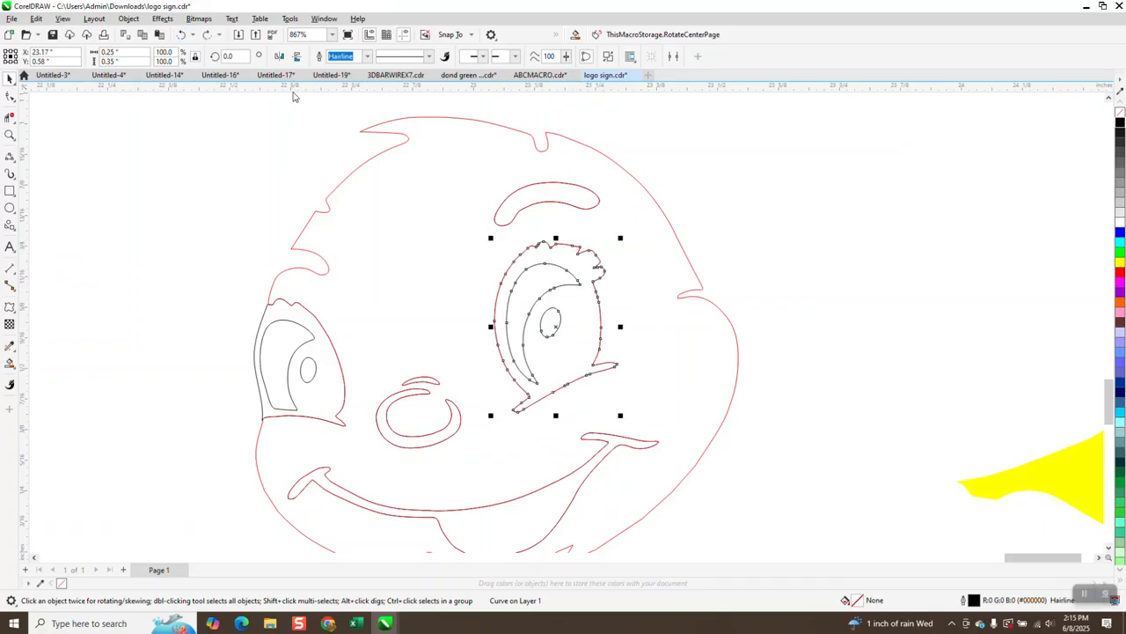
Smart Fill the combined red face area with orange and no outline, and move the filled shape 3 inches to the right.
{"action": "scroll", "coordinate": [563, 257], "scroll_direction": "down", "scroll_amount": 3}
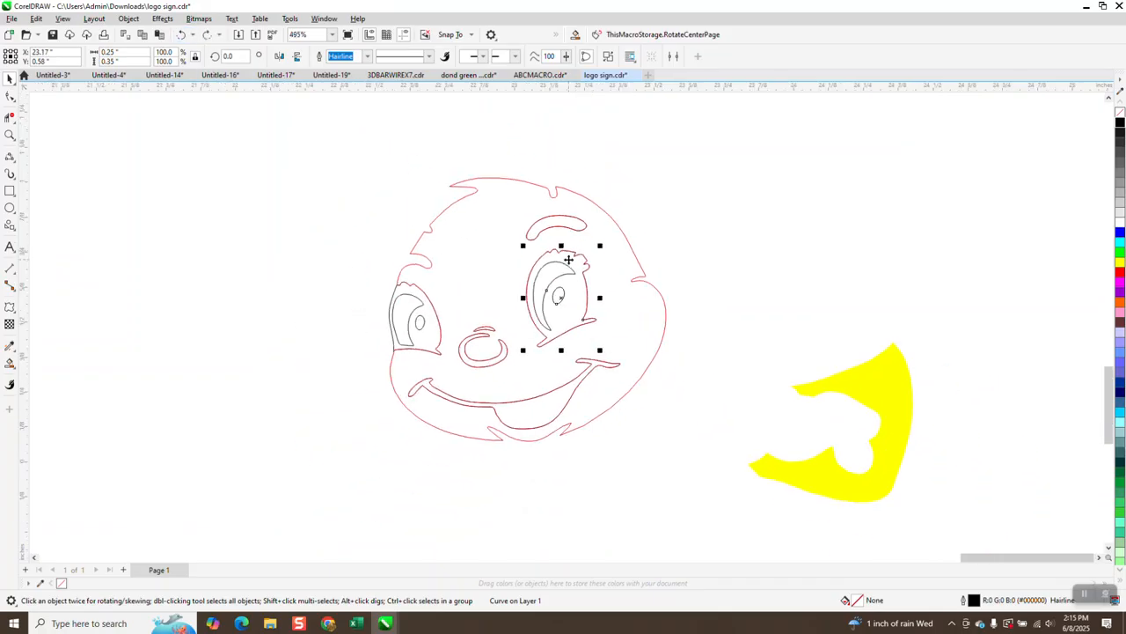
{"action": "scroll", "coordinate": [621, 243], "scroll_direction": "down", "scroll_amount": 2}
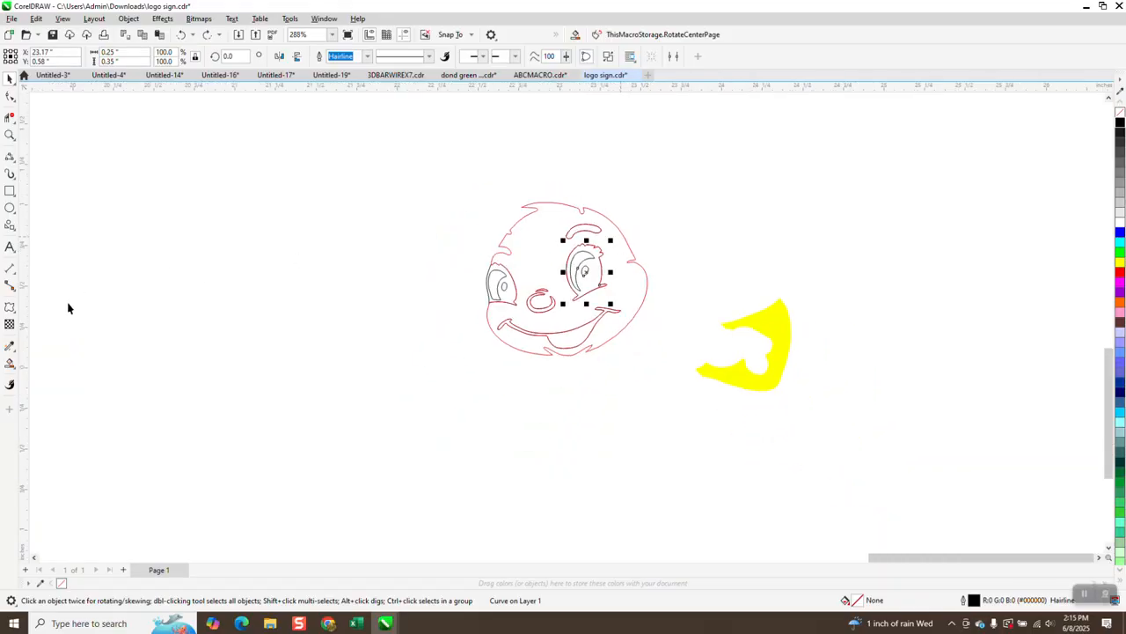
{"action": "left_click", "coordinate": [10, 362]}
{"action": "left_click", "coordinate": [620, 257]}
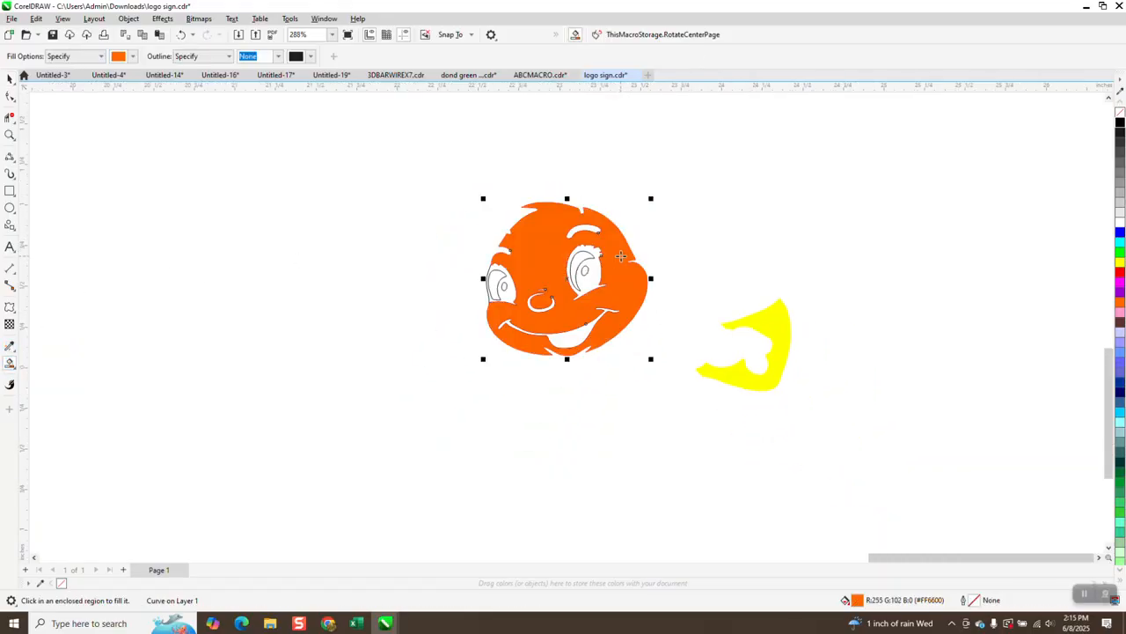
{"action": "key", "text": "Right"}
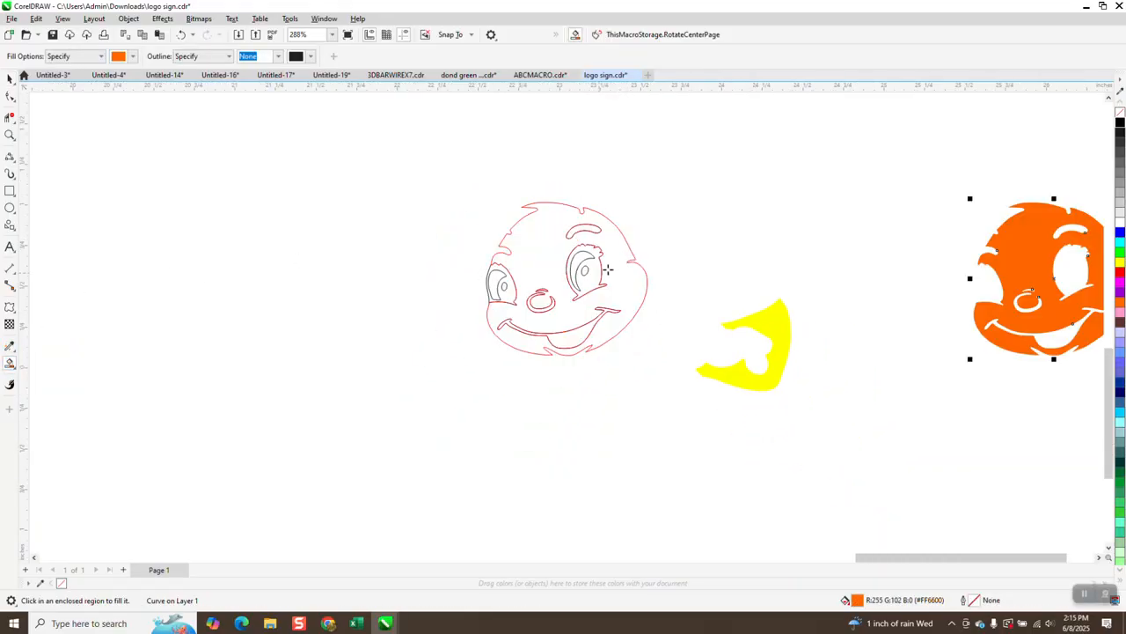
Remove the orange fill from the new face shape and give it a black hairline outline.
{"action": "scroll", "coordinate": [779, 246], "scroll_direction": "down", "scroll_amount": 2}
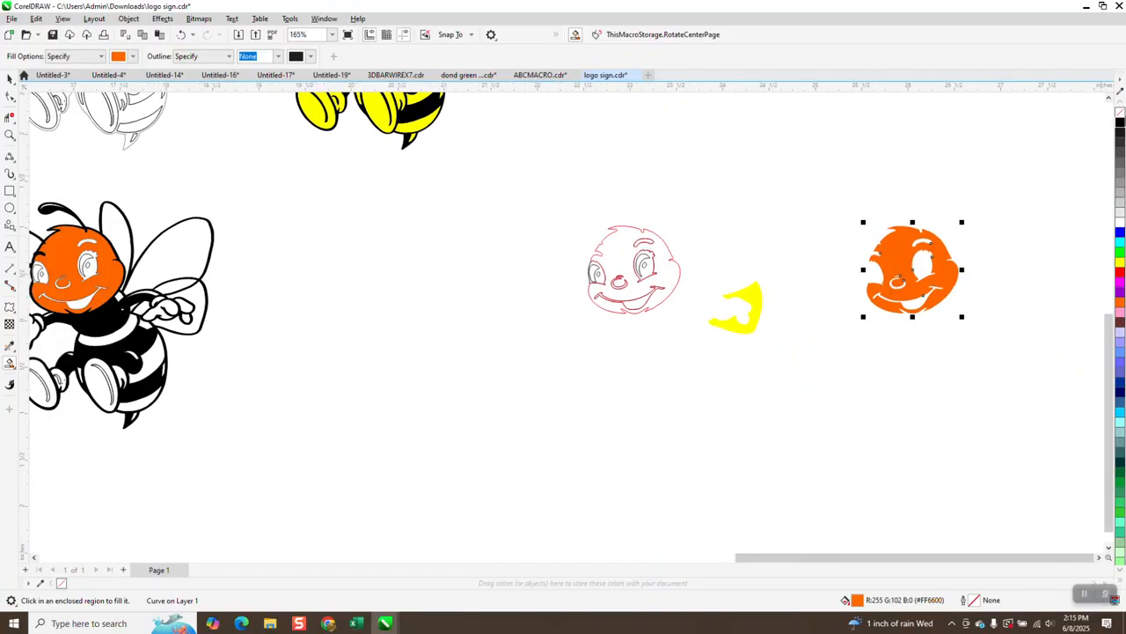
{"action": "left_click", "coordinate": [1119, 114]}
{"action": "right_click", "coordinate": [1120, 123]}
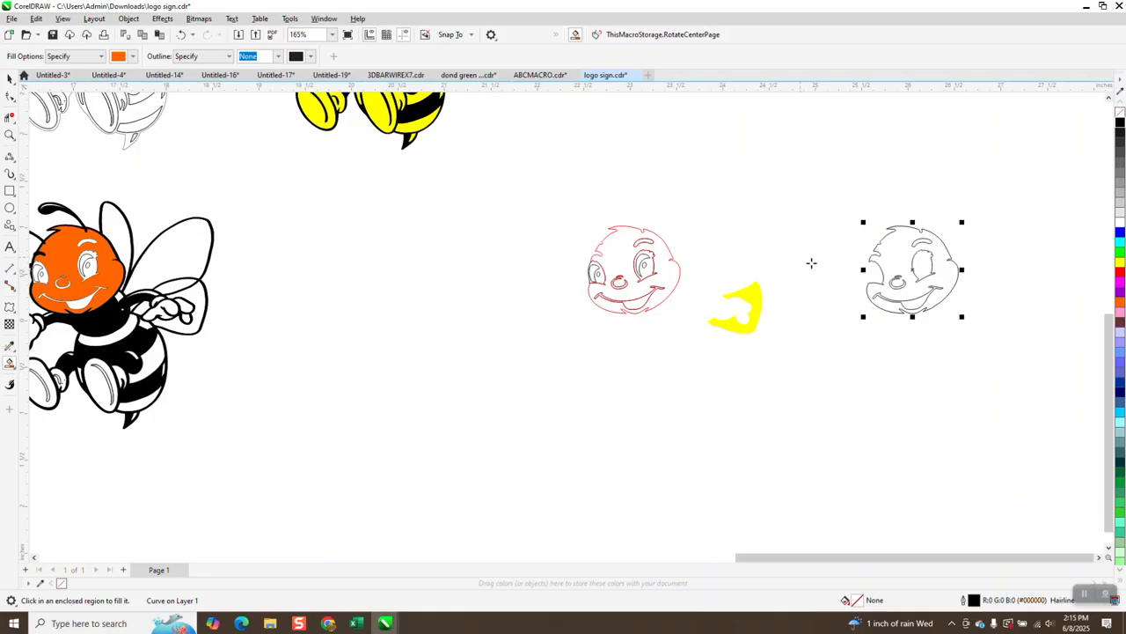
Try shifting the red face outline slightly down from the black facial features and undo the move.
{"action": "left_click", "coordinate": [10, 135]}
{"action": "left_click_drag", "start_coordinate": [586, 229], "coordinate": [676, 317]}
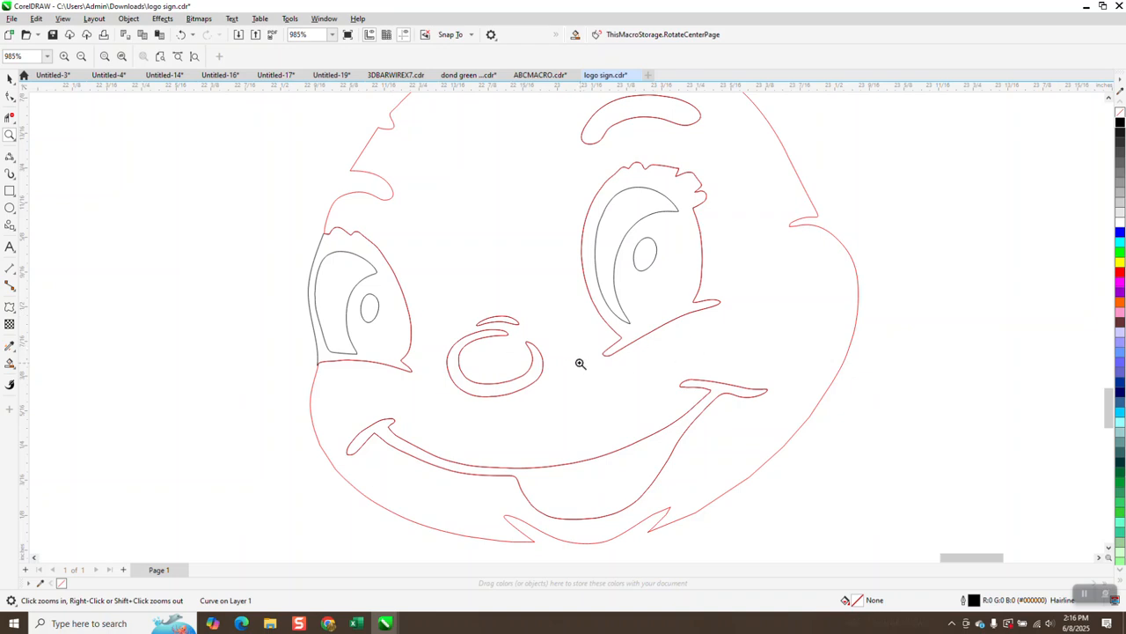
{"action": "left_click", "coordinate": [9, 77]}
{"action": "left_click_drag", "start_coordinate": [530, 347], "coordinate": [524, 369]}
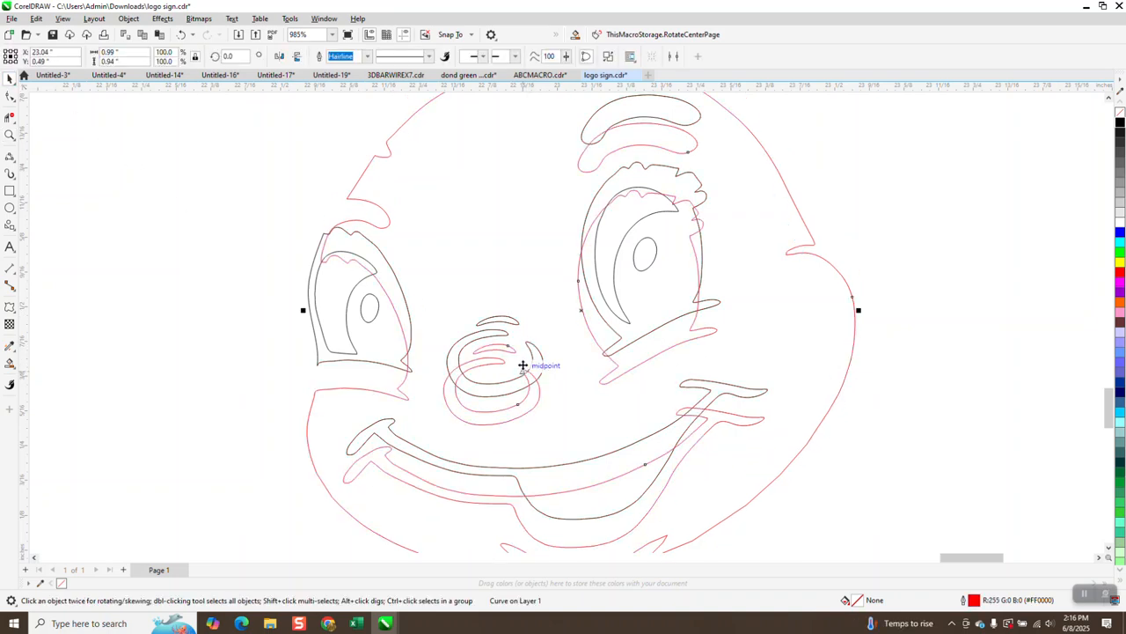
{"action": "scroll", "coordinate": [519, 358], "scroll_direction": "down", "scroll_amount": 1}
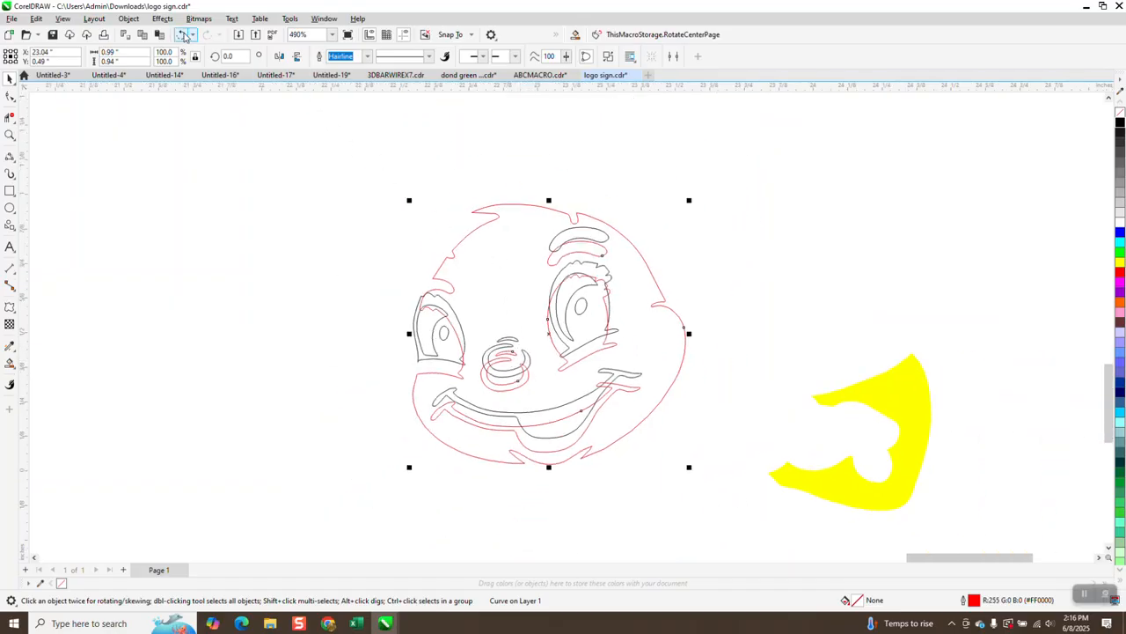
{"action": "left_click", "coordinate": [181, 35]}
Move the red face outline 3 inches to the left of the black features and back again to compare them.
{"action": "key", "text": "Left"}
{"action": "scroll", "coordinate": [602, 301], "scroll_direction": "down", "scroll_amount": 3}
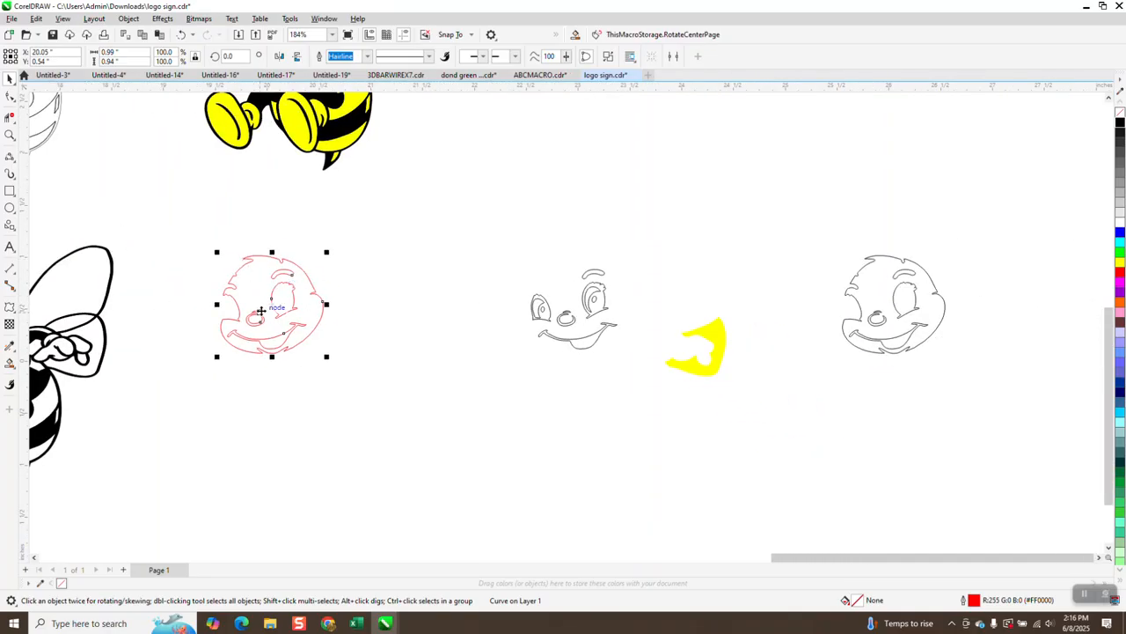
{"action": "key", "text": "Right"}
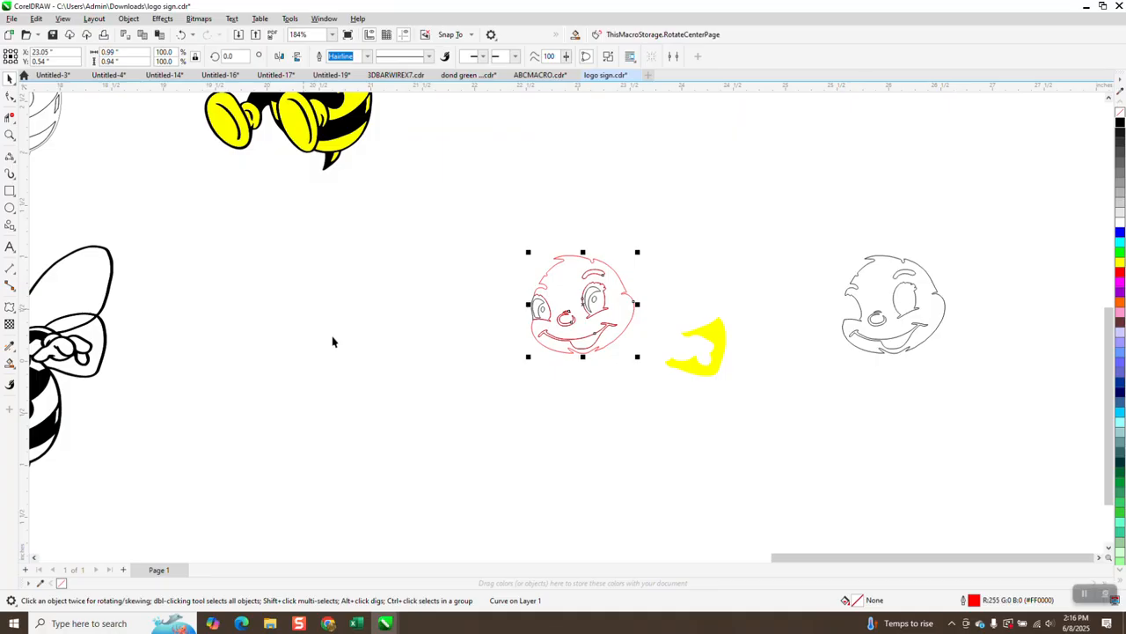
{"action": "scroll", "coordinate": [487, 423], "scroll_direction": "down", "scroll_amount": 2}
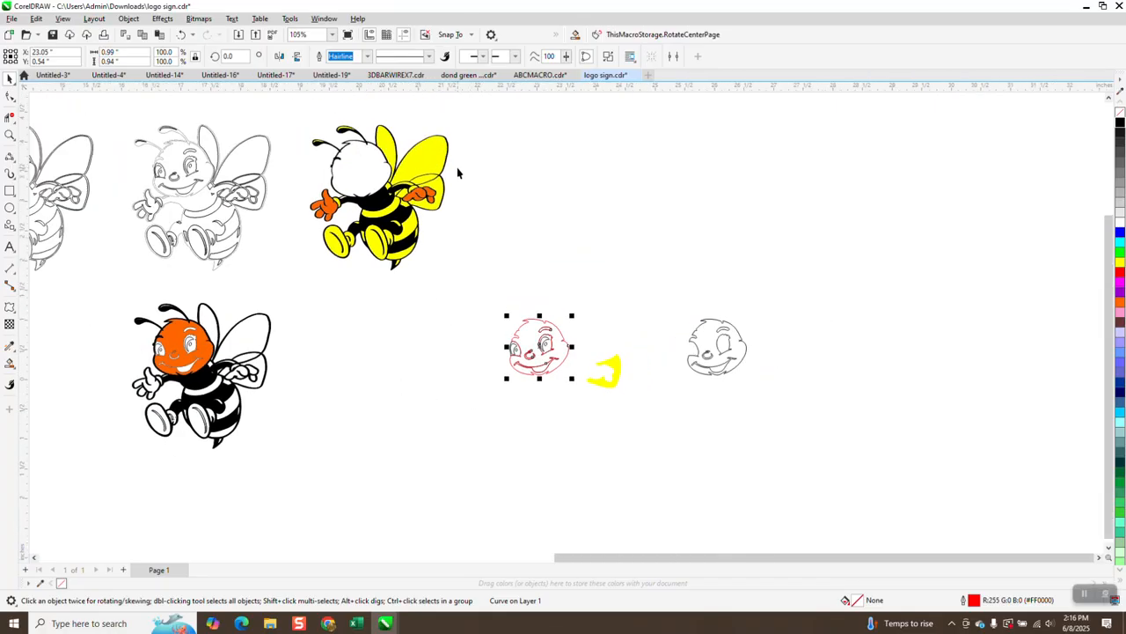
Fill the outlined bee silhouette beside the page with blue.
{"action": "left_click", "coordinate": [444, 169]}
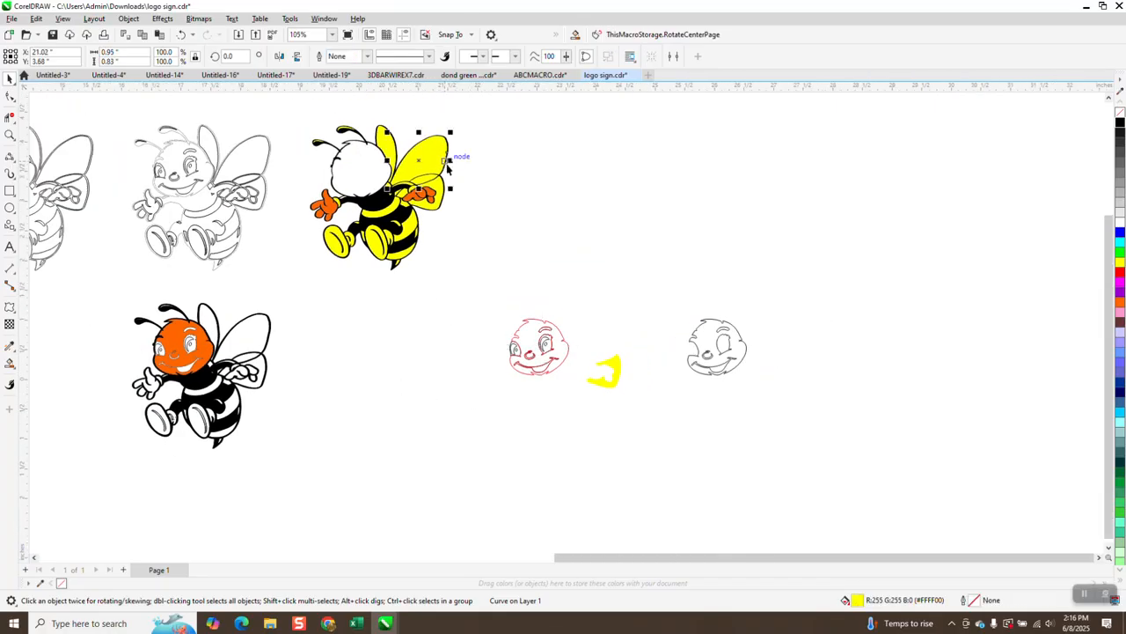
{"action": "left_click", "coordinate": [10, 134]}
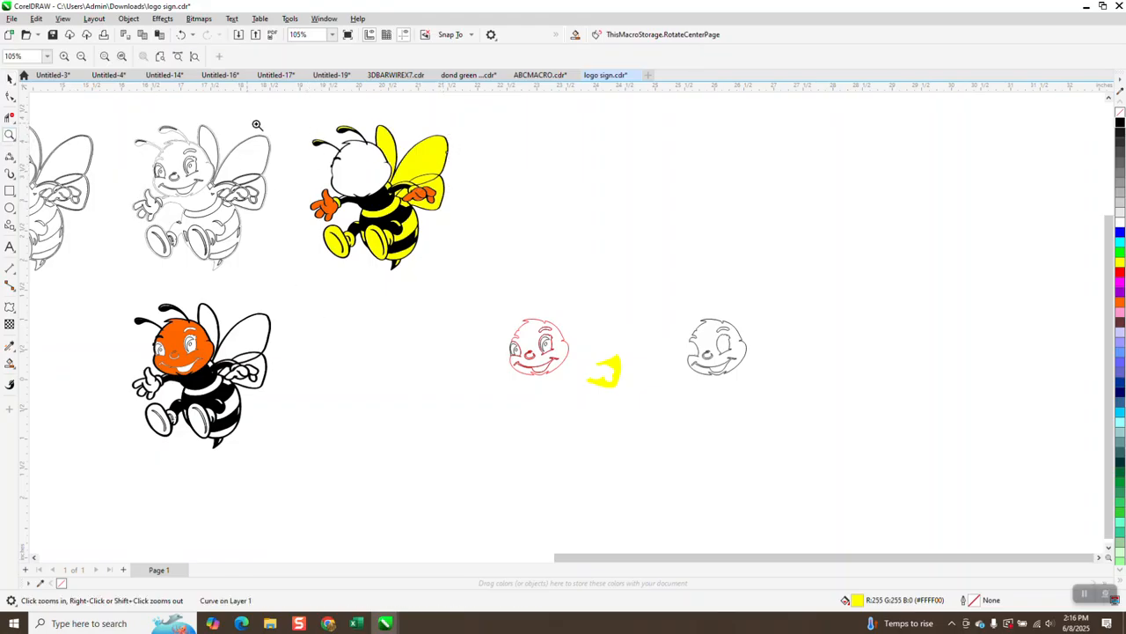
{"action": "left_click_drag", "start_coordinate": [256, 125], "coordinate": [480, 208]}
{"action": "scroll", "coordinate": [487, 211], "scroll_direction": "down", "scroll_amount": 6}
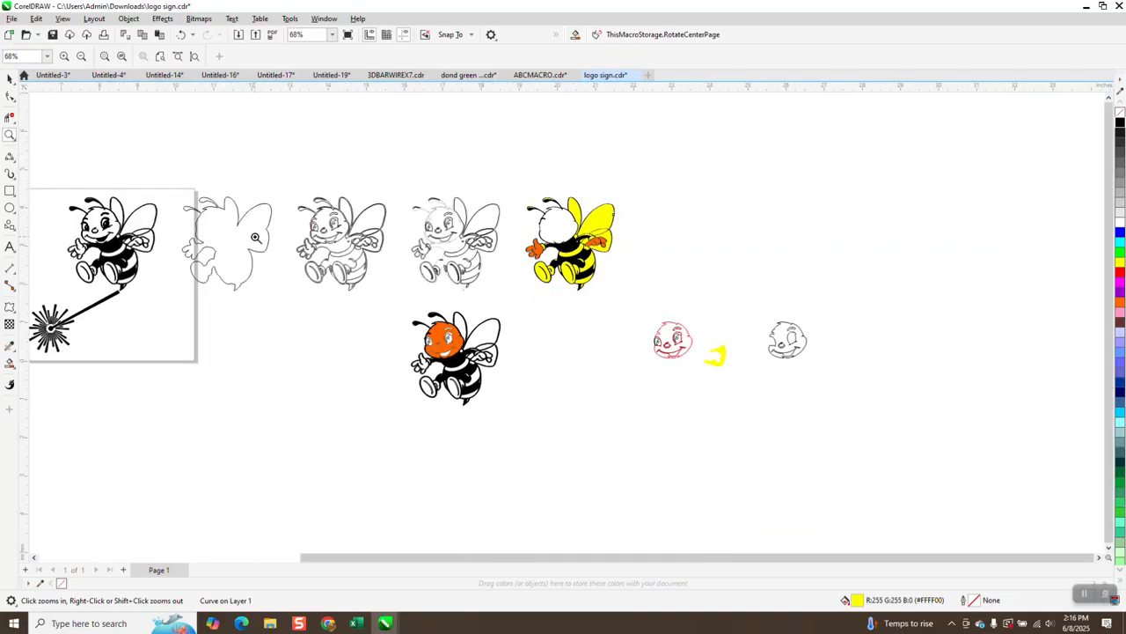
{"action": "left_click", "coordinate": [9, 77]}
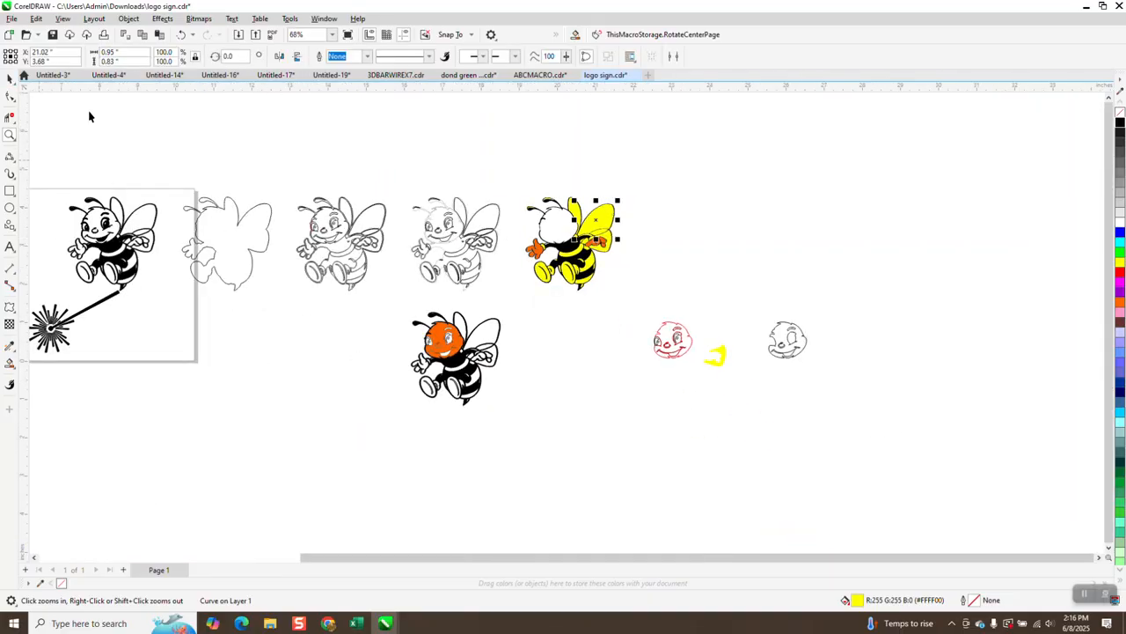
{"action": "left_click", "coordinate": [252, 236]}
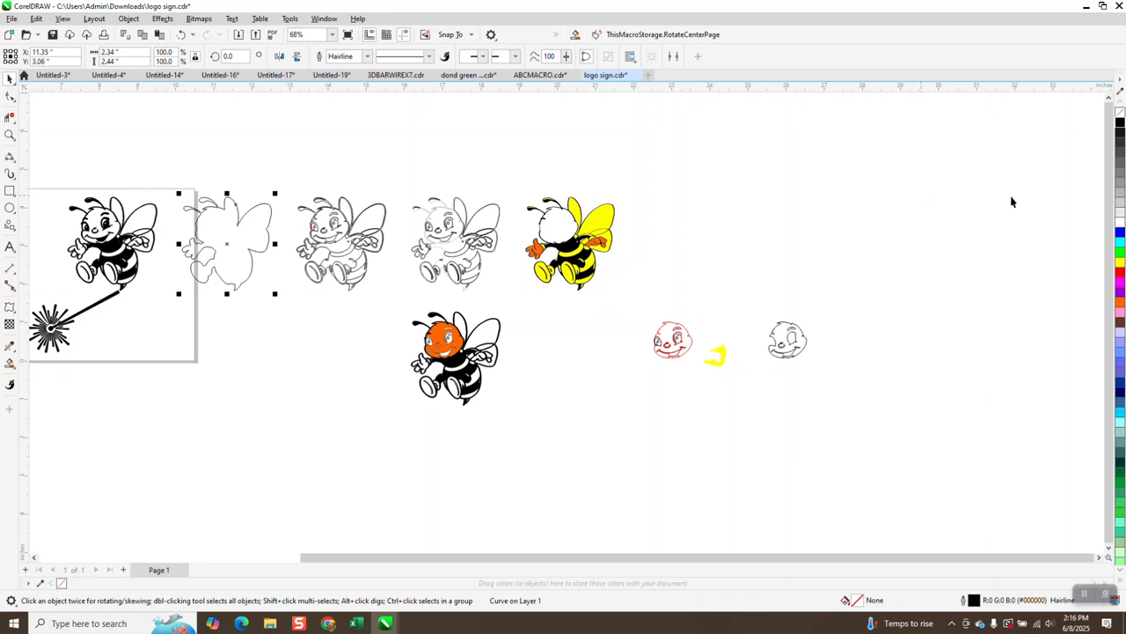
{"action": "left_click", "coordinate": [1119, 231]}
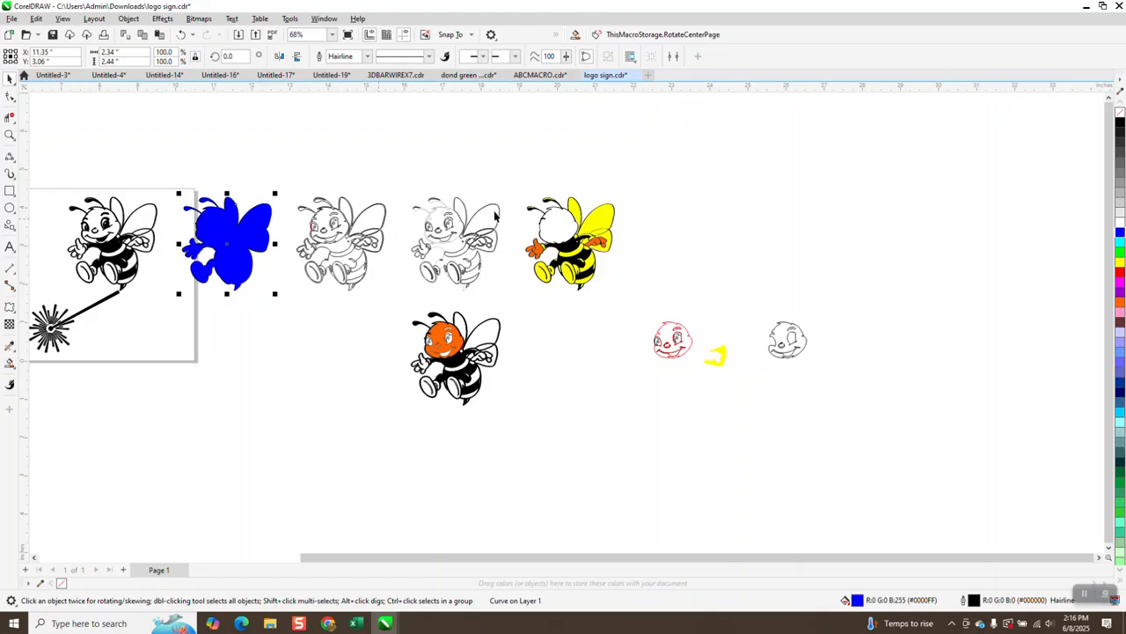
Move the orange face from the black-and-white bee 3 inches right and 3 inches up onto the yellow bee's blank face.
{"action": "left_click", "coordinate": [9, 135]}
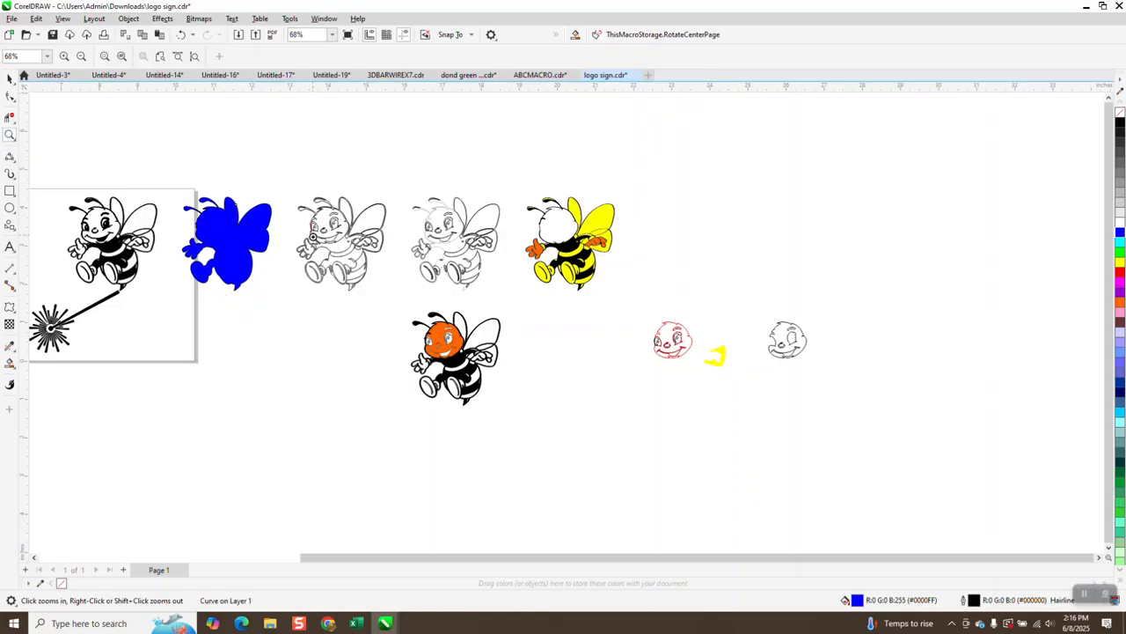
{"action": "left_click_drag", "start_coordinate": [388, 298], "coordinate": [546, 397]}
{"action": "scroll", "coordinate": [507, 340], "scroll_direction": "down", "scroll_amount": 4}
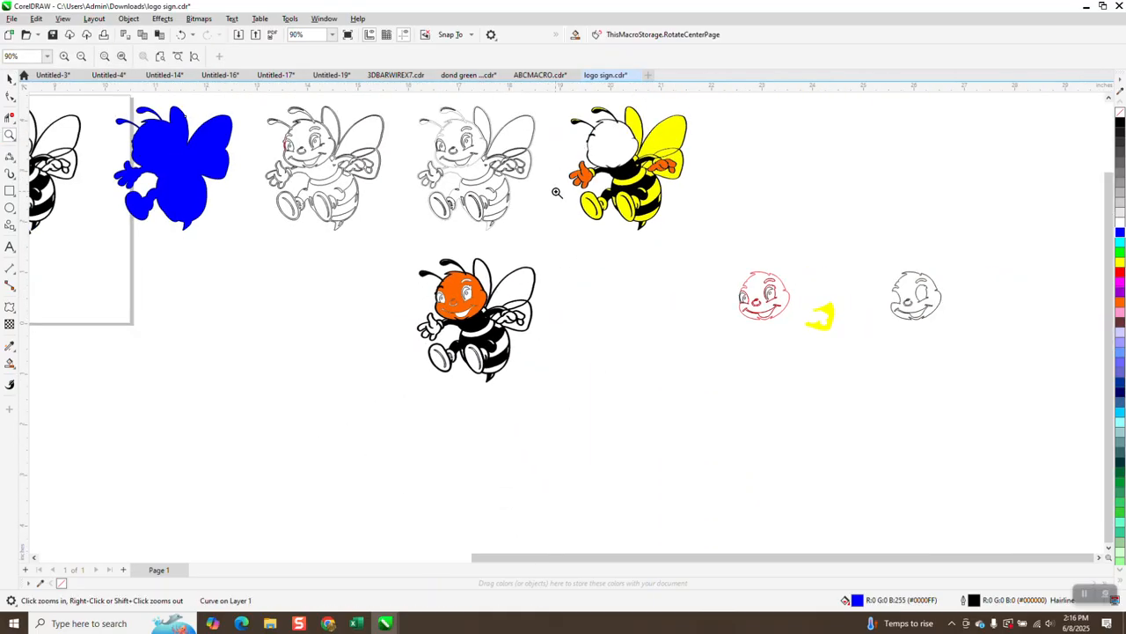
{"action": "left_click", "coordinate": [9, 77]}
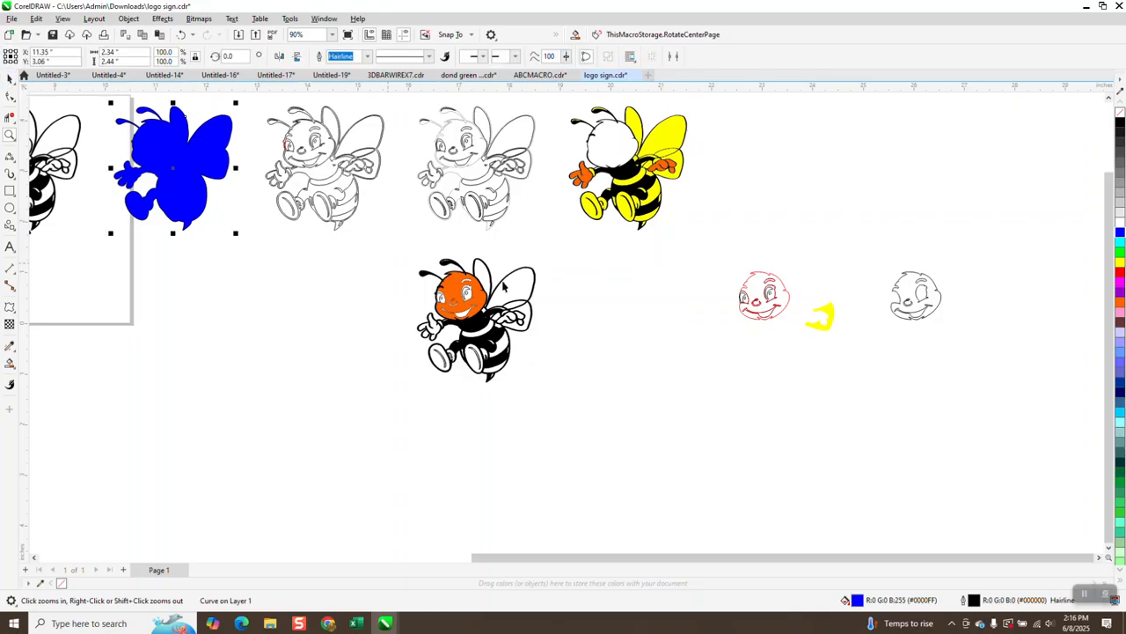
{"action": "left_click", "coordinate": [485, 295]}
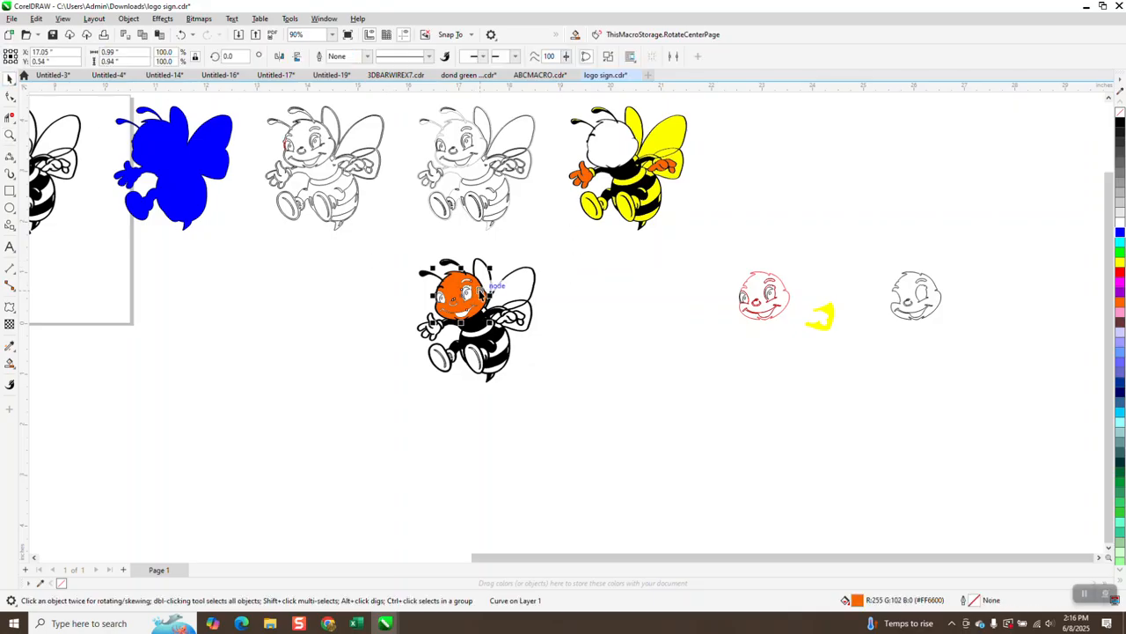
{"action": "left_click_drag", "start_coordinate": [482, 294], "coordinate": [634, 145]}
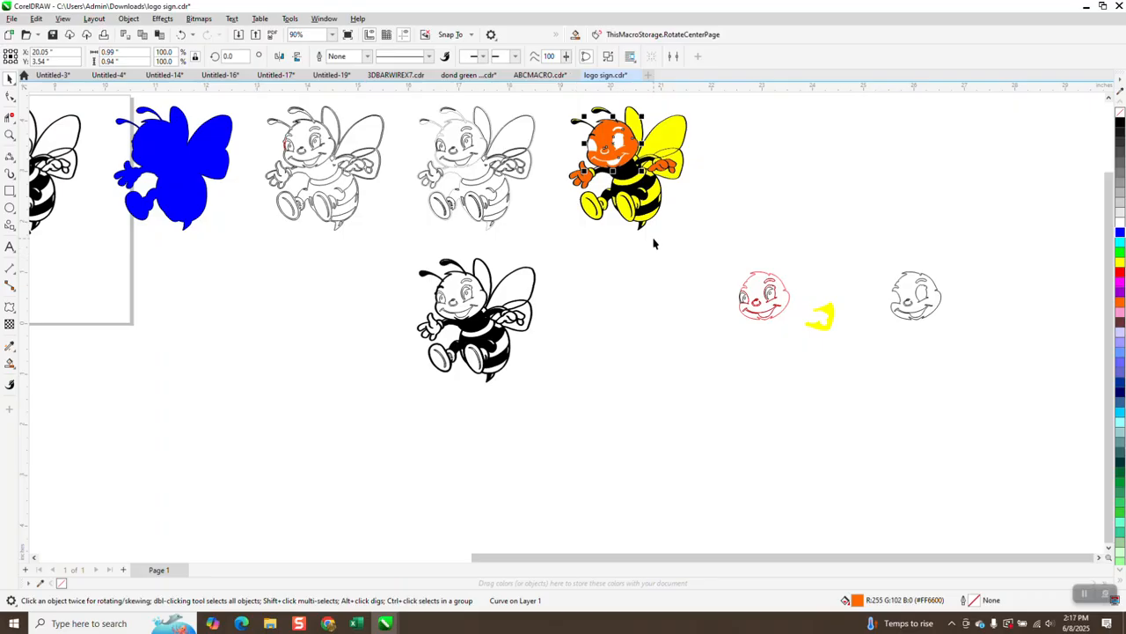
Delete the original logo with its starburst, the blue silhouette, both outline bees and the black-and-white bee, keeping only the coloured bee and face pieces.
{"action": "scroll", "coordinate": [653, 244], "scroll_direction": "down", "scroll_amount": 2}
{"action": "scroll", "coordinate": [670, 293], "scroll_direction": "down", "scroll_amount": 1}
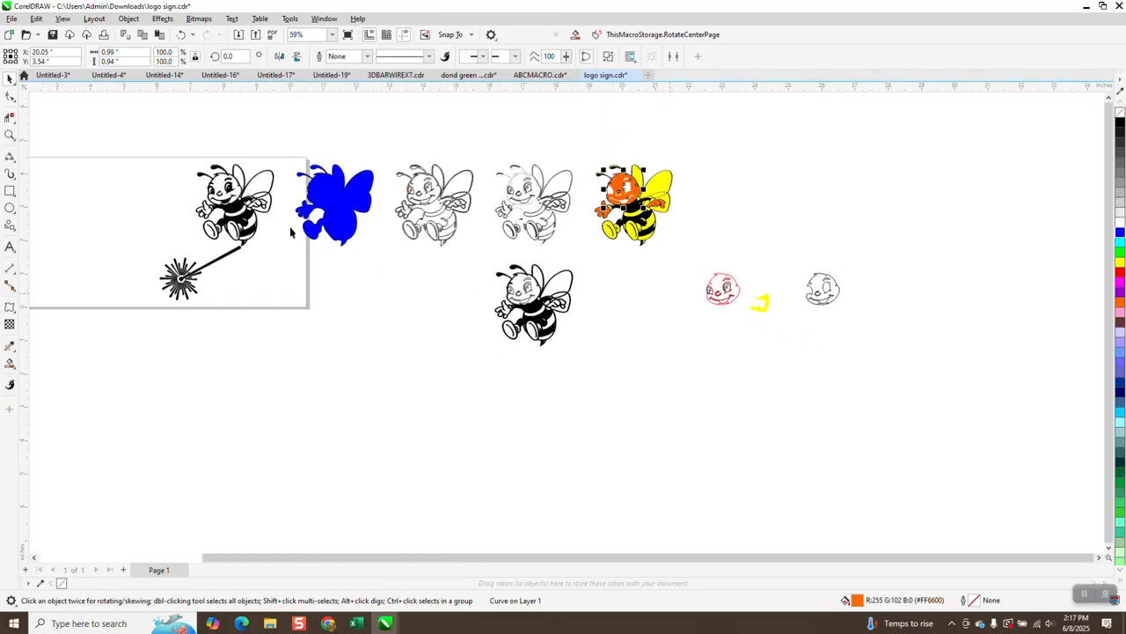
{"action": "left_click_drag", "start_coordinate": [131, 128], "coordinate": [598, 370]}
{"action": "key", "text": "Delete"}
Select the leftover red face, yellow piece and black face outline and examine them up close.
{"action": "left_click_drag", "start_coordinate": [694, 271], "coordinate": [878, 345]}
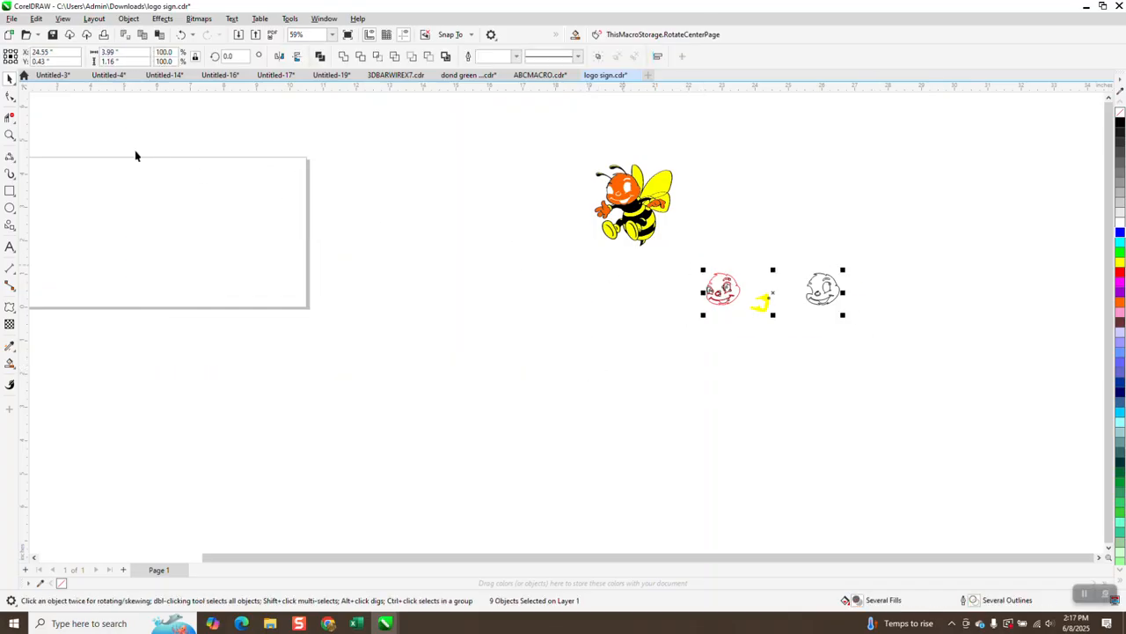
{"action": "left_click", "coordinate": [10, 134]}
{"action": "left_click_drag", "start_coordinate": [694, 276], "coordinate": [882, 357]}
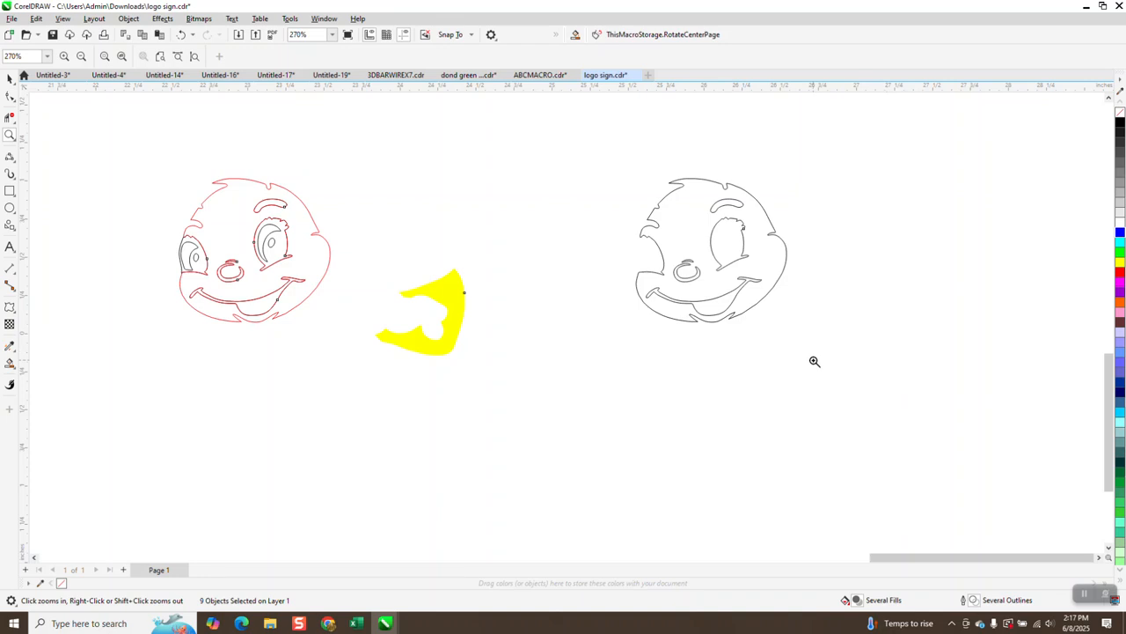
{"action": "scroll", "coordinate": [317, 306], "scroll_direction": "down", "scroll_amount": 10}
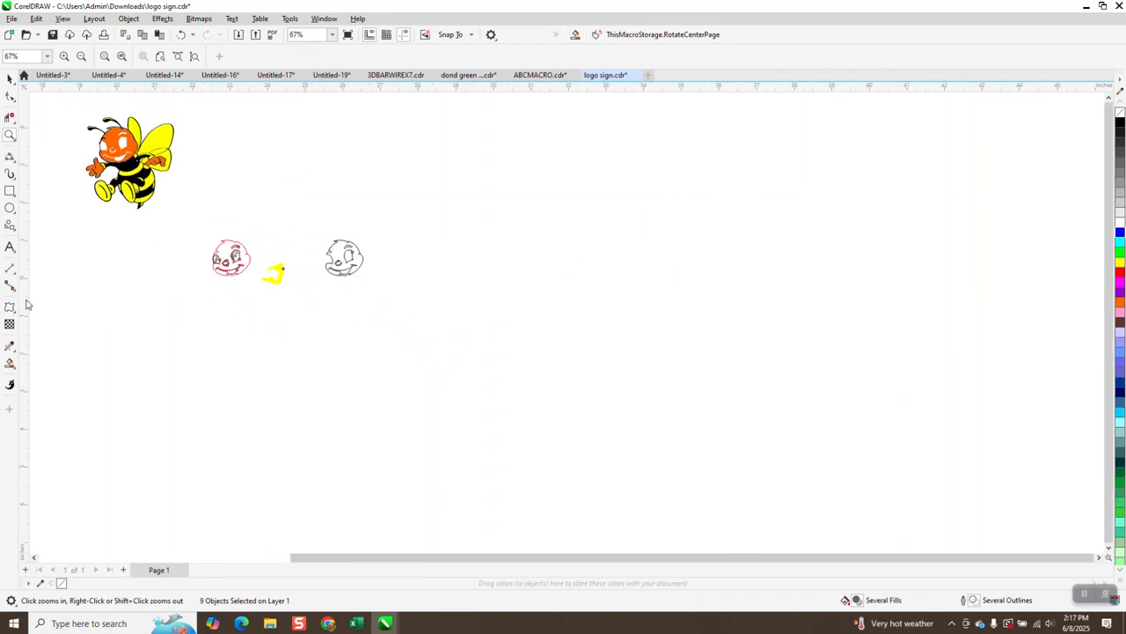
Smart Fill both eyes of the red face outline with black and move each filled eye 3 inches up.
{"action": "left_click", "coordinate": [10, 362]}
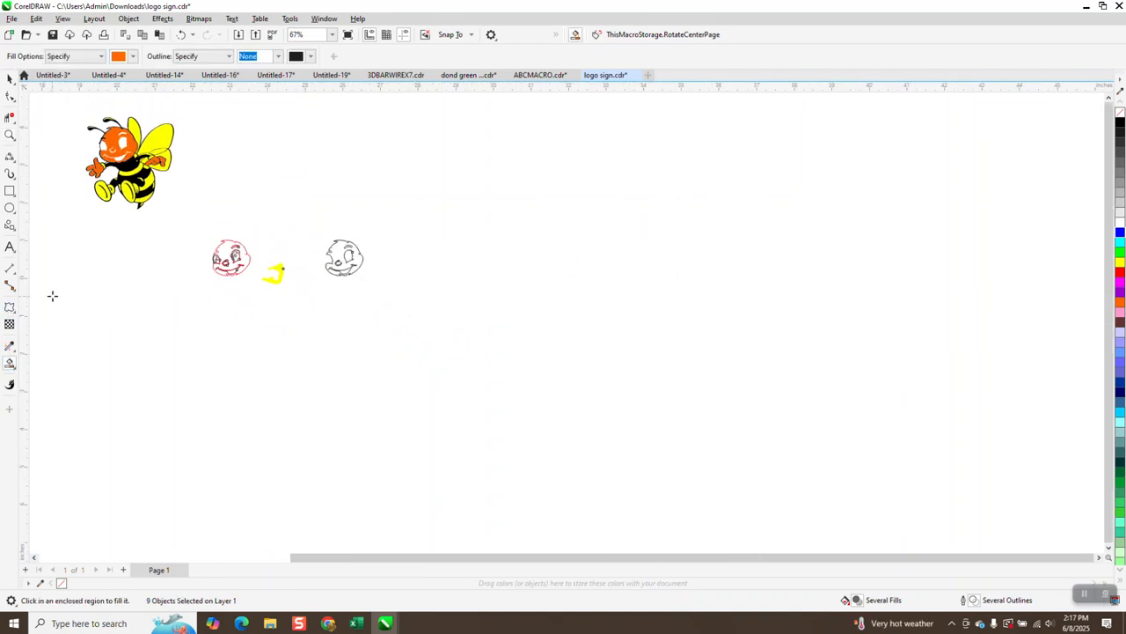
{"action": "left_click", "coordinate": [132, 56]}
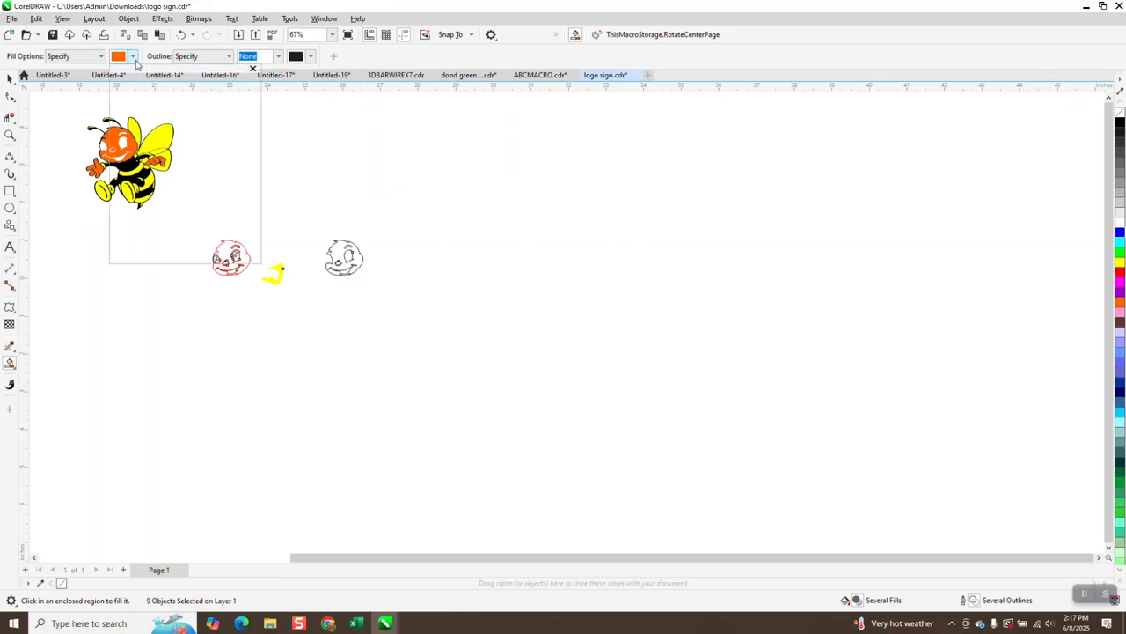
{"action": "left_click", "coordinate": [127, 117]}
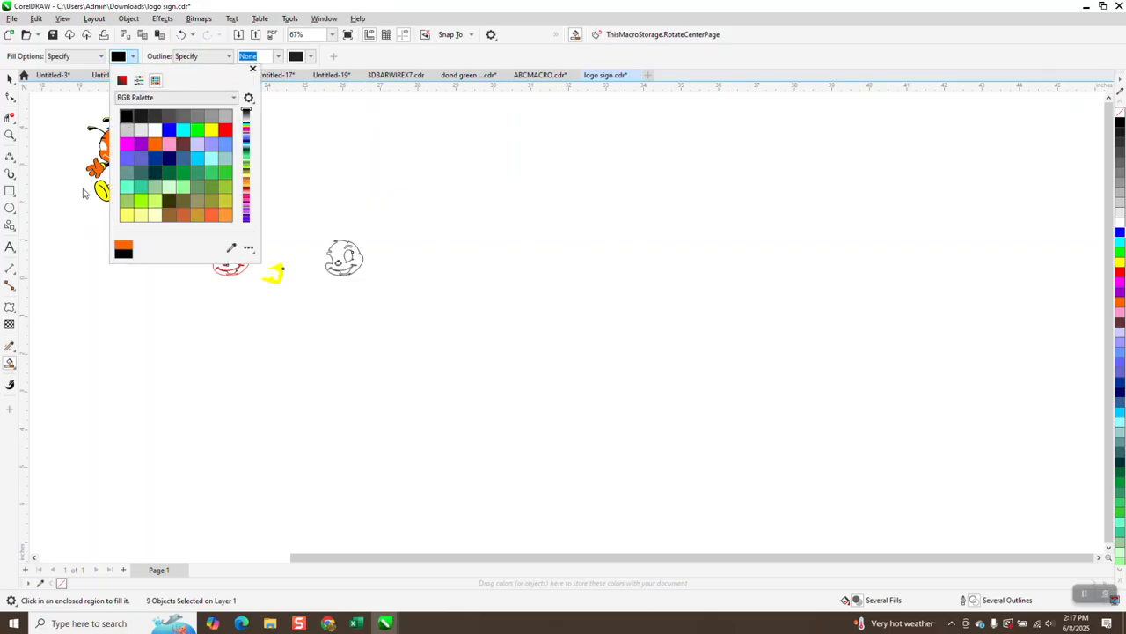
{"action": "left_click", "coordinate": [12, 139]}
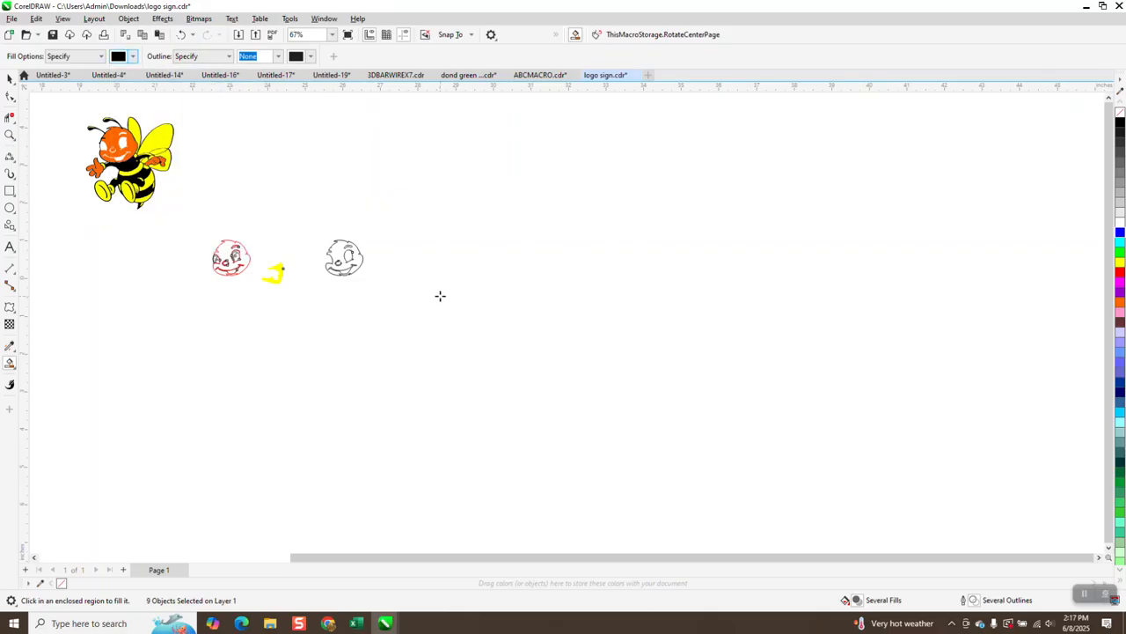
{"action": "left_click", "coordinate": [10, 135]}
{"action": "left_click_drag", "start_coordinate": [193, 229], "coordinate": [345, 304]}
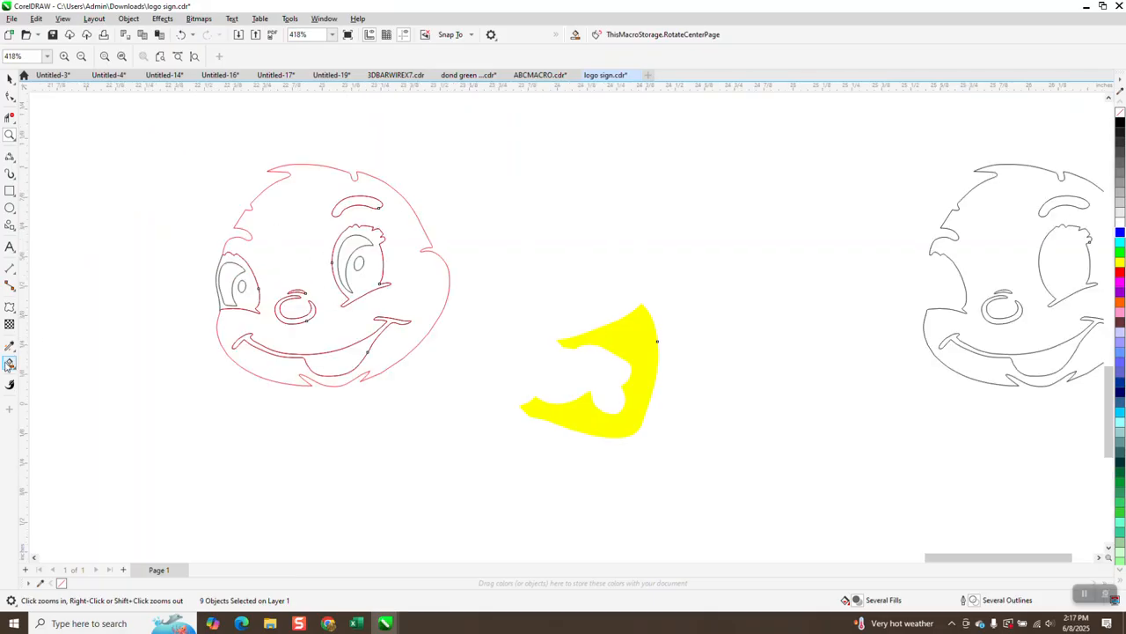
{"action": "left_click", "coordinate": [9, 363]}
{"action": "left_click", "coordinate": [250, 281]}
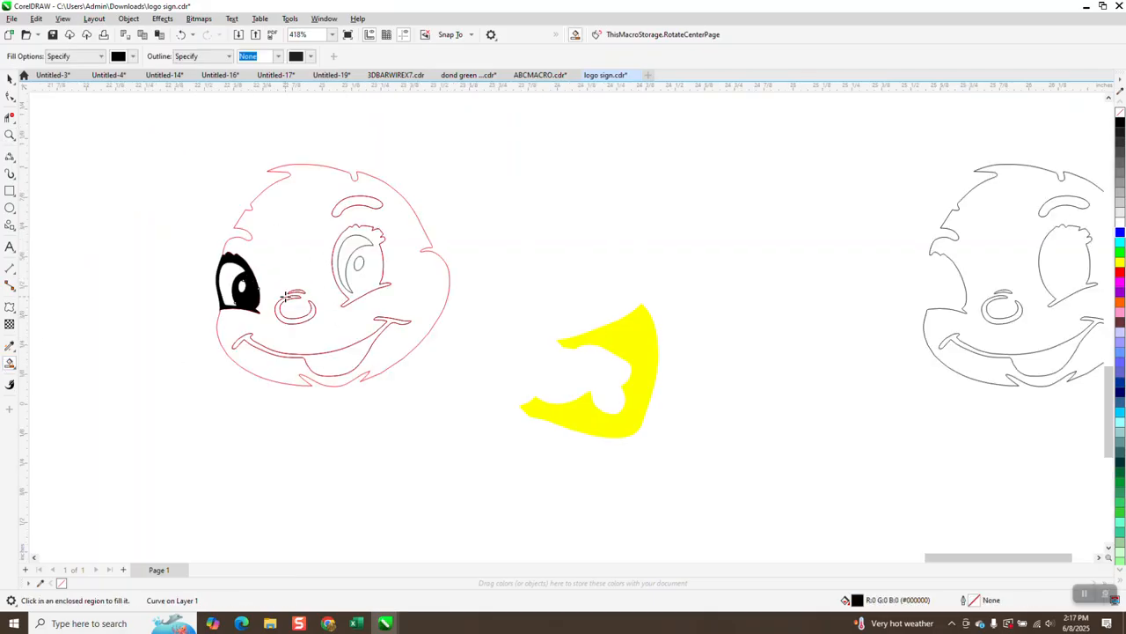
{"action": "key", "text": "ctrl+z"}
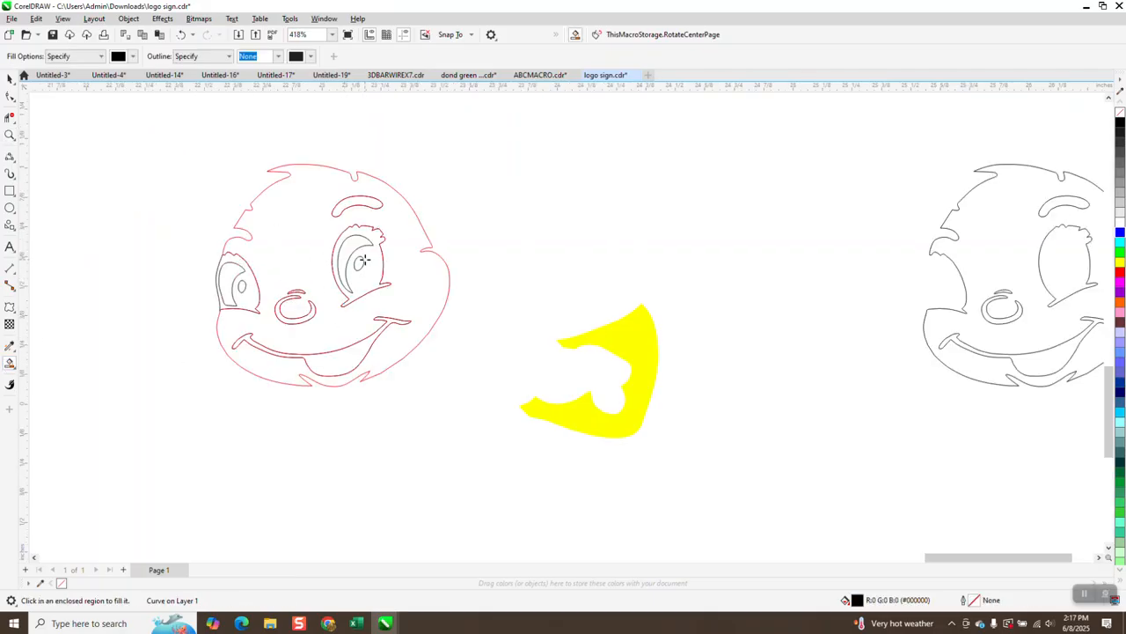
{"action": "left_click", "coordinate": [364, 260]}
{"action": "key", "text": "ctrl+z"}
Smart Fill the mouth, nose and eyebrow of the red face outline with black and move them 3 inches up beside the eyes.
{"action": "scroll", "coordinate": [382, 369], "scroll_direction": "down", "scroll_amount": 5}
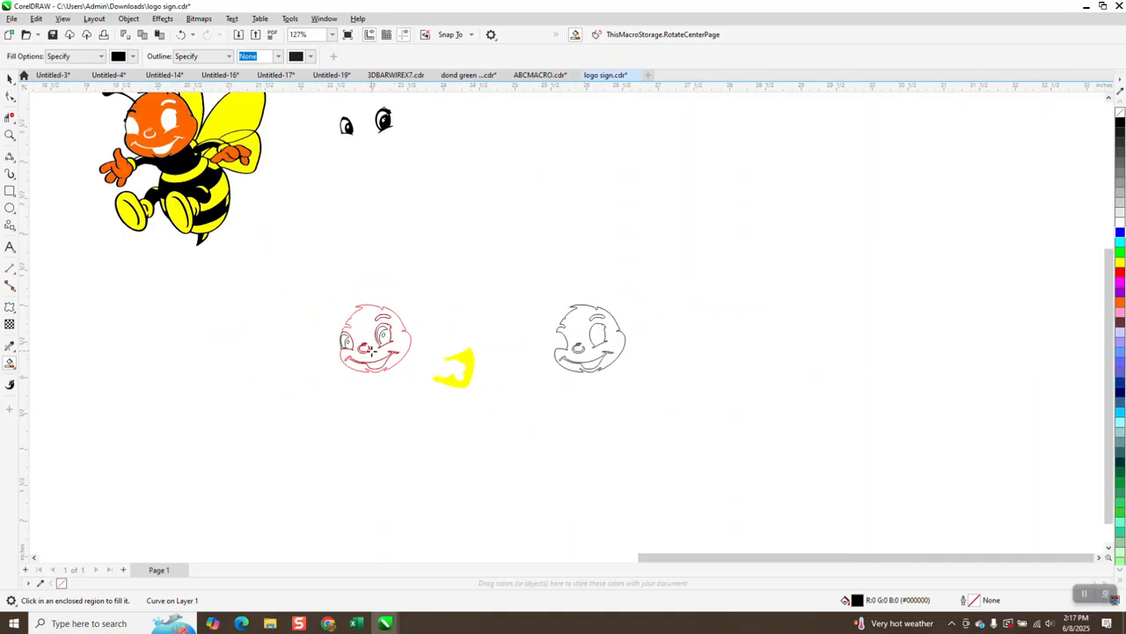
{"action": "left_click", "coordinate": [374, 363]}
{"action": "key", "text": "Up"}
{"action": "left_click", "coordinate": [10, 135]}
{"action": "left_click_drag", "start_coordinate": [324, 282], "coordinate": [603, 455]}
{"action": "left_click", "coordinate": [10, 363]}
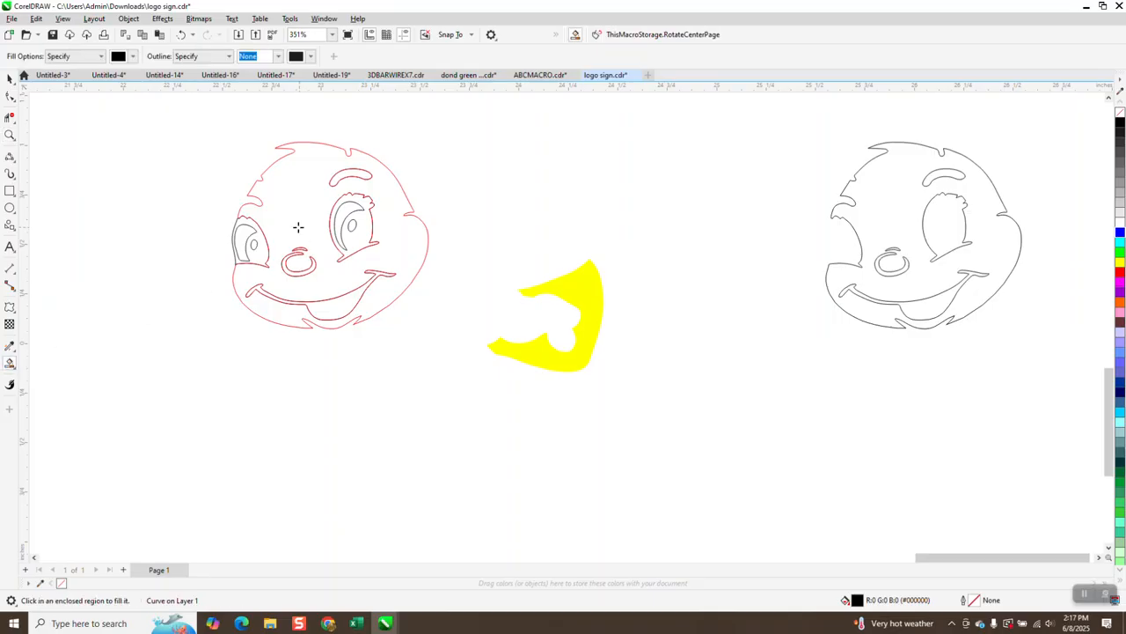
{"action": "left_click", "coordinate": [297, 274]}
{"action": "scroll", "coordinate": [404, 331], "scroll_direction": "down", "scroll_amount": 4}
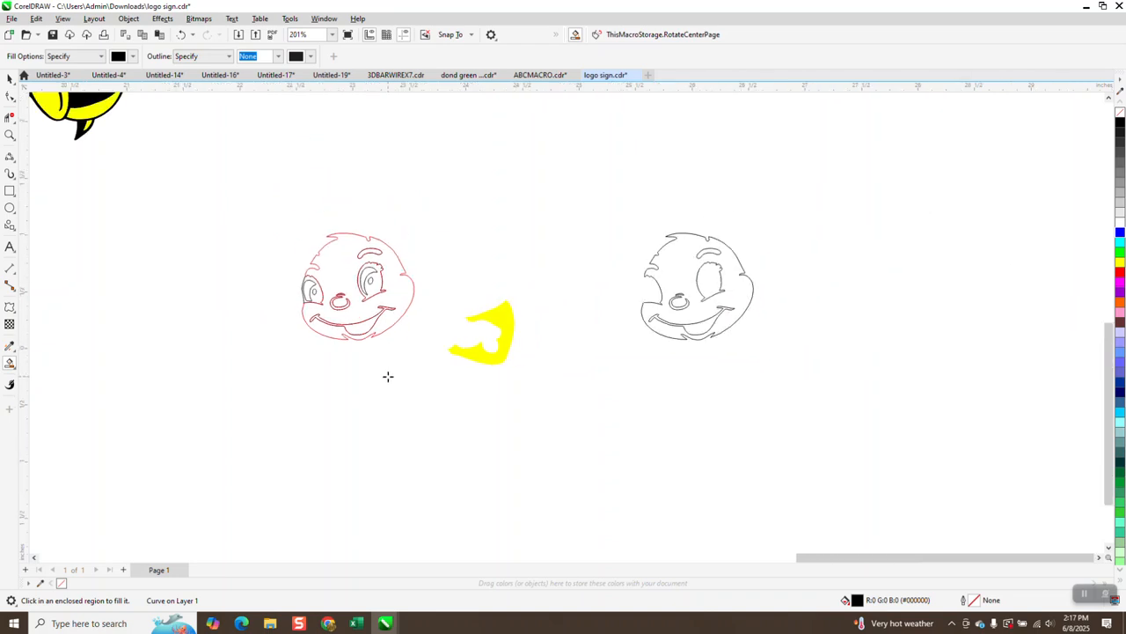
{"action": "scroll", "coordinate": [398, 370], "scroll_direction": "down", "scroll_amount": 1}
Move all the black face features together 3 inches left onto the bee's orange face and check the fit up close.
{"action": "left_click", "coordinate": [10, 78]}
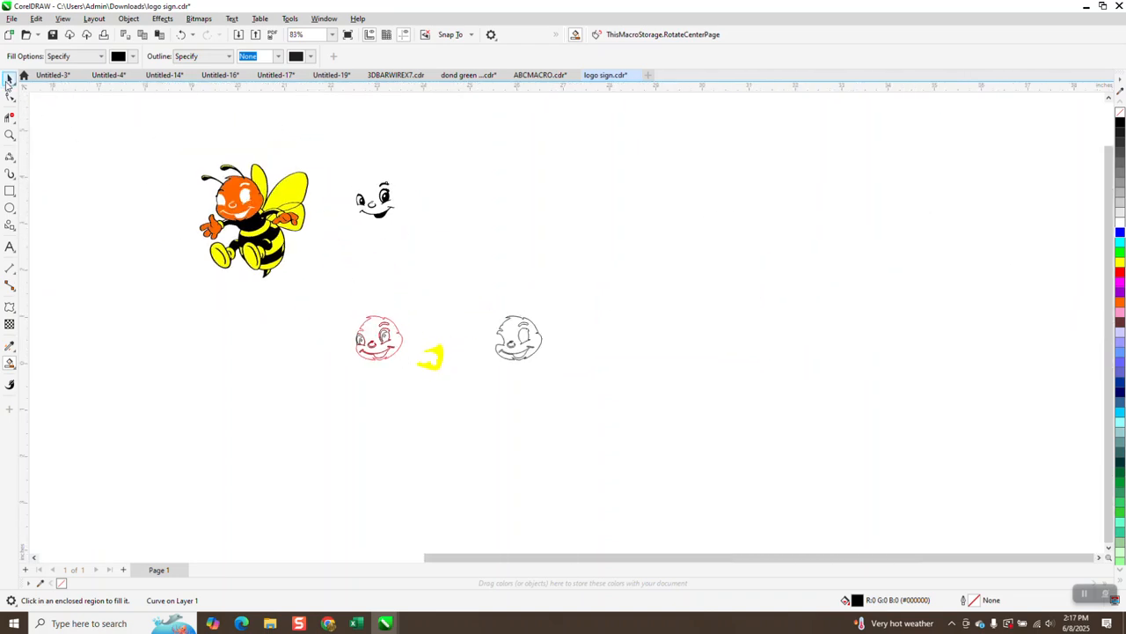
{"action": "left_click", "coordinate": [385, 186]}
{"action": "left_click_drag", "start_coordinate": [396, 221], "coordinate": [431, 232]}
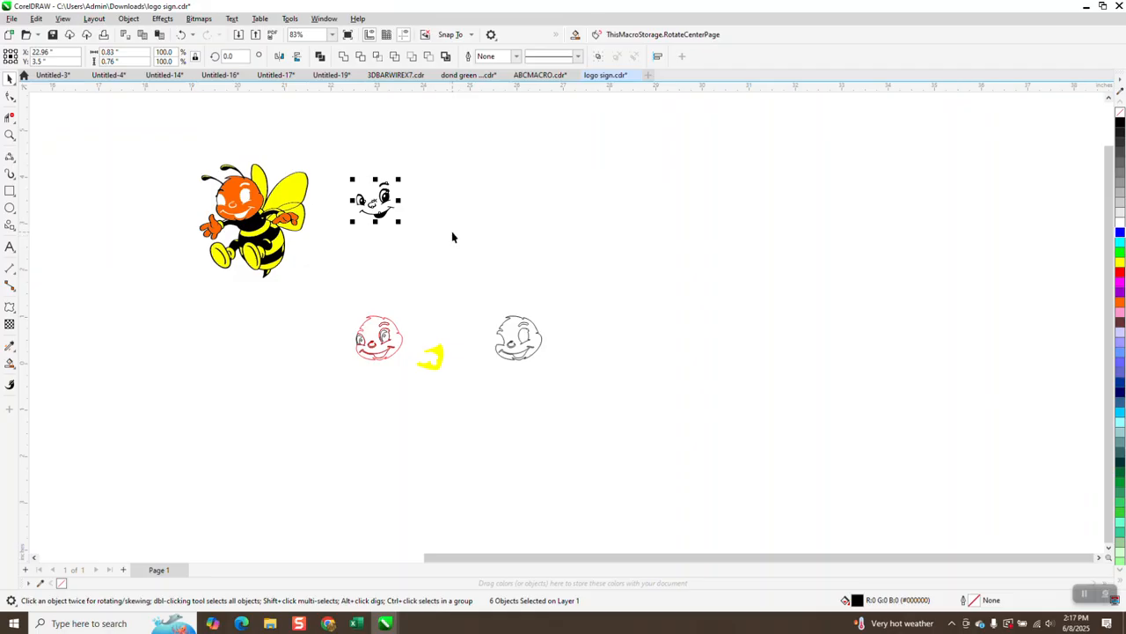
{"action": "key", "text": "Left"}
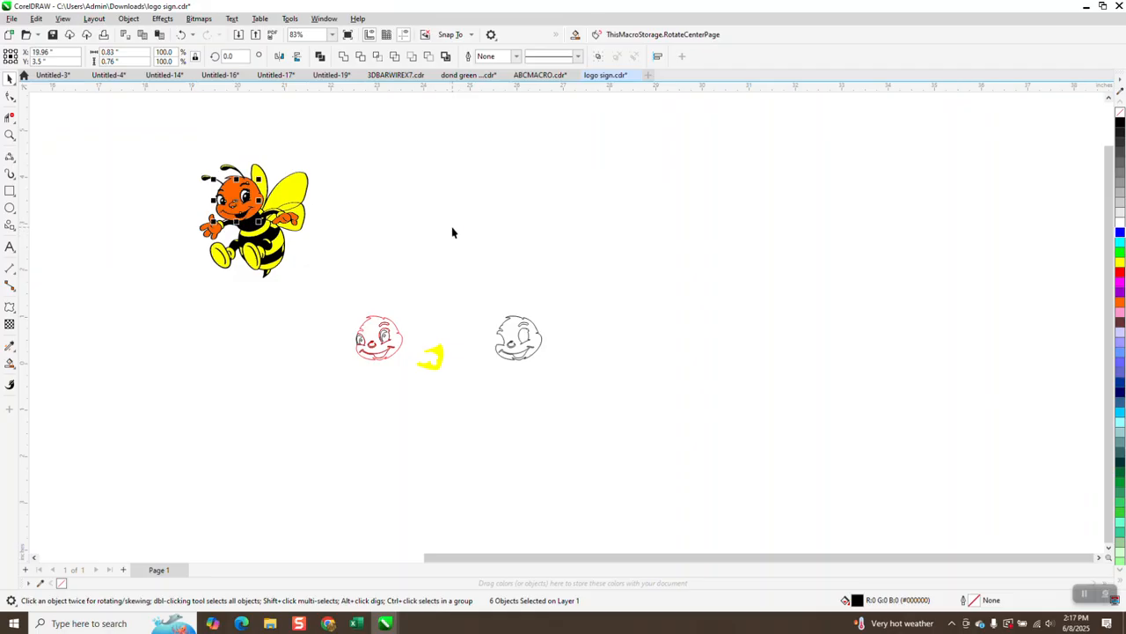
{"action": "left_click", "coordinate": [10, 134]}
{"action": "left_click", "coordinate": [249, 203]}
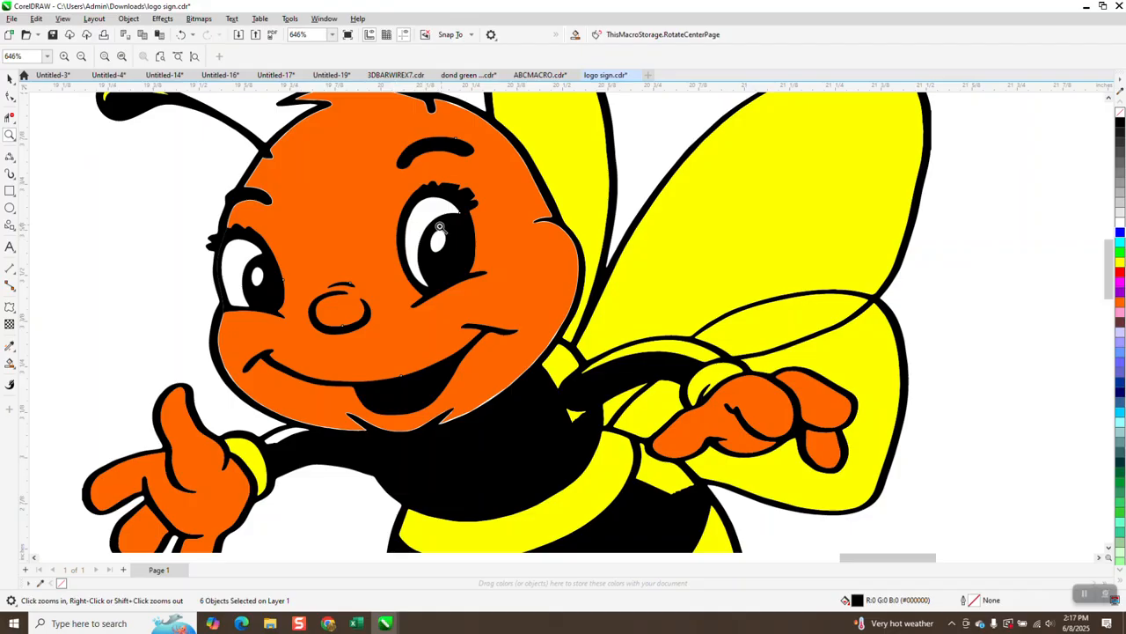
{"action": "scroll", "coordinate": [438, 227], "scroll_direction": "down", "scroll_amount": 10}
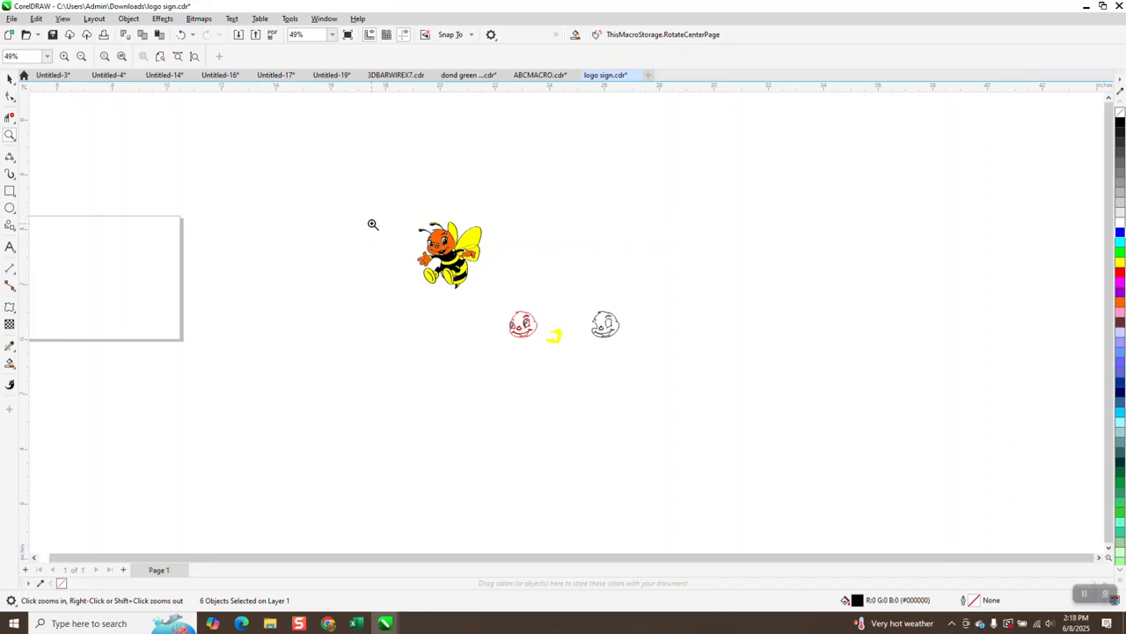
Delete the leftover red face outline, yellow piece and black face outline below the finished bee.
{"action": "left_click", "coordinate": [14, 79]}
{"action": "left_click_drag", "start_coordinate": [479, 291], "coordinate": [637, 367]}
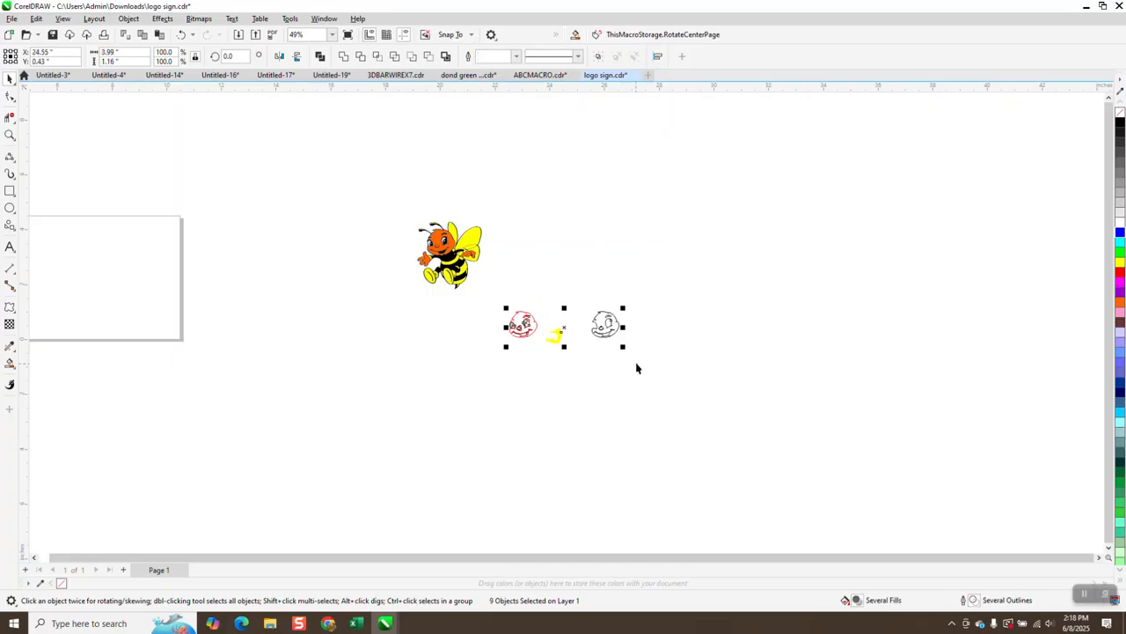
{"action": "key", "text": "Delete"}
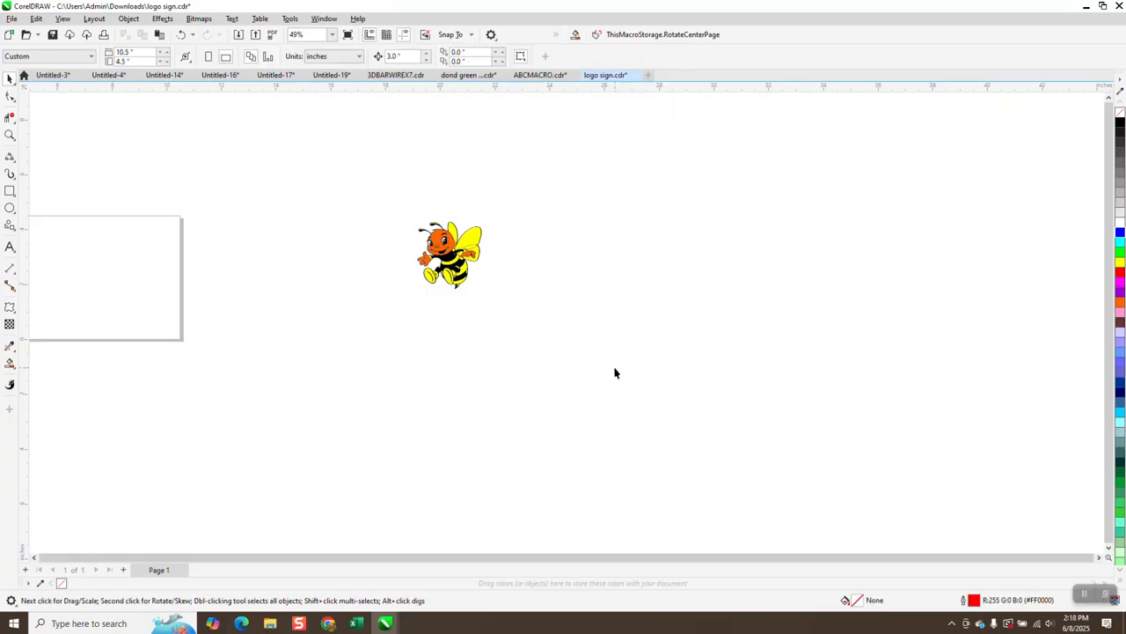
Open Find and Replace for objects, build a query from the bee's main black shape and find all matches.
{"action": "left_click", "coordinate": [10, 135]}
{"action": "left_click_drag", "start_coordinate": [377, 206], "coordinate": [553, 318]}
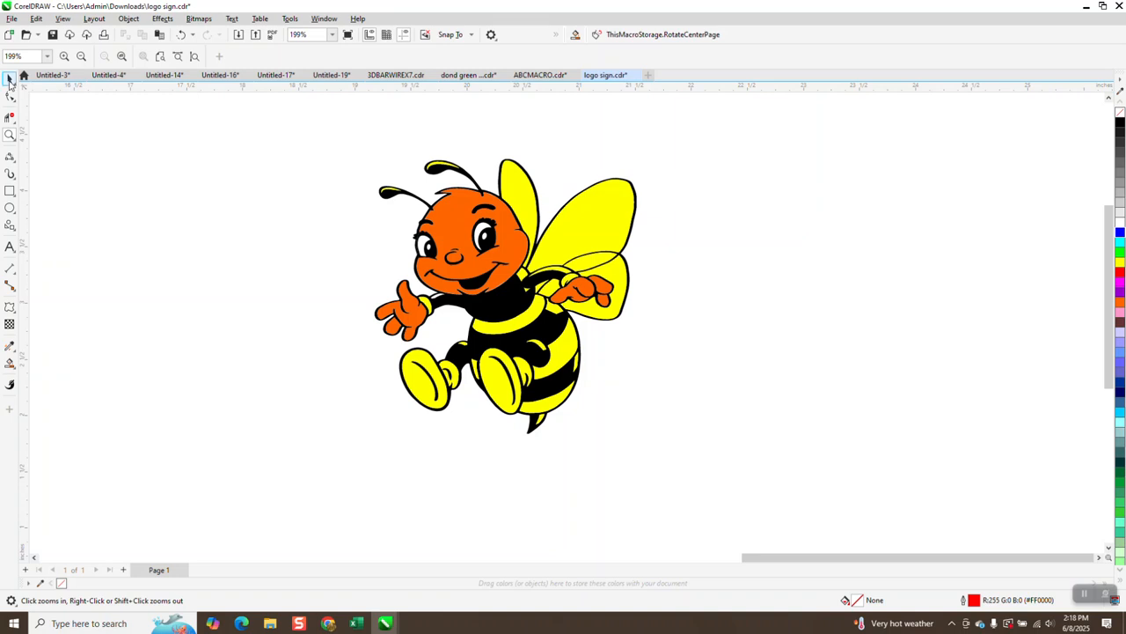
{"action": "left_click", "coordinate": [10, 78]}
{"action": "left_click", "coordinate": [36, 18]}
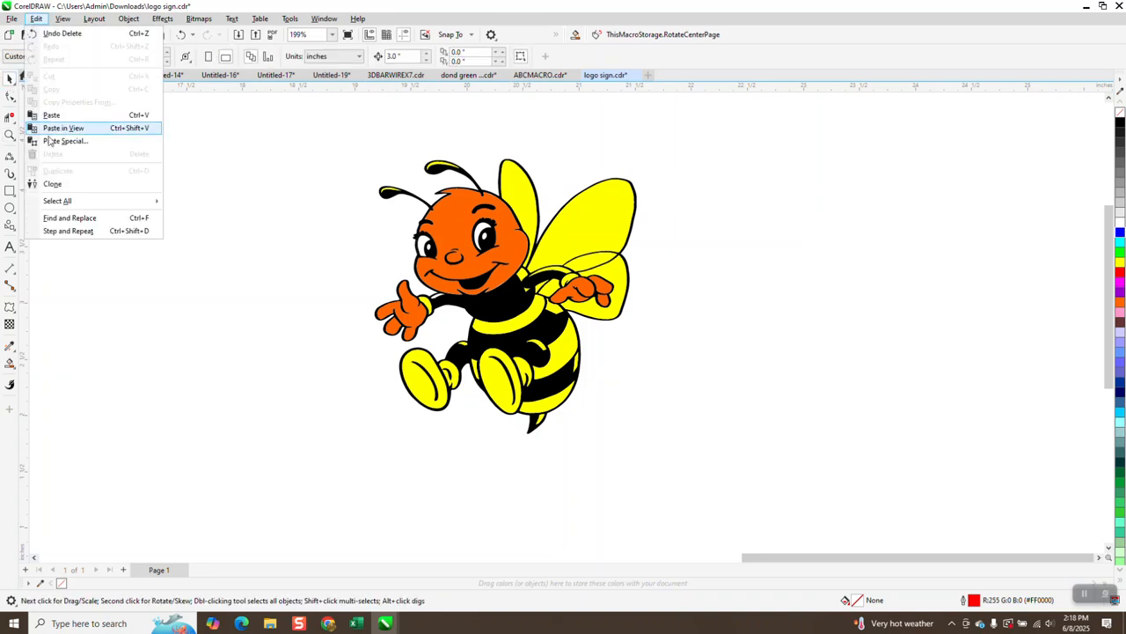
{"action": "left_click", "coordinate": [80, 219]}
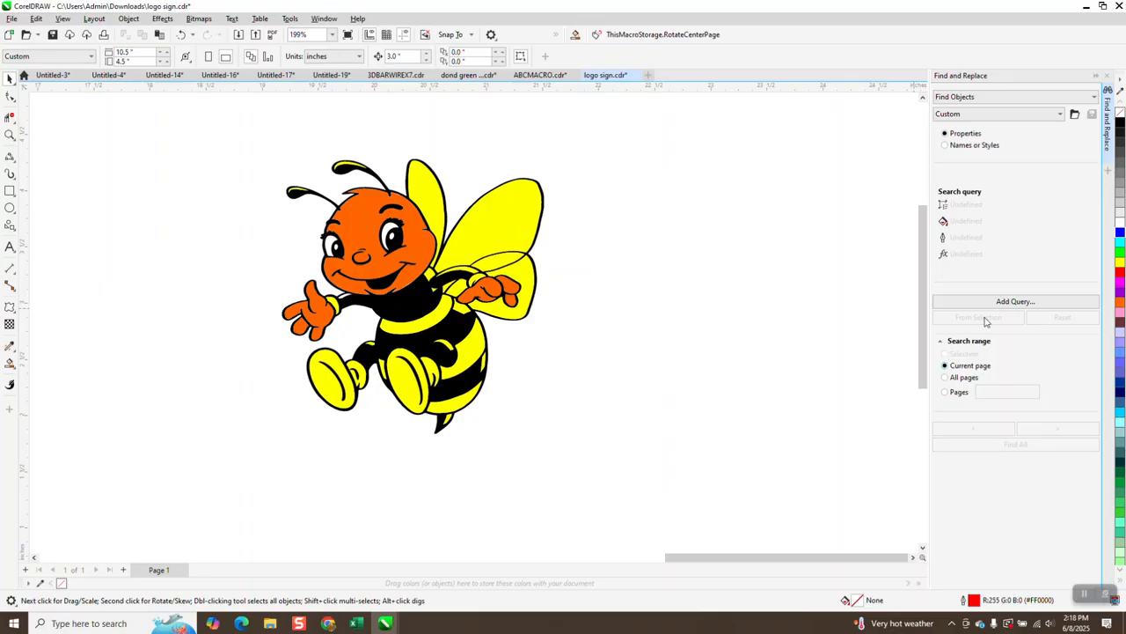
{"action": "left_click", "coordinate": [543, 219]}
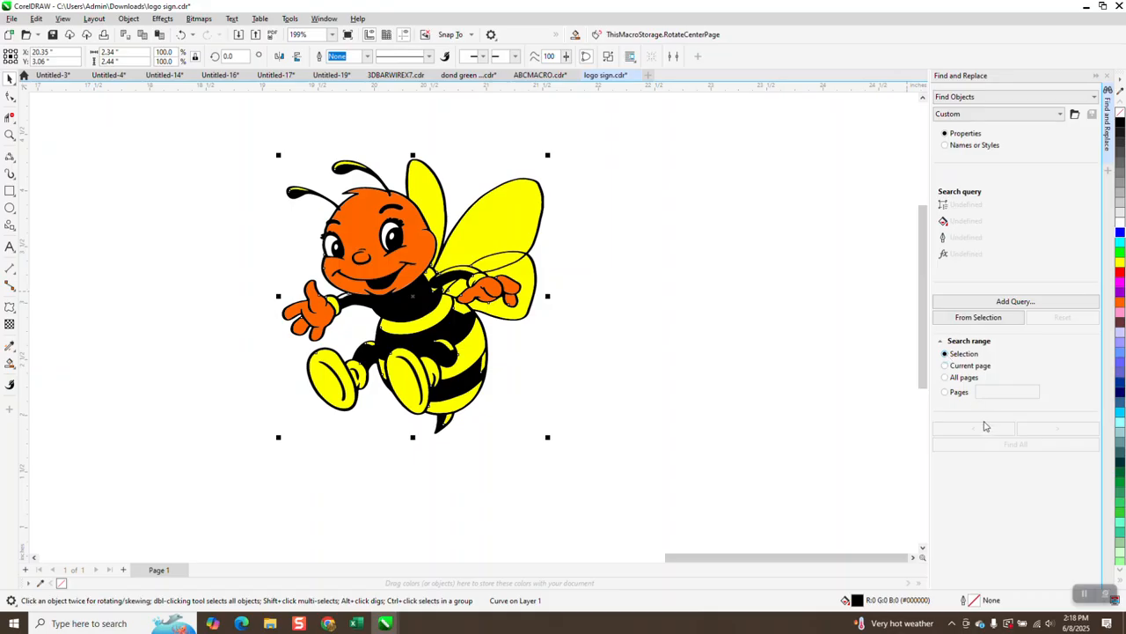
{"action": "scroll", "coordinate": [836, 386], "scroll_direction": "down", "scroll_amount": 1}
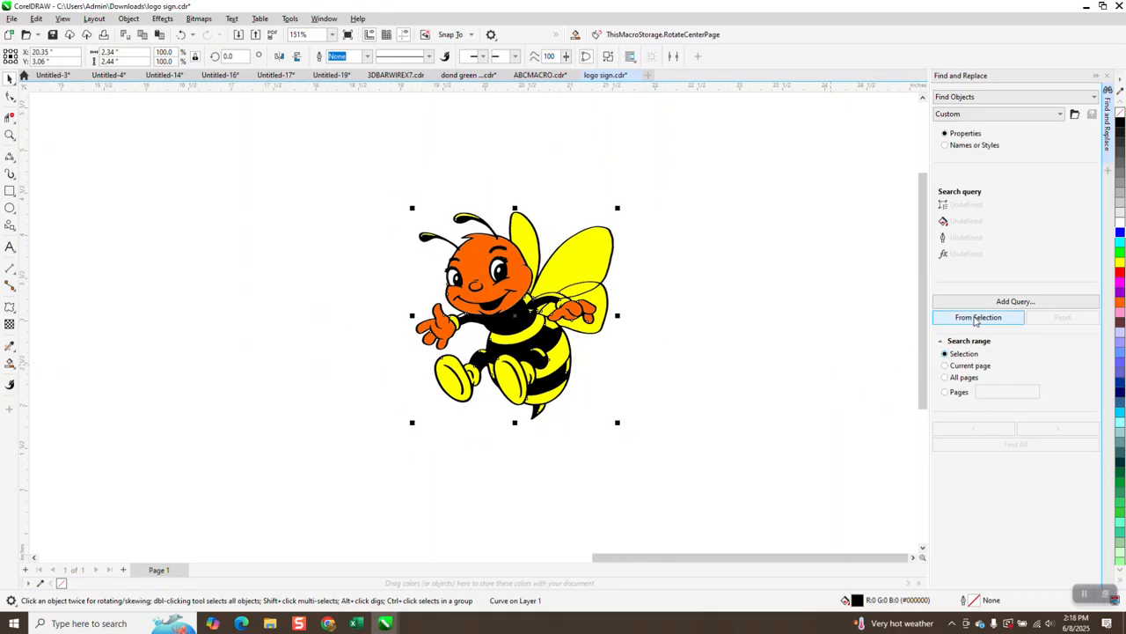
{"action": "left_click", "coordinate": [975, 318]}
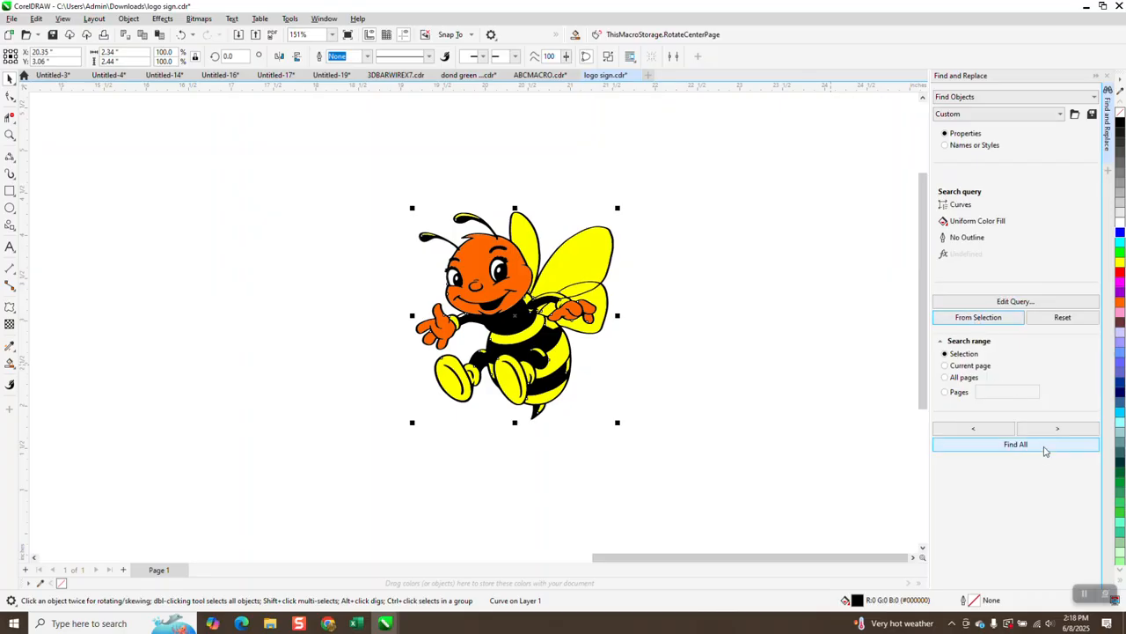
{"action": "left_click", "coordinate": [1038, 448]}
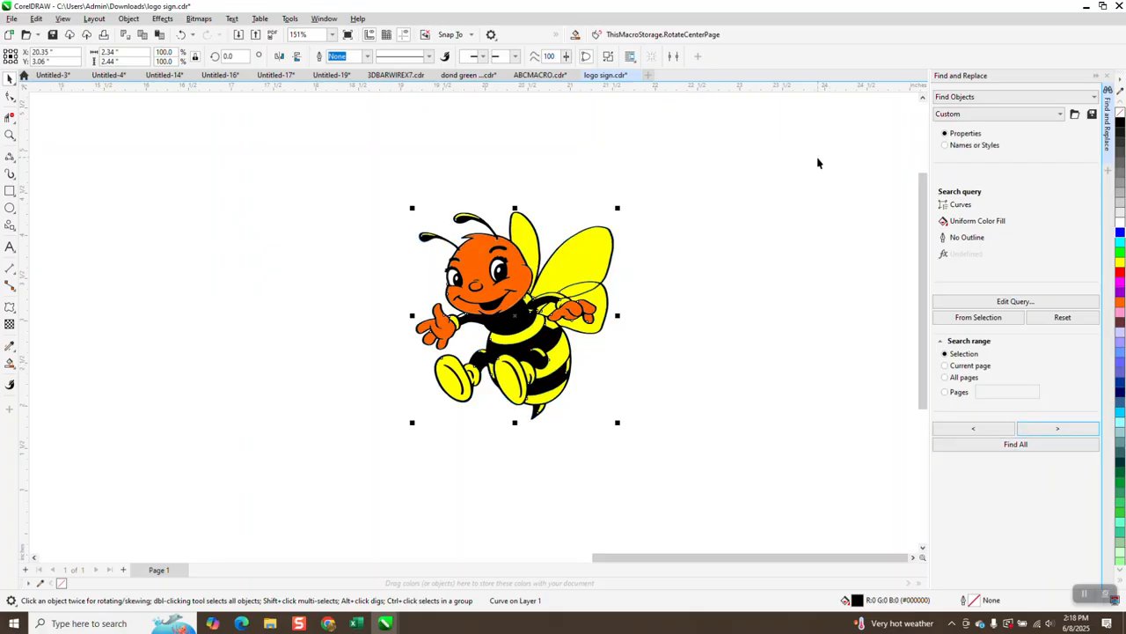
Move the bee's main black shape 3 inches left and replace its fill with a black outline.
{"action": "left_click", "coordinate": [520, 204]}
{"action": "left_click", "coordinate": [468, 223]}
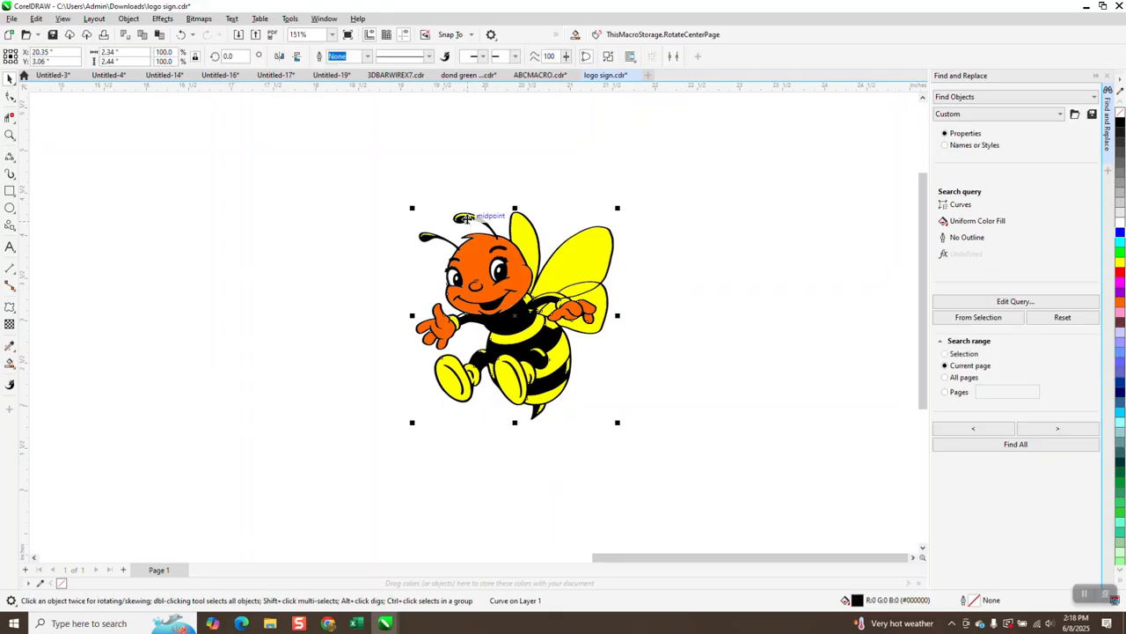
{"action": "key", "text": "Left"}
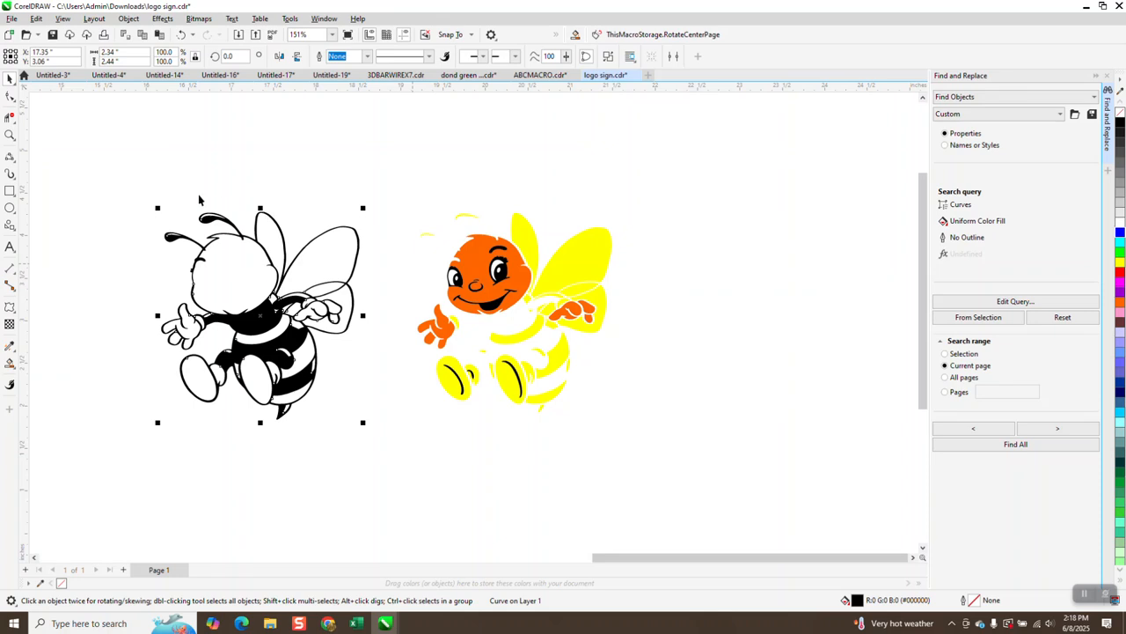
{"action": "left_click_drag", "start_coordinate": [123, 174], "coordinate": [384, 433]}
{"action": "left_click", "coordinate": [1121, 113]}
{"action": "right_click", "coordinate": [1121, 122]}
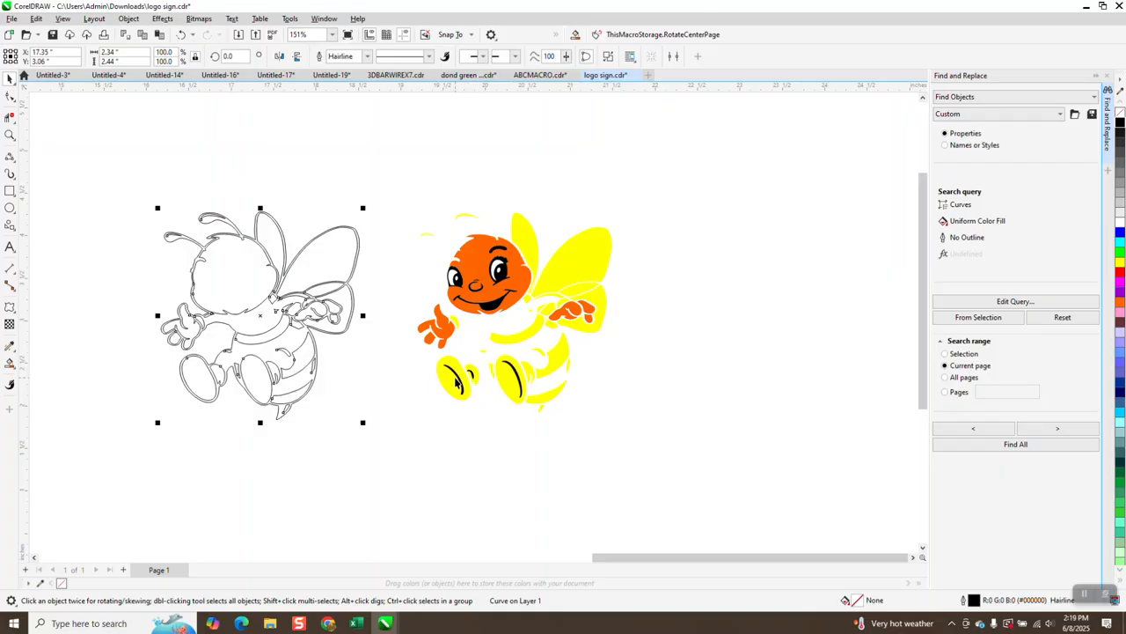
Undo the fill and outline change and the 3-inch move of the bee's main black shape.
{"action": "left_click", "coordinate": [182, 35]}
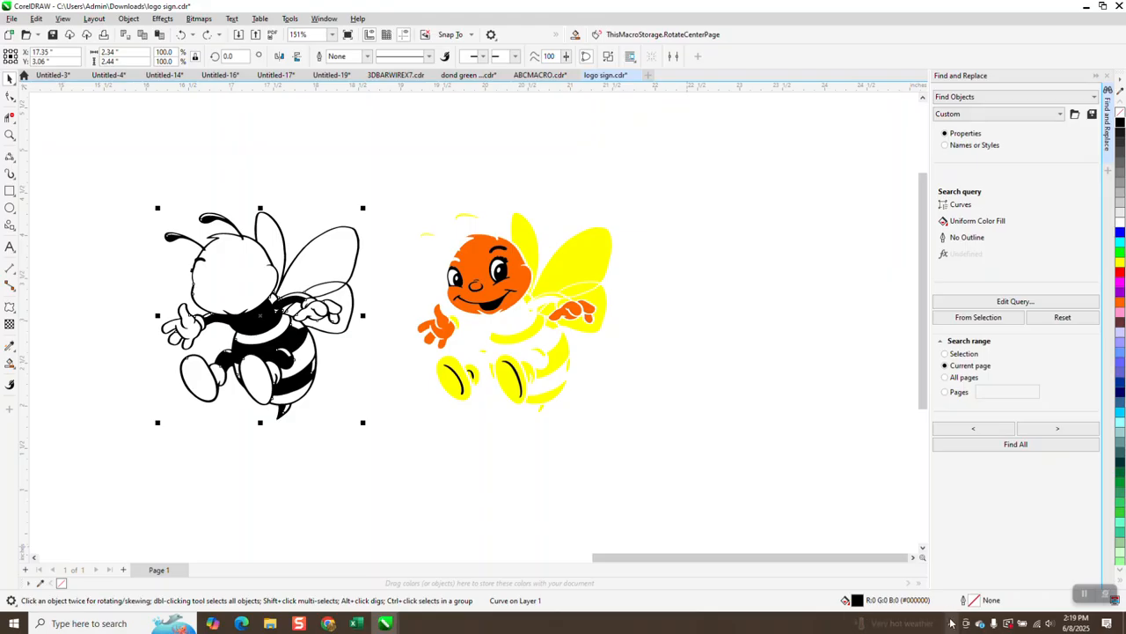
{"action": "left_click", "coordinate": [517, 379]}
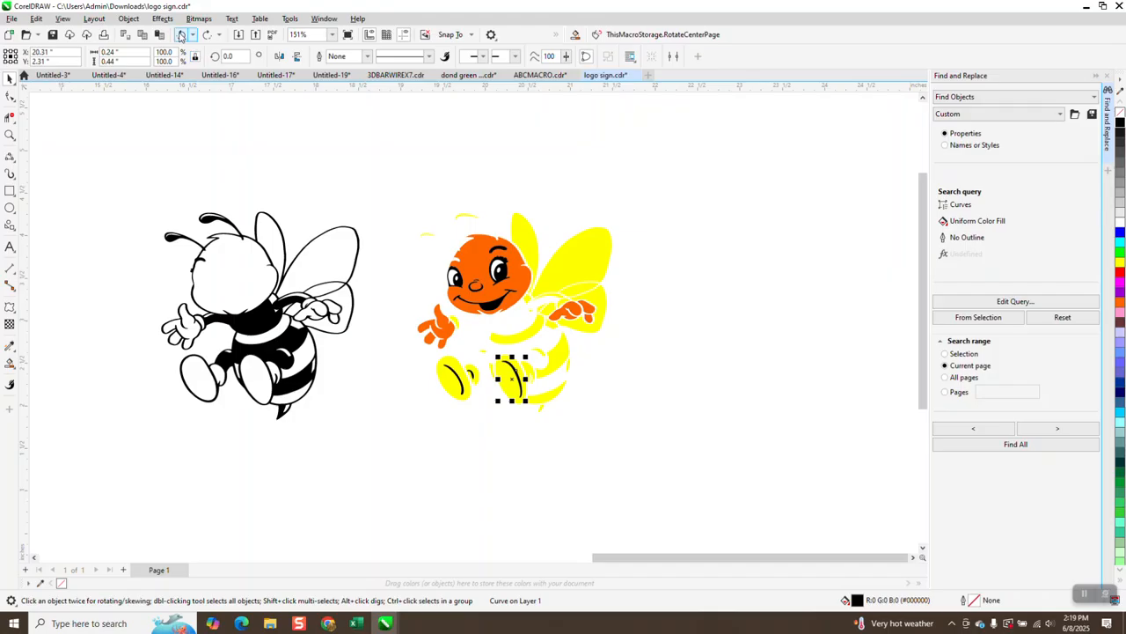
{"action": "left_click", "coordinate": [180, 35]}
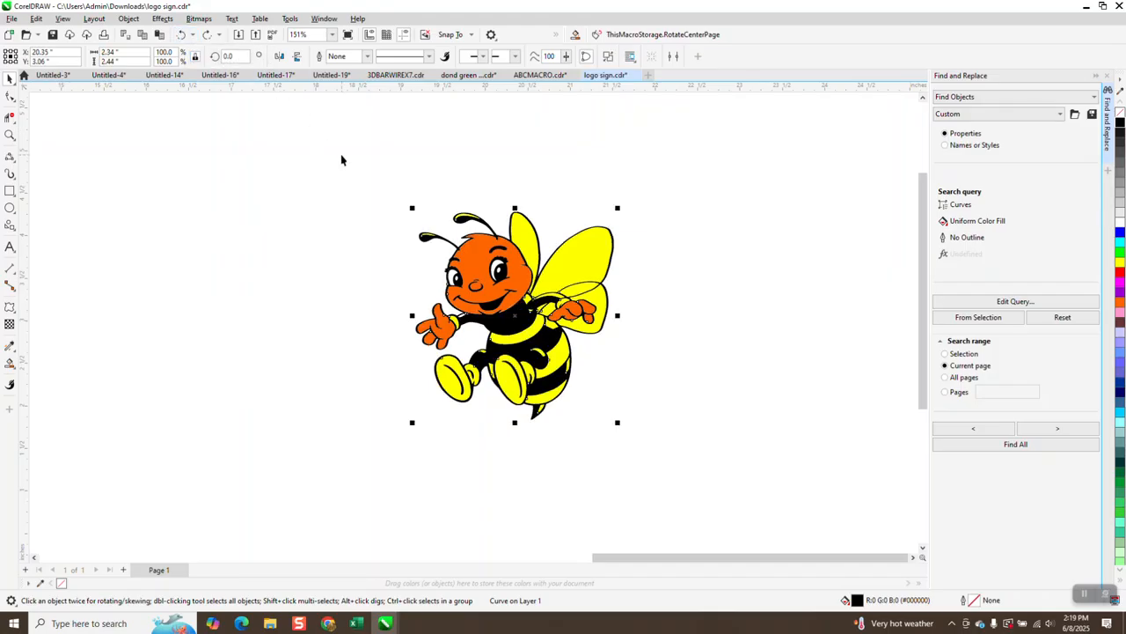
Build the find query from the black line on the bee's front foot, find all matching objects on the current page and group them.
{"action": "left_click", "coordinate": [732, 218]}
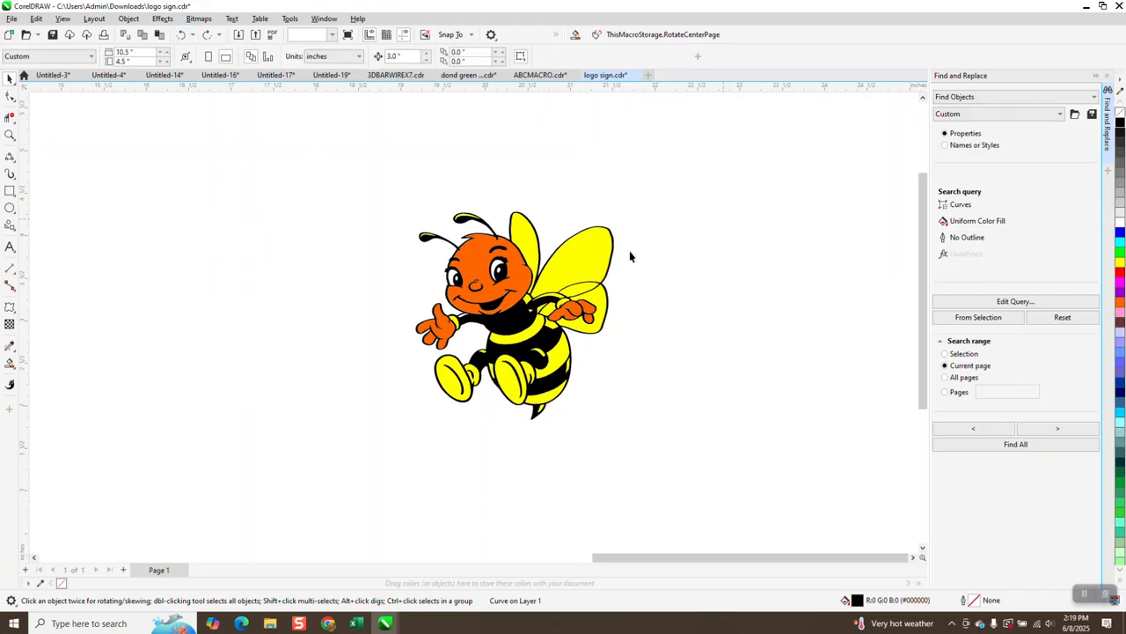
{"action": "left_click", "coordinate": [519, 377]}
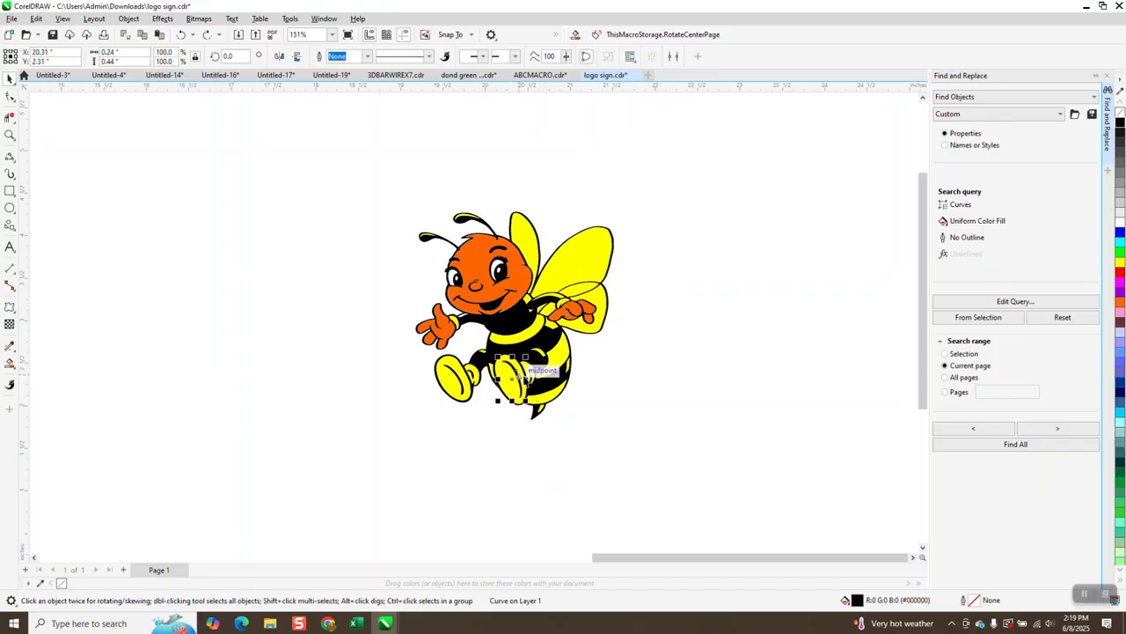
{"action": "left_click", "coordinate": [992, 317]}
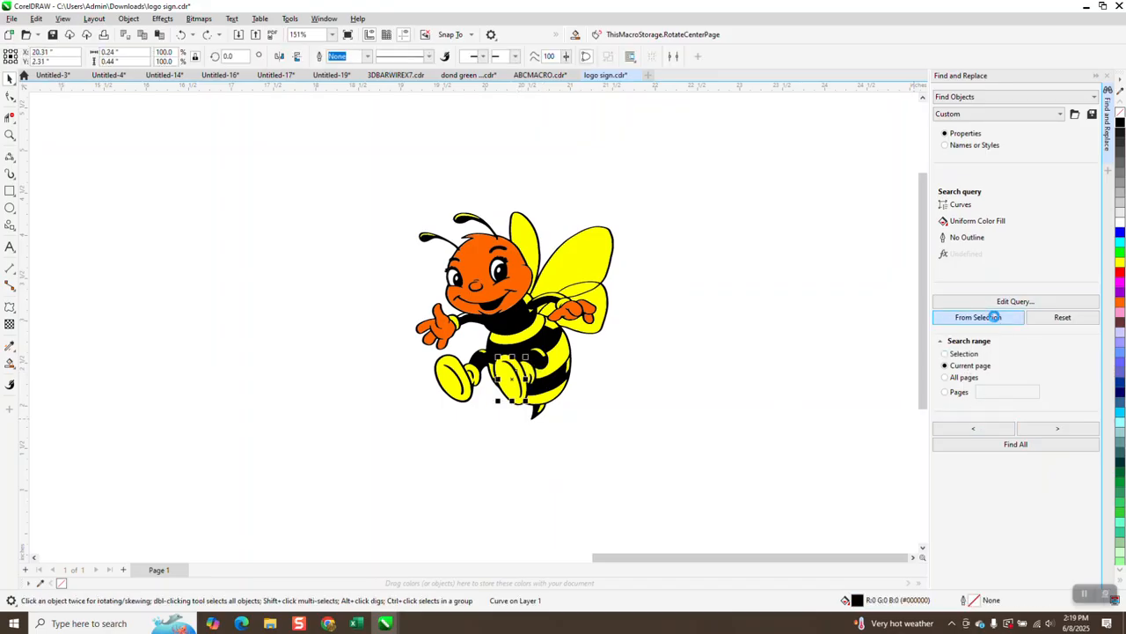
{"action": "left_click", "coordinate": [1015, 446]}
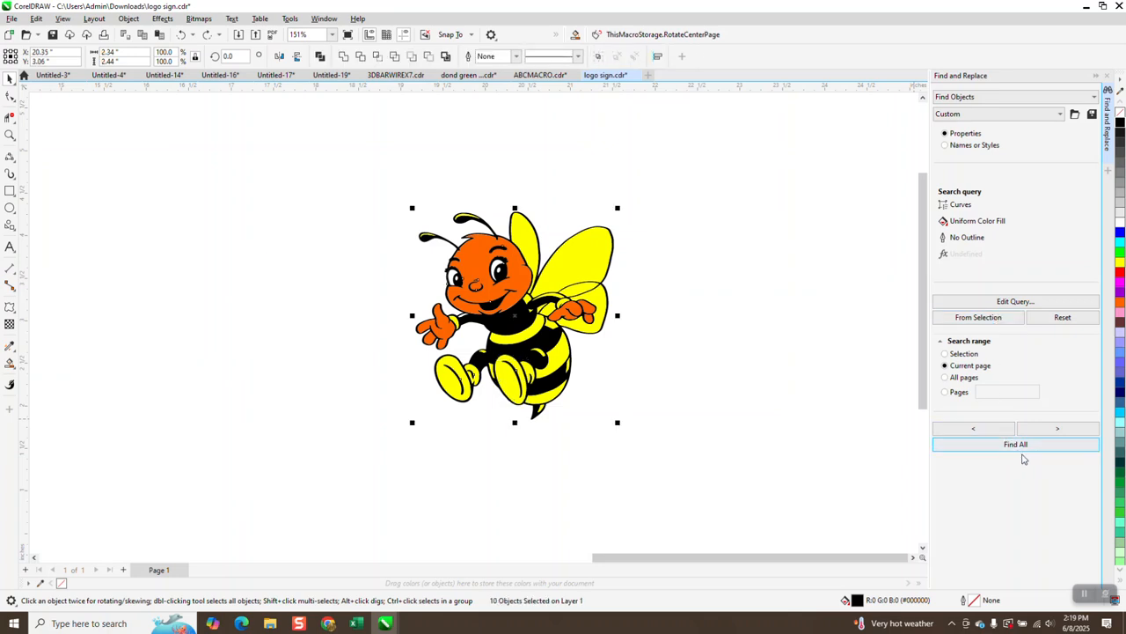
{"action": "key", "text": "ctrl+g"}
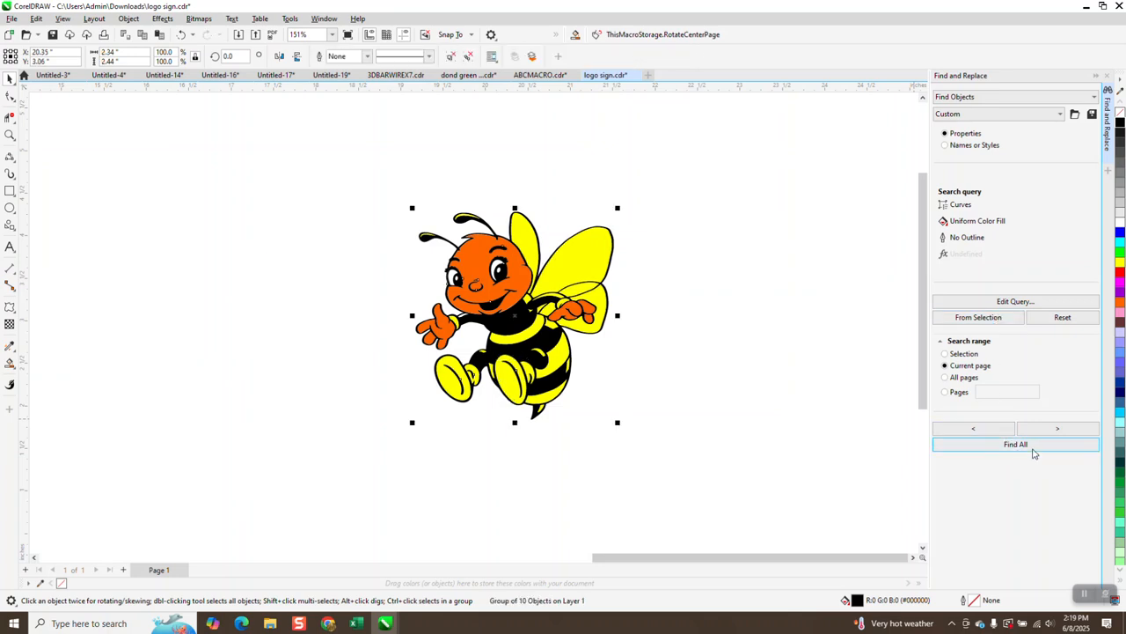
Move the bee's grouped black artwork 3 inches left, off the coloured pieces.
{"action": "left_click", "coordinate": [790, 398]}
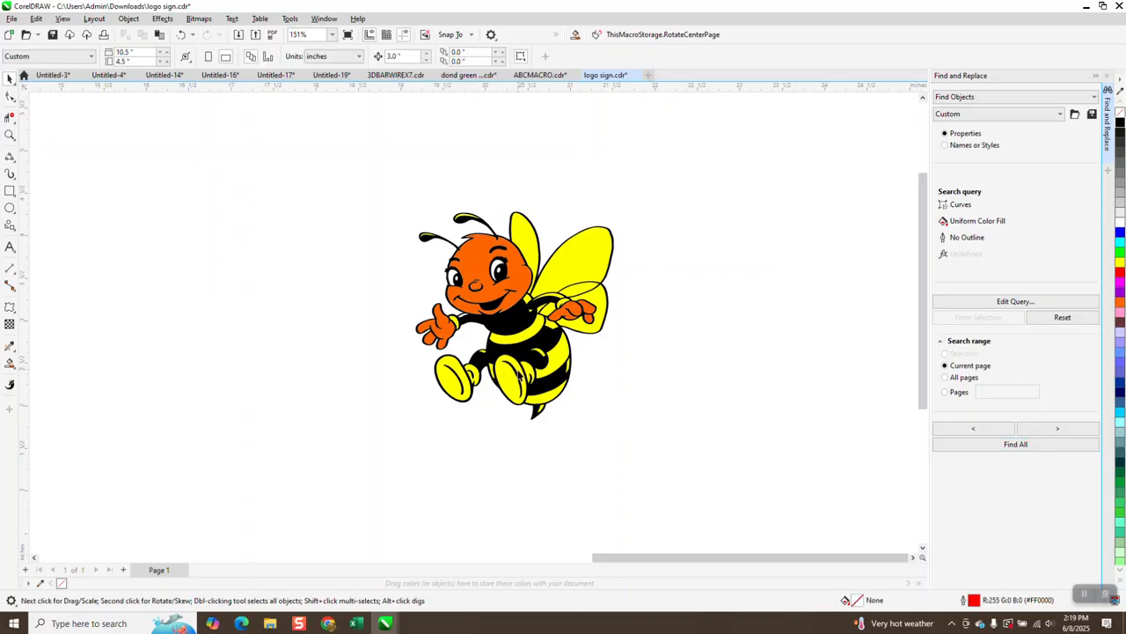
{"action": "left_click", "coordinate": [519, 378]}
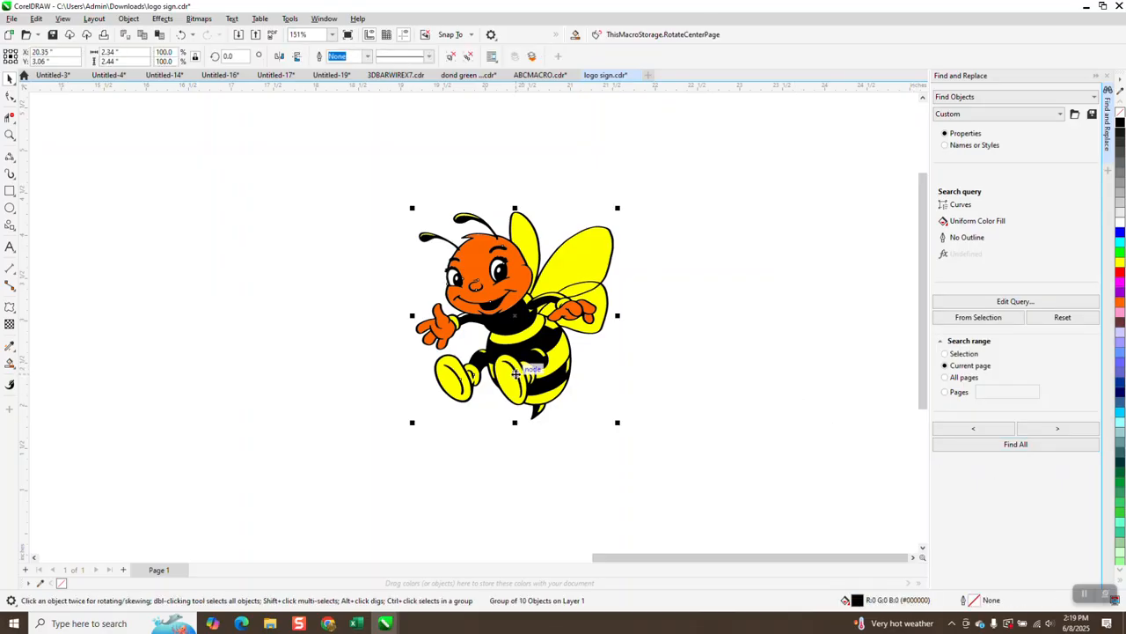
{"action": "key", "text": "Left"}
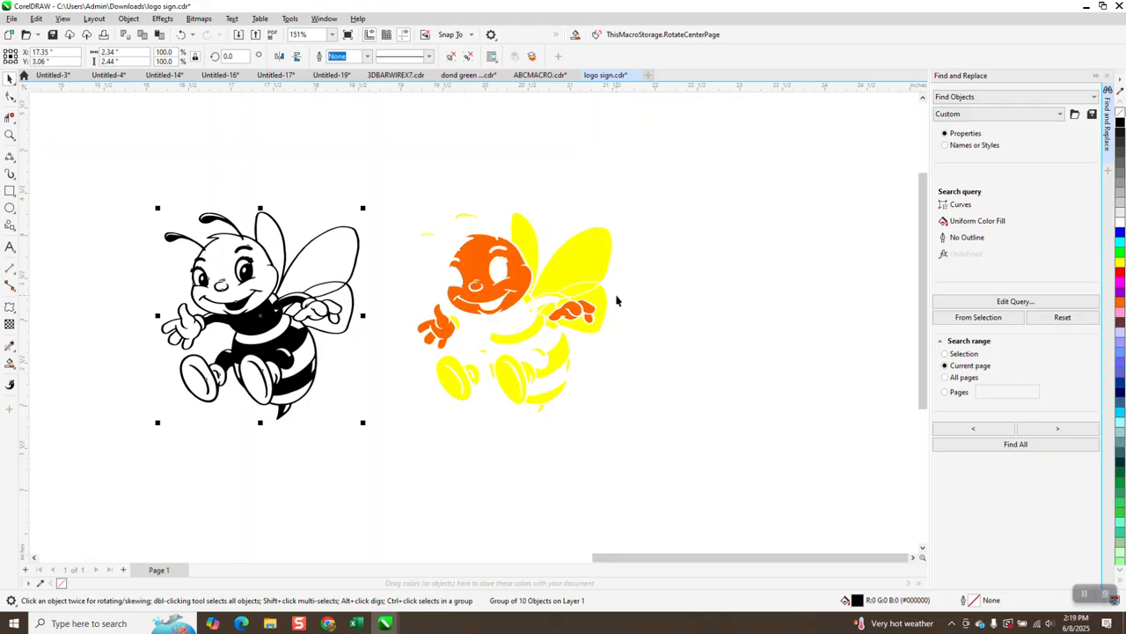
Try to find all objects matching the bee's orange face using a query built from it.
{"action": "left_click", "coordinate": [519, 278]}
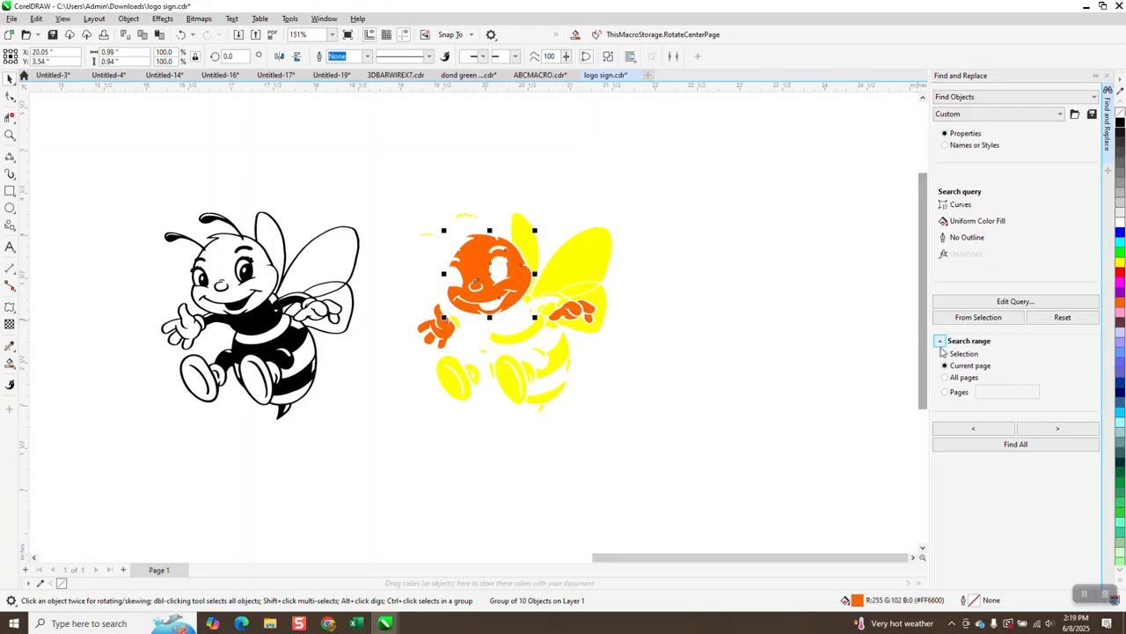
{"action": "left_click", "coordinate": [991, 316]}
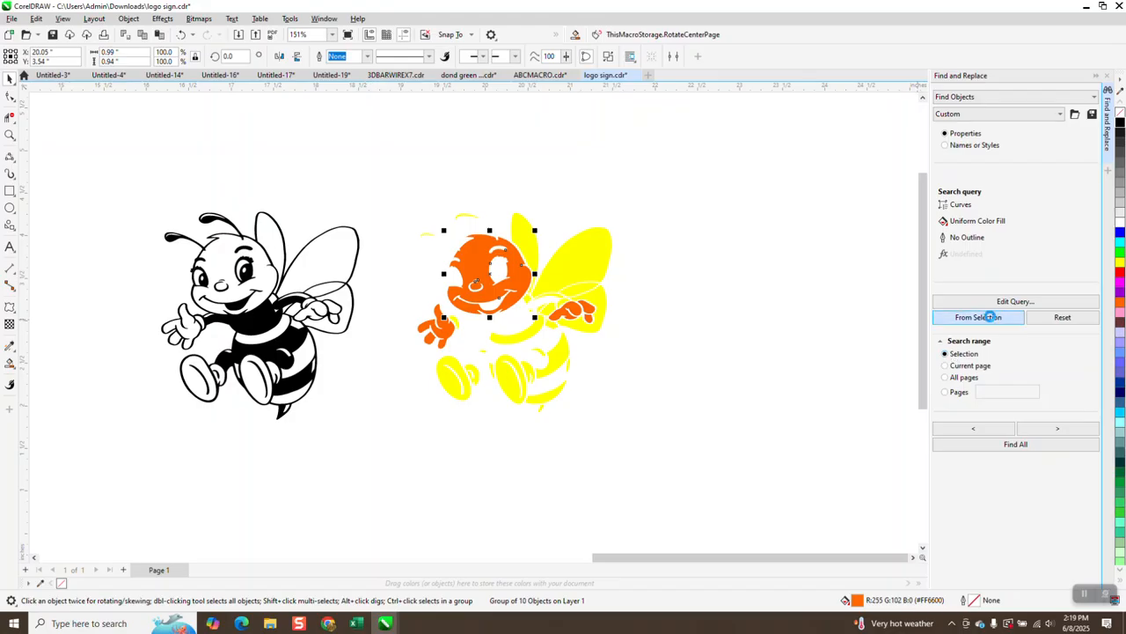
{"action": "left_click", "coordinate": [1020, 446]}
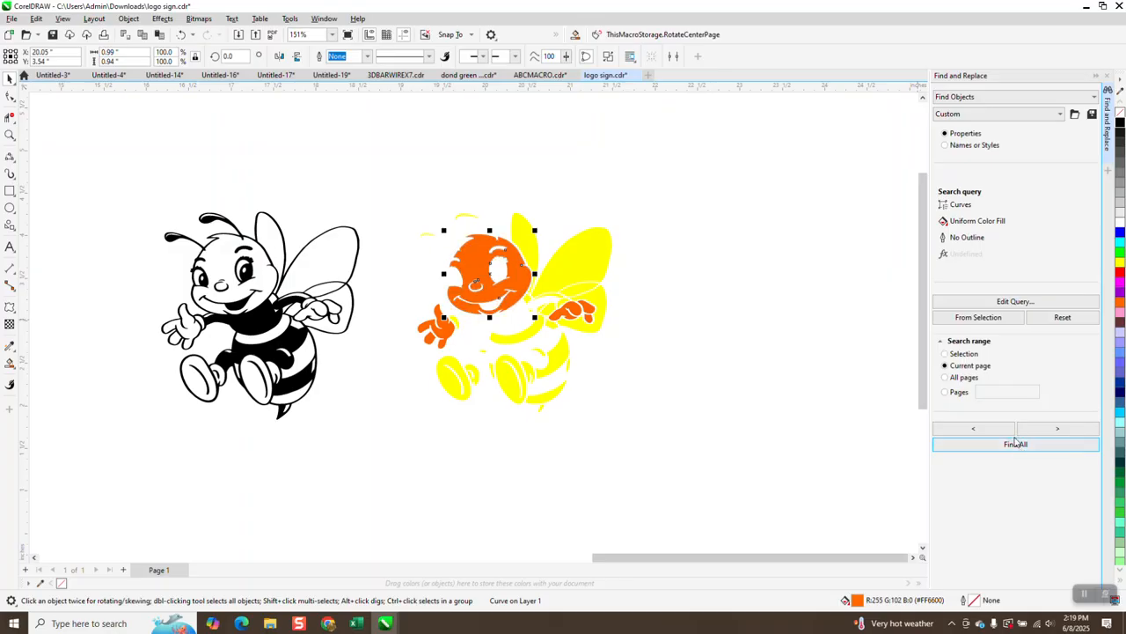
{"action": "left_click", "coordinate": [1015, 442]}
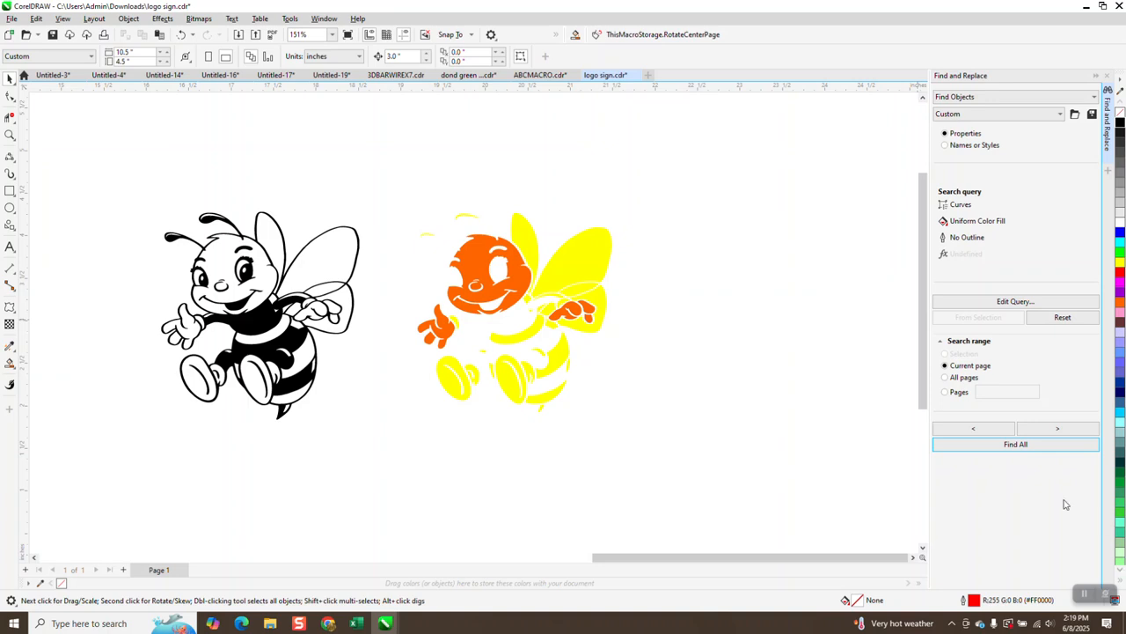
{"action": "left_click", "coordinate": [518, 280]}
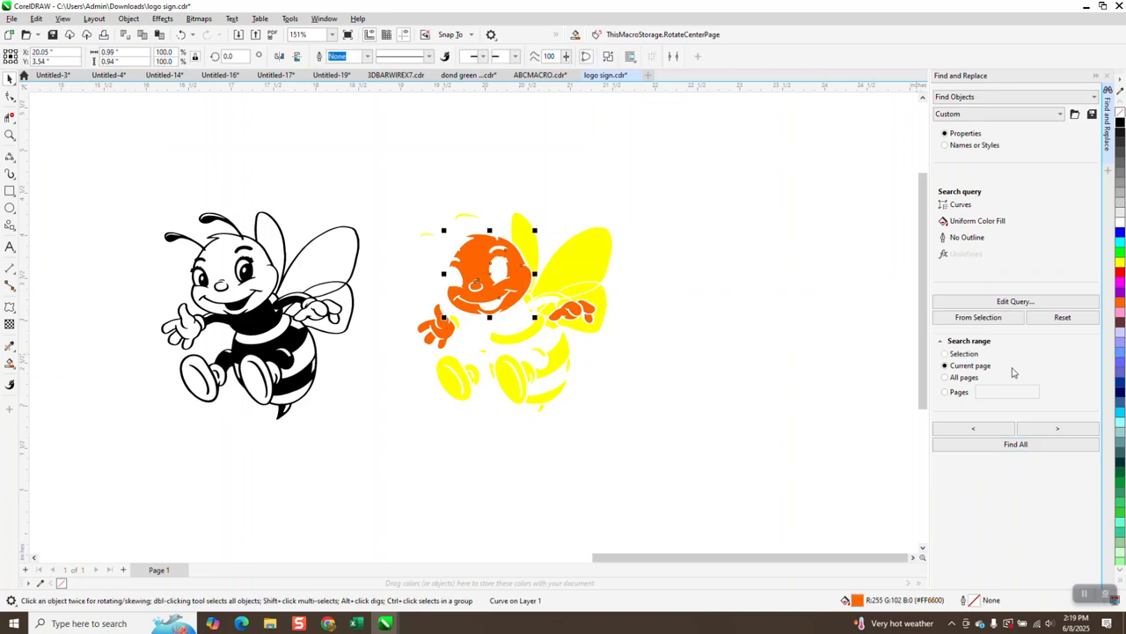
{"action": "left_click", "coordinate": [968, 318]}
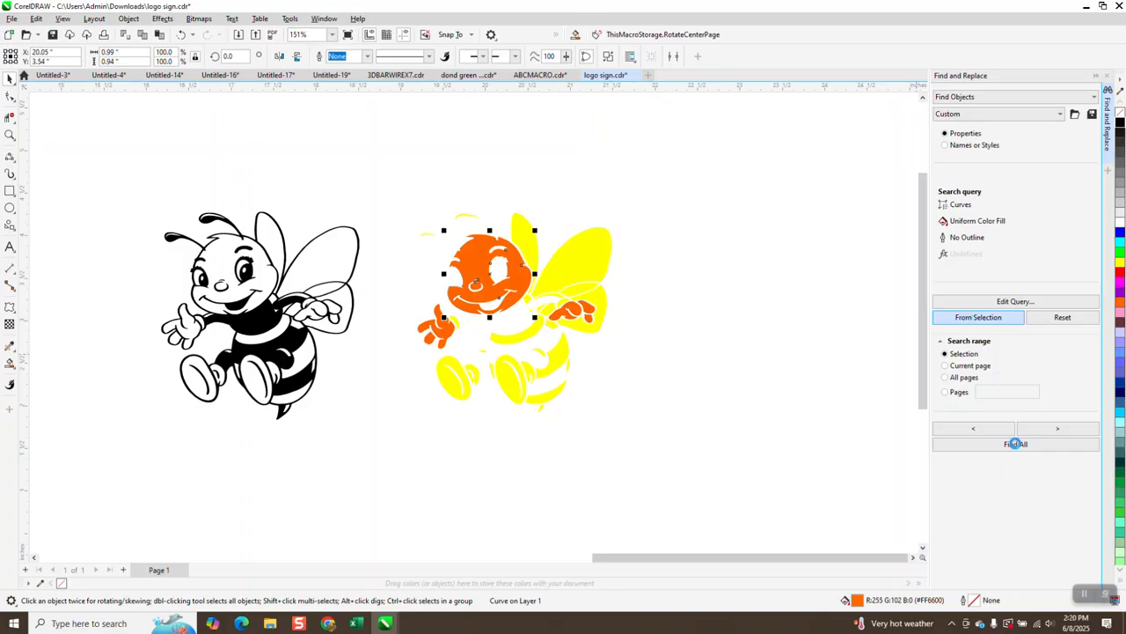
{"action": "left_click", "coordinate": [1017, 446]}
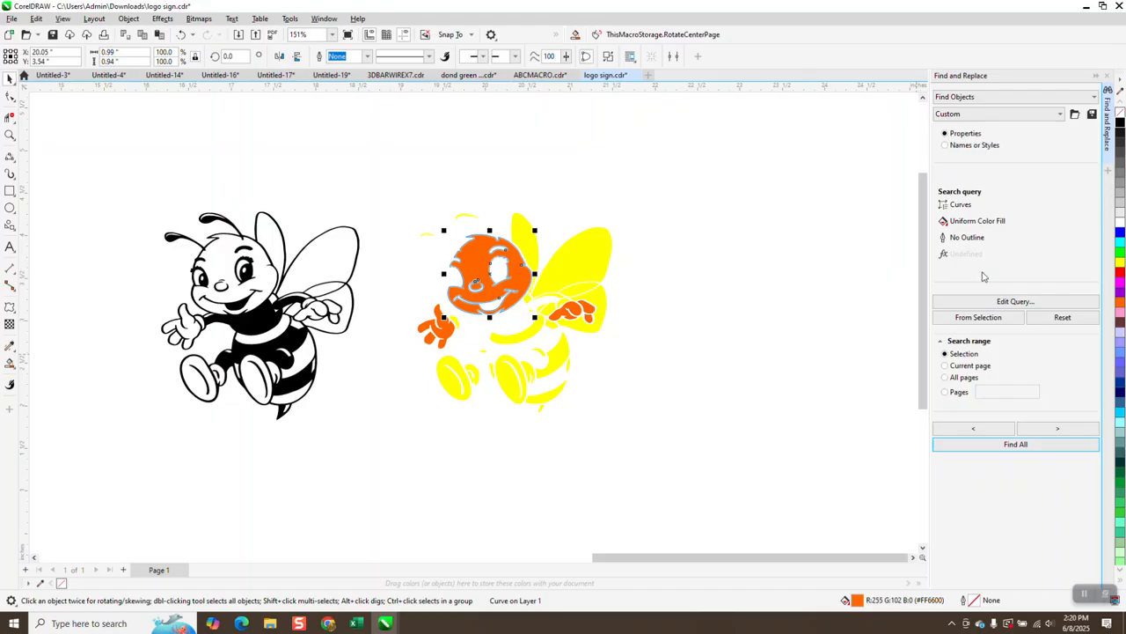
Try moving the bee's orange face alone 3 inches right, and undo the move.
{"action": "left_click", "coordinate": [639, 226]}
{"action": "left_click", "coordinate": [514, 271]}
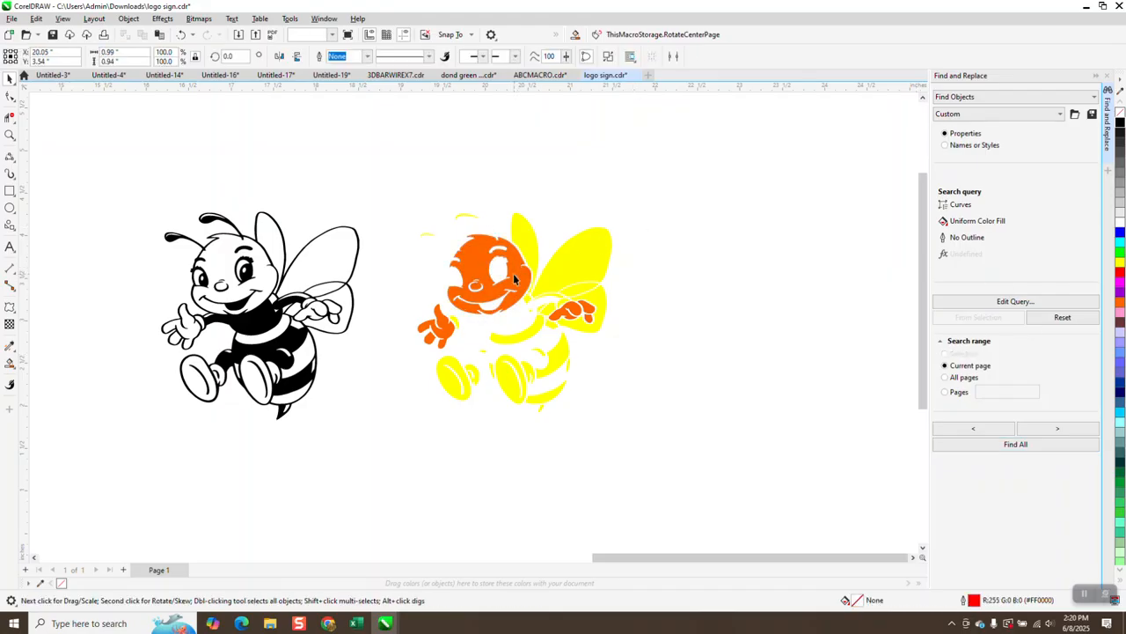
{"action": "key", "text": "Right"}
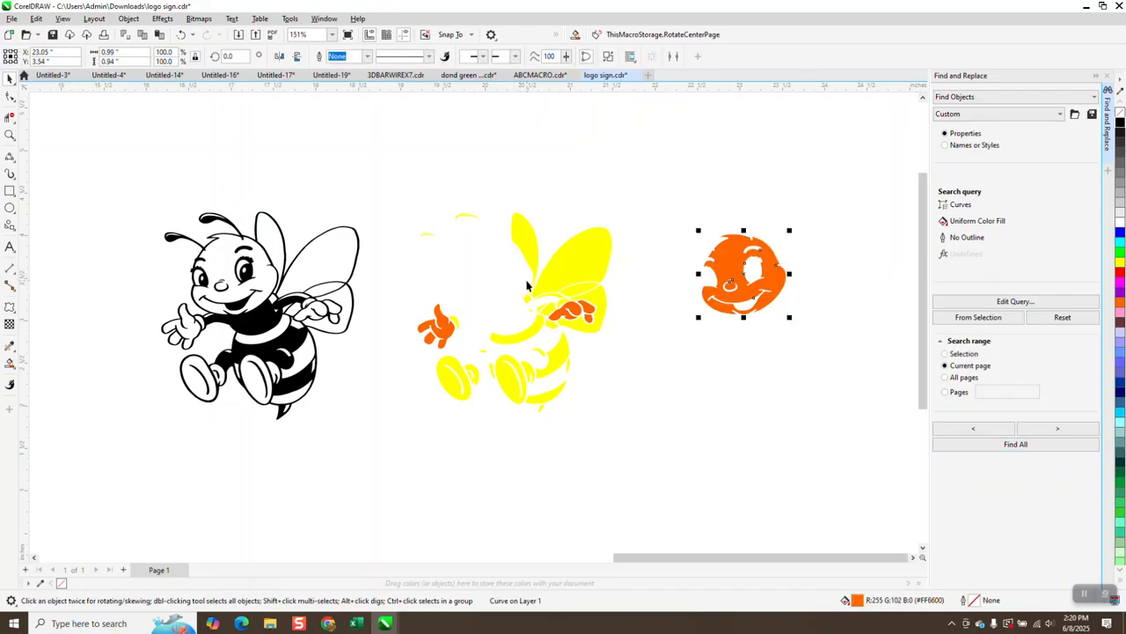
{"action": "left_click", "coordinate": [182, 36]}
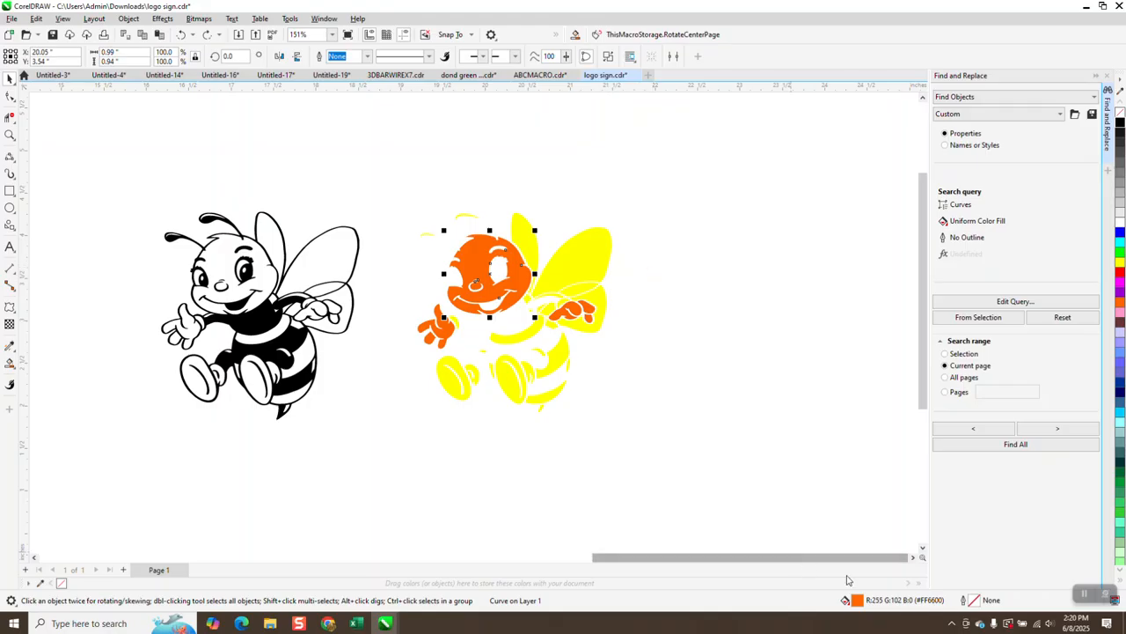
Build the find query from the orange face, find all matching objects on the current page and group them.
{"action": "left_click", "coordinate": [577, 312]}
{"action": "left_click", "coordinate": [510, 268]}
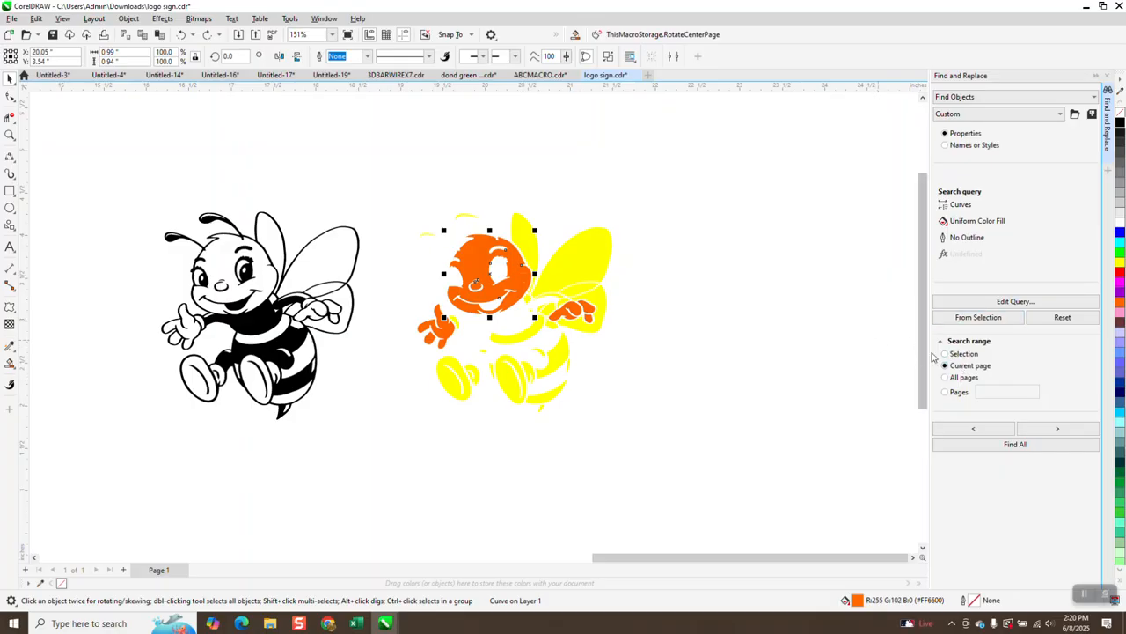
{"action": "left_click", "coordinate": [971, 317]}
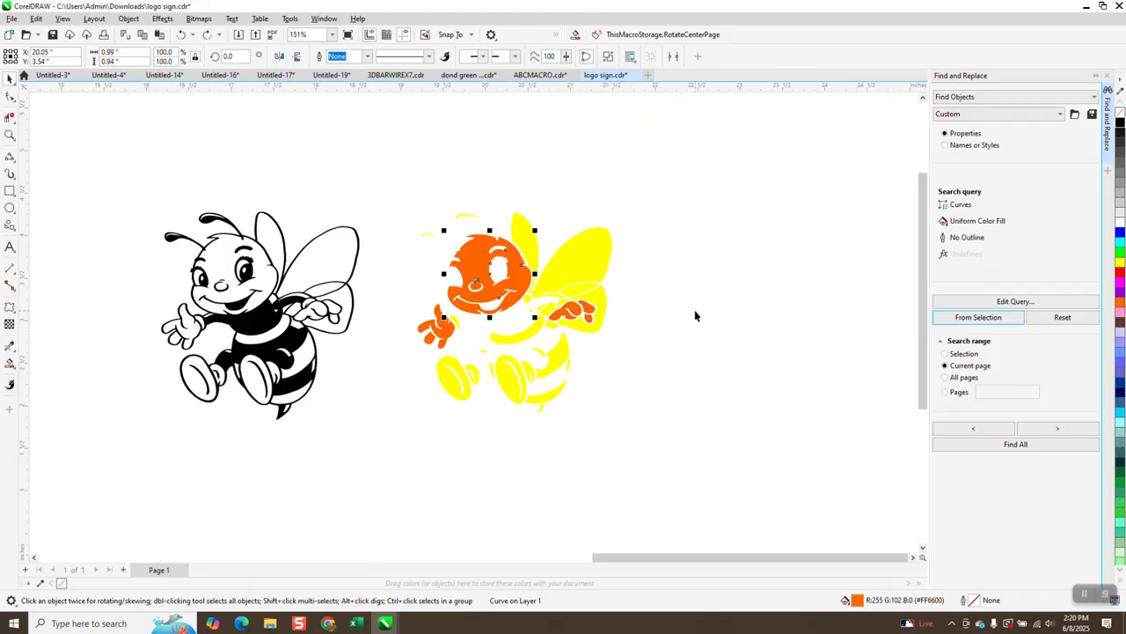
{"action": "left_click", "coordinate": [1008, 444]}
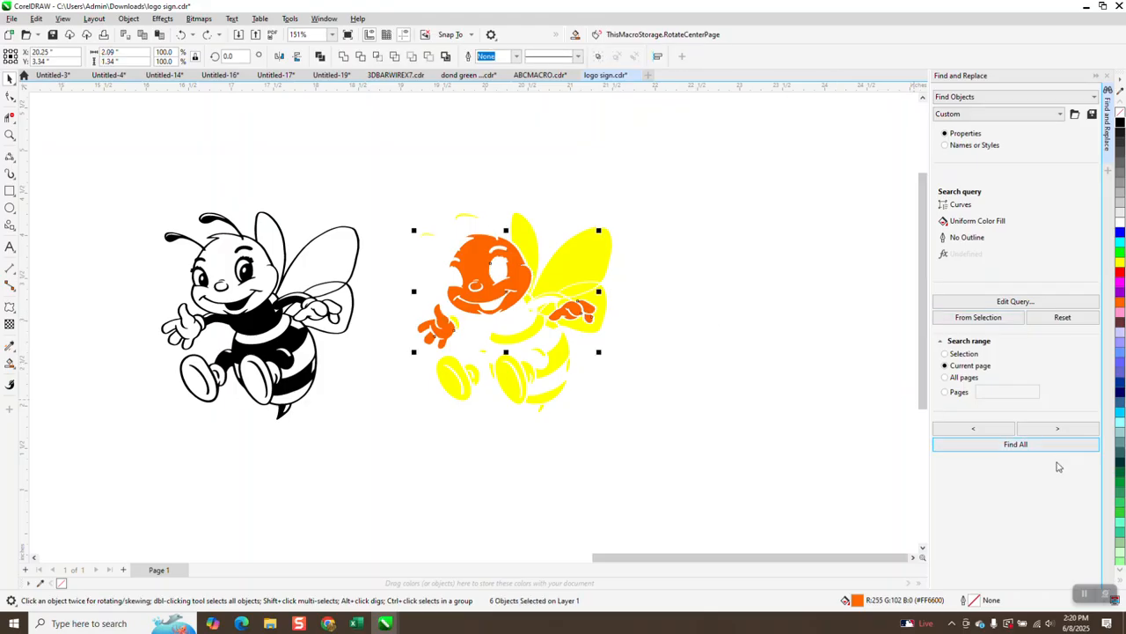
{"action": "key", "text": "ctrl+g"}
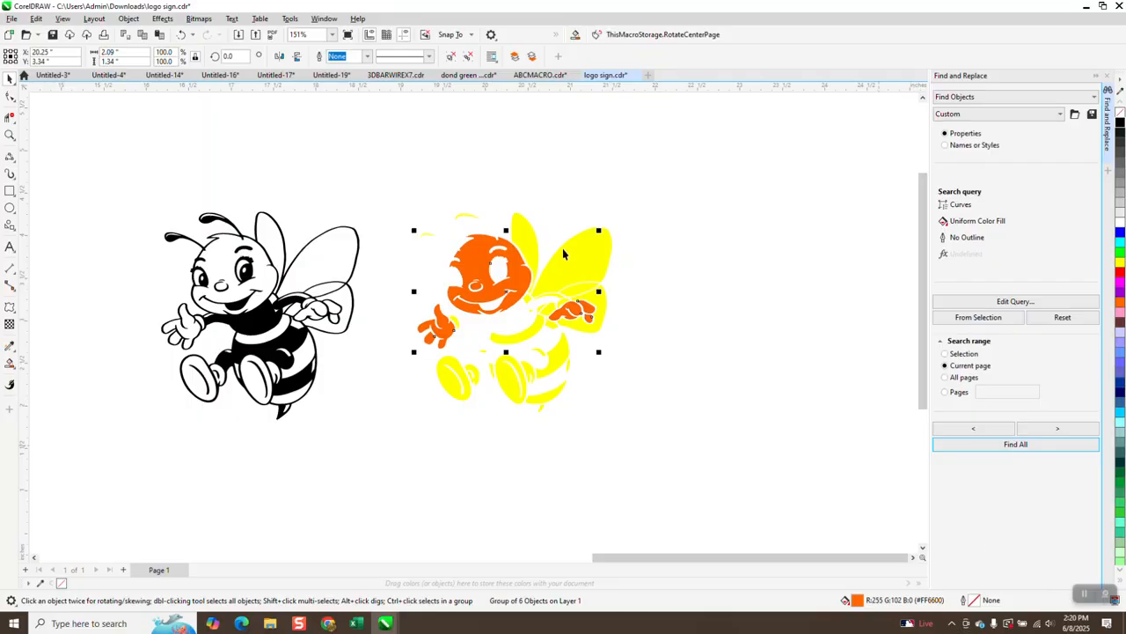
Move the grouped orange face and hands 3 inches right and replace their fill with a red hairline outline.
{"action": "key", "text": "Escape"}
{"action": "left_click", "coordinate": [516, 266]}
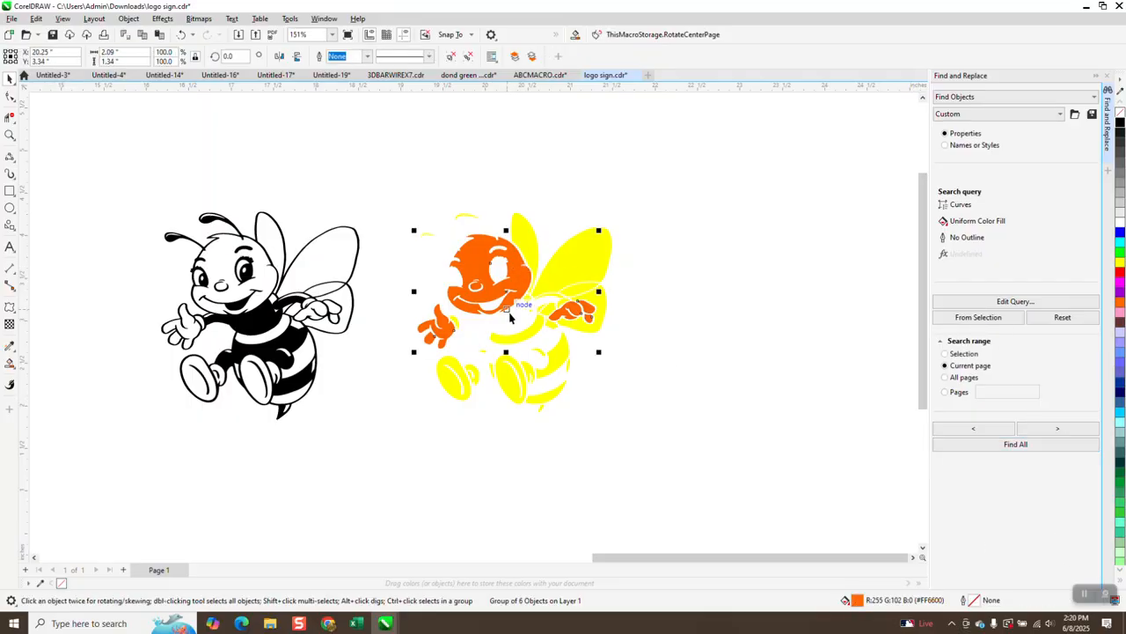
{"action": "key", "text": "Right"}
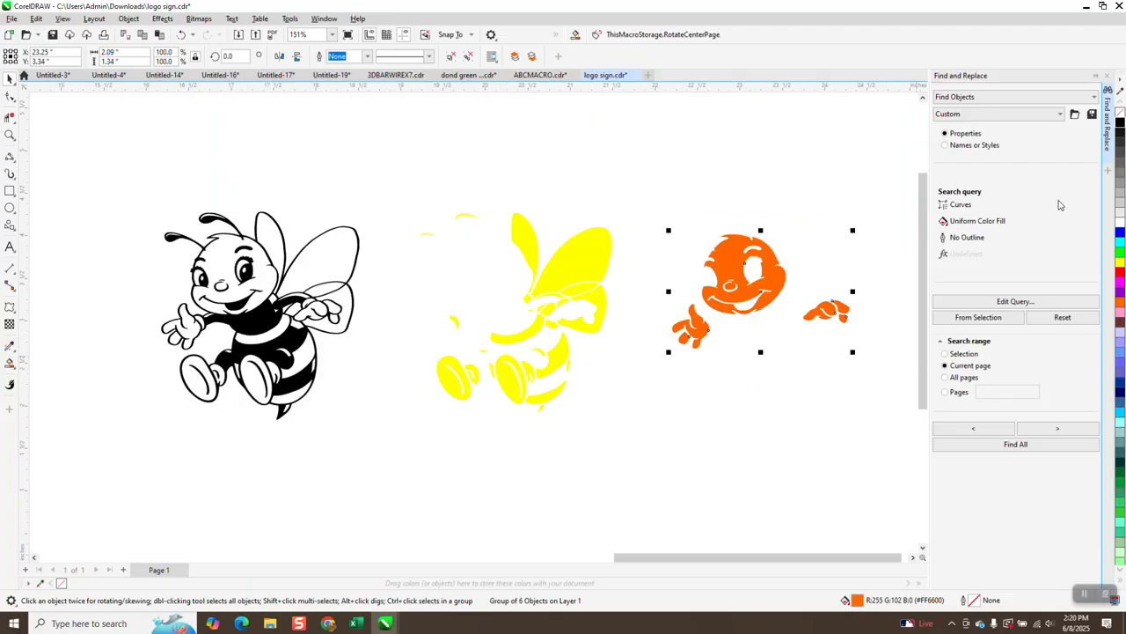
{"action": "left_click", "coordinate": [1120, 113]}
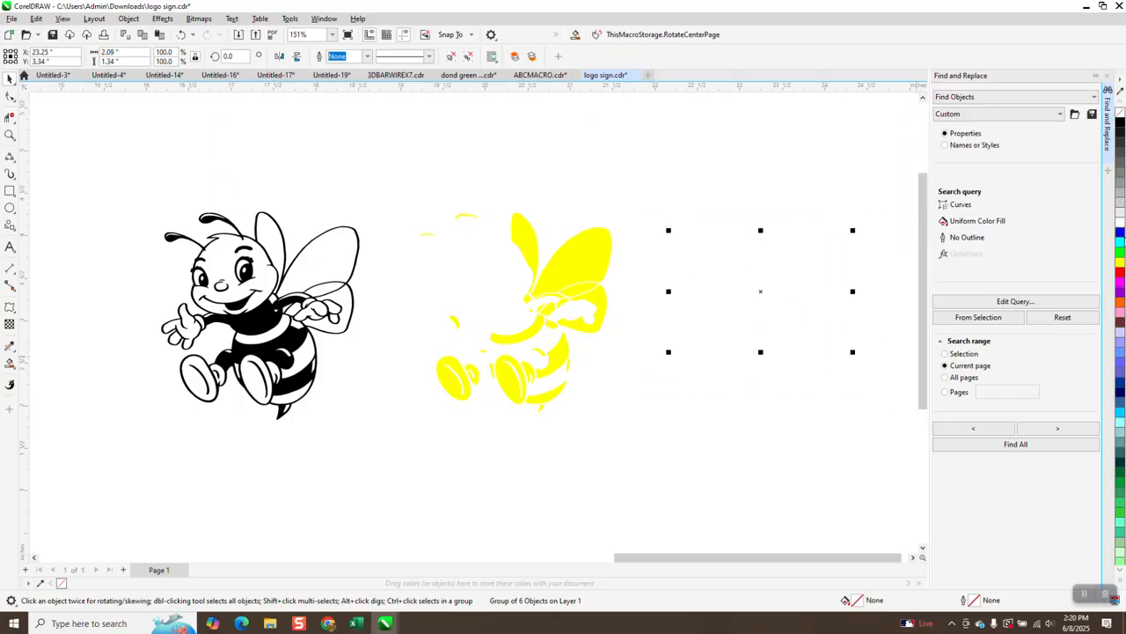
{"action": "right_click", "coordinate": [1119, 276]}
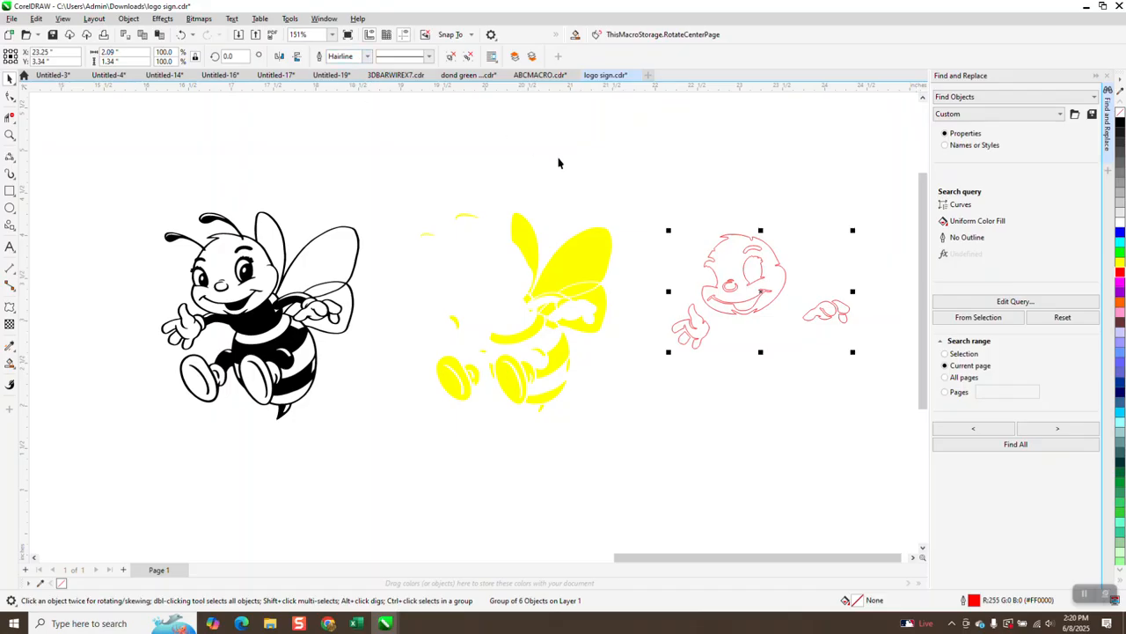
Replace the fill of all the bee's yellow pieces with a black hairline outline.
{"action": "left_click_drag", "start_coordinate": [380, 182], "coordinate": [649, 431]}
{"action": "left_click", "coordinate": [1120, 114]}
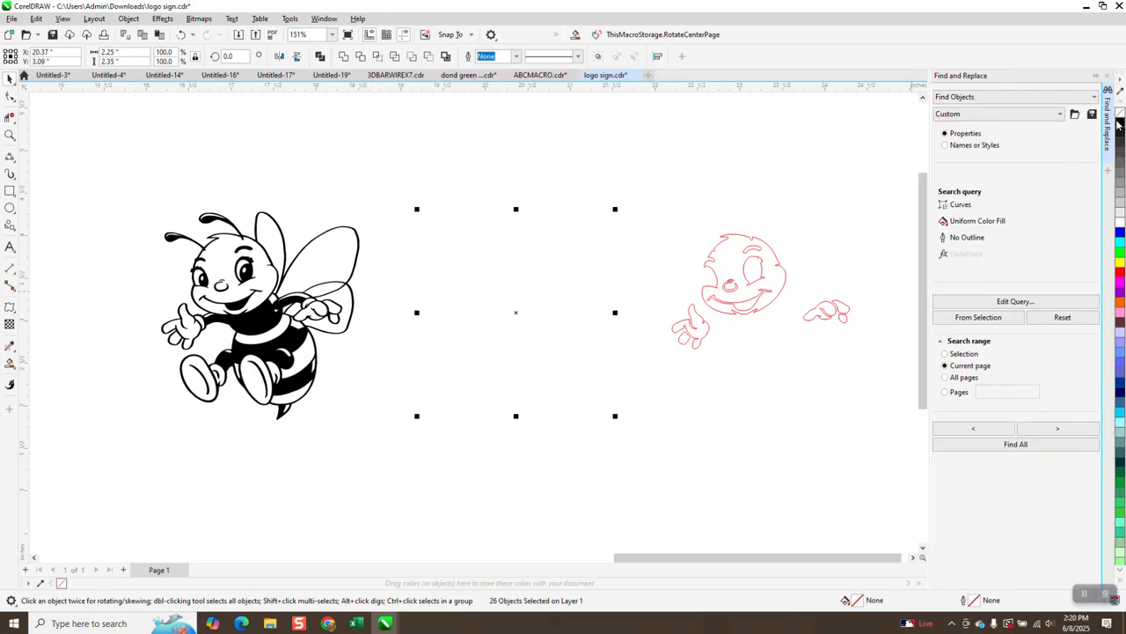
{"action": "right_click", "coordinate": [1120, 123]}
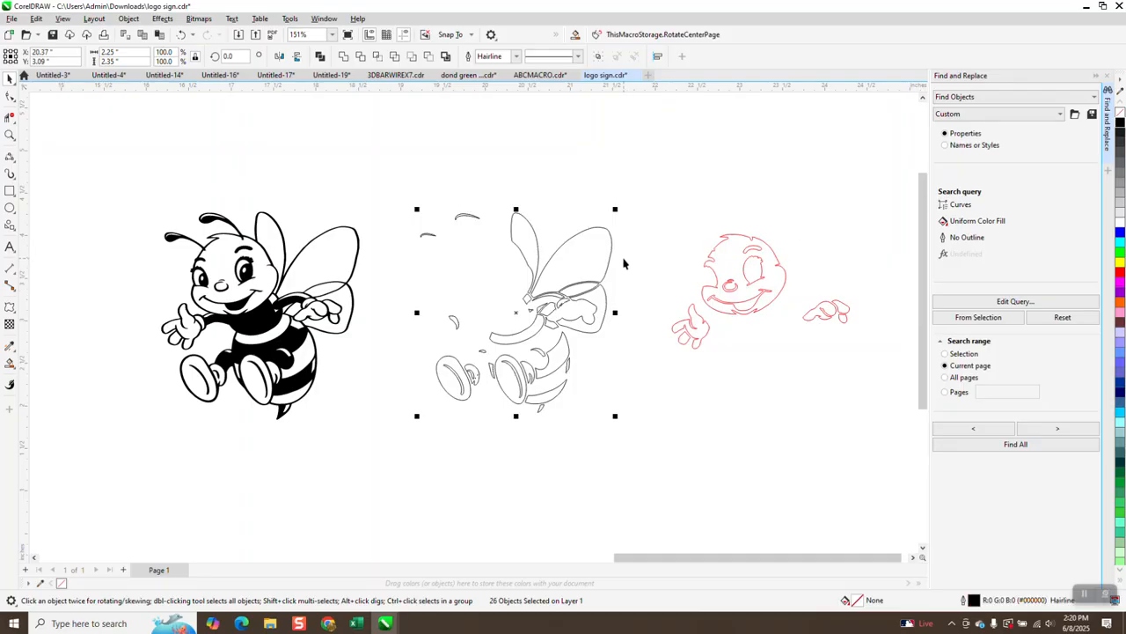
Move the two small antenna outlines and the small cuff outline into the empty area beside the wings.
{"action": "left_click", "coordinate": [542, 191]}
{"action": "left_click", "coordinate": [467, 216]}
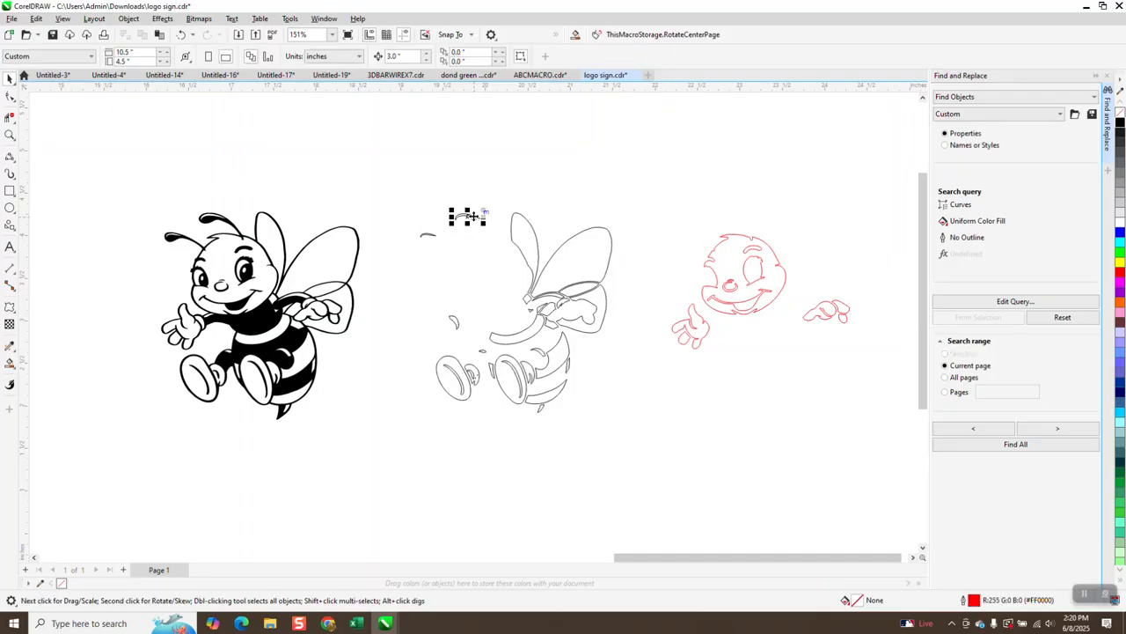
{"action": "left_click_drag", "start_coordinate": [471, 214], "coordinate": [514, 276]}
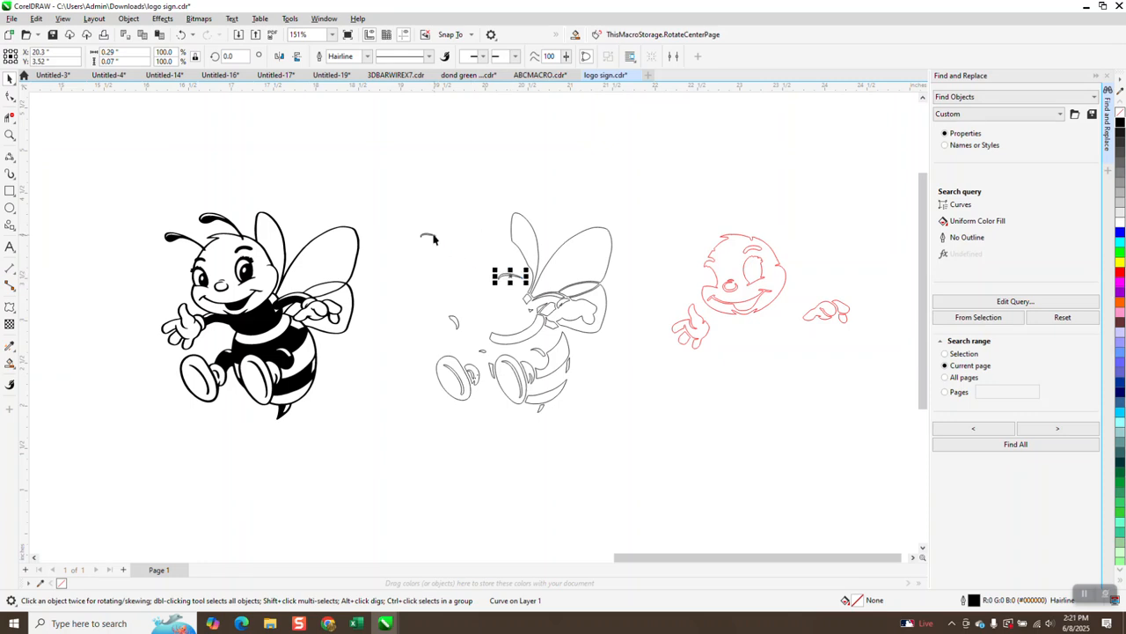
{"action": "left_click_drag", "start_coordinate": [432, 236], "coordinate": [506, 312]}
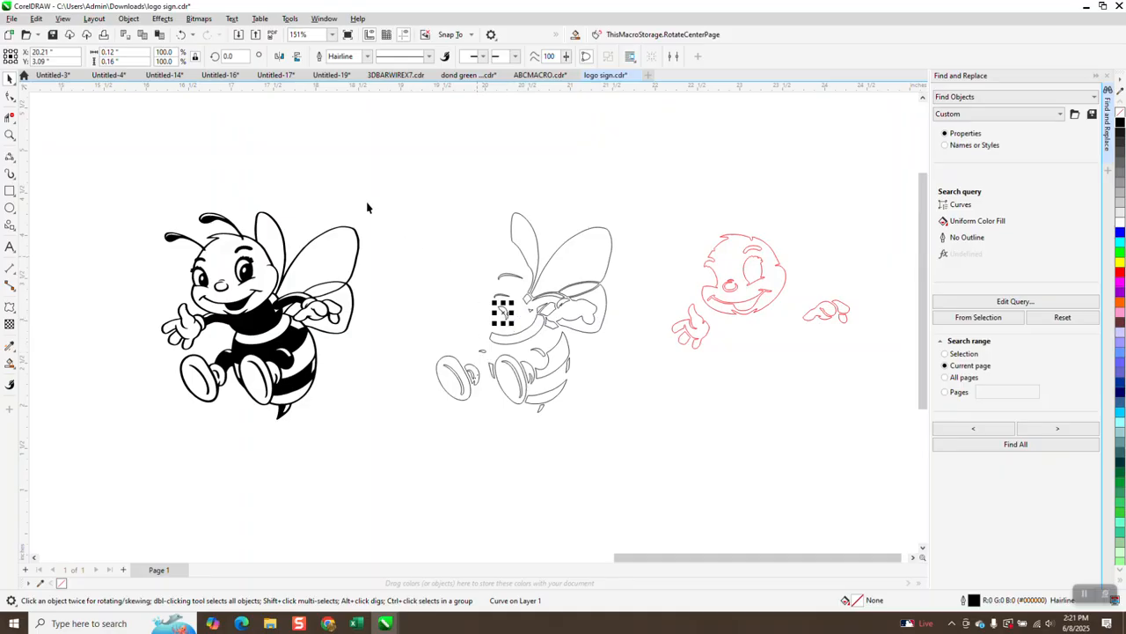
Undo the moves of the small antenna and cuff pieces, and try a yellow fill on the black-outlined pieces.
{"action": "left_click", "coordinate": [182, 35]}
{"action": "left_click", "coordinate": [182, 35]}
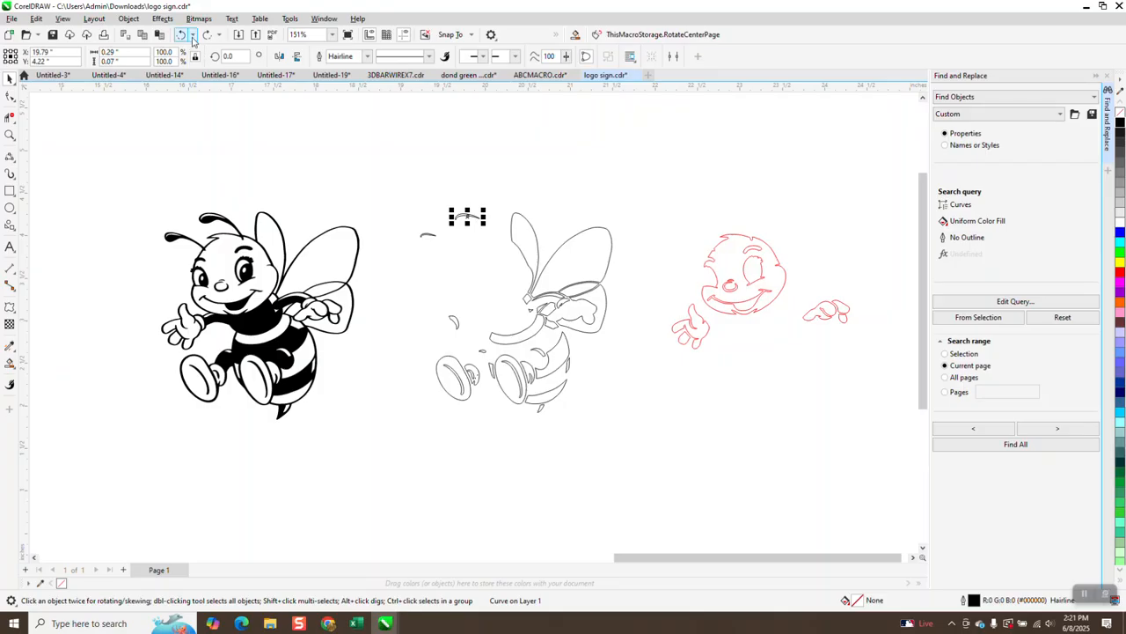
{"action": "left_click", "coordinate": [182, 35]}
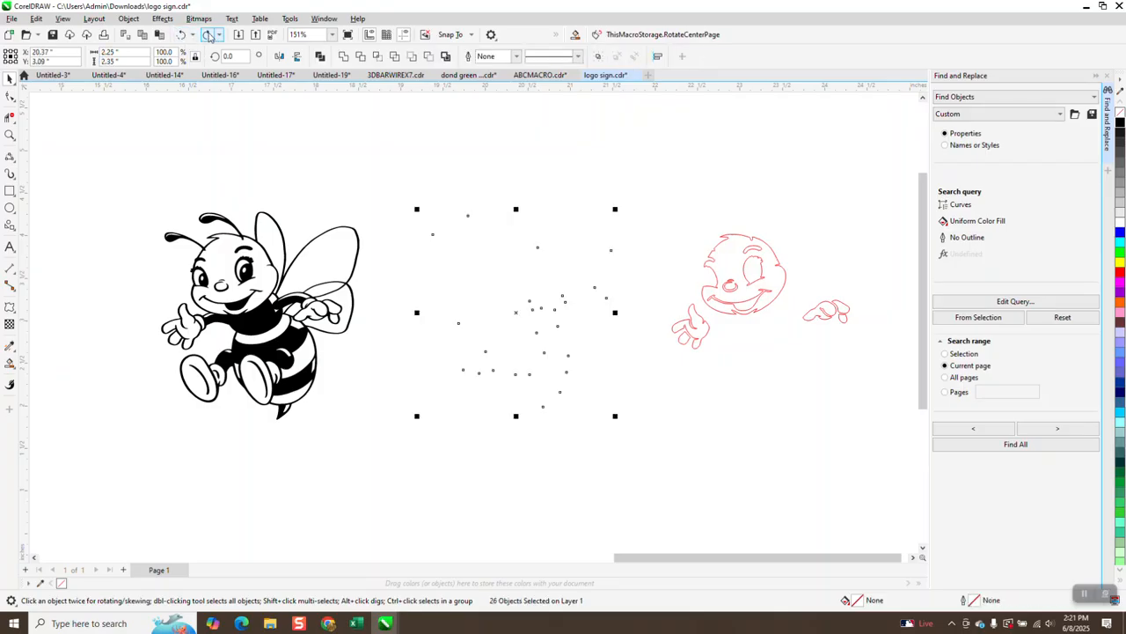
{"action": "left_click", "coordinate": [207, 35]}
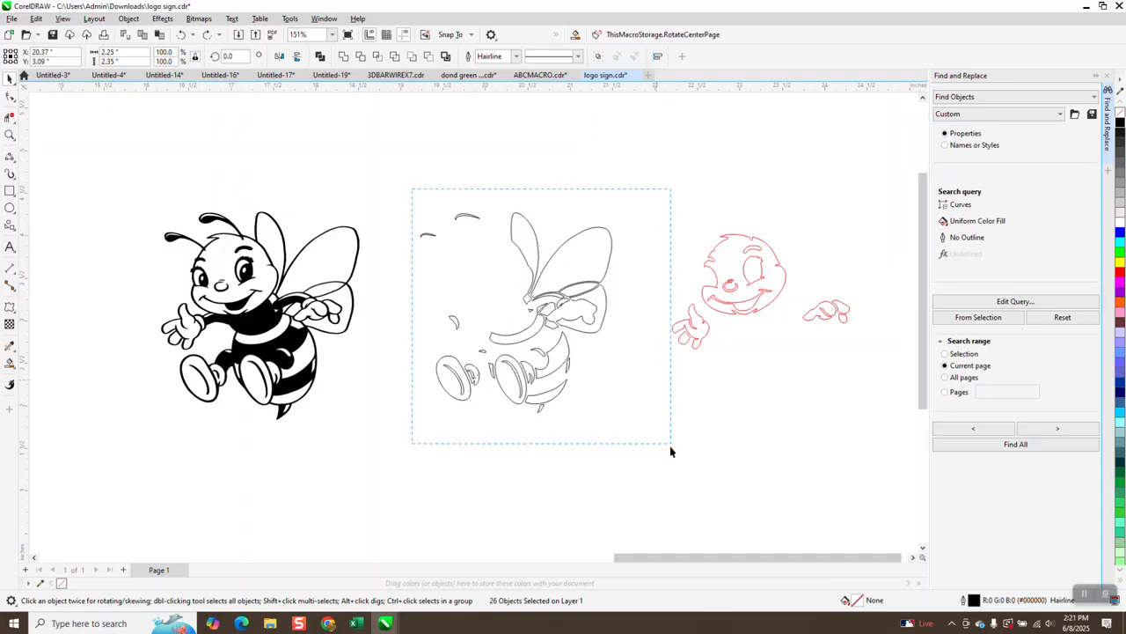
{"action": "left_click", "coordinate": [1120, 266]}
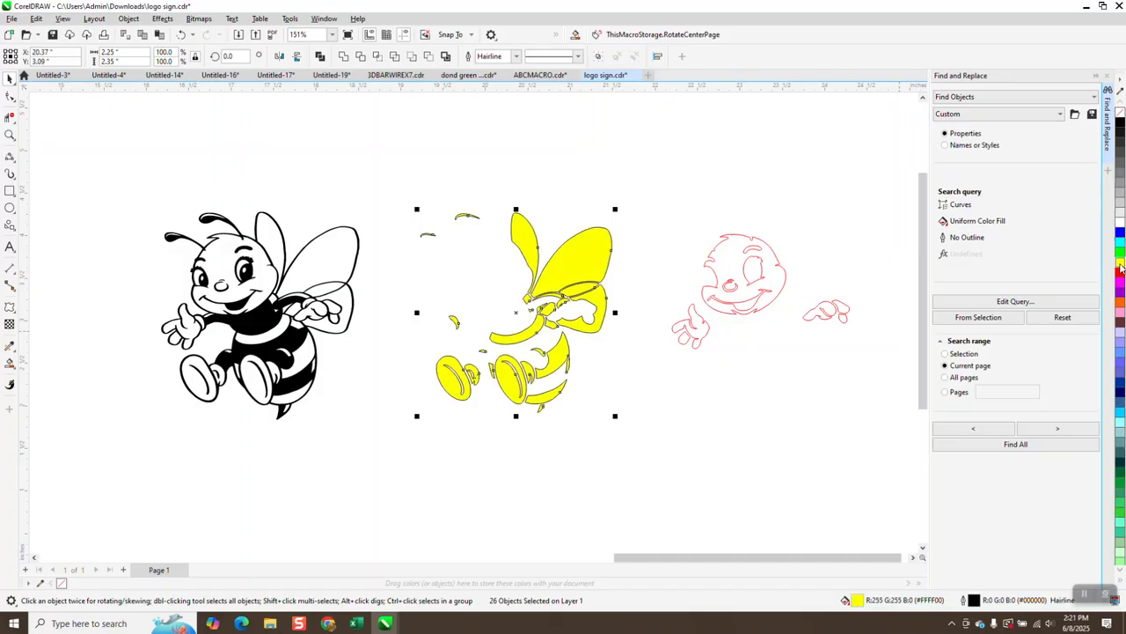
{"action": "left_click", "coordinate": [181, 35]}
Fill the red-outlined face and hands group with orange (#FF6600) and the black-outlined wing, body and foot pieces with yellow.
{"action": "left_click_drag", "start_coordinate": [611, 181], "coordinate": [880, 395]}
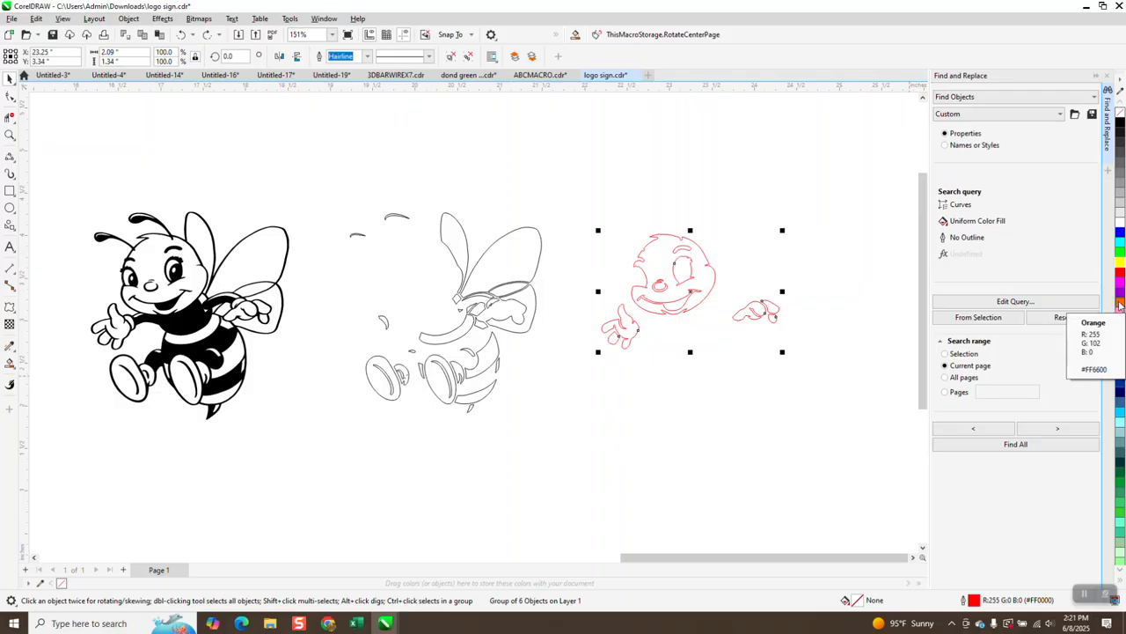
{"action": "left_click", "coordinate": [1121, 304]}
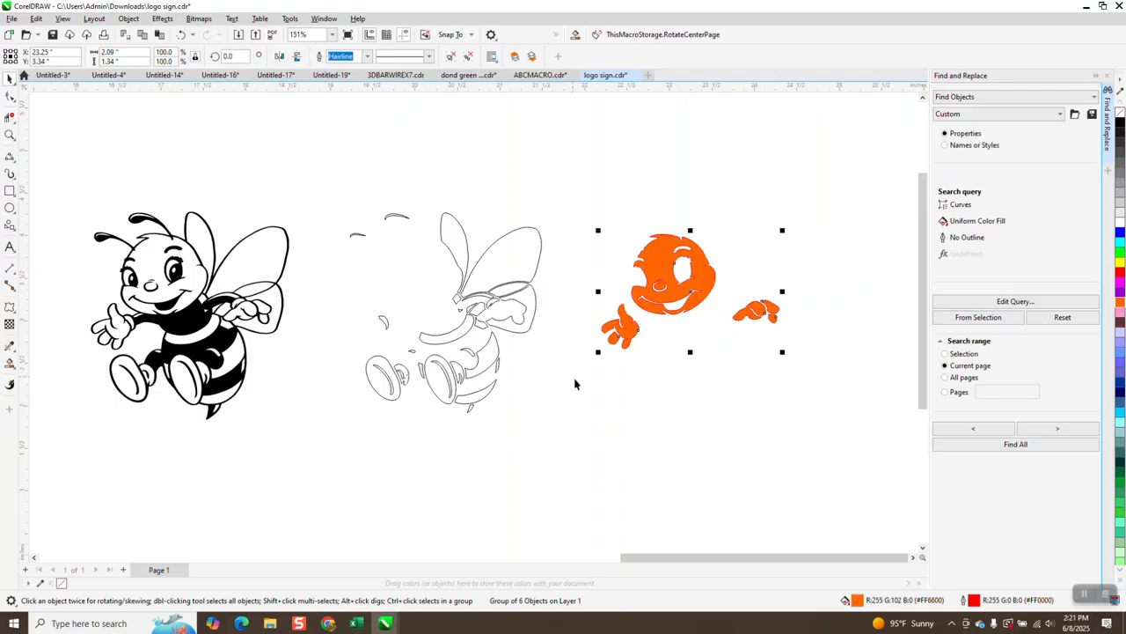
{"action": "scroll", "coordinate": [577, 383], "scroll_direction": "down", "scroll_amount": 1}
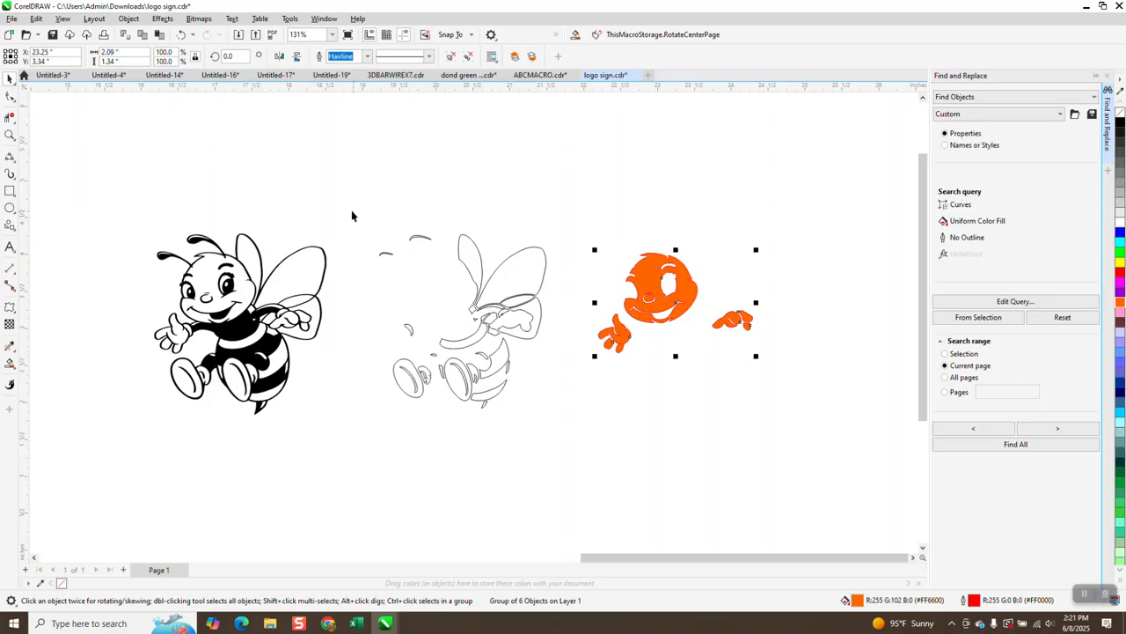
{"action": "left_click_drag", "start_coordinate": [352, 215], "coordinate": [572, 424]}
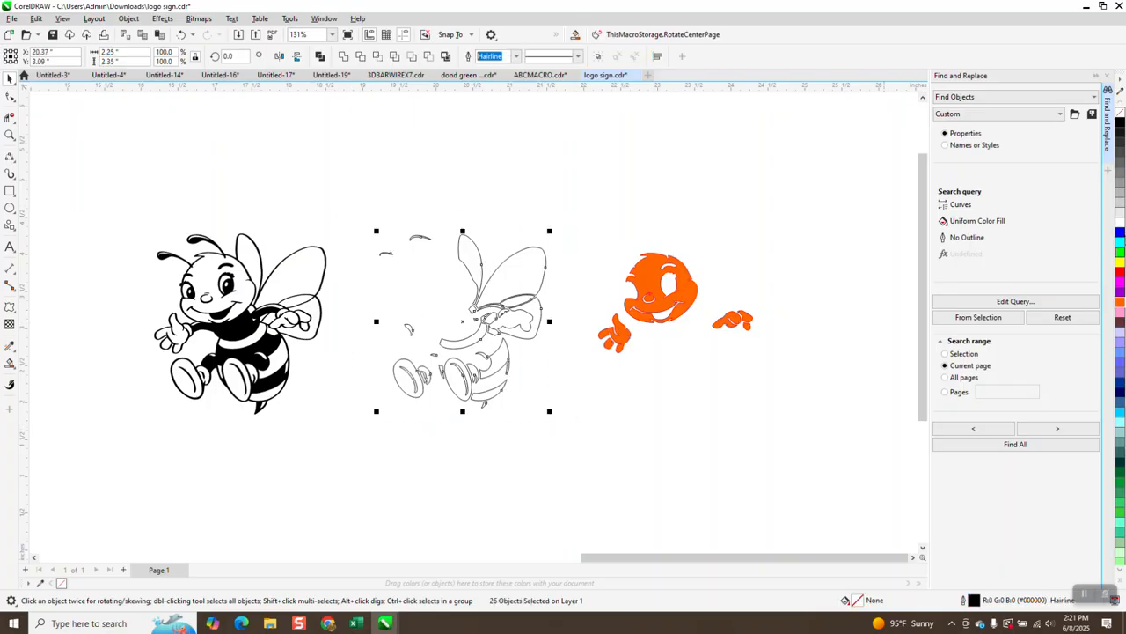
{"action": "left_click", "coordinate": [1120, 261]}
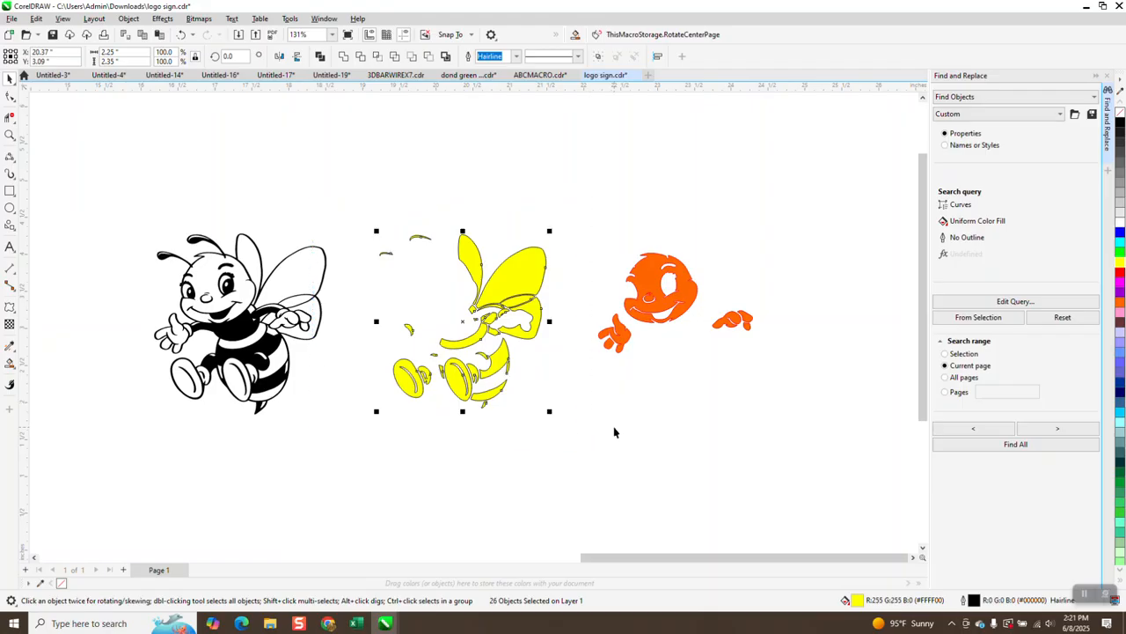
Group the yellow wing, body and foot pieces, remove their outline and move the group 3 inches left onto the black line art.
{"action": "key", "text": "ctrl+g"}
{"action": "left_click_drag", "start_coordinate": [572, 241], "coordinate": [782, 412]}
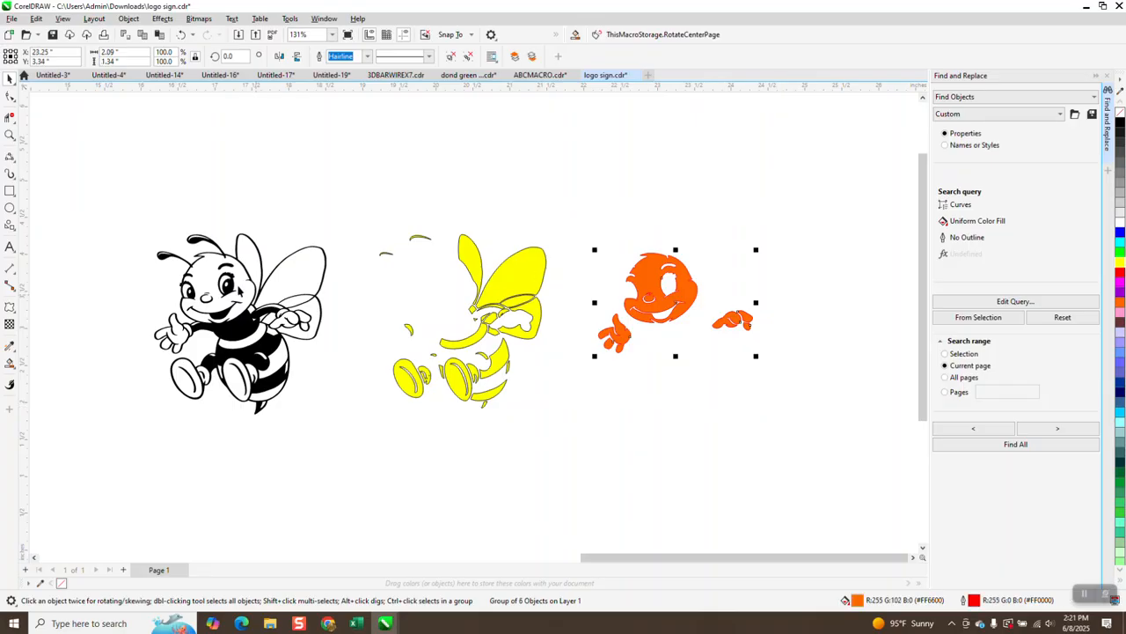
{"action": "left_click_drag", "start_coordinate": [95, 209], "coordinate": [321, 440]}
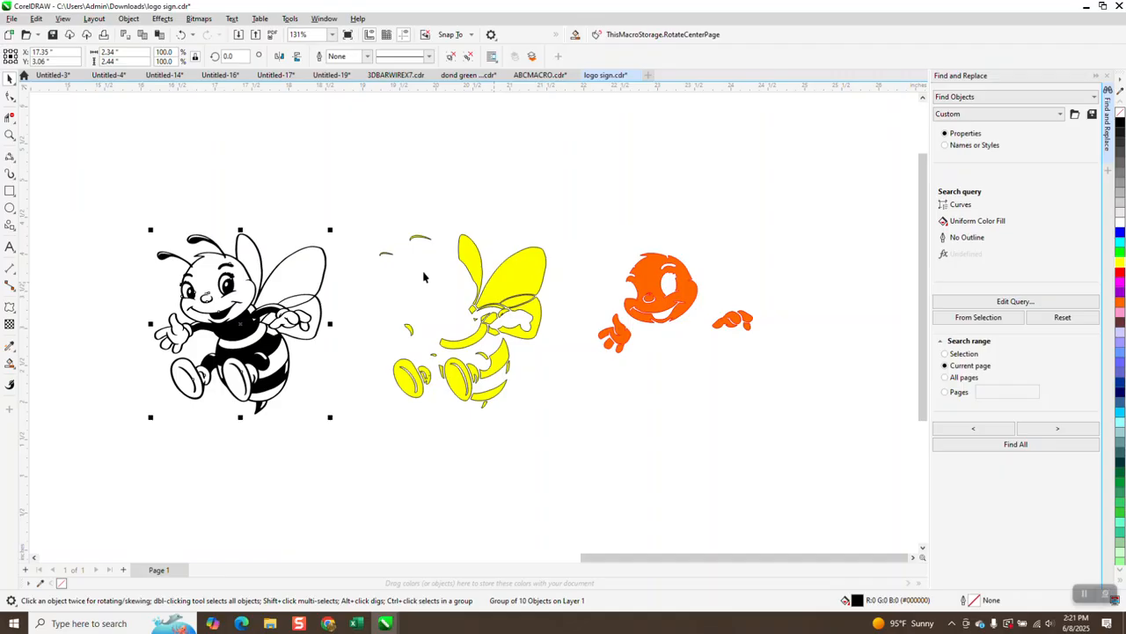
{"action": "left_click_drag", "start_coordinate": [354, 230], "coordinate": [586, 438]}
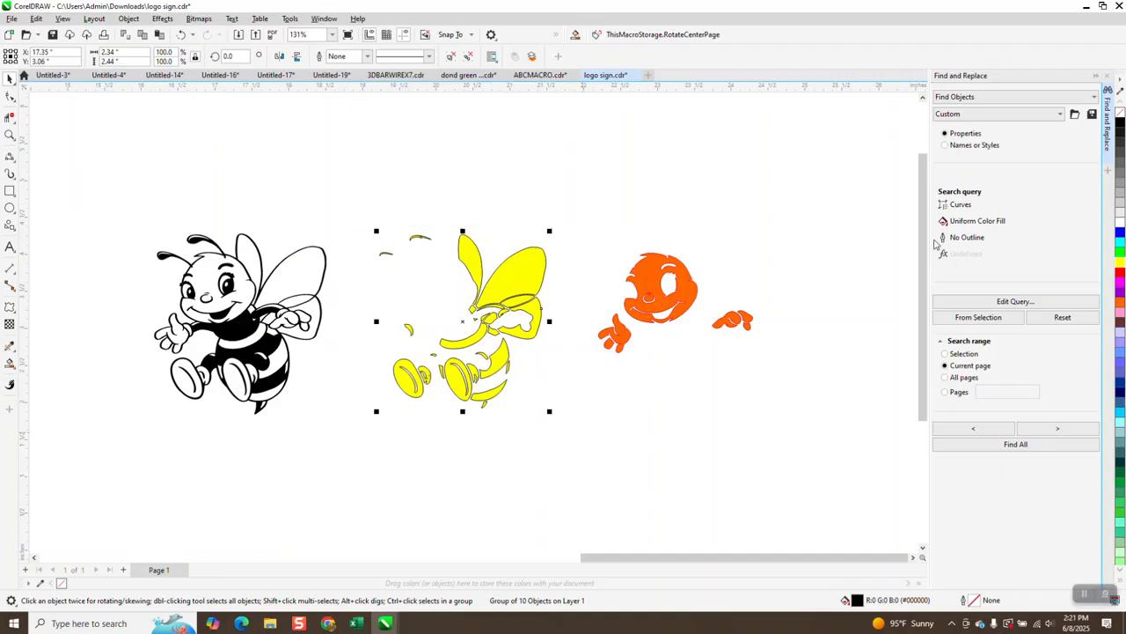
{"action": "right_click", "coordinate": [1122, 115]}
{"action": "key", "text": "Left"}
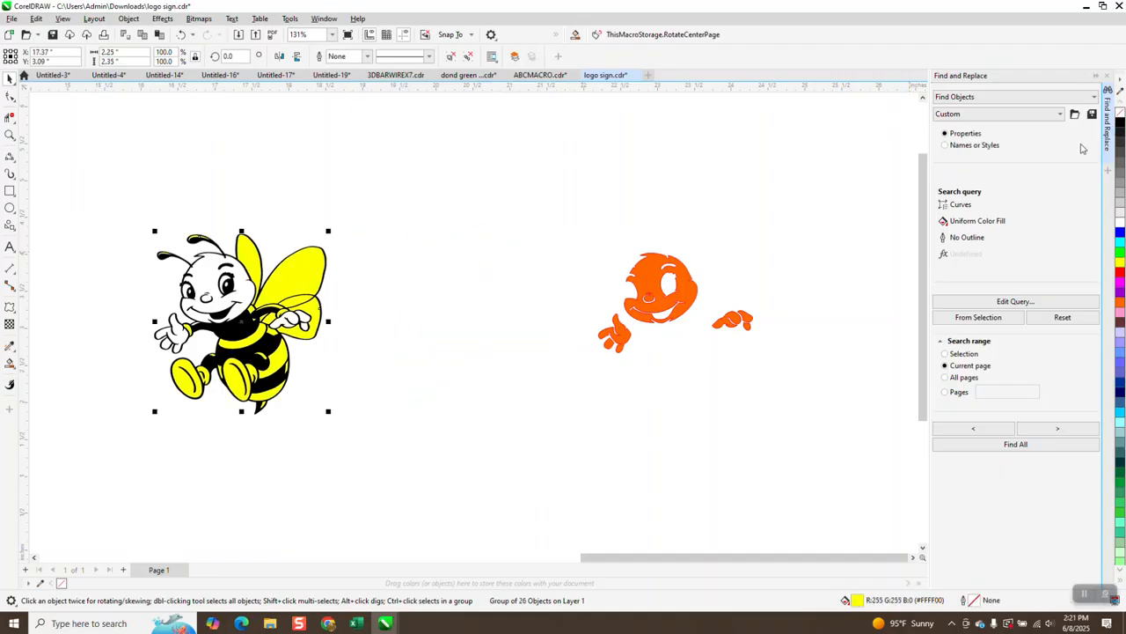
Remove the outline from the orange face and hands group and move it 6 inches left onto the bee.
{"action": "left_click_drag", "start_coordinate": [548, 210], "coordinate": [800, 387]}
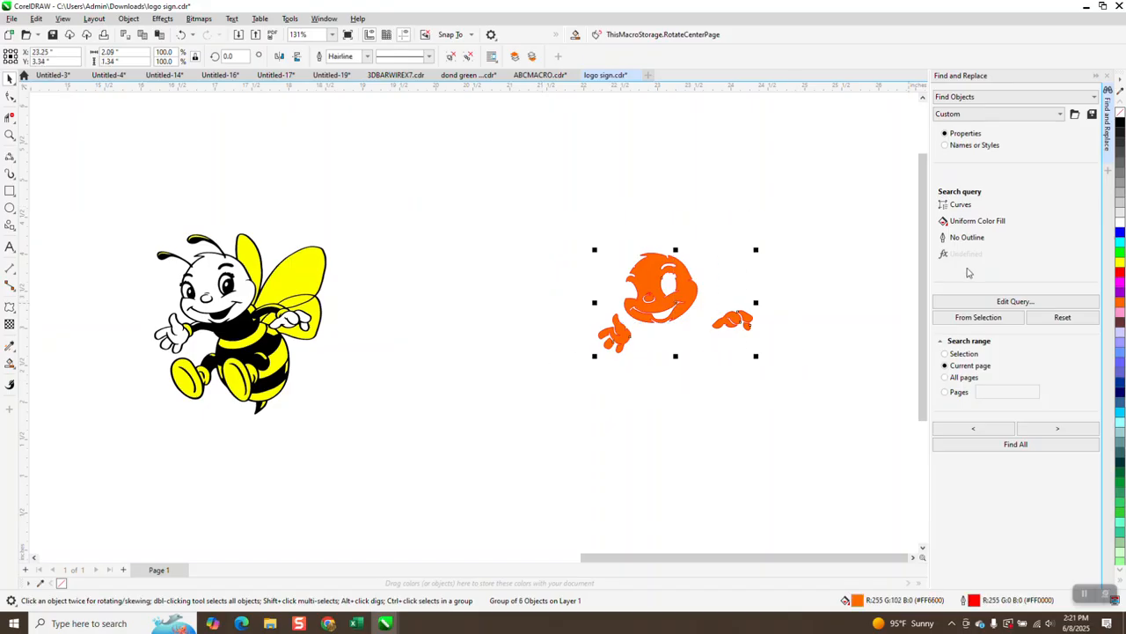
{"action": "right_click", "coordinate": [1122, 116]}
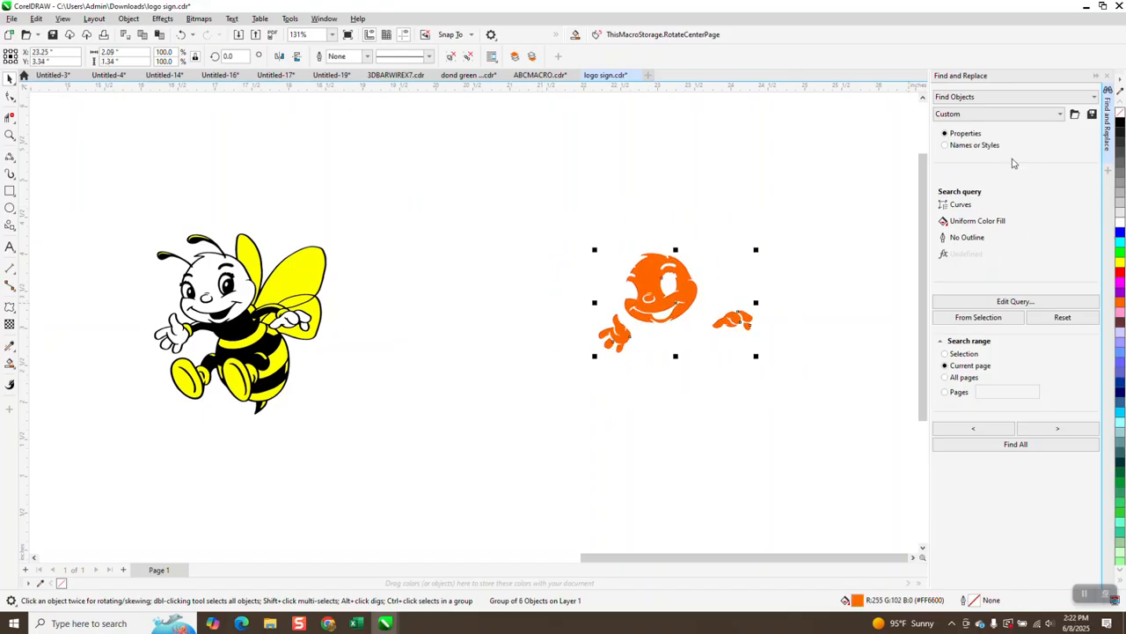
{"action": "key", "text": "Left"}
{"action": "key", "text": "Left"}
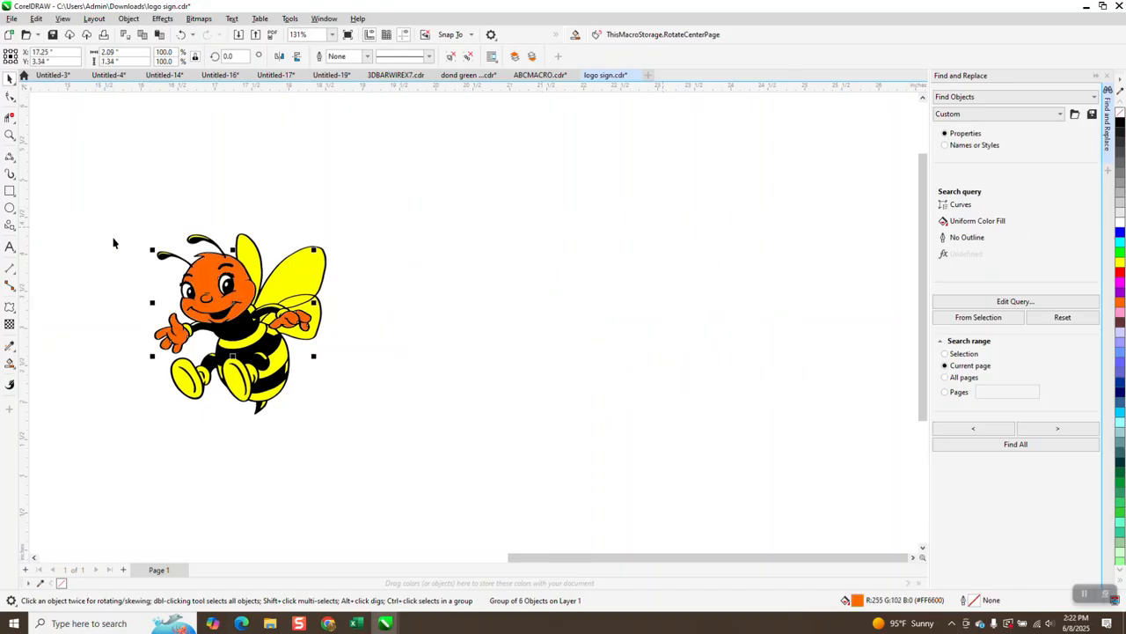
Smart-fill the white gap in the sleeve below the face with blue and no outline, and move that piece into the empty area beside the bee.
{"action": "left_click", "coordinate": [8, 136]}
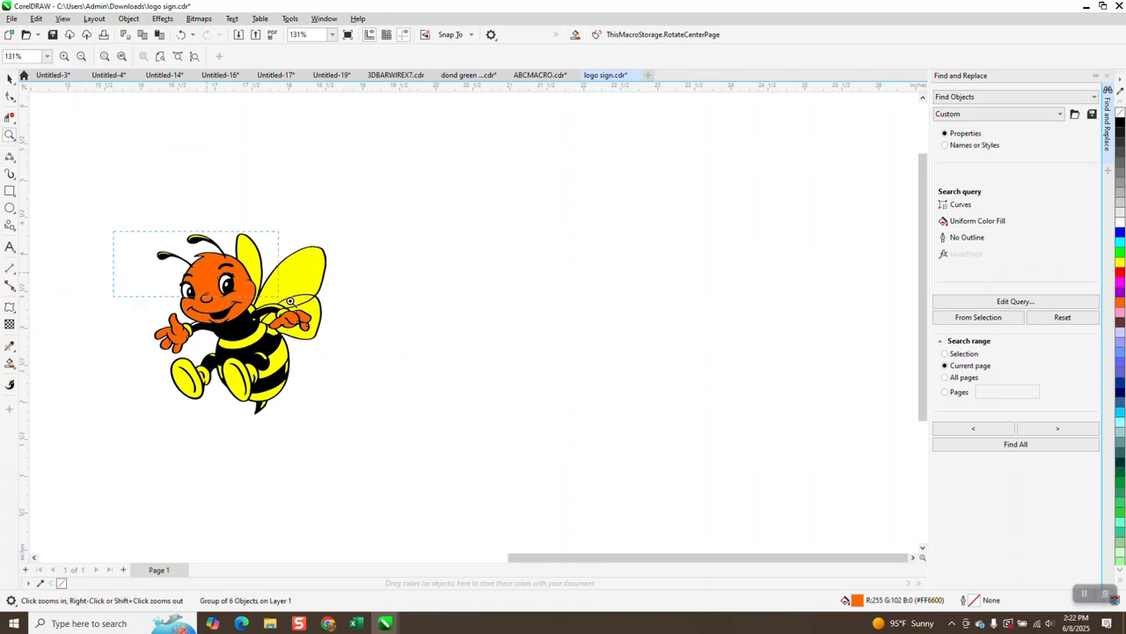
{"action": "left_click", "coordinate": [291, 301]}
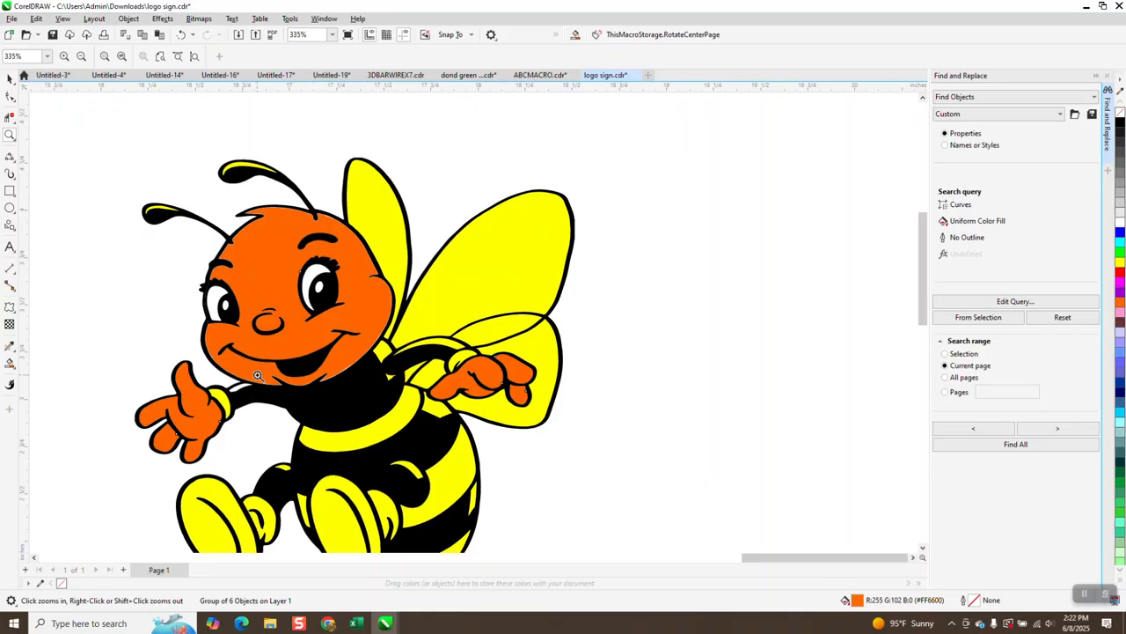
{"action": "scroll", "coordinate": [261, 299], "scroll_direction": "down", "scroll_amount": 2}
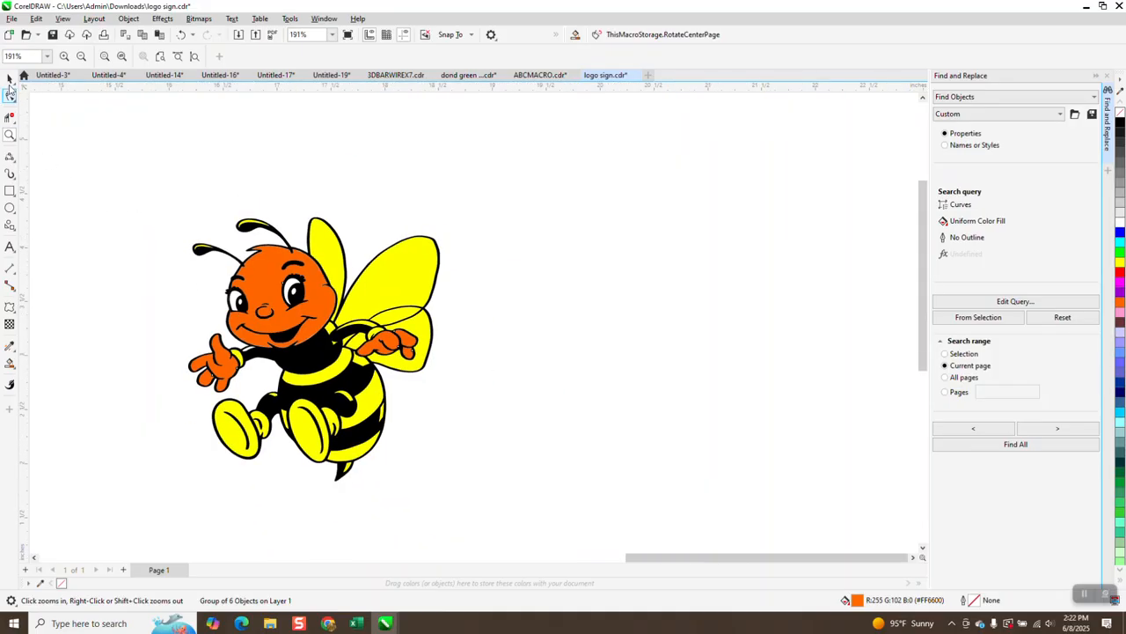
{"action": "left_click", "coordinate": [10, 78]}
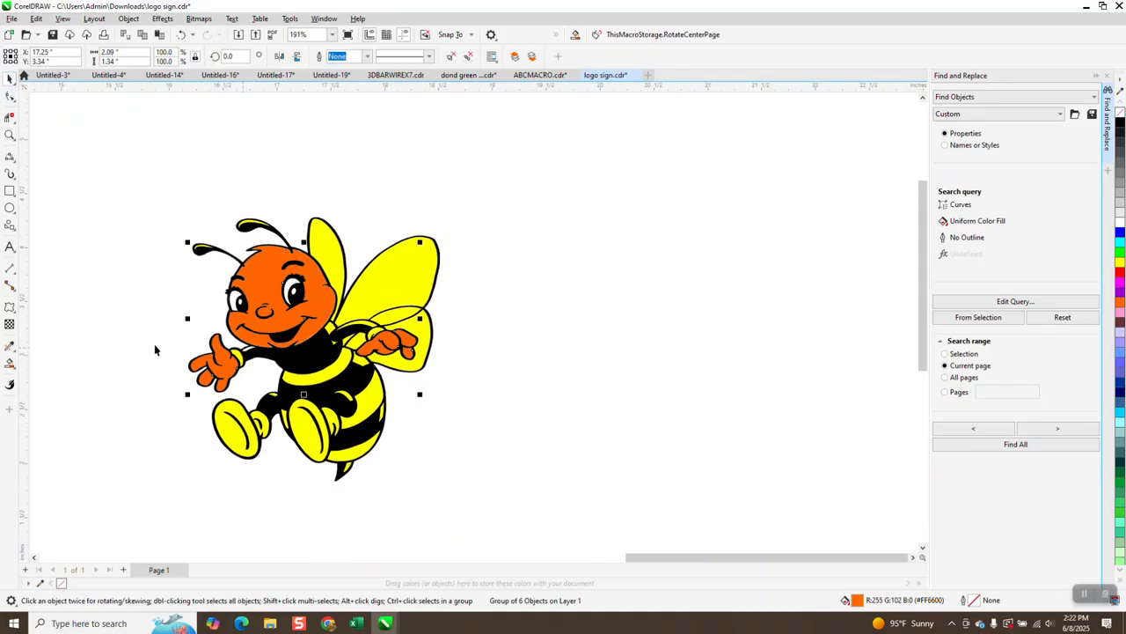
{"action": "left_click", "coordinate": [10, 135]}
{"action": "left_click_drag", "start_coordinate": [195, 302], "coordinate": [349, 387]}
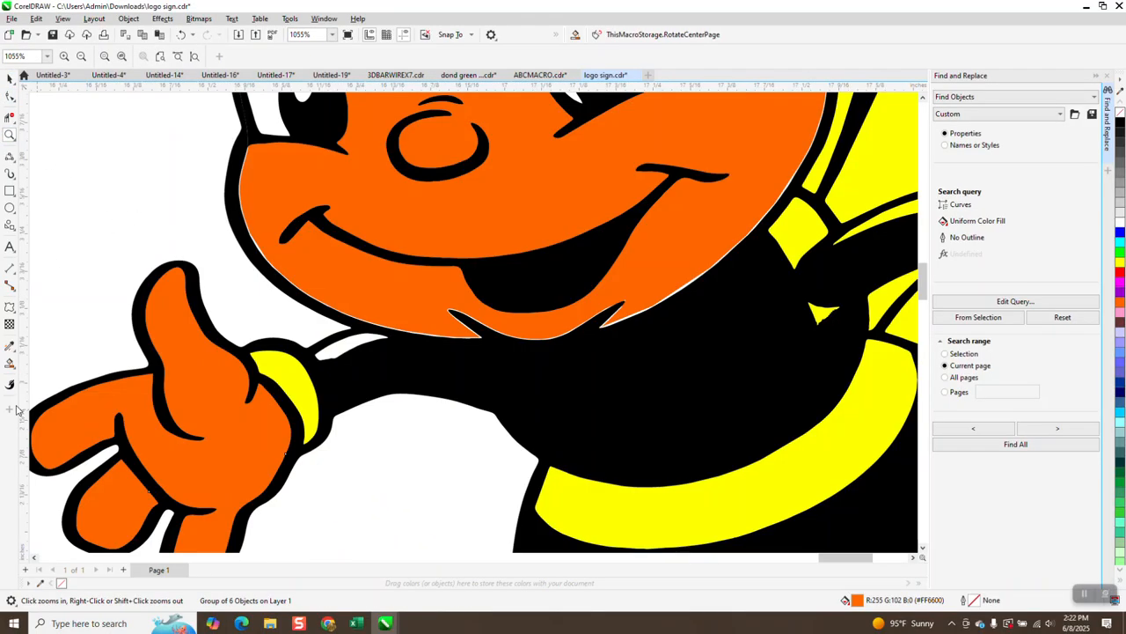
{"action": "left_click", "coordinate": [10, 363]}
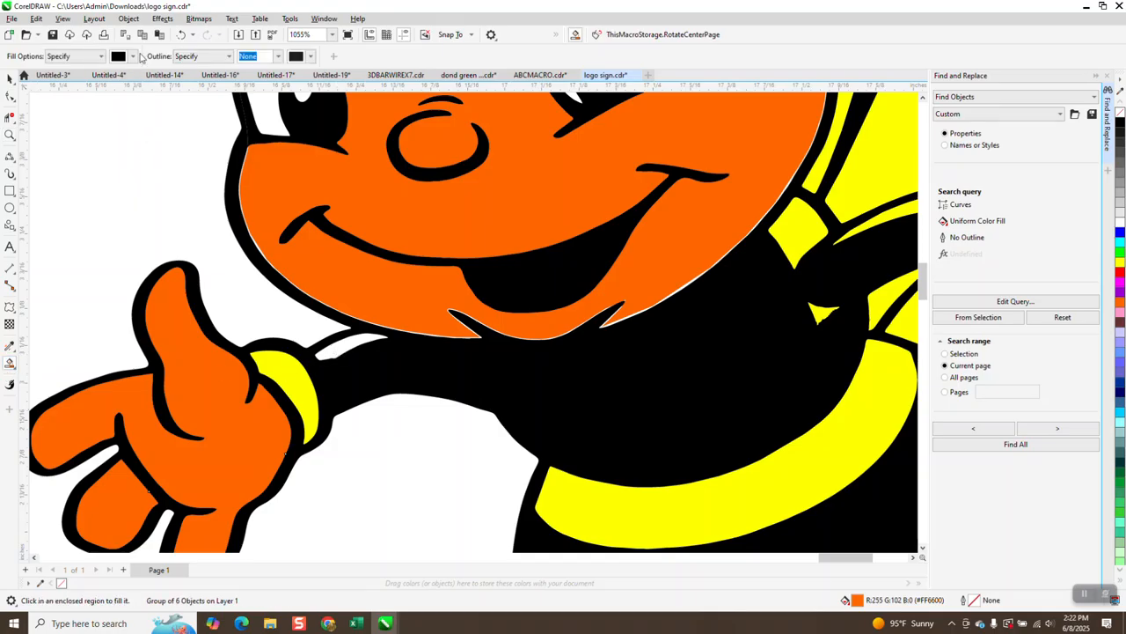
{"action": "left_click", "coordinate": [133, 57]}
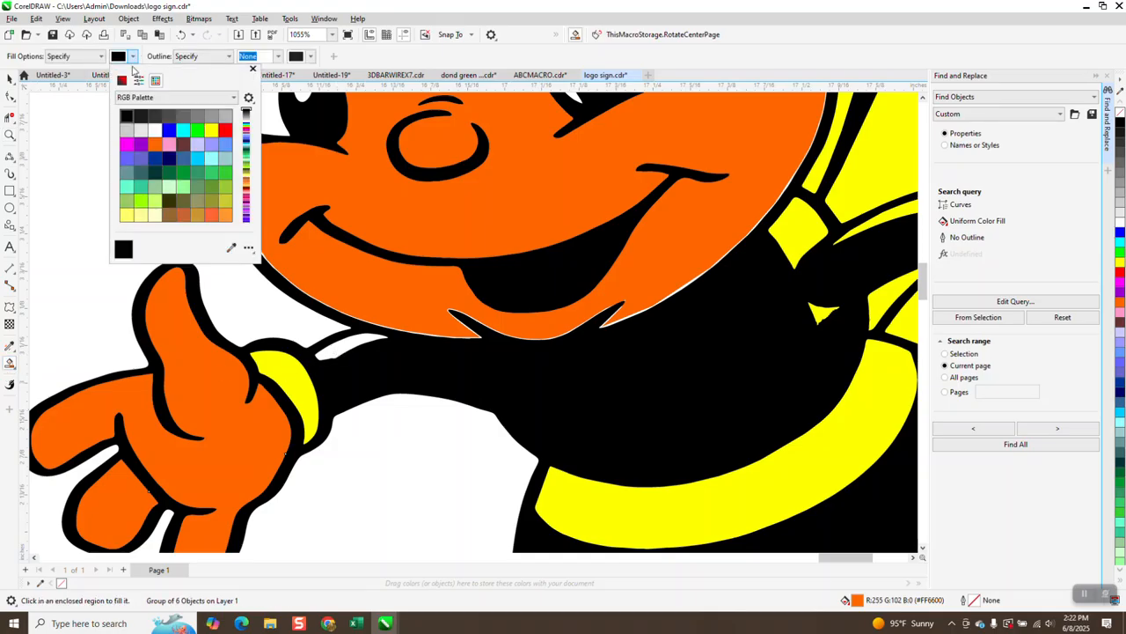
{"action": "left_click", "coordinate": [168, 130]}
{"action": "left_click", "coordinate": [333, 347]}
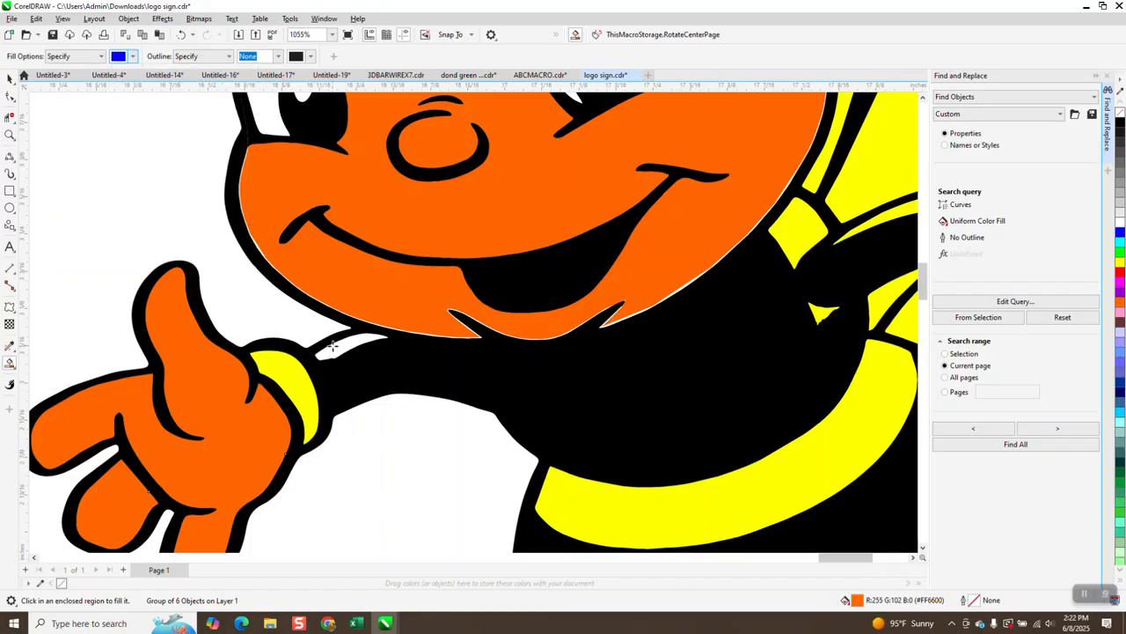
{"action": "left_click", "coordinate": [335, 347]}
{"action": "scroll", "coordinate": [352, 367], "scroll_direction": "down", "scroll_amount": 4}
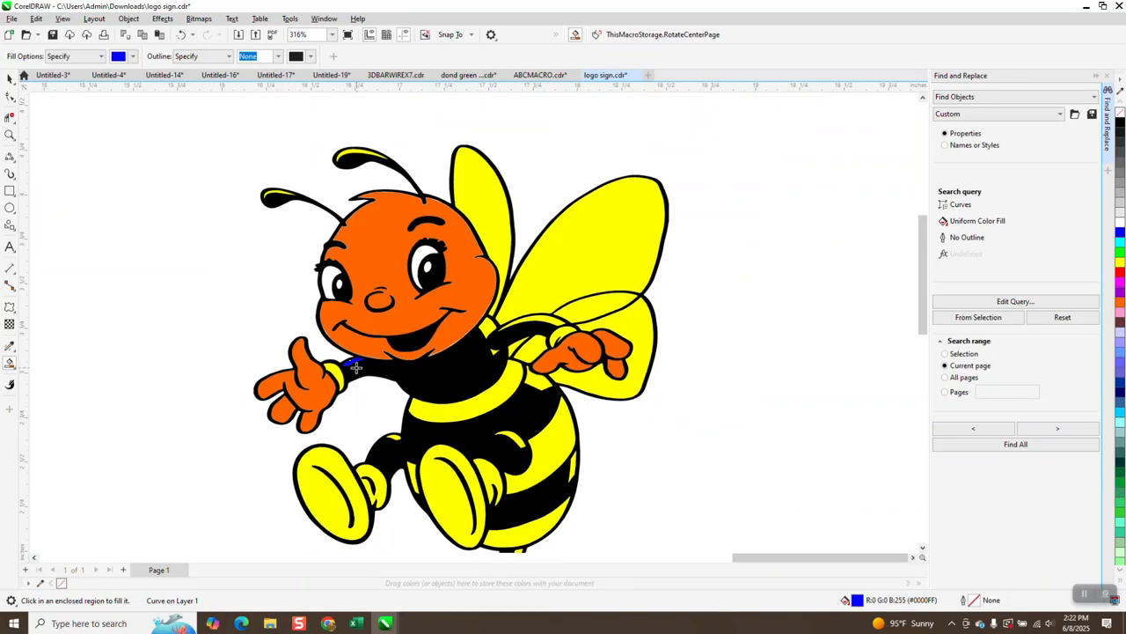
{"action": "scroll", "coordinate": [351, 364], "scroll_direction": "down", "scroll_amount": 2}
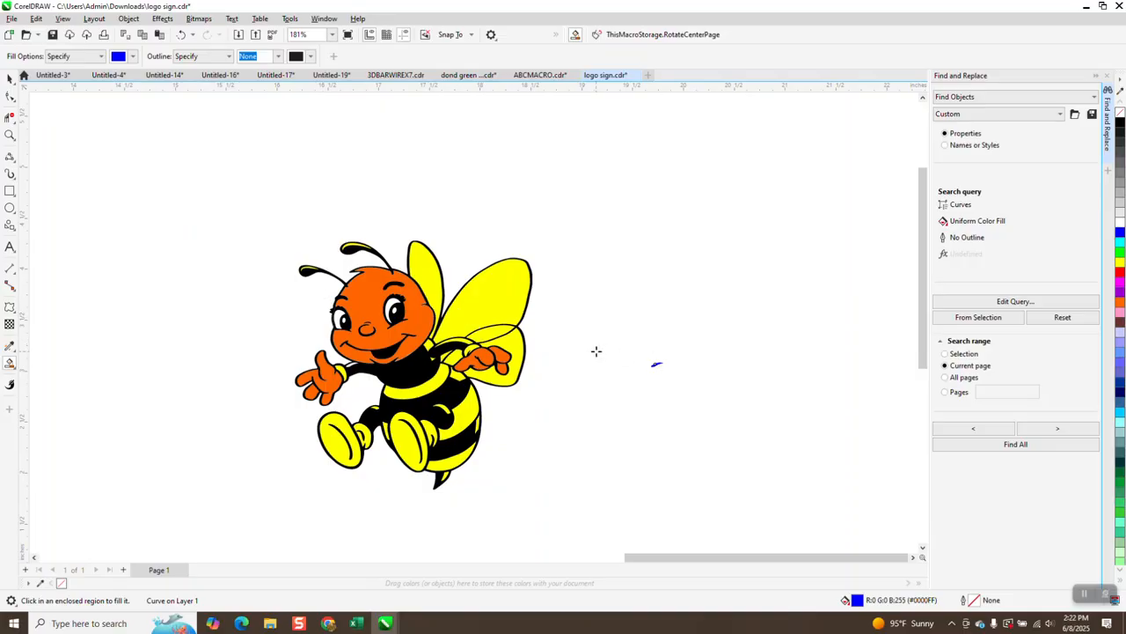
Smart-fill the same sleeve gap with blue again and change its fill to yellow (#FFFF00).
{"action": "left_click", "coordinate": [10, 134]}
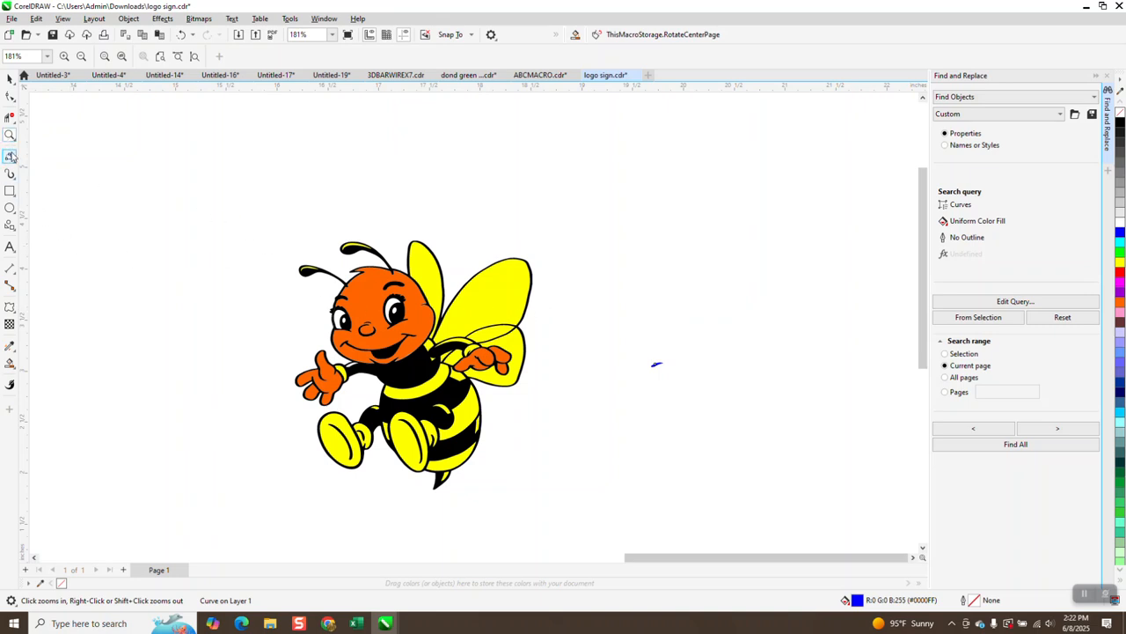
{"action": "left_click_drag", "start_coordinate": [250, 260], "coordinate": [538, 459]}
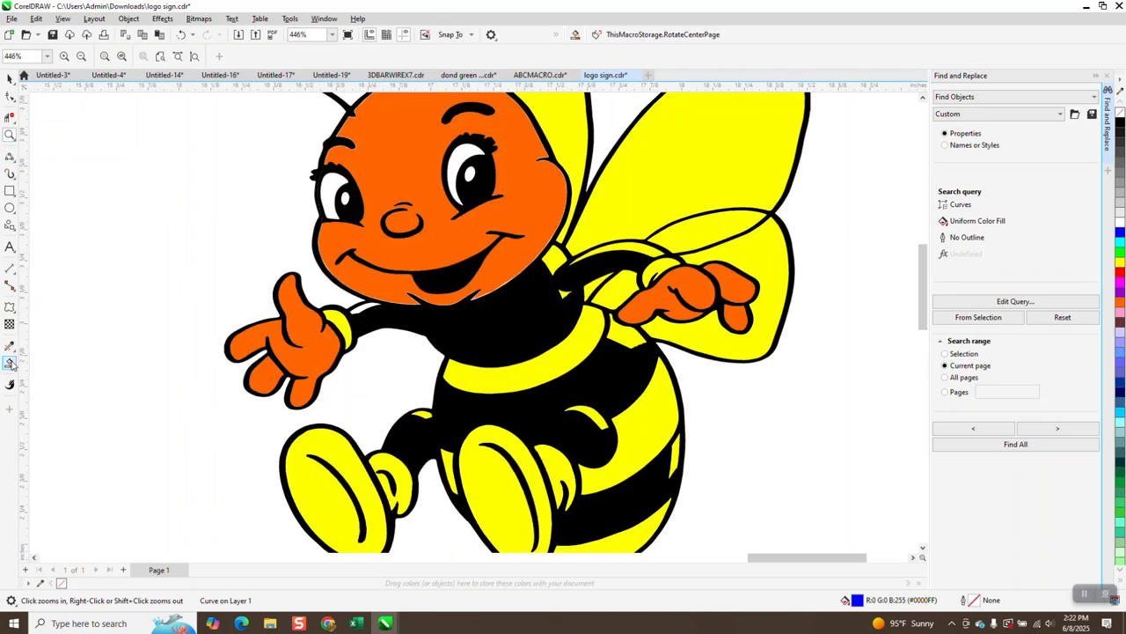
{"action": "left_click", "coordinate": [10, 361]}
{"action": "left_click", "coordinate": [358, 309]}
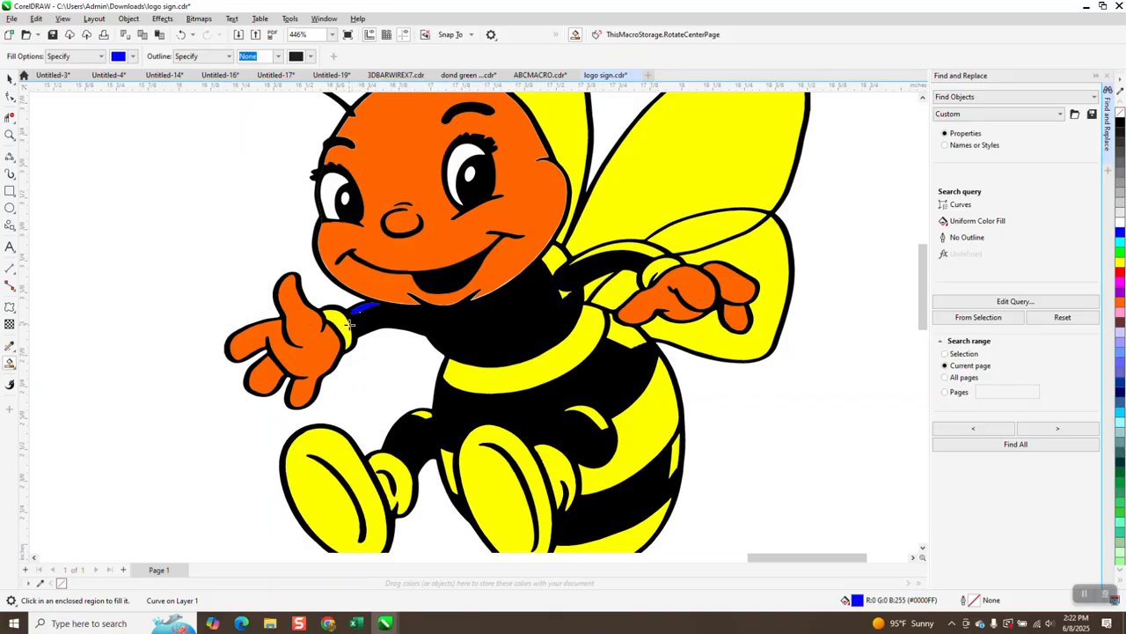
{"action": "left_click", "coordinate": [132, 57]}
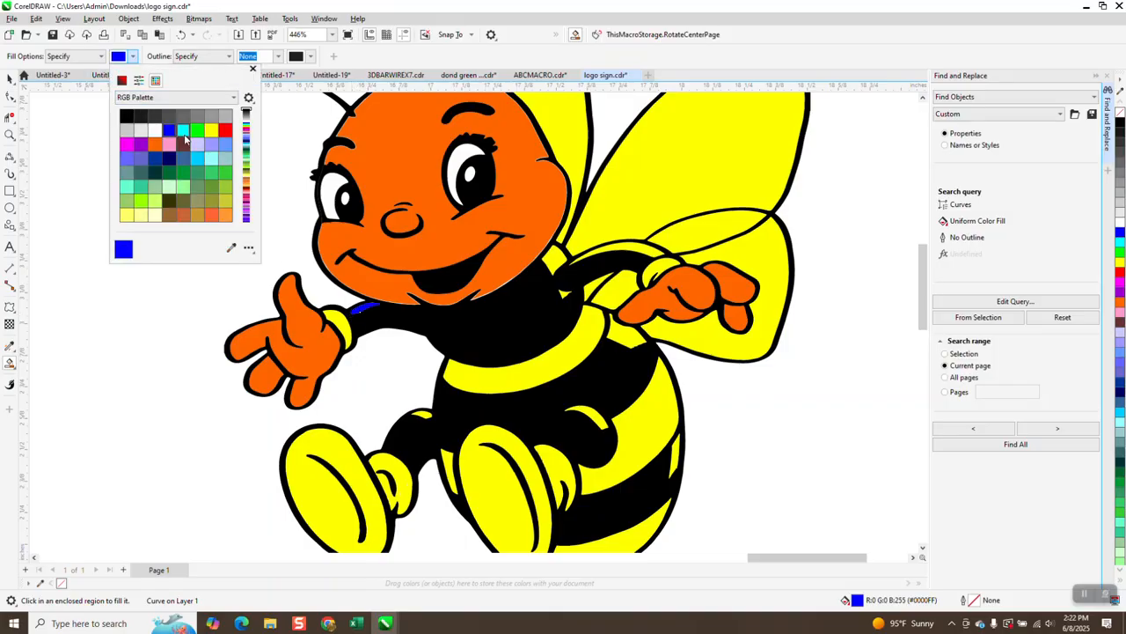
{"action": "left_click", "coordinate": [211, 132]}
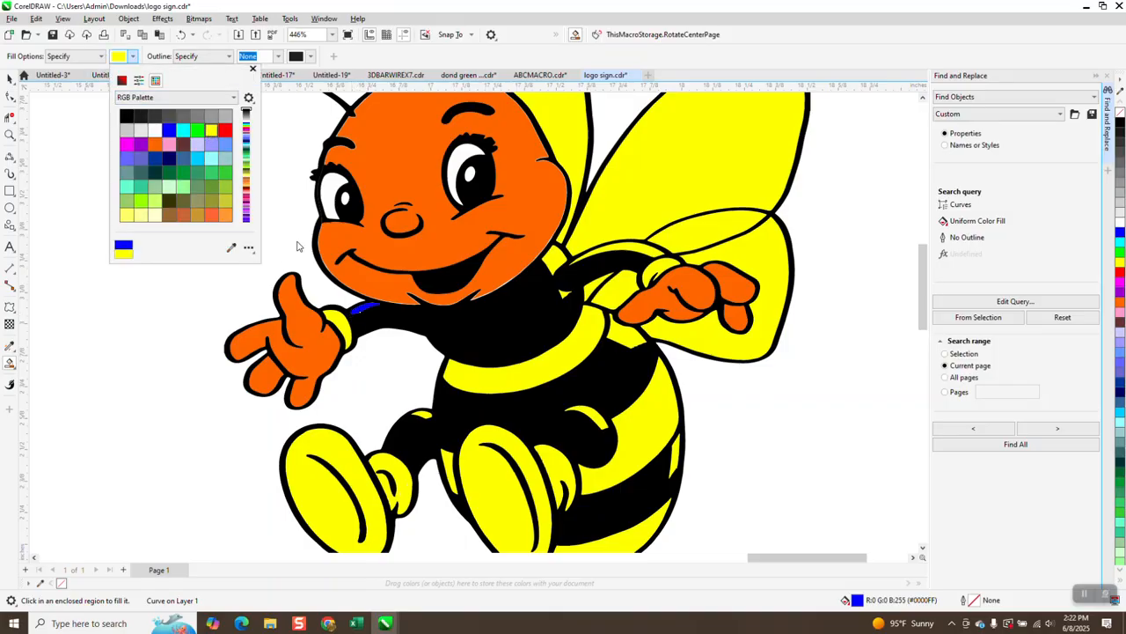
{"action": "left_click", "coordinate": [359, 308]}
{"action": "left_click", "coordinate": [360, 309]}
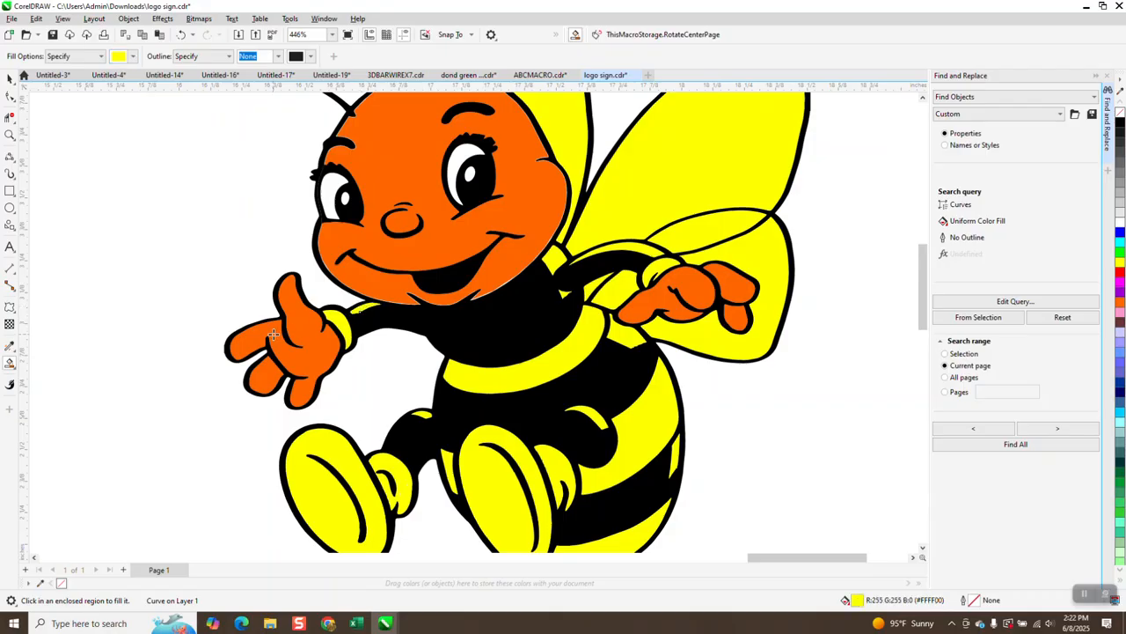
Try a light grey Smart Fill on the whites of the bee's eyes and undo it.
{"action": "left_click", "coordinate": [132, 56]}
{"action": "left_click", "coordinate": [129, 132]}
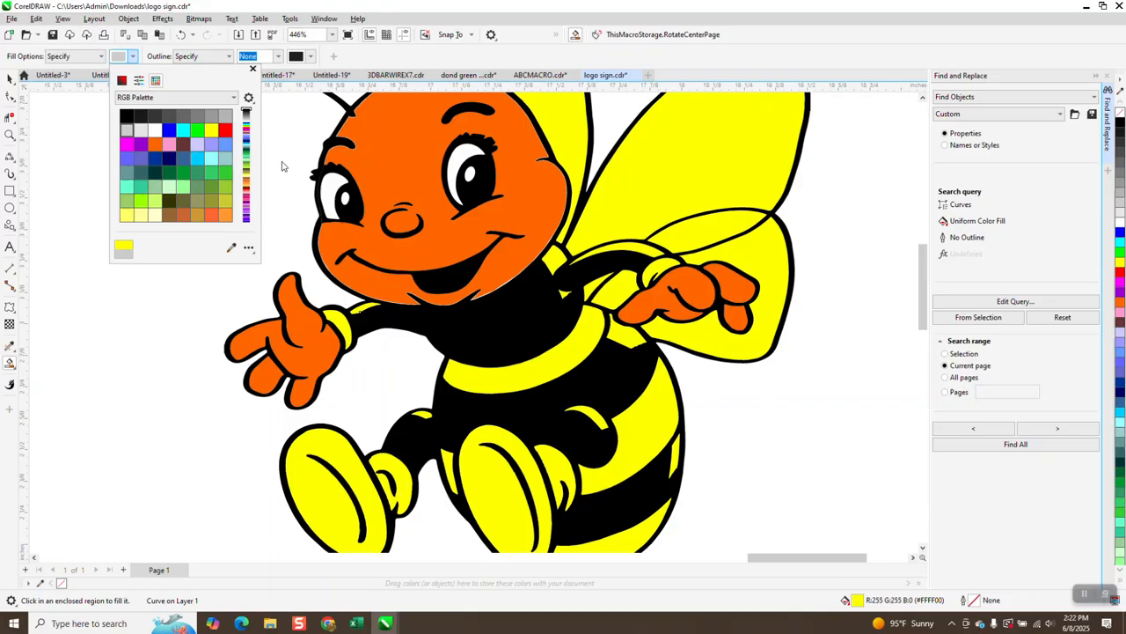
{"action": "left_click", "coordinate": [328, 187]}
{"action": "left_click", "coordinate": [329, 187]}
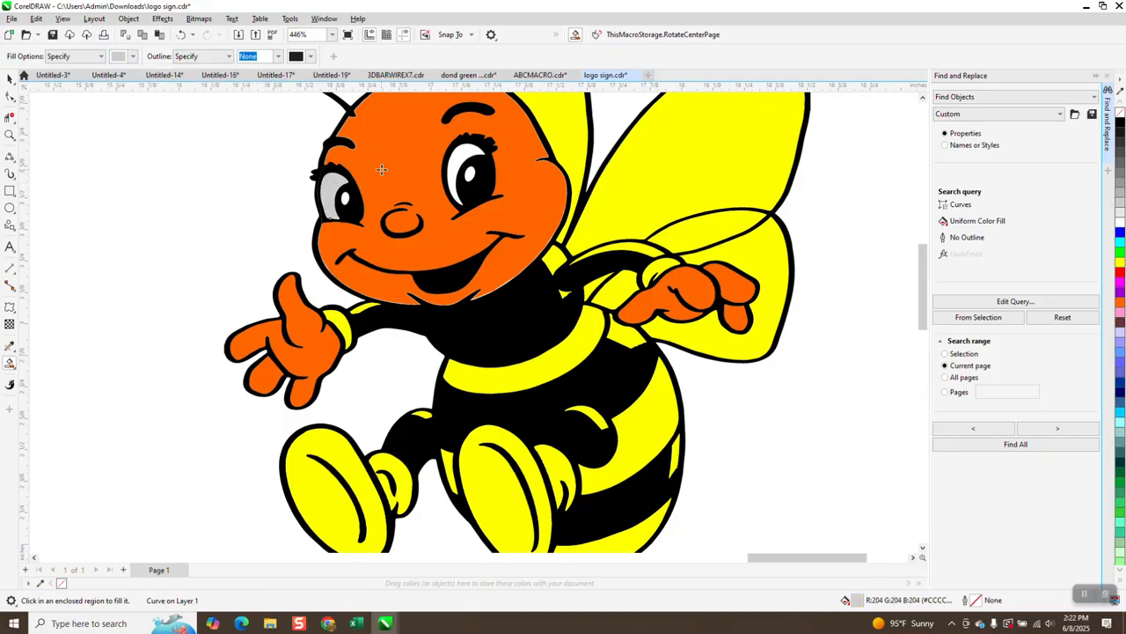
{"action": "left_click", "coordinate": [469, 173]}
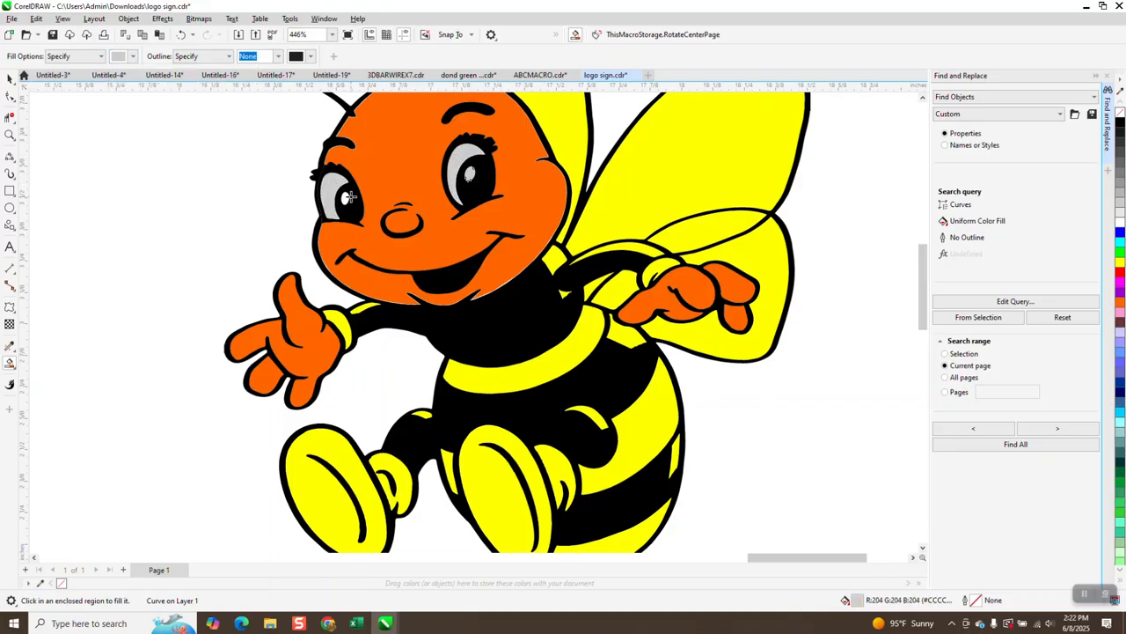
{"action": "left_click", "coordinate": [180, 35]}
{"action": "left_click", "coordinate": [181, 35]}
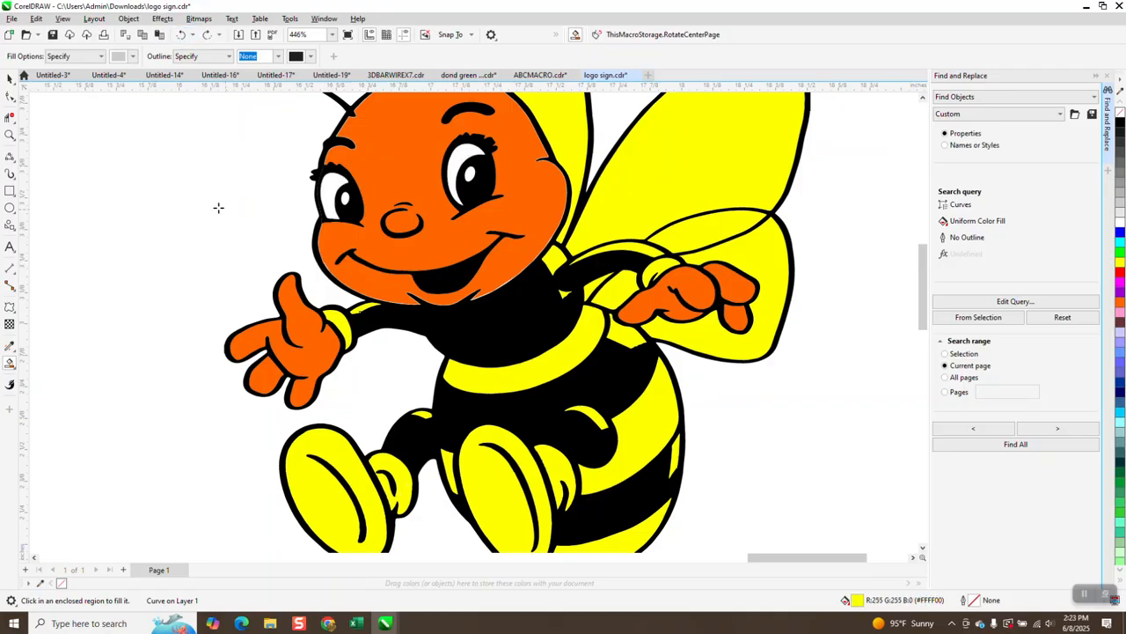
Examine up close how the orange face meets the black line art along the chin and cheek.
{"action": "left_click", "coordinate": [9, 134]}
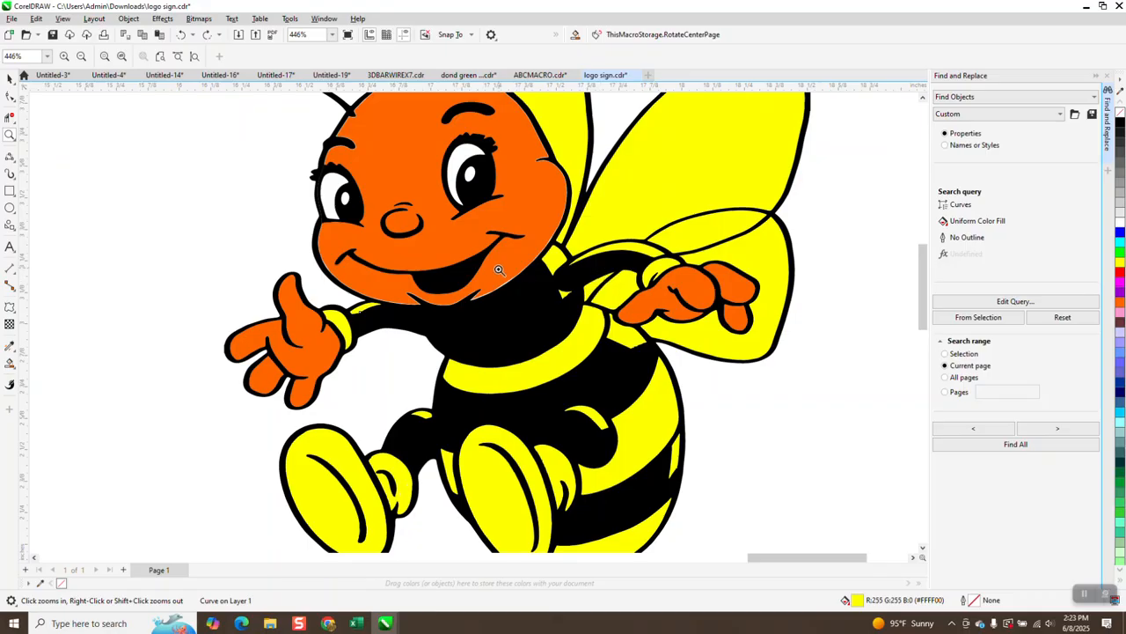
{"action": "left_click_drag", "start_coordinate": [498, 269], "coordinate": [611, 322]}
{"action": "scroll", "coordinate": [413, 305], "scroll_direction": "down", "scroll_amount": 1}
{"action": "scroll", "coordinate": [378, 286], "scroll_direction": "down", "scroll_amount": 1}
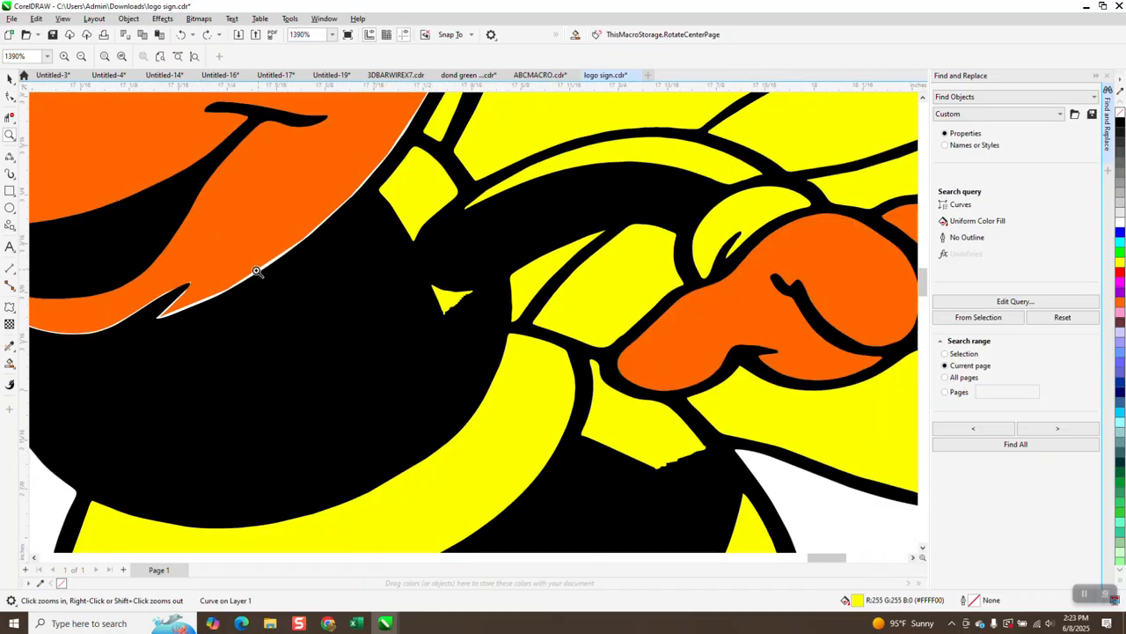
{"action": "scroll", "coordinate": [334, 266], "scroll_direction": "down", "scroll_amount": 2}
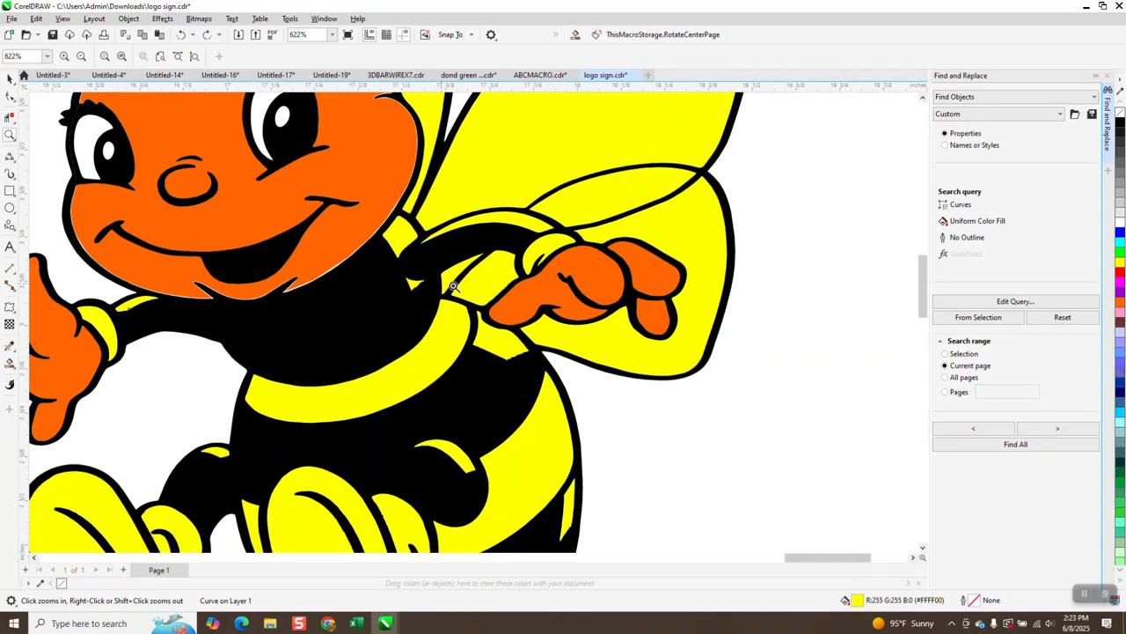
{"action": "scroll", "coordinate": [558, 287], "scroll_direction": "down", "scroll_amount": 1}
{"action": "scroll", "coordinate": [379, 284], "scroll_direction": "down", "scroll_amount": 1}
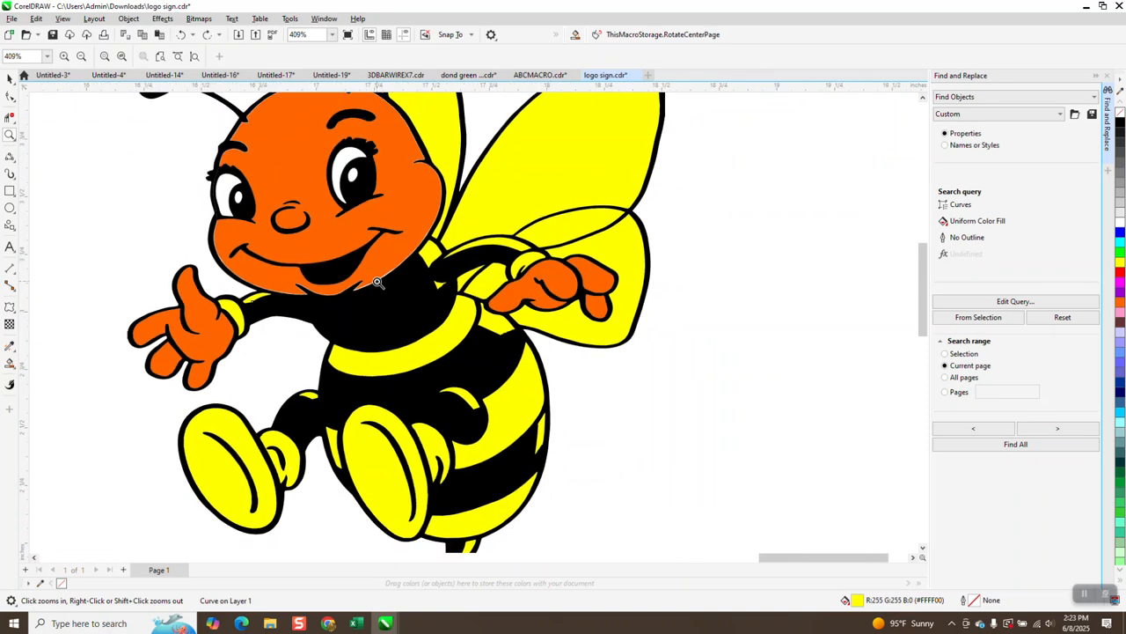
{"action": "scroll", "coordinate": [485, 226], "scroll_direction": "up", "scroll_amount": 6}
{"action": "scroll", "coordinate": [465, 249], "scroll_direction": "down", "scroll_amount": 4}
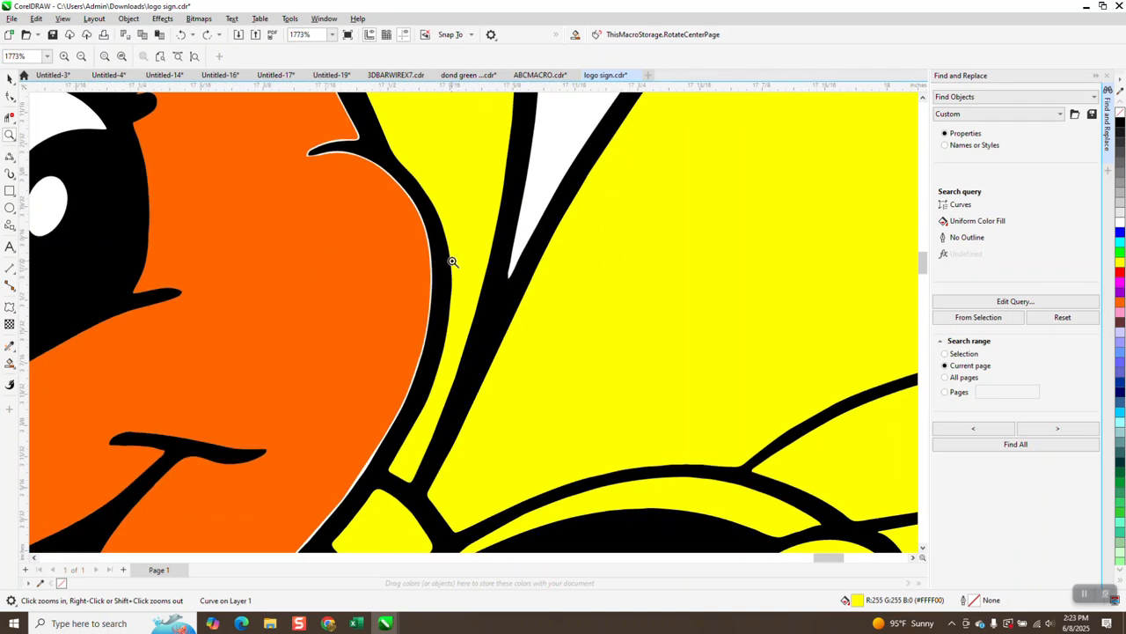
{"action": "scroll", "coordinate": [451, 261], "scroll_direction": "down", "scroll_amount": 3}
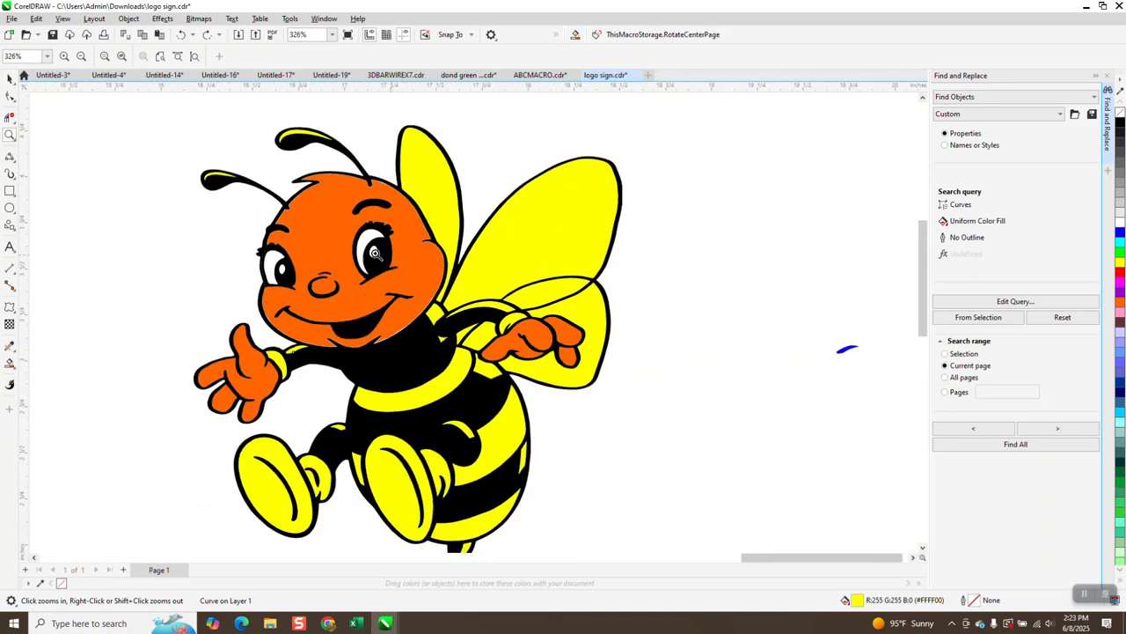
Move the orange face and hands group 3 inches right, off the bee.
{"action": "left_click", "coordinate": [9, 78]}
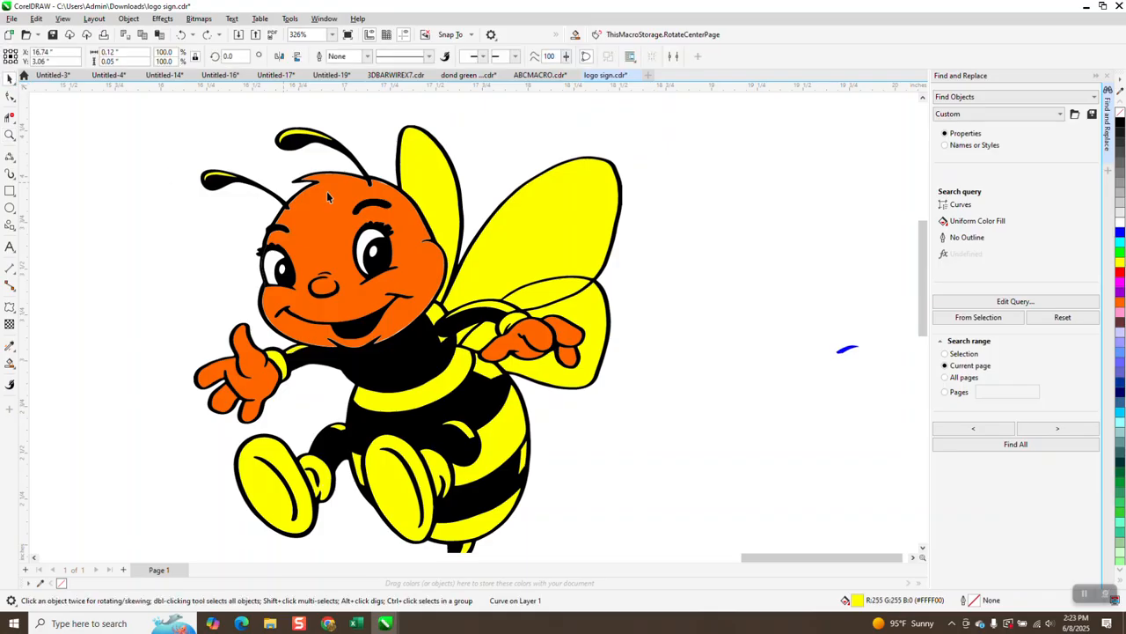
{"action": "left_click", "coordinate": [407, 212]}
{"action": "key", "text": "Right"}
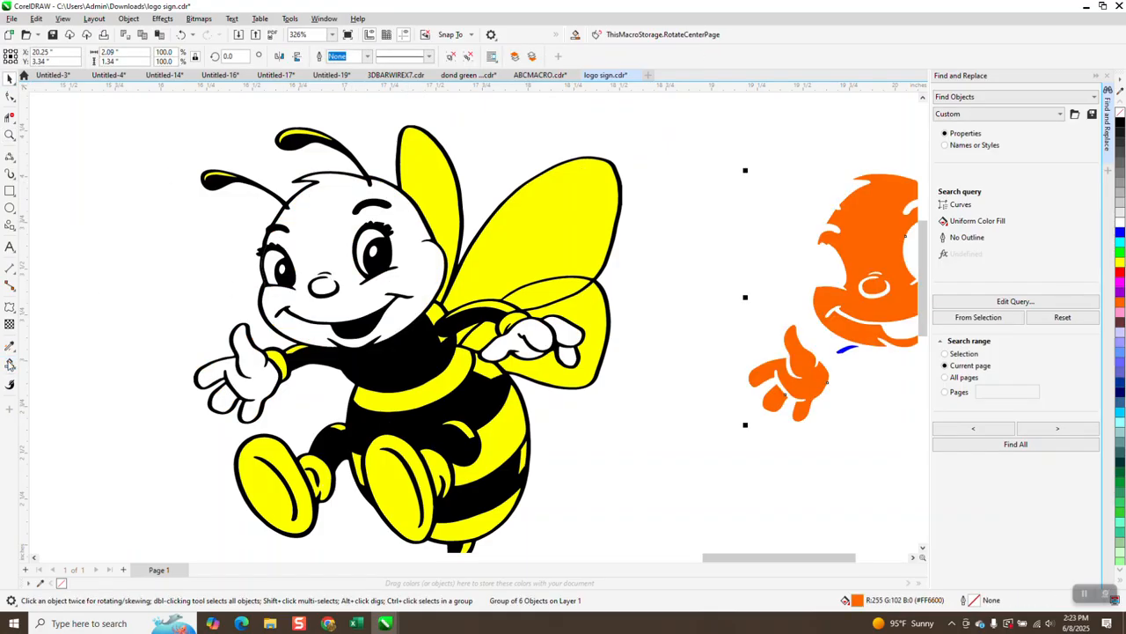
Smart-fill the bee's white face with orange (#FF6600) and check its edge along the cheek up close.
{"action": "left_click", "coordinate": [10, 362]}
{"action": "left_click", "coordinate": [133, 57]}
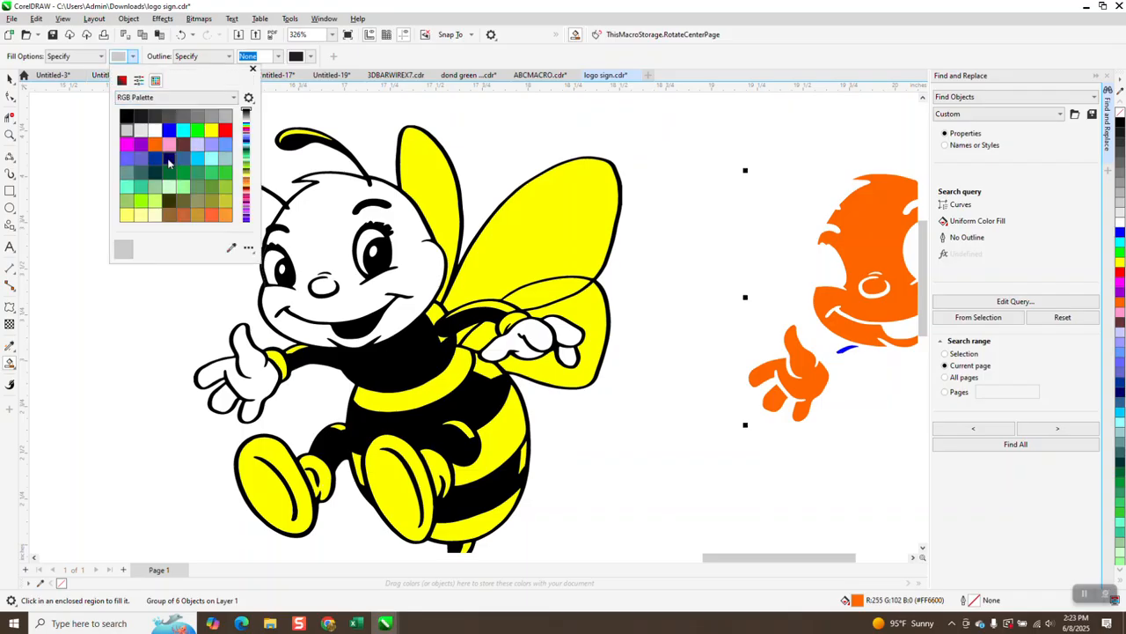
{"action": "left_click", "coordinate": [154, 143]}
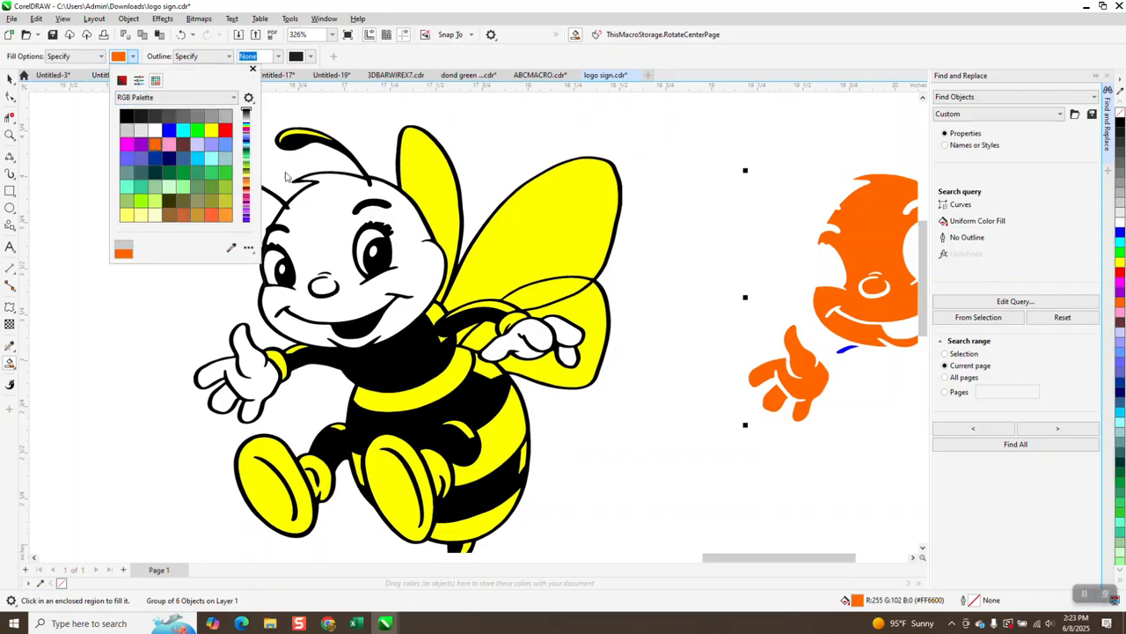
{"action": "left_click", "coordinate": [400, 220]}
{"action": "left_click", "coordinate": [400, 220]}
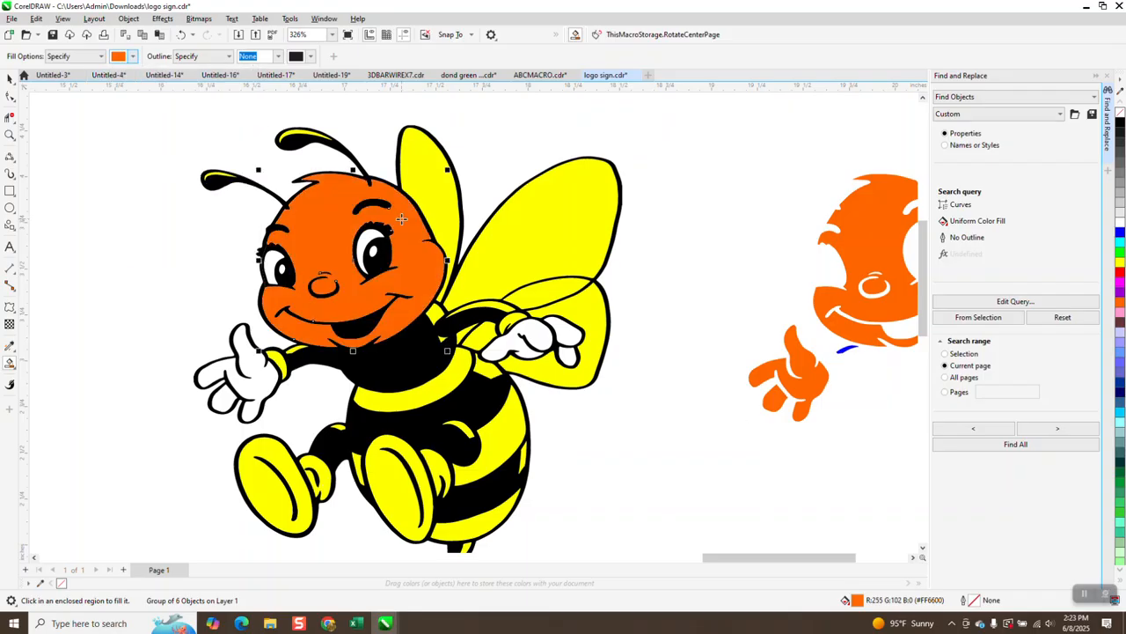
{"action": "left_click", "coordinate": [10, 133]}
{"action": "left_click_drag", "start_coordinate": [364, 227], "coordinate": [483, 335]}
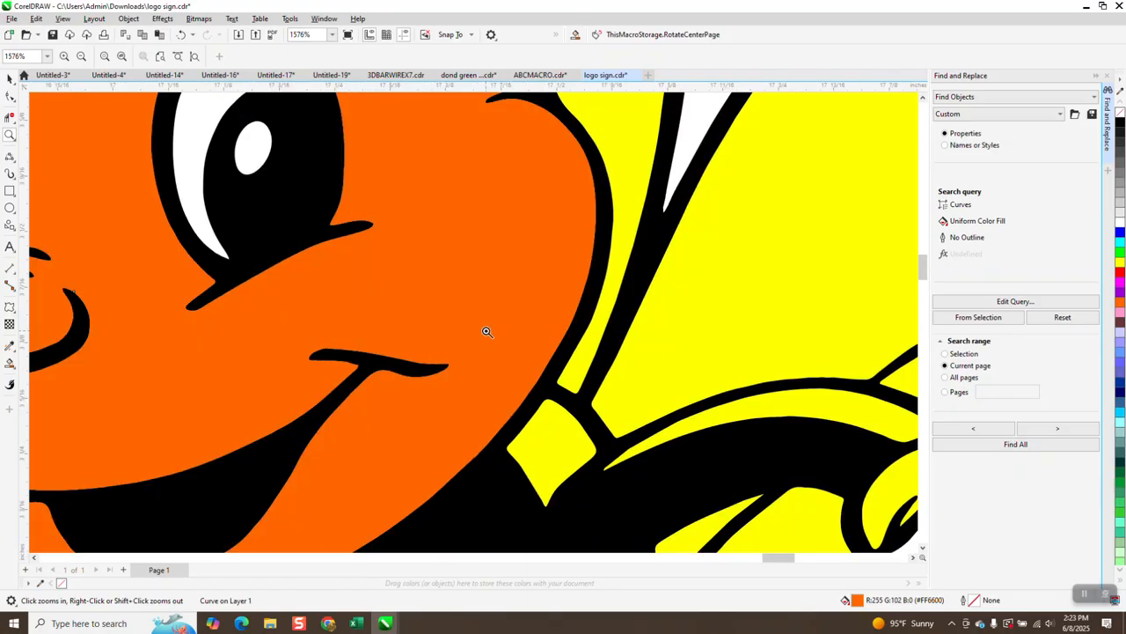
{"action": "scroll", "coordinate": [487, 331], "scroll_direction": "down", "scroll_amount": 3}
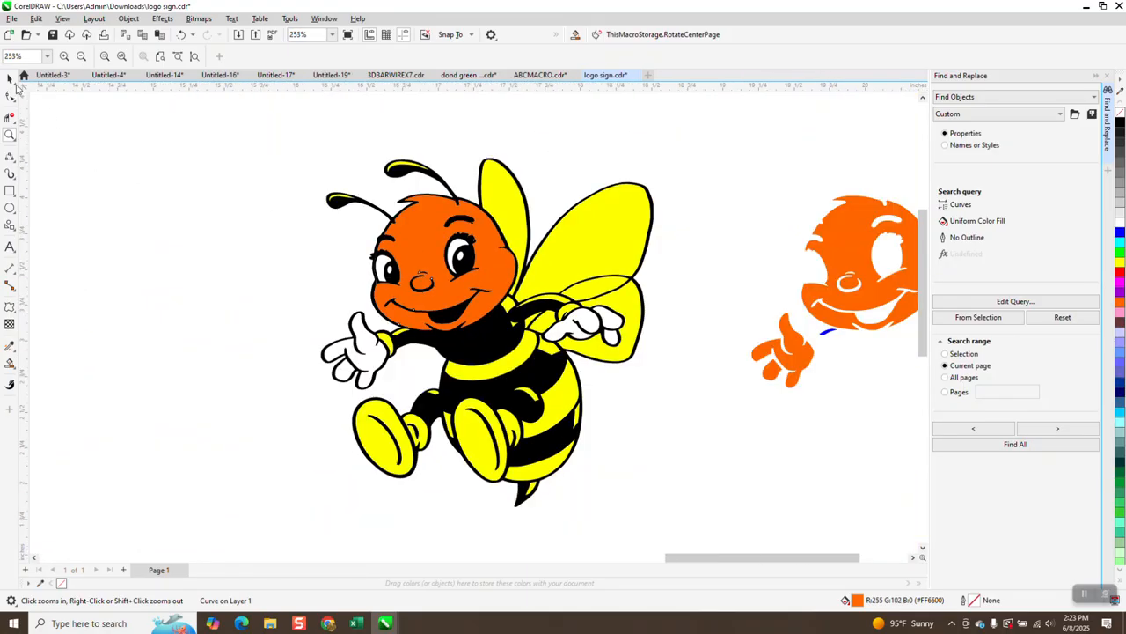
Move the newly filled orange face 3 inches left, off the bee.
{"action": "left_click", "coordinate": [10, 79]}
{"action": "key", "text": "Left"}
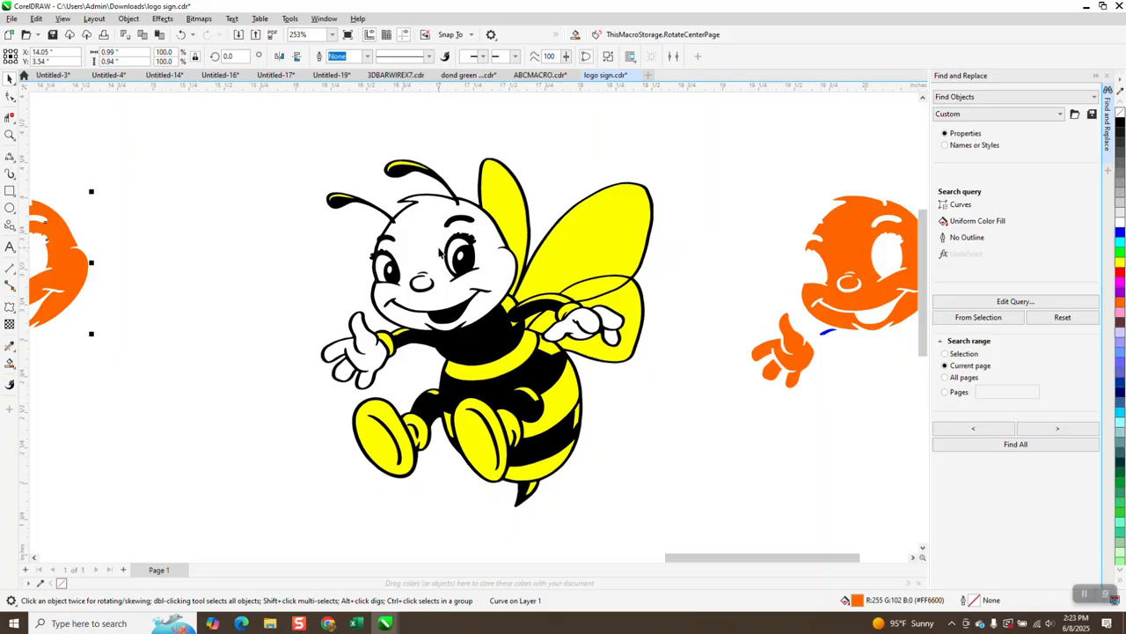
{"action": "scroll", "coordinate": [525, 357], "scroll_direction": "down", "scroll_amount": 1}
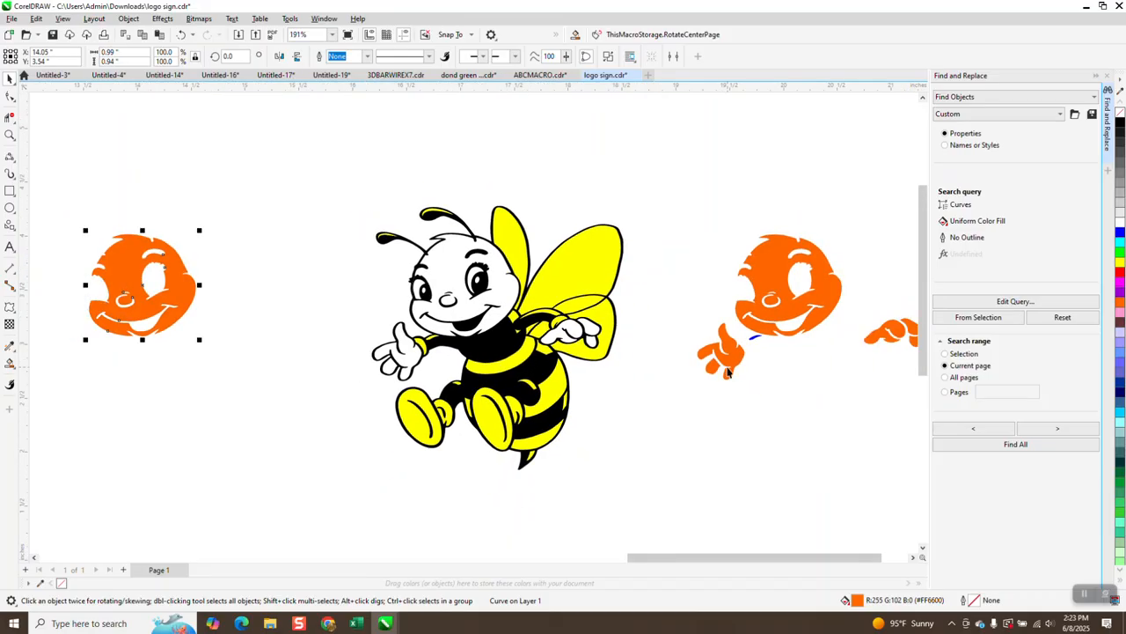
Move the original orange face and hands group 3 inches left, back onto the bee.
{"action": "left_click_drag", "start_coordinate": [680, 313], "coordinate": [758, 389]}
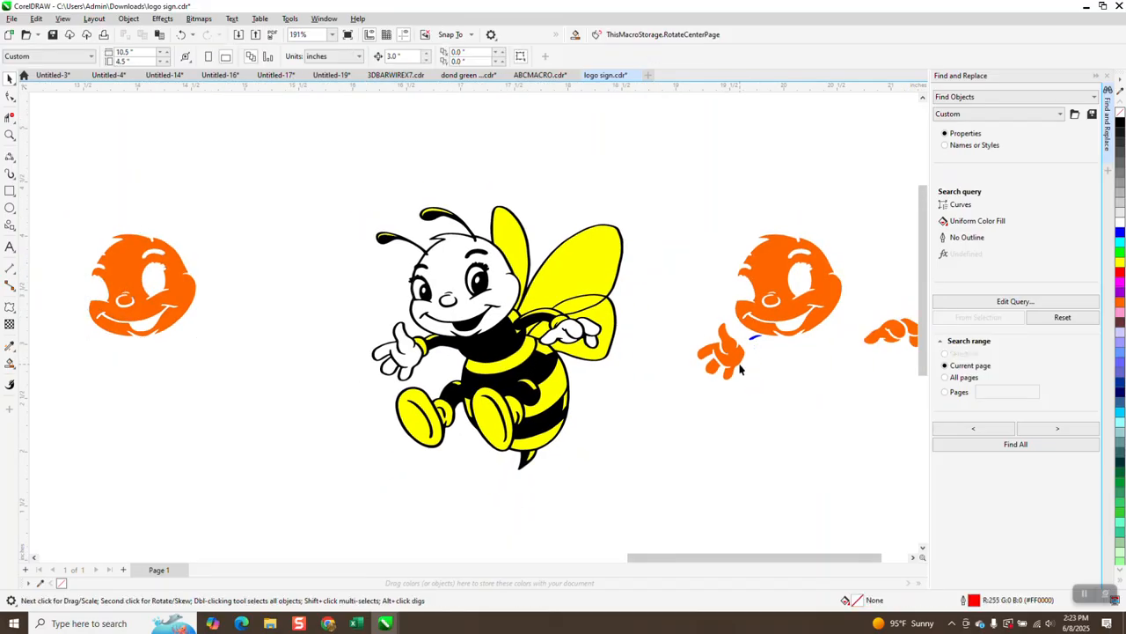
{"action": "left_click", "coordinate": [740, 366]}
{"action": "key", "text": "Left"}
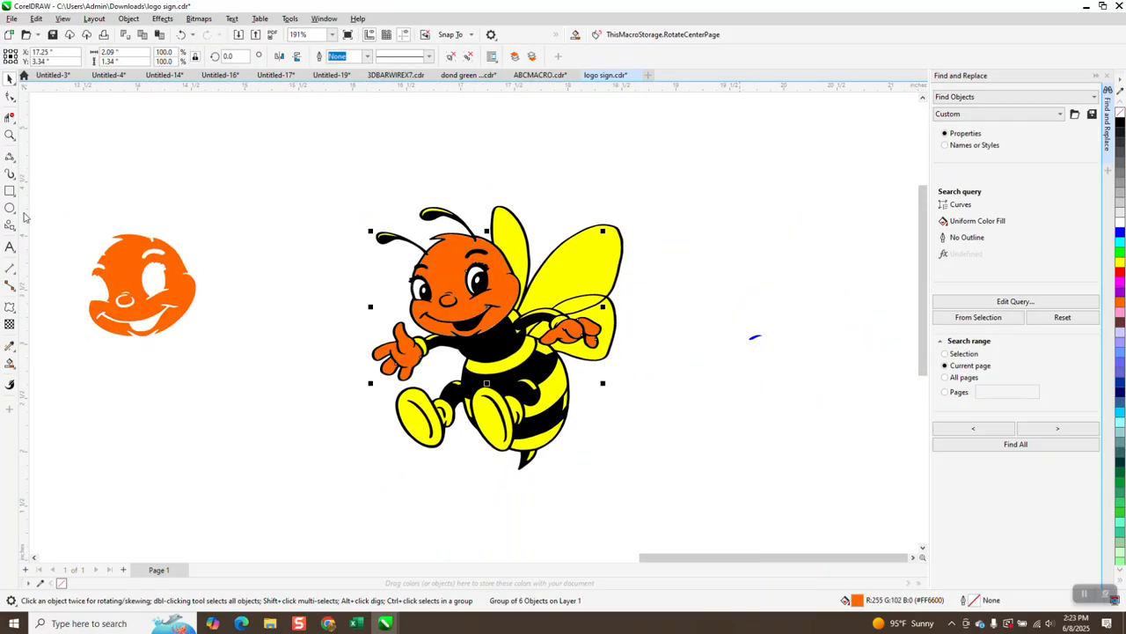
Examine up close how the original orange group meets the black line art around the raised hand and chin.
{"action": "left_click", "coordinate": [10, 134]}
{"action": "left_click_drag", "start_coordinate": [381, 359], "coordinate": [440, 380]}
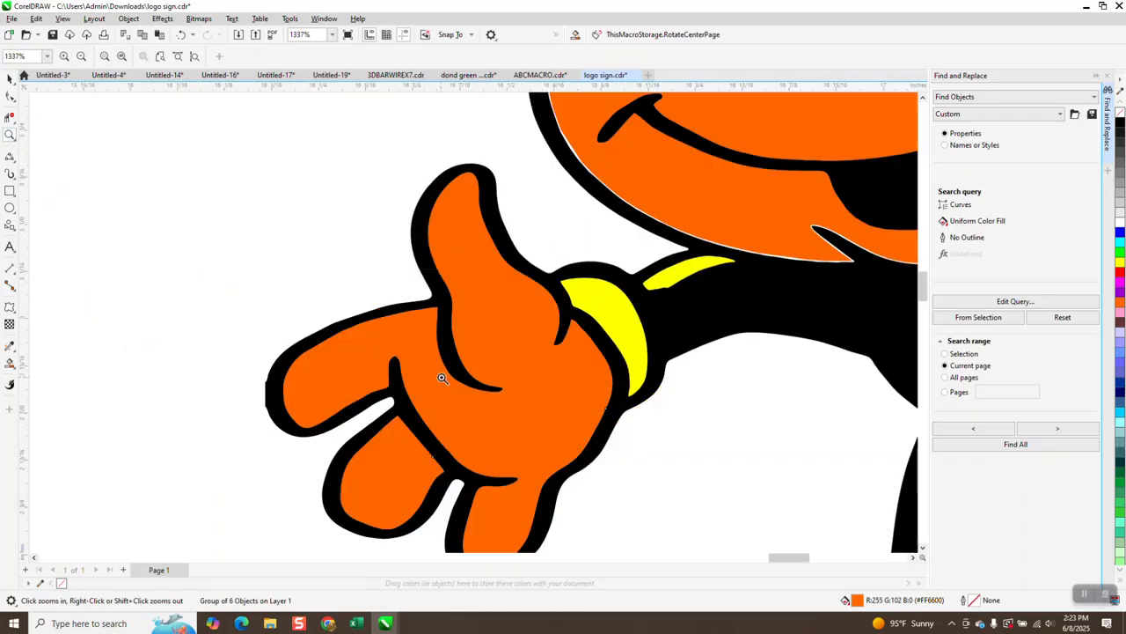
{"action": "right_click", "coordinate": [437, 376]}
{"action": "right_click", "coordinate": [440, 373]}
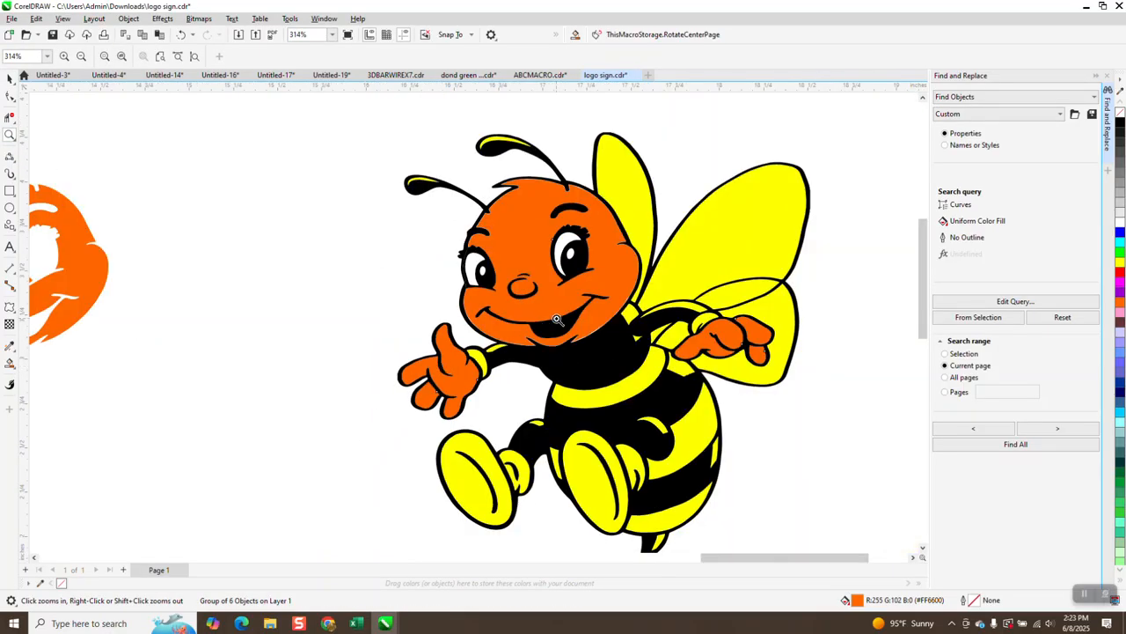
{"action": "left_click_drag", "start_coordinate": [560, 341], "coordinate": [638, 362]}
{"action": "right_click", "coordinate": [624, 357]}
{"action": "right_click", "coordinate": [539, 358]}
{"action": "right_click", "coordinate": [537, 358]}
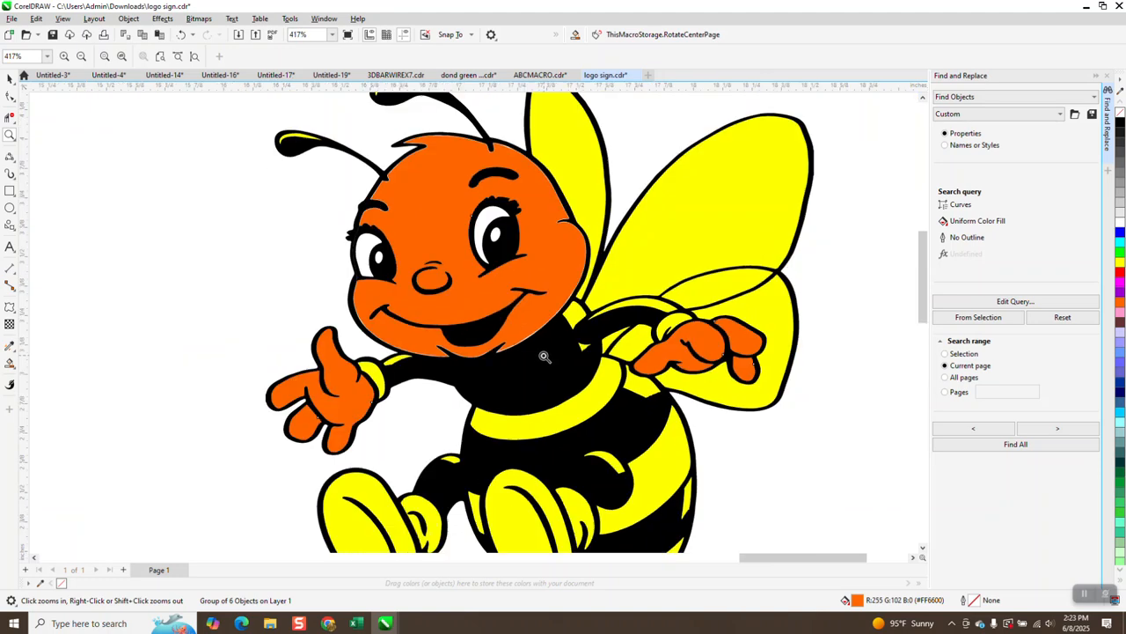
{"action": "right_click", "coordinate": [538, 358]}
Delete the original orange face and hands group, and move the newly filled face 3 inches right onto the bee's head.
{"action": "left_click", "coordinate": [10, 78]}
{"action": "left_click", "coordinate": [482, 248]}
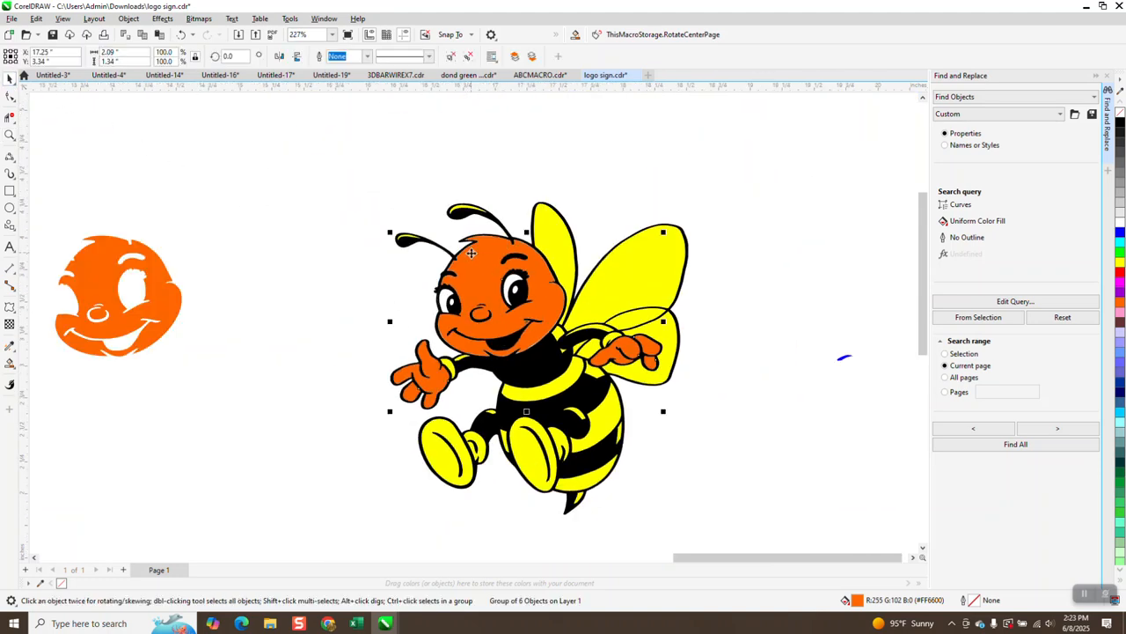
{"action": "left_click", "coordinate": [513, 184]}
{"action": "left_click", "coordinate": [494, 264]}
{"action": "key", "text": "Delete"}
{"action": "left_click", "coordinate": [162, 308]}
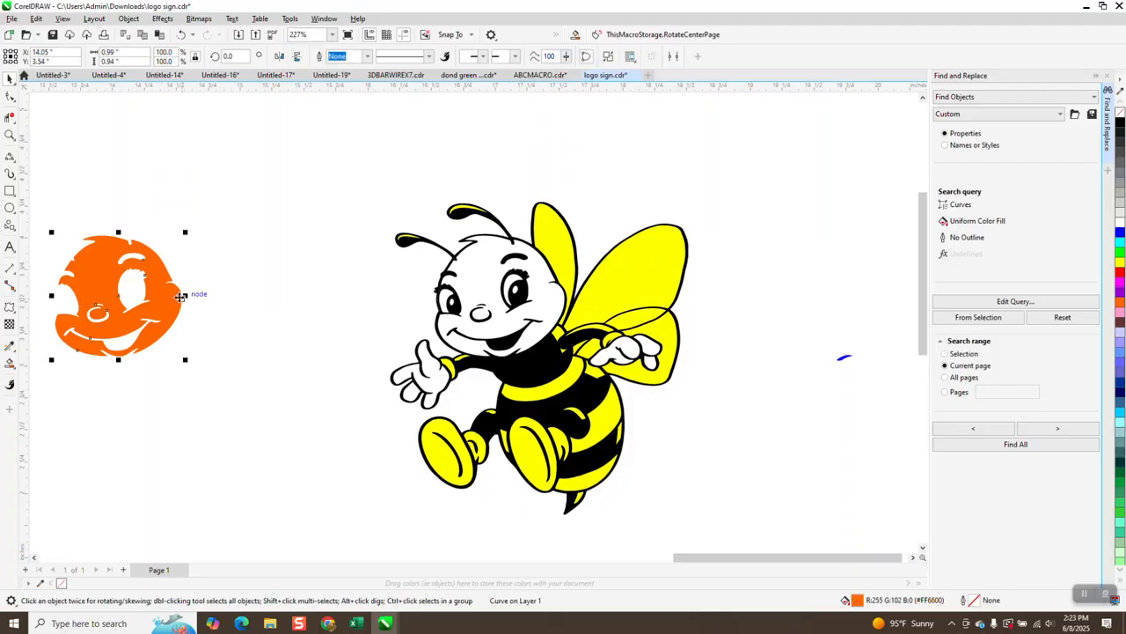
{"action": "key", "text": "Right"}
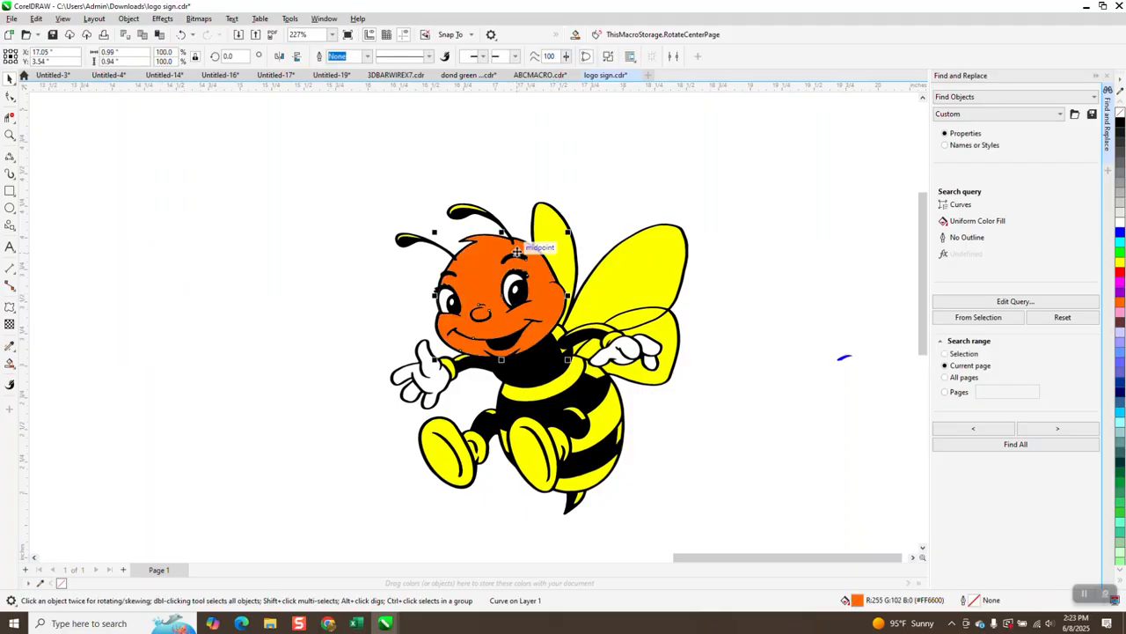
Pull the orange face freehand off the bee's head, and shift it back and forth in 3-inch nudges, ending beside the wings.
{"action": "left_click_drag", "start_coordinate": [528, 295], "coordinate": [403, 308]}
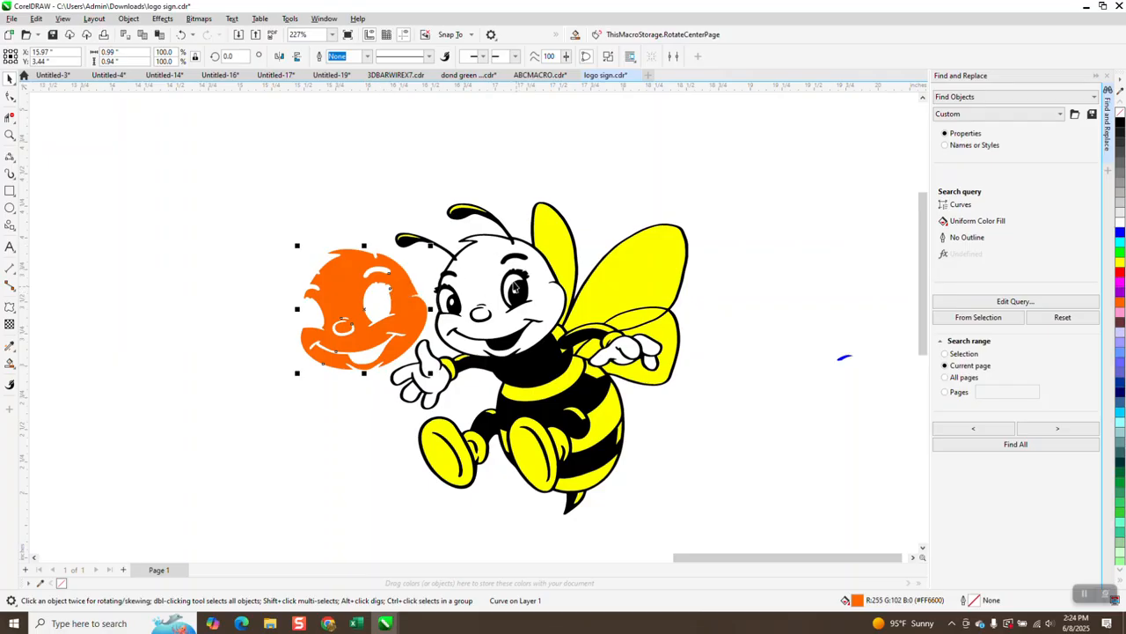
{"action": "key", "text": "Right"}
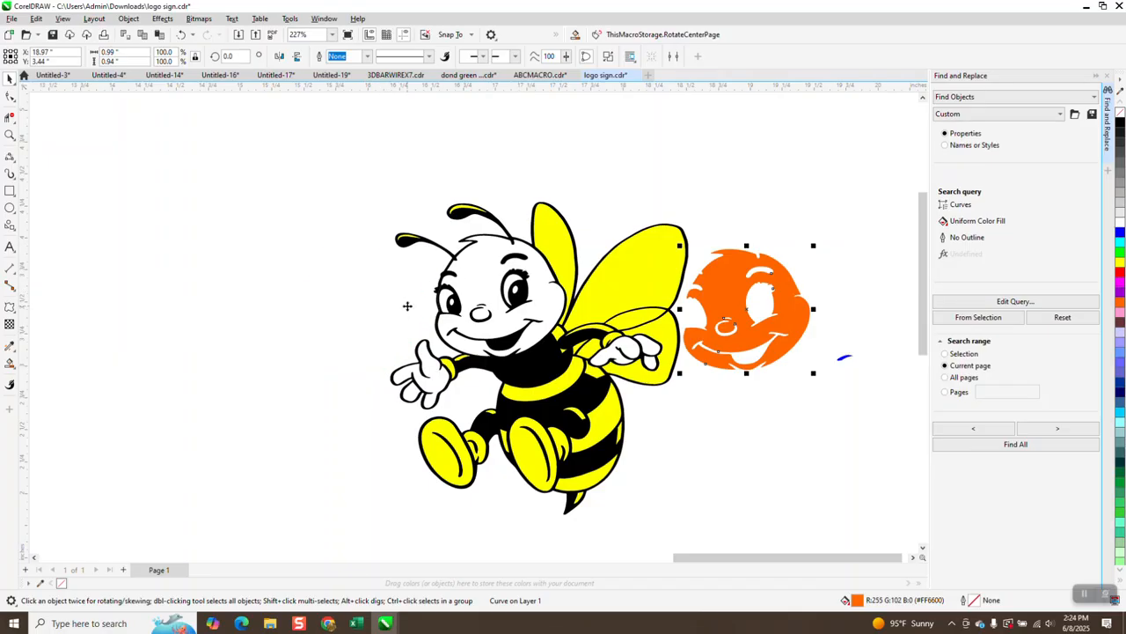
{"action": "key", "text": "Left"}
{"action": "key", "text": "Left"}
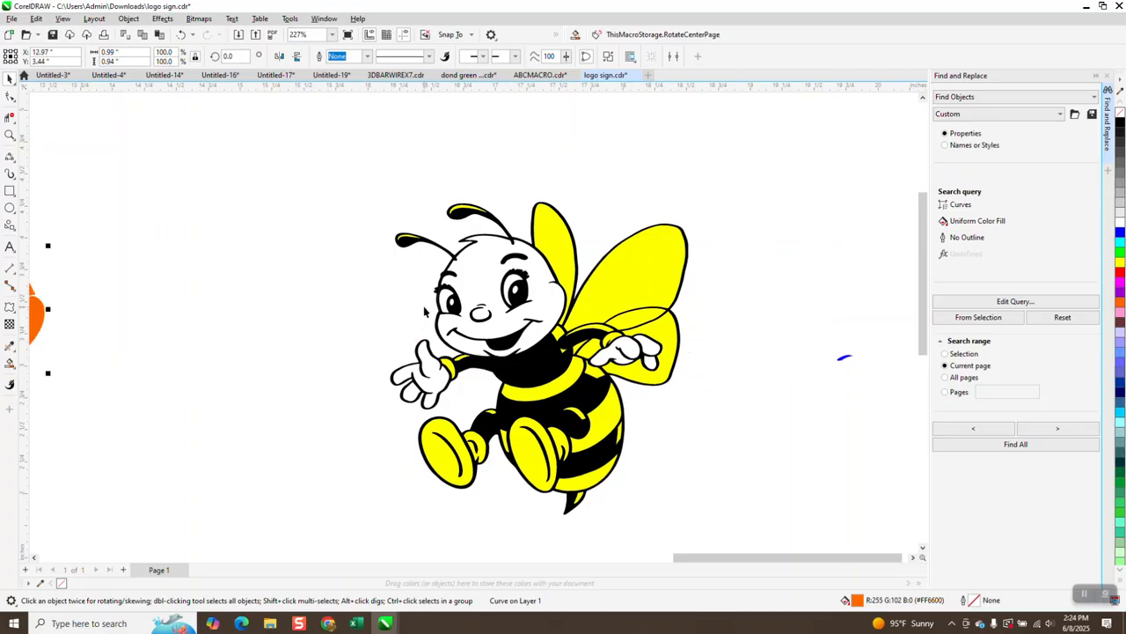
{"action": "key", "text": "Right"}
{"action": "key", "text": "Right"}
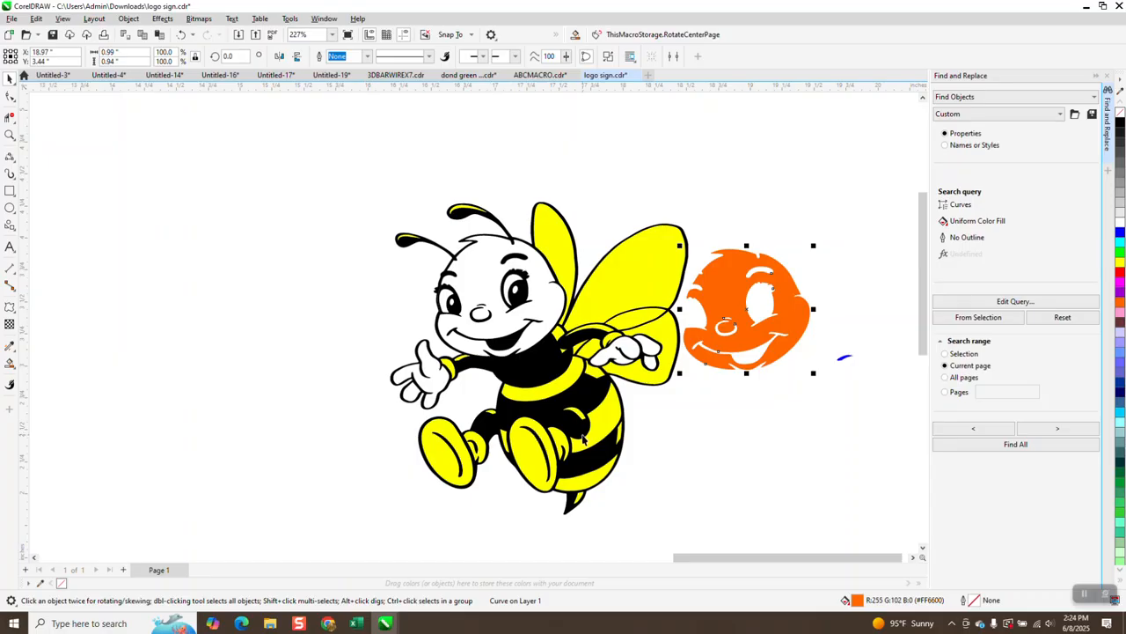